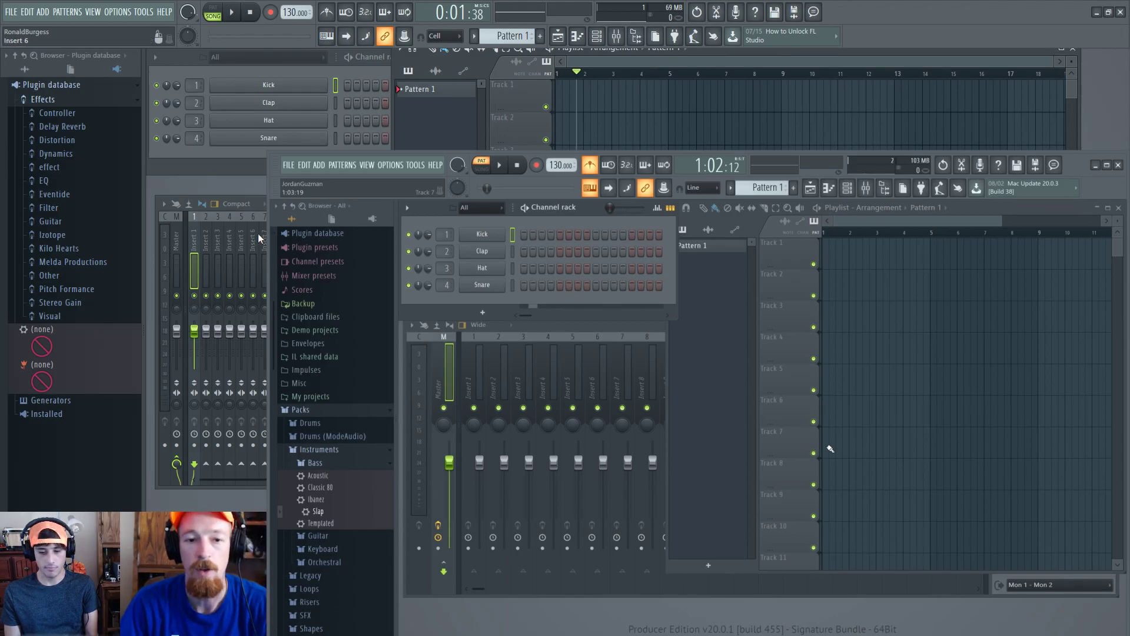
Move the mixer lower so it sits beneath the channel rack, and bring the channel rack to the front
{"action": "left_click_drag", "start_coordinate": [300, 204], "coordinate": [292, 241]}
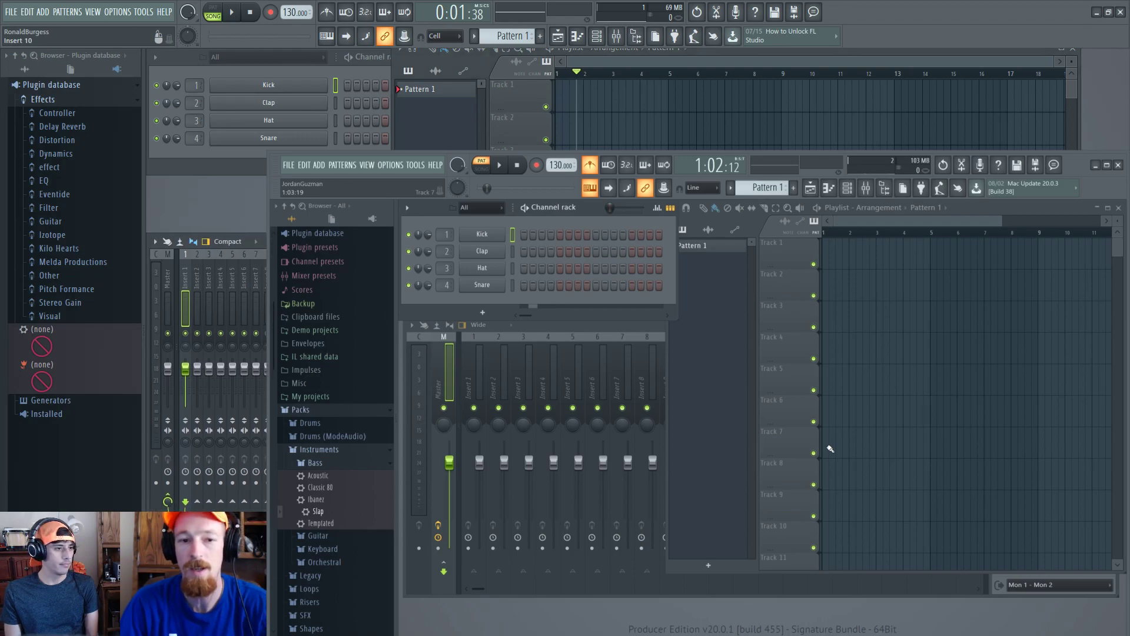
{"action": "key", "text": "F6"}
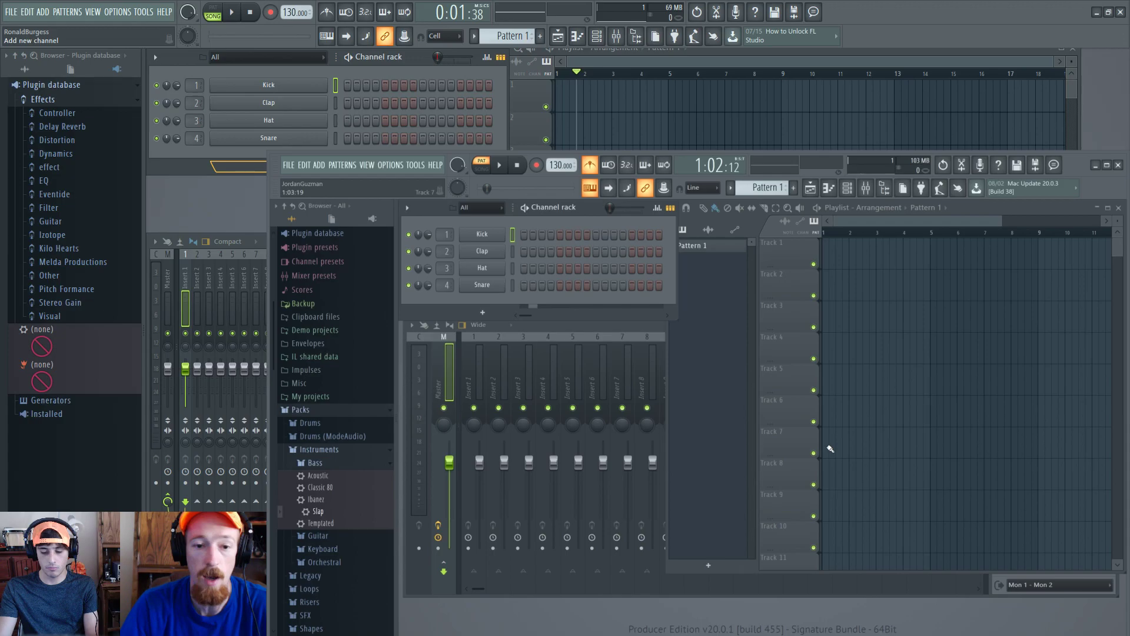
Add the Harmless synth as a new channel, searching the plugin picker for "Harm"
{"action": "left_click", "coordinate": [239, 167]}
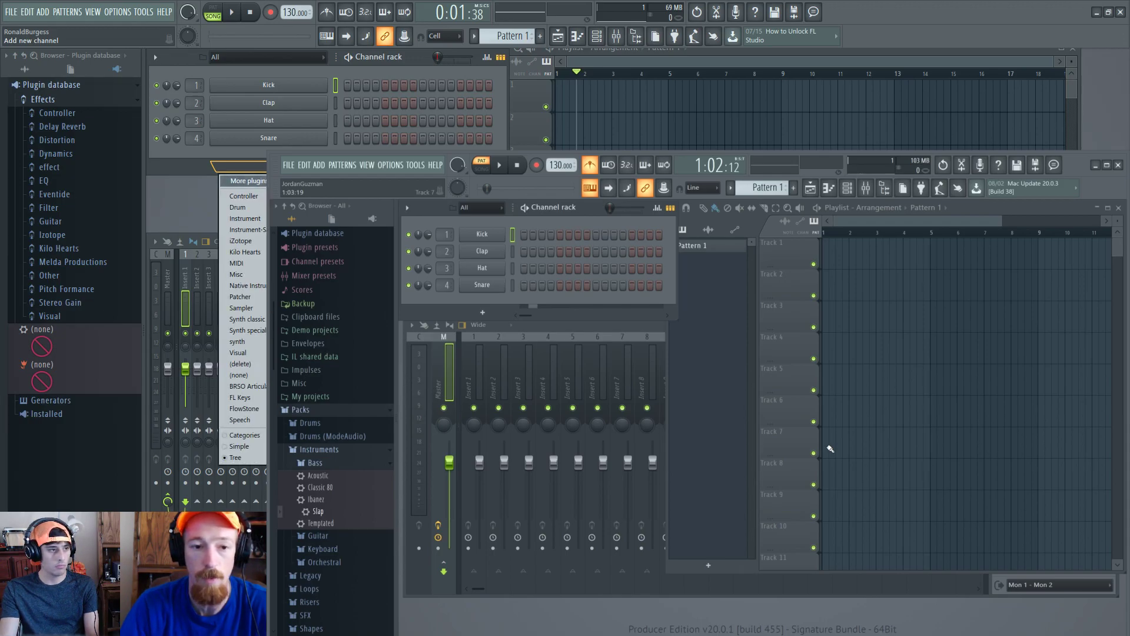
{"action": "left_click", "coordinate": [259, 180]}
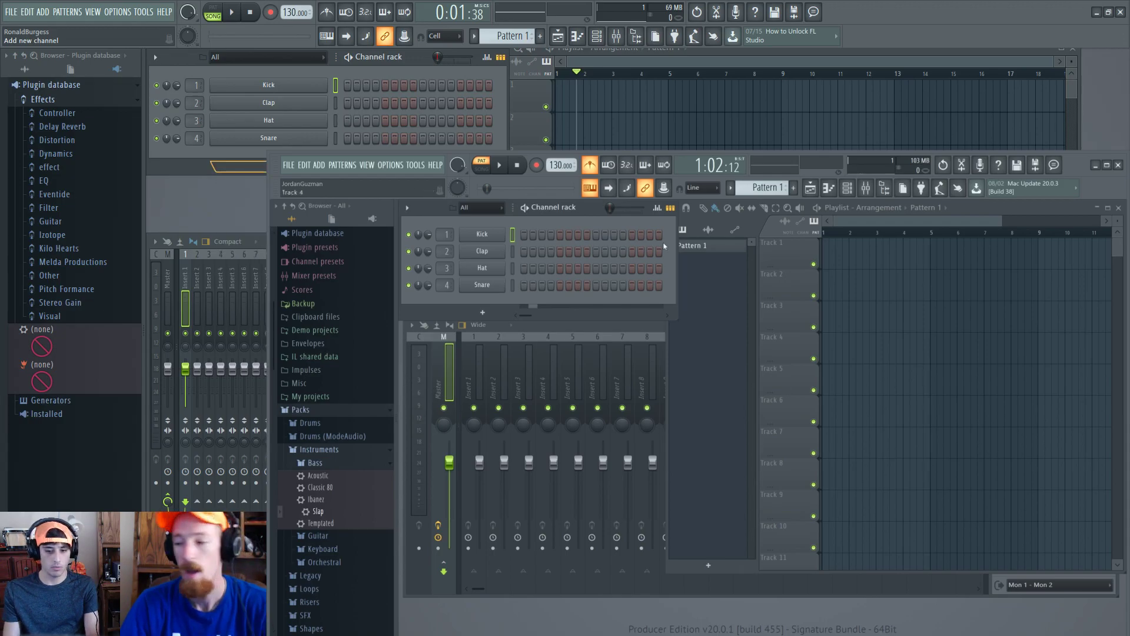
{"action": "left_click", "coordinate": [483, 312]}
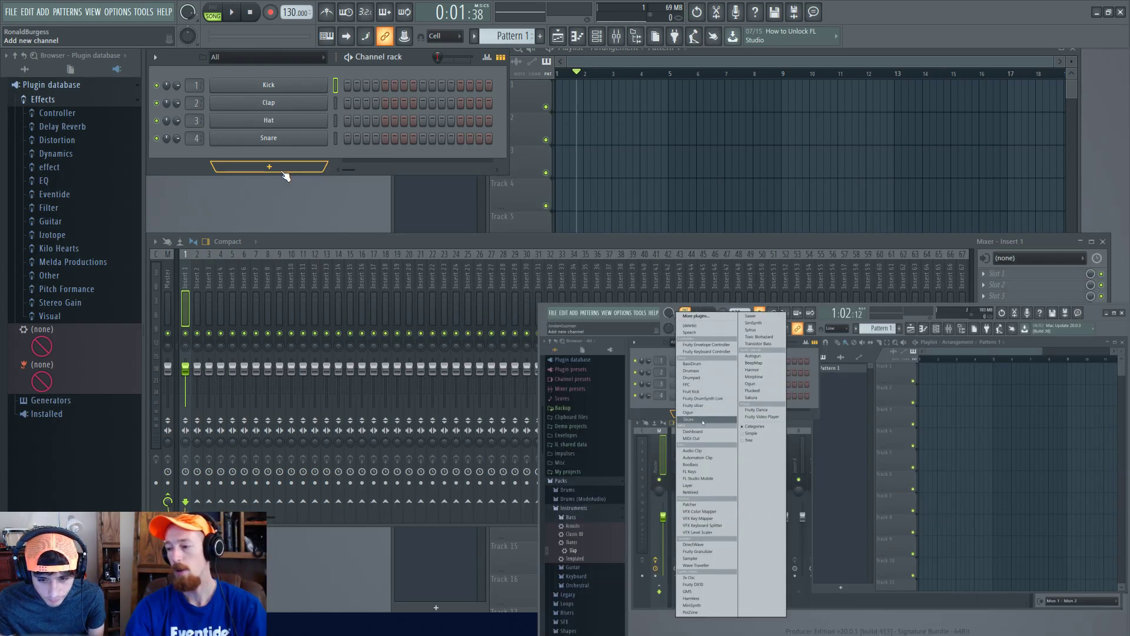
{"action": "right_click", "coordinate": [280, 170]}
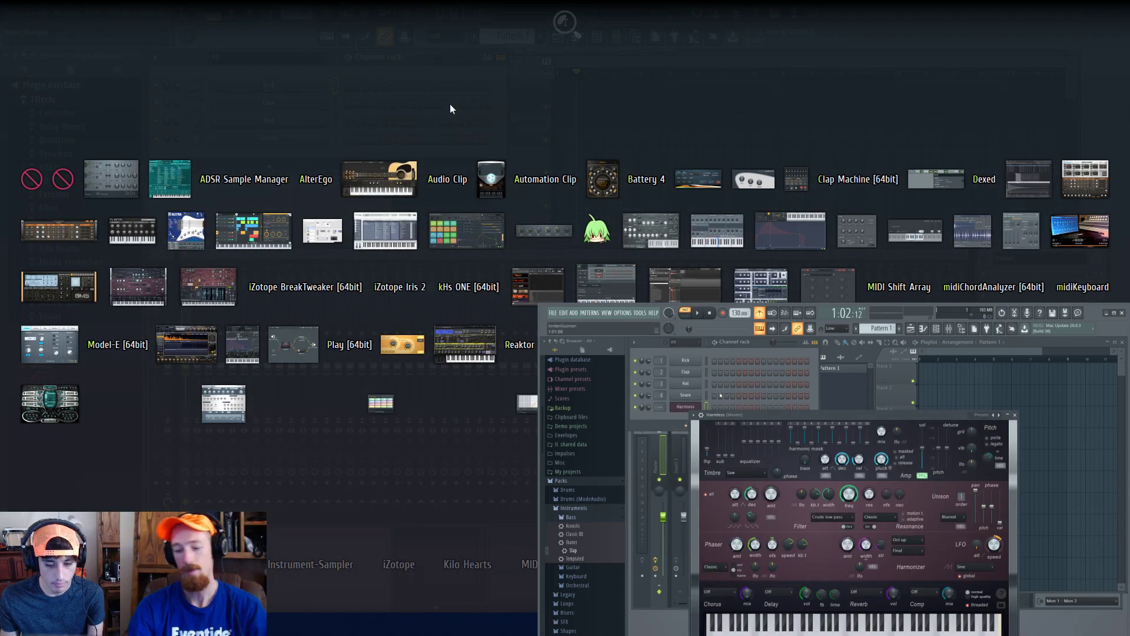
{"action": "type", "text": "Harm"}
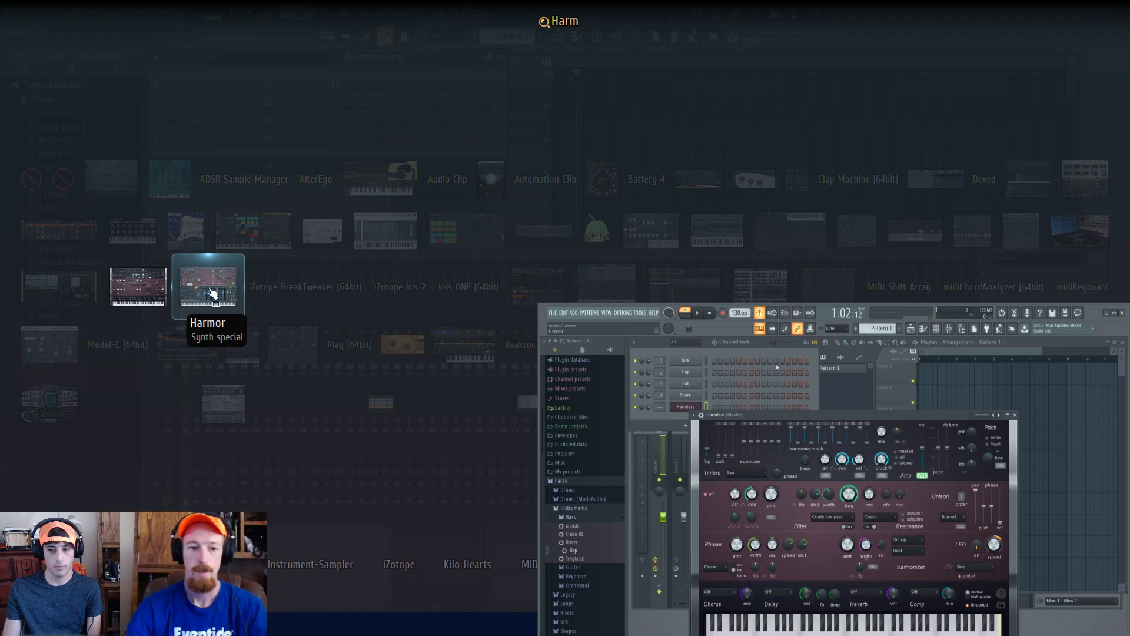
{"action": "left_click", "coordinate": [138, 301]}
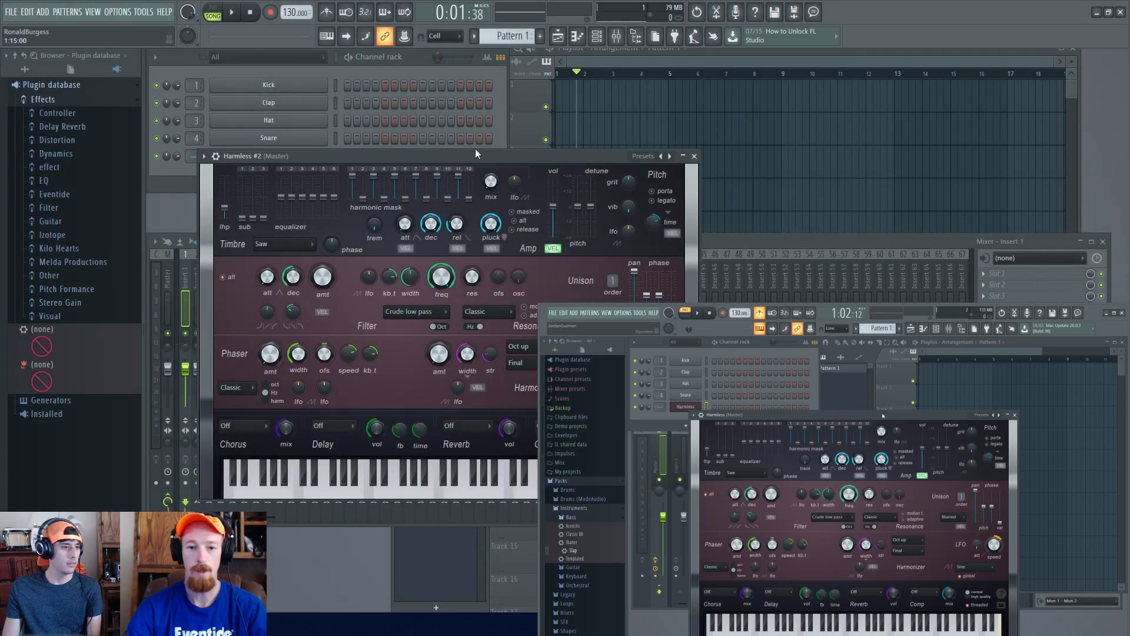
{"action": "left_click_drag", "start_coordinate": [475, 148], "coordinate": [751, 122]}
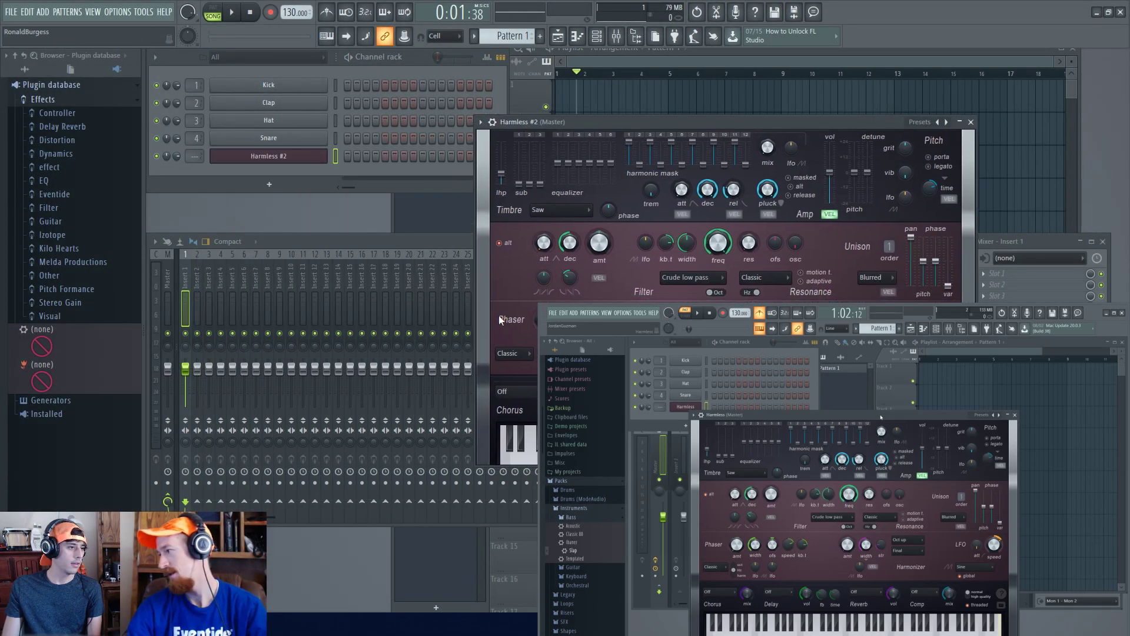
{"action": "left_click", "coordinate": [281, 191]}
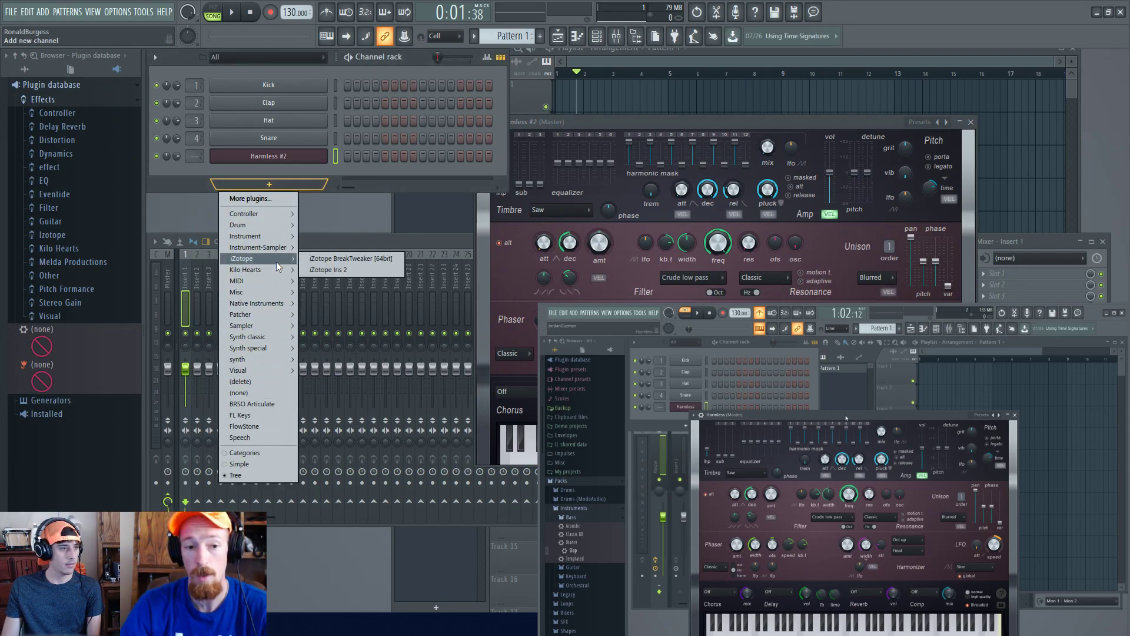
{"action": "left_click", "coordinate": [225, 202]}
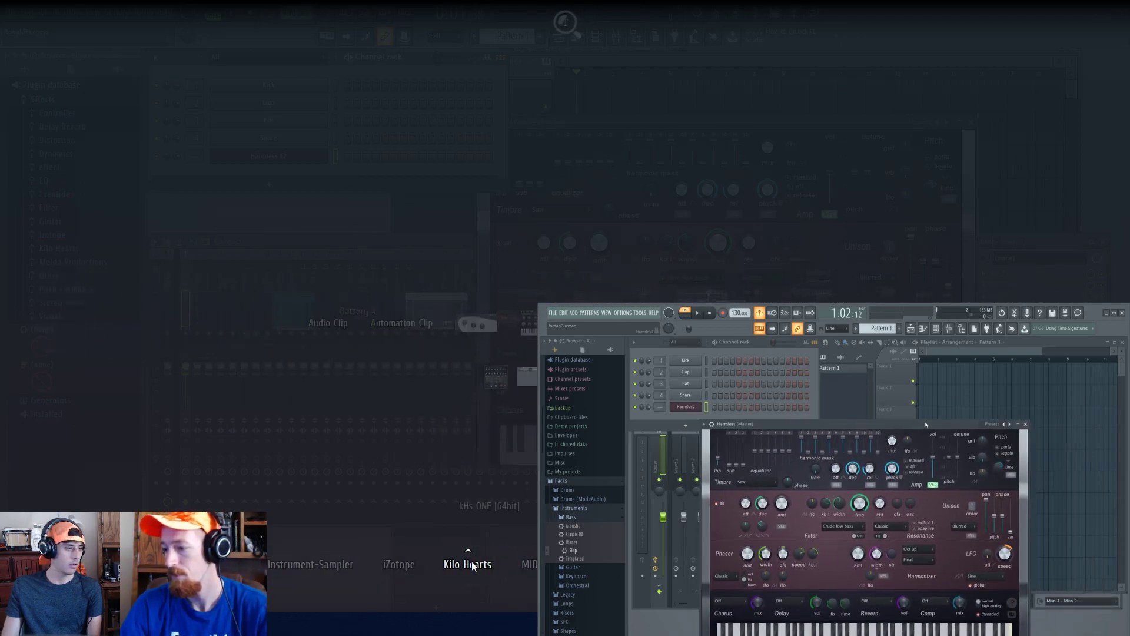
{"action": "key", "text": "Escape"}
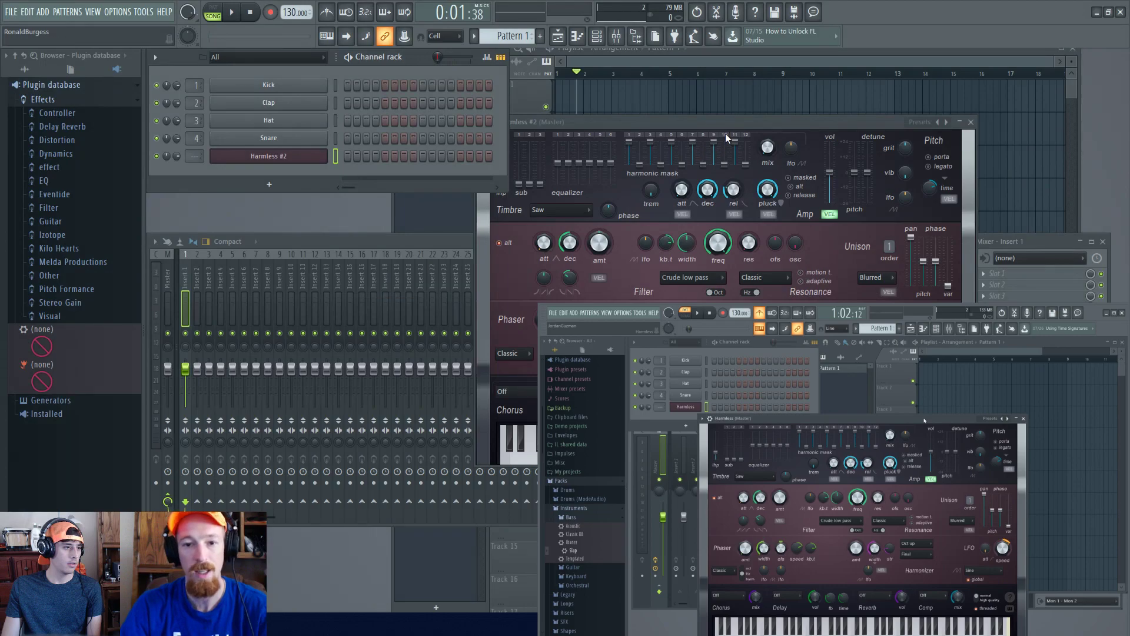
Load the Eighties Keys FG preset from the Keyboards category into the Harmless synth
{"action": "left_click_drag", "start_coordinate": [728, 120], "coordinate": [444, 157]}
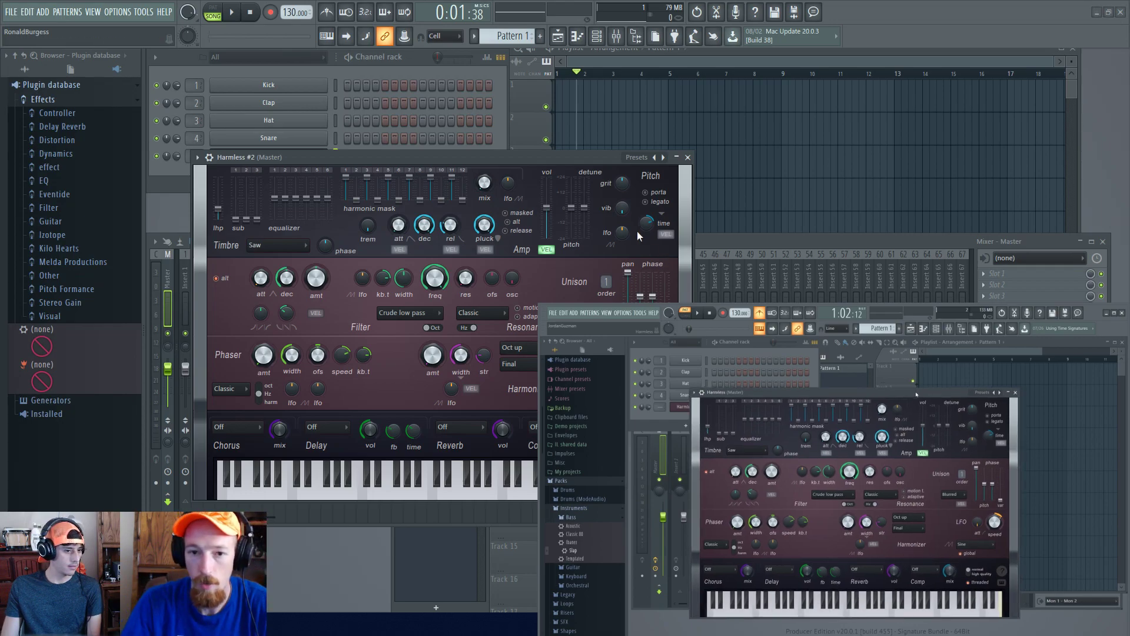
{"action": "left_click", "coordinate": [660, 161]}
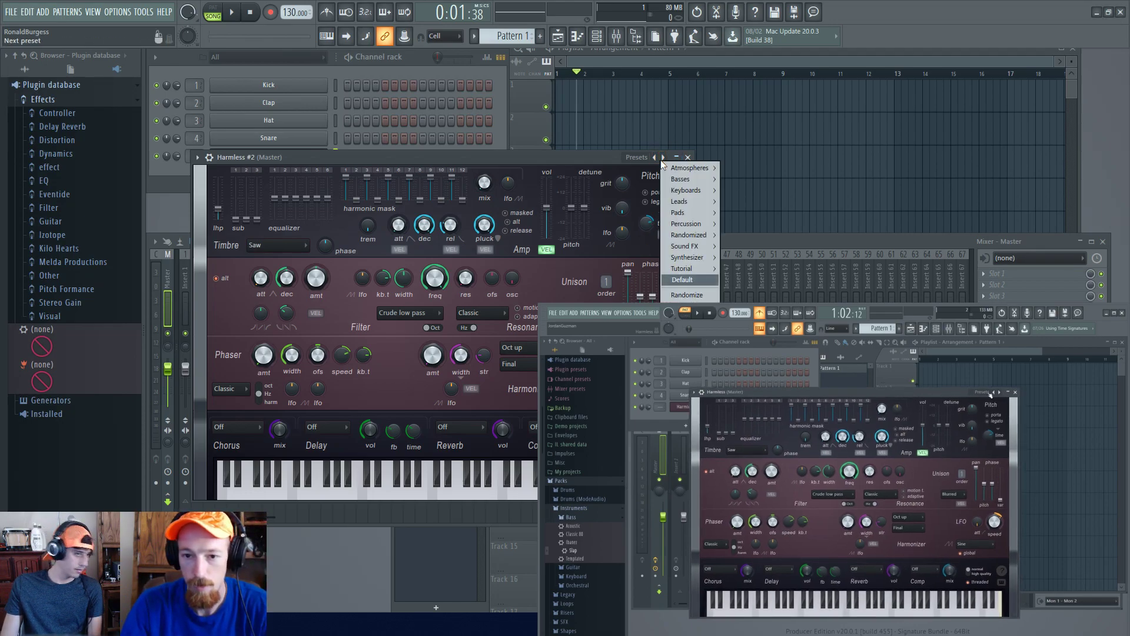
{"action": "mouse_move", "coordinate": [701, 185]}
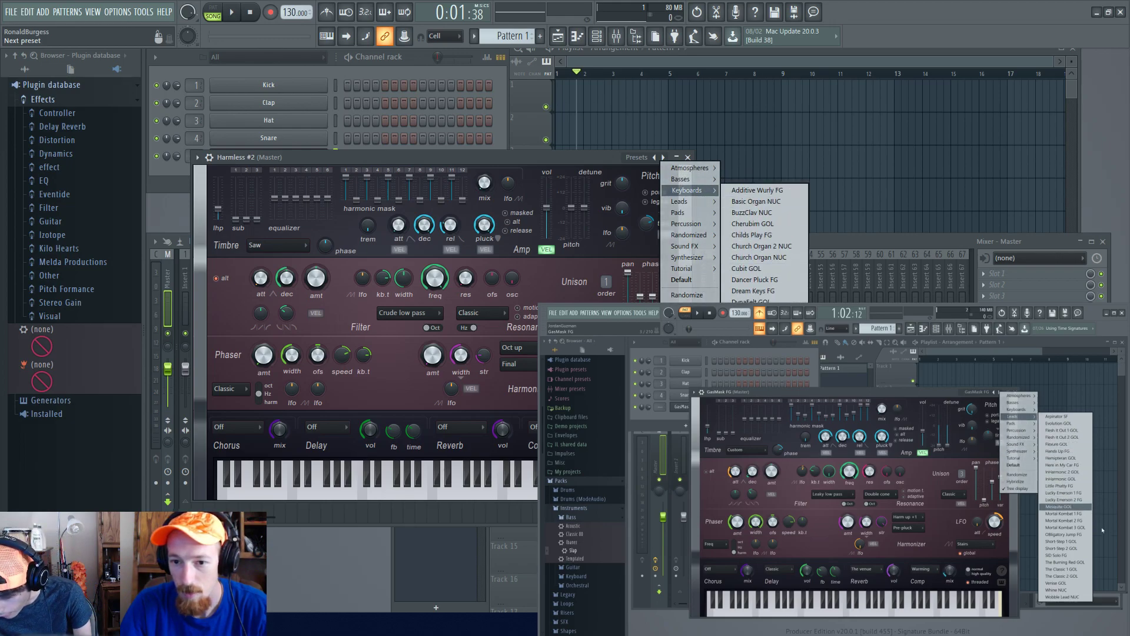
{"action": "left_click", "coordinate": [757, 313]}
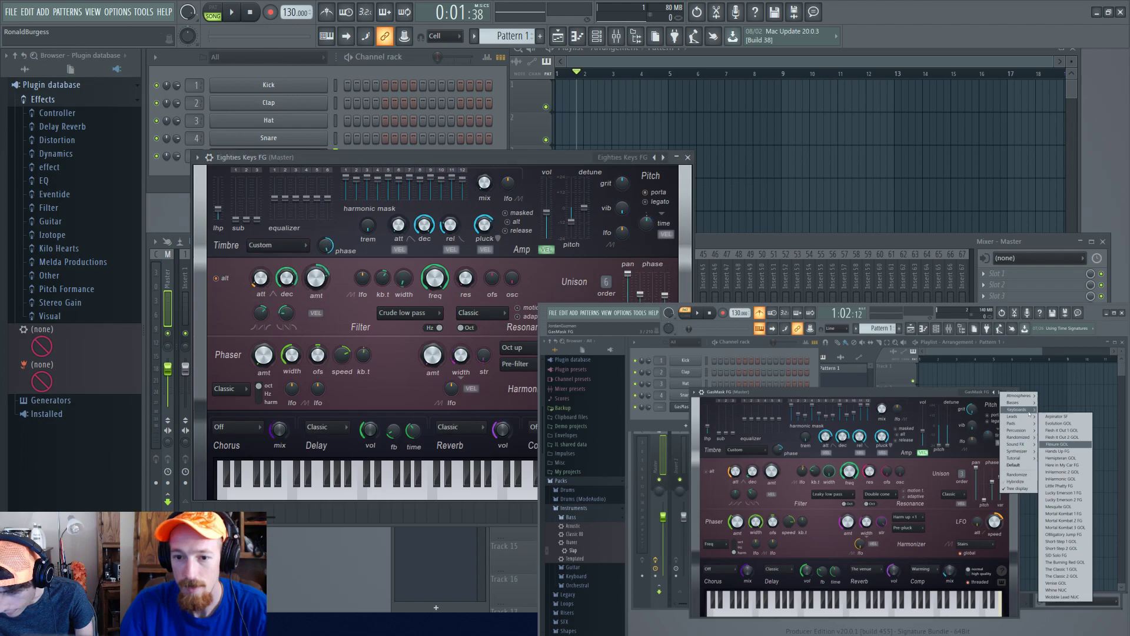
Open the piano roll of the Eighties Keys FG channel
{"action": "left_click_drag", "start_coordinate": [525, 156], "coordinate": [535, 165]}
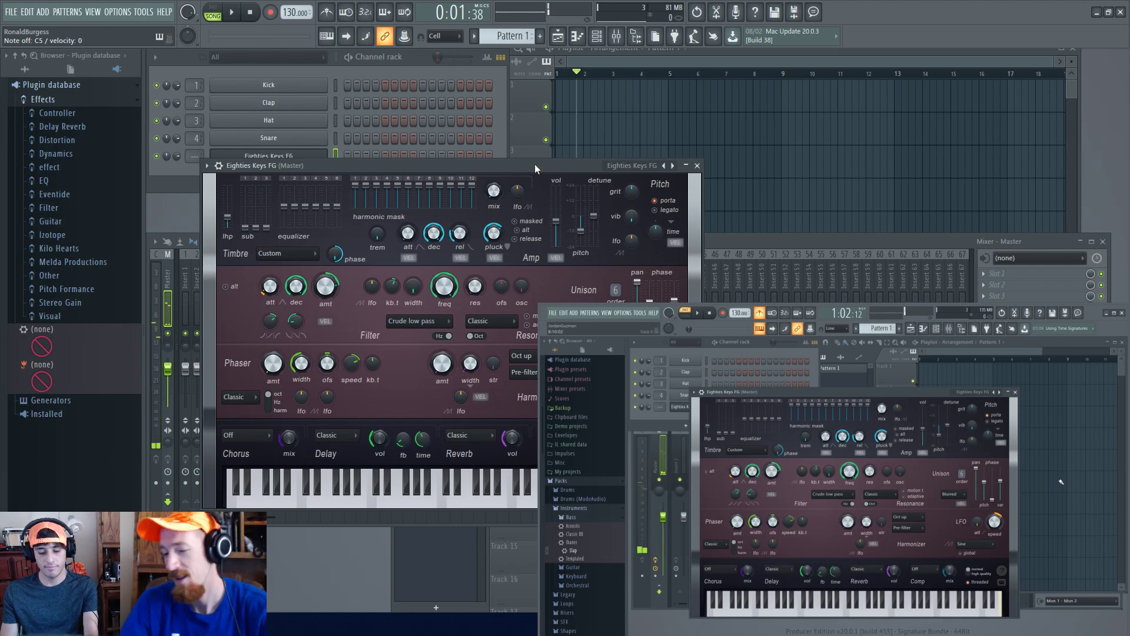
{"action": "left_click", "coordinate": [194, 172]}
{"action": "right_click", "coordinate": [326, 154]}
{"action": "left_click", "coordinate": [358, 157]}
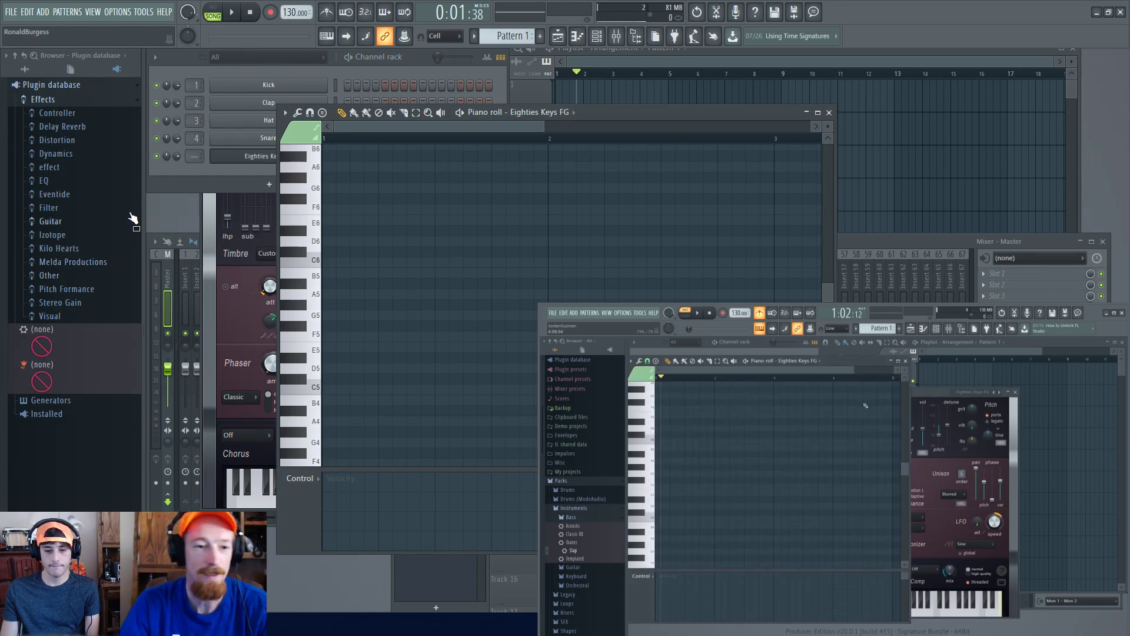
Draw a rising eighth-note arpeggio C4, D#4, G4, C5 in the first half of bar 1
{"action": "scroll", "coordinate": [394, 328], "scroll_direction": "down", "scroll_amount": 4}
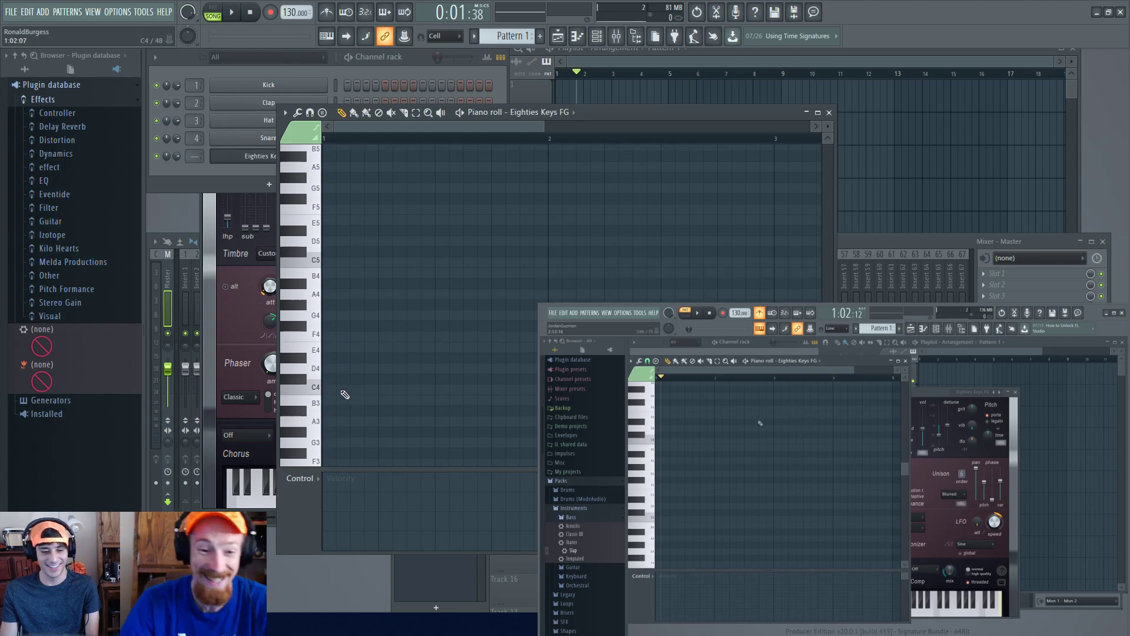
{"action": "left_click", "coordinate": [340, 390]}
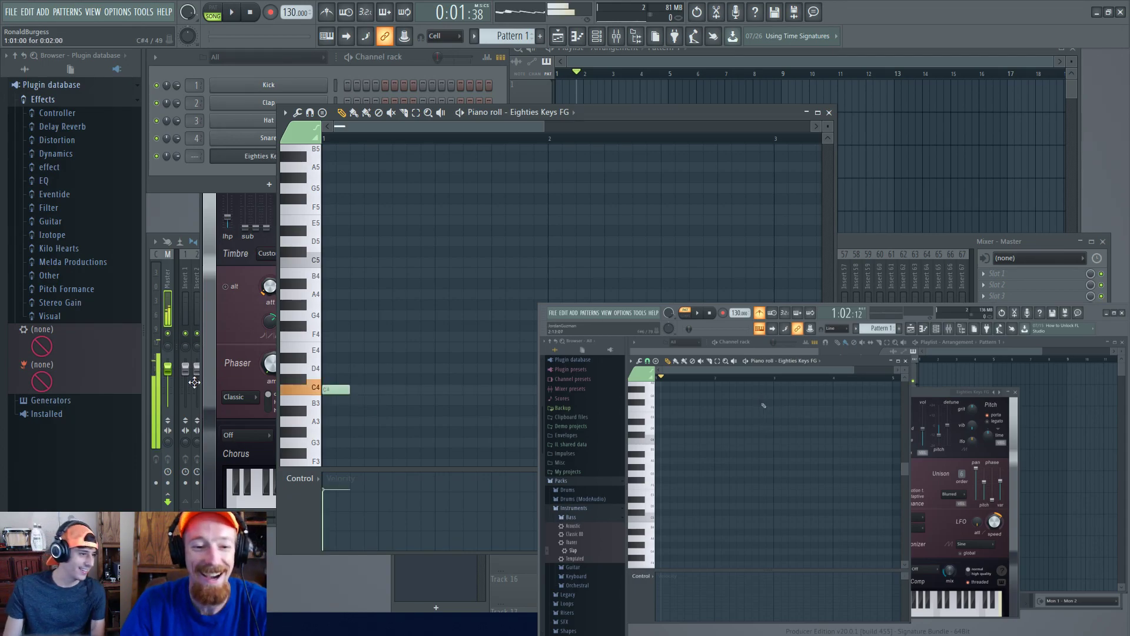
{"action": "left_click", "coordinate": [360, 357]}
{"action": "left_click", "coordinate": [389, 314]}
{"action": "left_click", "coordinate": [422, 294]}
{"action": "left_click_drag", "start_coordinate": [424, 291], "coordinate": [423, 261]}
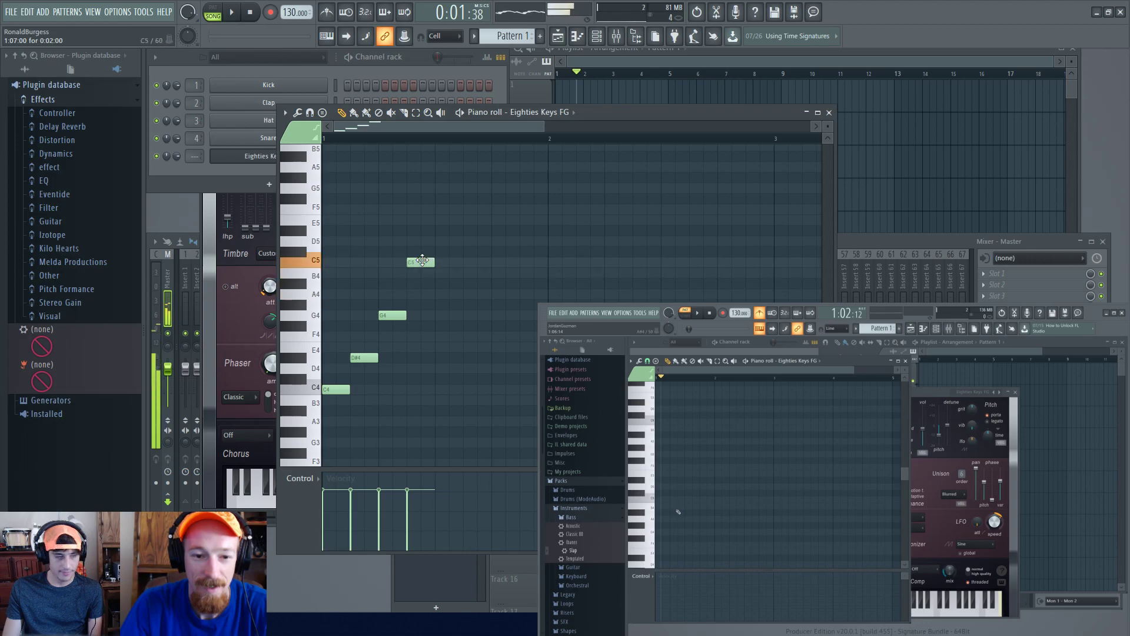
Repeat the C4, D#4, G4, C5 eighth-note arpeggio in the second half of bar 1
{"action": "left_click", "coordinate": [446, 390]}
{"action": "left_click", "coordinate": [475, 358]}
{"action": "left_click", "coordinate": [503, 315]}
{"action": "left_click", "coordinate": [528, 260]}
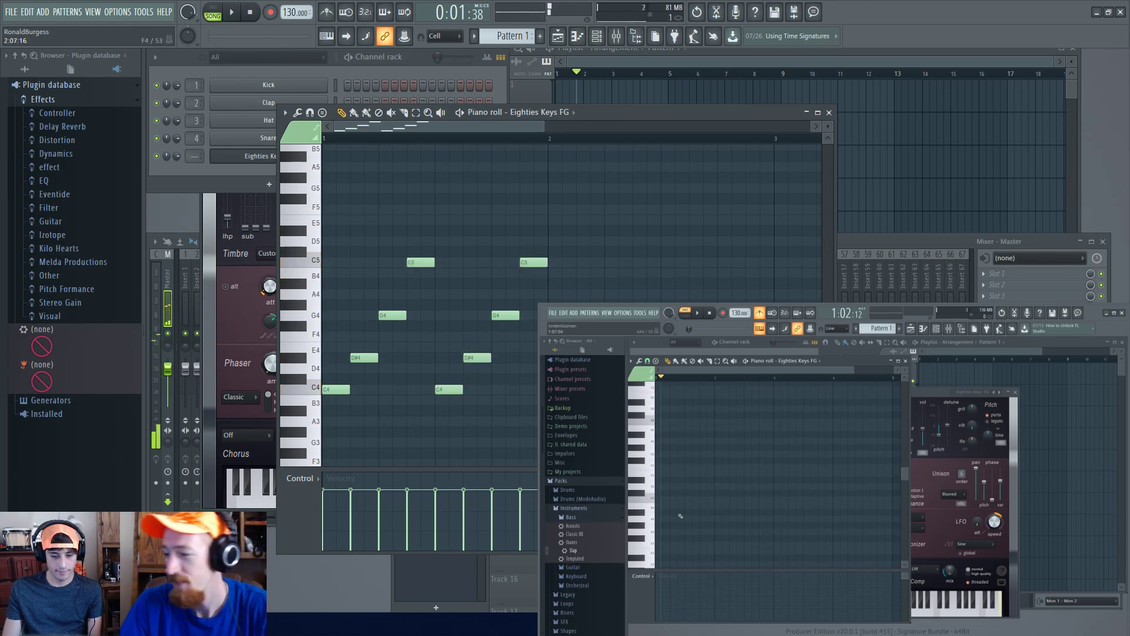
Copy the bar 1 arpeggios into bar 2 transposed down to start on G3, and duplicate both bars into bars 3 and 4
{"action": "scroll", "coordinate": [465, 258], "scroll_direction": "down", "scroll_amount": 3}
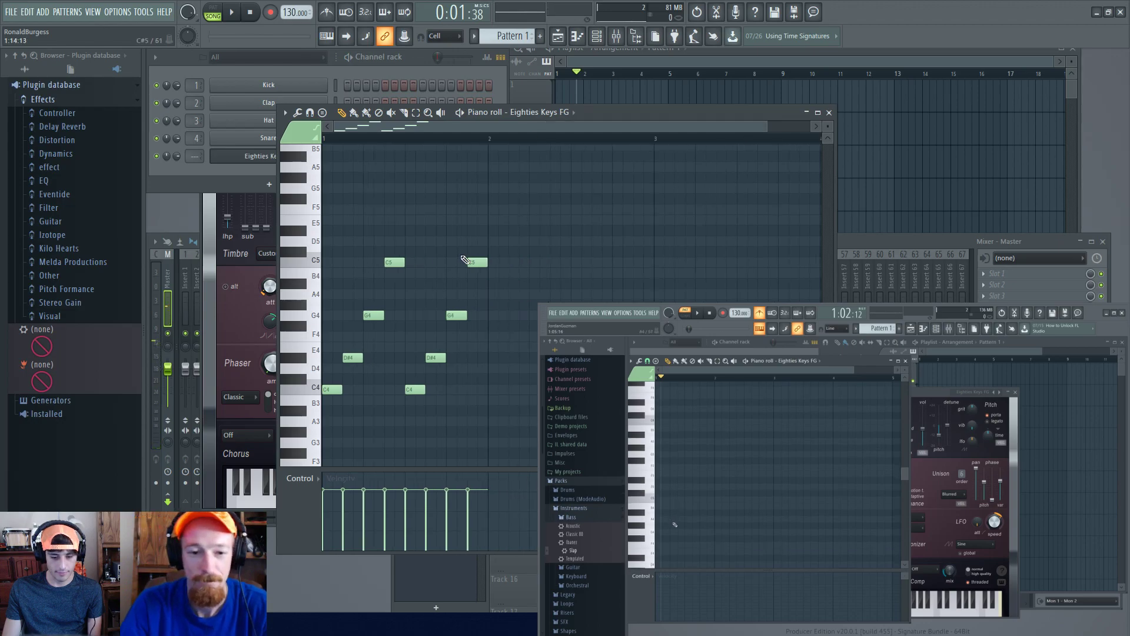
{"action": "mouse_move", "coordinate": [338, 247]}
{"action": "left_mouse_down"}
{"action": "mouse_move", "coordinate": [342, 296]}
{"action": "mouse_move", "coordinate": [491, 421]}
{"action": "left_mouse_up"}
{"action": "mouse_move", "coordinate": [325, 390]}
{"action": "left_mouse_down"}
{"action": "mouse_move", "coordinate": [457, 425]}
{"action": "mouse_move", "coordinate": [435, 444]}
{"action": "left_mouse_up"}
{"action": "left_click", "coordinate": [406, 372], "text": "ctrl"}
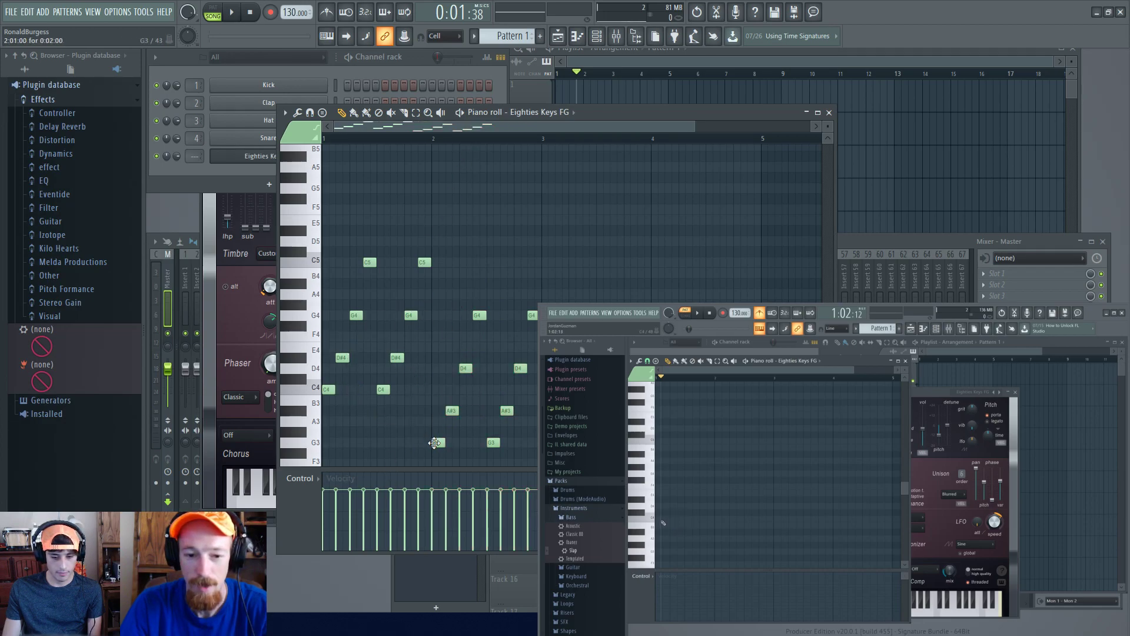
{"action": "left_click_drag", "start_coordinate": [312, 231], "coordinate": [338, 467]}
{"action": "left_click_drag", "start_coordinate": [327, 361], "coordinate": [571, 360]}
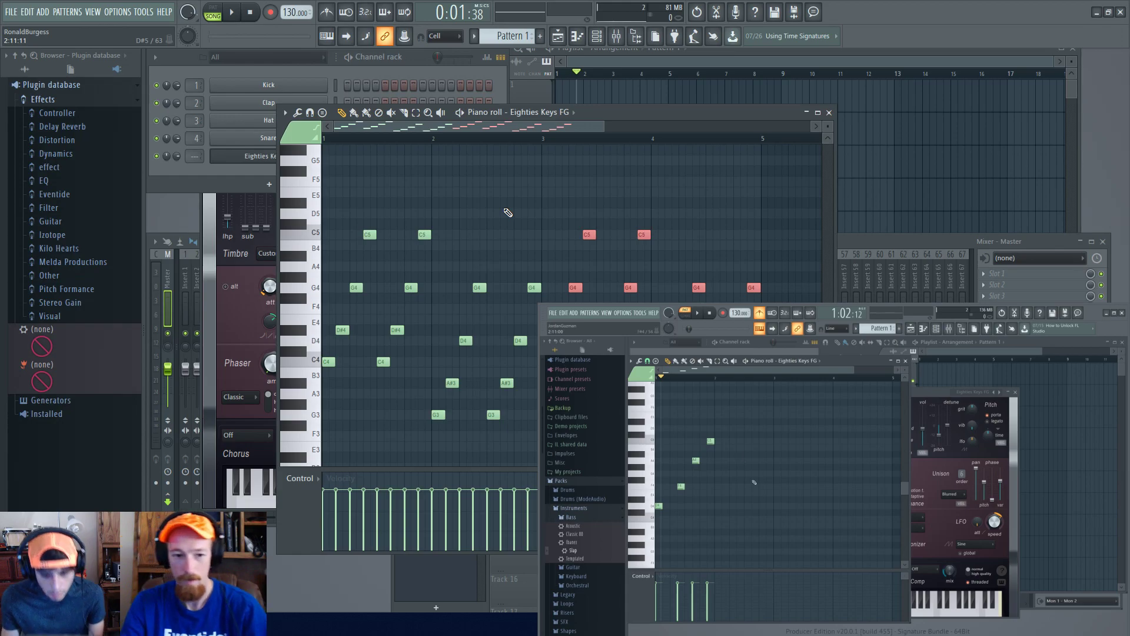
{"action": "scroll", "coordinate": [403, 257], "scroll_direction": "up", "scroll_amount": 3}
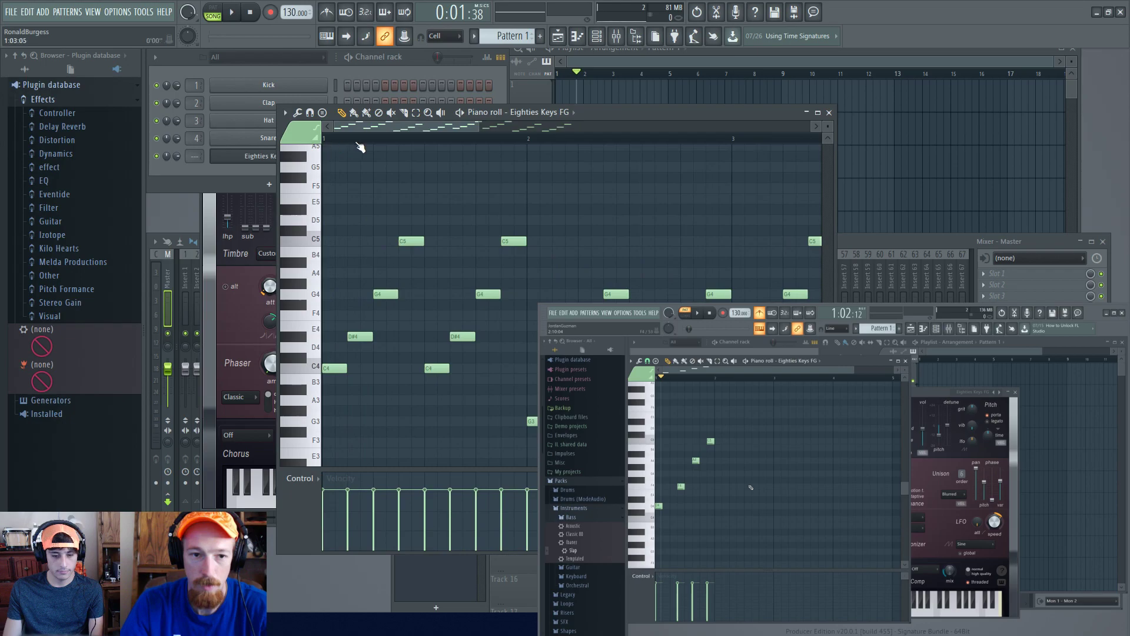
{"action": "left_click_drag", "start_coordinate": [478, 143], "coordinate": [491, 142]}
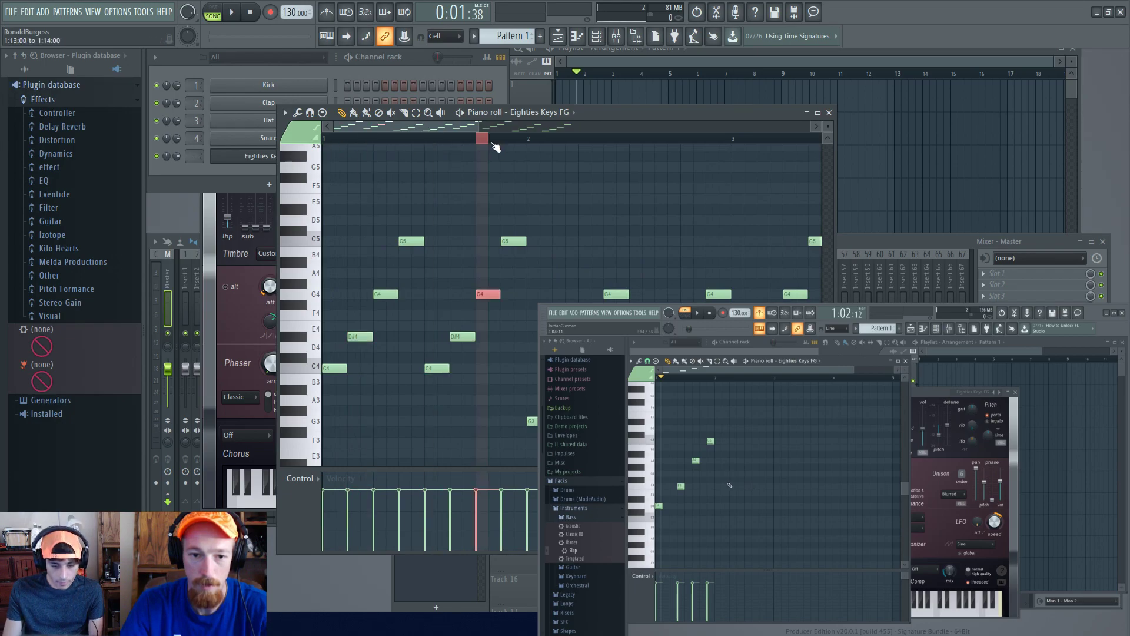
{"action": "scroll", "coordinate": [414, 282], "scroll_direction": "down", "scroll_amount": 4}
{"action": "scroll", "coordinate": [386, 282], "scroll_direction": "up", "scroll_amount": 1}
{"action": "scroll", "coordinate": [389, 286], "scroll_direction": "up", "scroll_amount": 1}
{"action": "left_click_drag", "start_coordinate": [484, 259], "coordinate": [510, 251]}
{"action": "left_click_drag", "start_coordinate": [315, 201], "coordinate": [430, 400]}
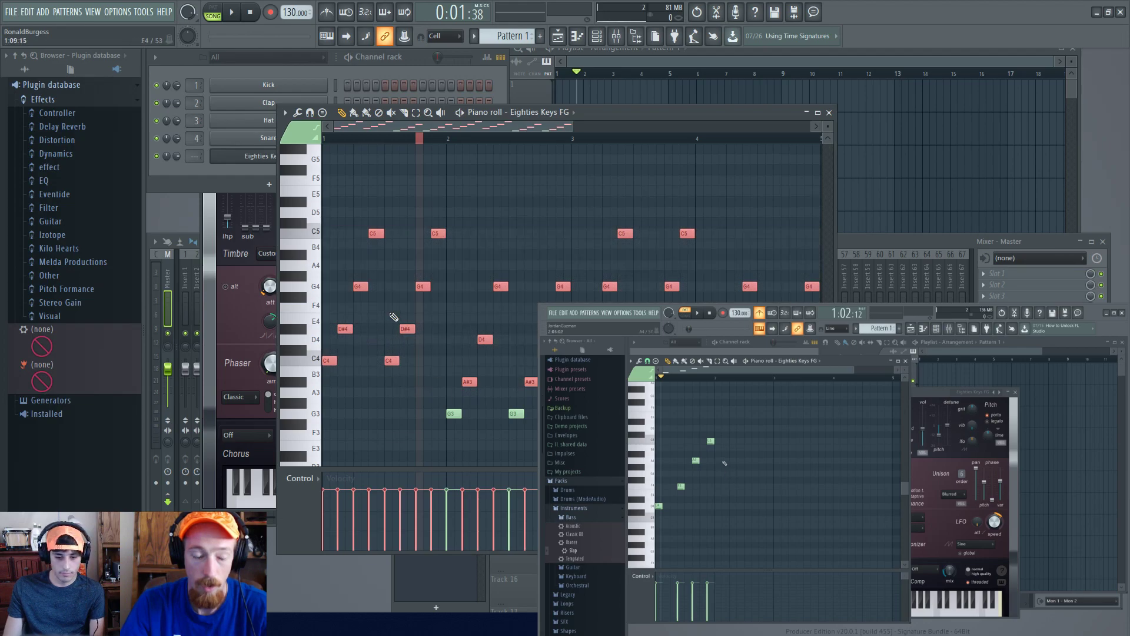
Lengthen the opening C4 to a quarter note and delete all the other notes in bar 1
{"action": "left_click", "coordinate": [361, 257]}
{"action": "right_click", "coordinate": [345, 329]}
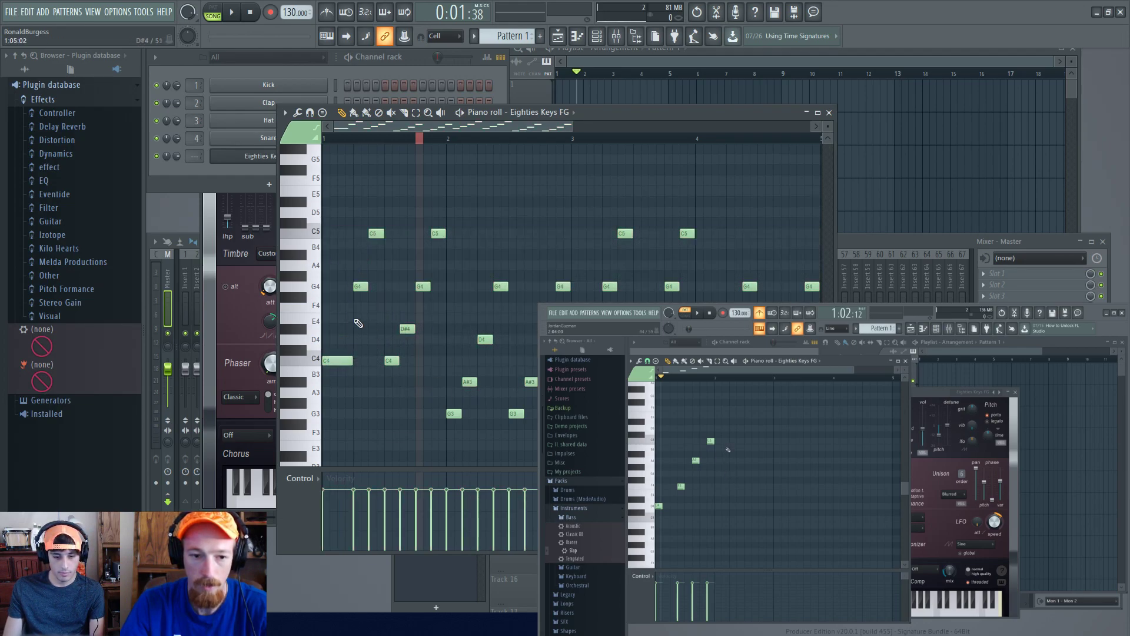
{"action": "right_click", "coordinate": [377, 234]}
{"action": "right_click", "coordinate": [361, 285]}
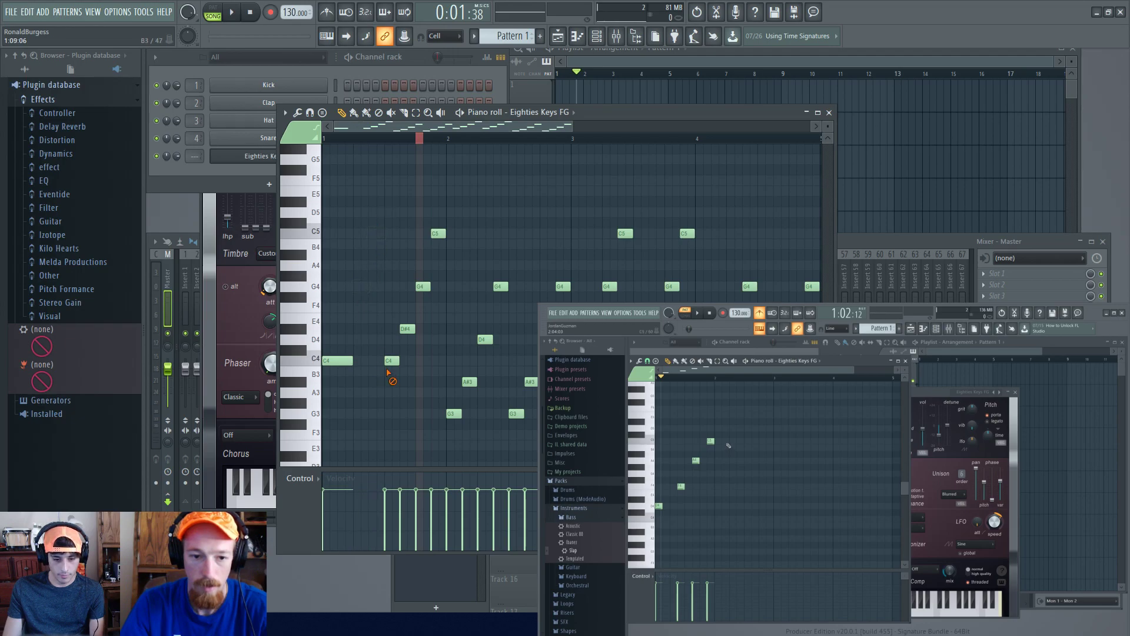
{"action": "right_click", "coordinate": [391, 361]}
{"action": "right_click", "coordinate": [407, 329]}
{"action": "right_click", "coordinate": [439, 234]}
{"action": "right_click", "coordinate": [423, 288]}
Draw quarter notes D#4, G4 and C5 in sequence after the opening C4 to fill bar 1
{"action": "left_click", "coordinate": [332, 361]}
{"action": "left_click", "coordinate": [356, 329]}
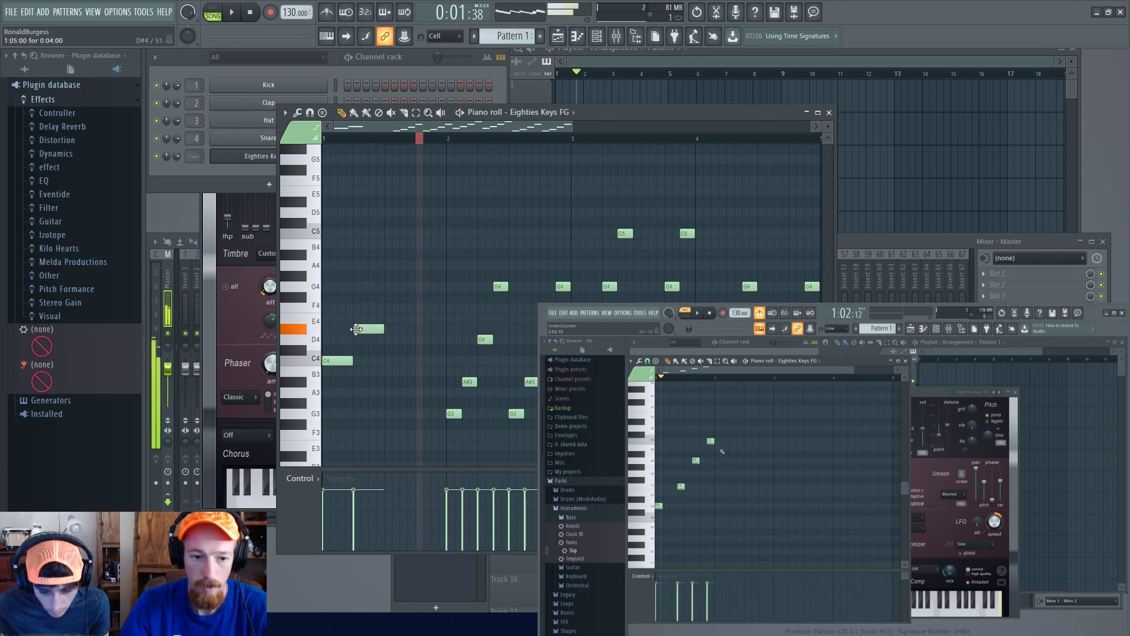
{"action": "left_click", "coordinate": [389, 288]}
{"action": "left_click", "coordinate": [428, 231]}
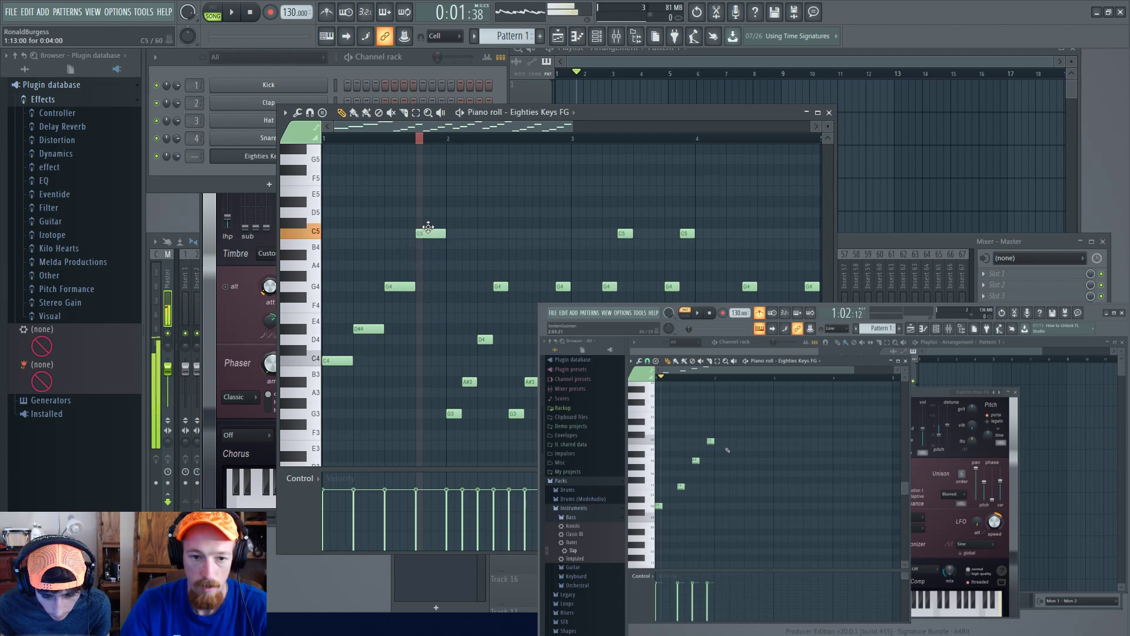
Delete all the short notes in bars 2 to 4
{"action": "right_click", "coordinate": [469, 382]}
{"action": "right_click", "coordinate": [484, 340]}
{"action": "right_click", "coordinate": [501, 286]}
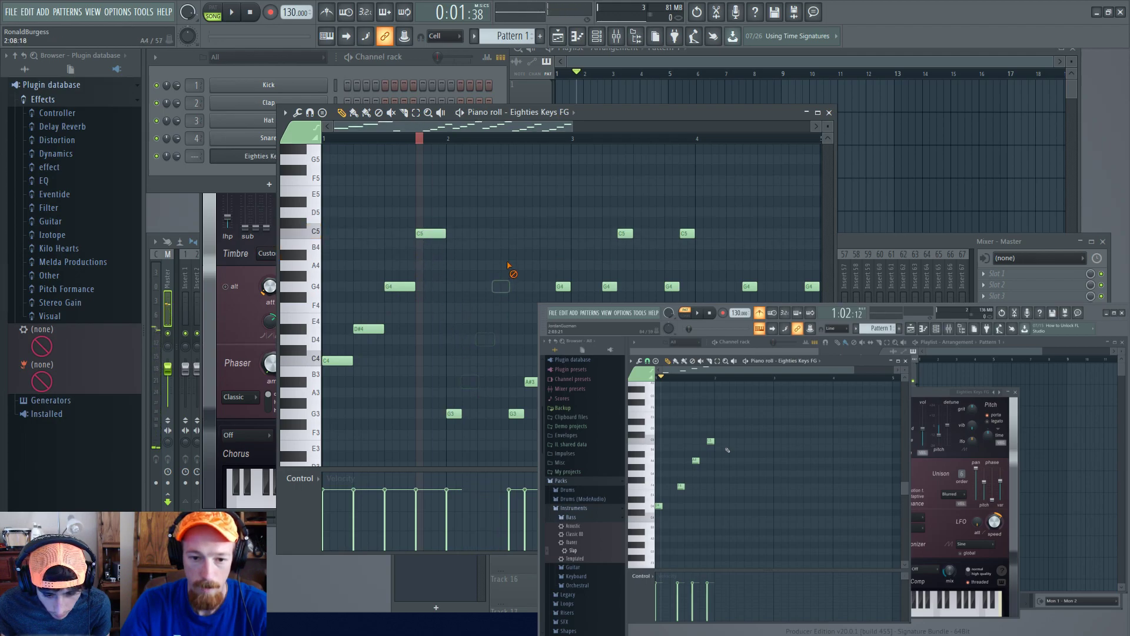
{"action": "scroll", "coordinate": [475, 264], "scroll_direction": "down", "scroll_amount": 3}
{"action": "left_click_drag", "start_coordinate": [402, 171], "coordinate": [651, 466]}
{"action": "key", "text": "Delete"}
{"action": "right_click", "coordinate": [395, 379]}
Copy the four quarter notes of bar 1 into bar 2, transposed down to start on G3
{"action": "scroll", "coordinate": [346, 299], "scroll_direction": "up", "scroll_amount": 2}
{"action": "left_click_drag", "start_coordinate": [302, 206], "coordinate": [396, 413]}
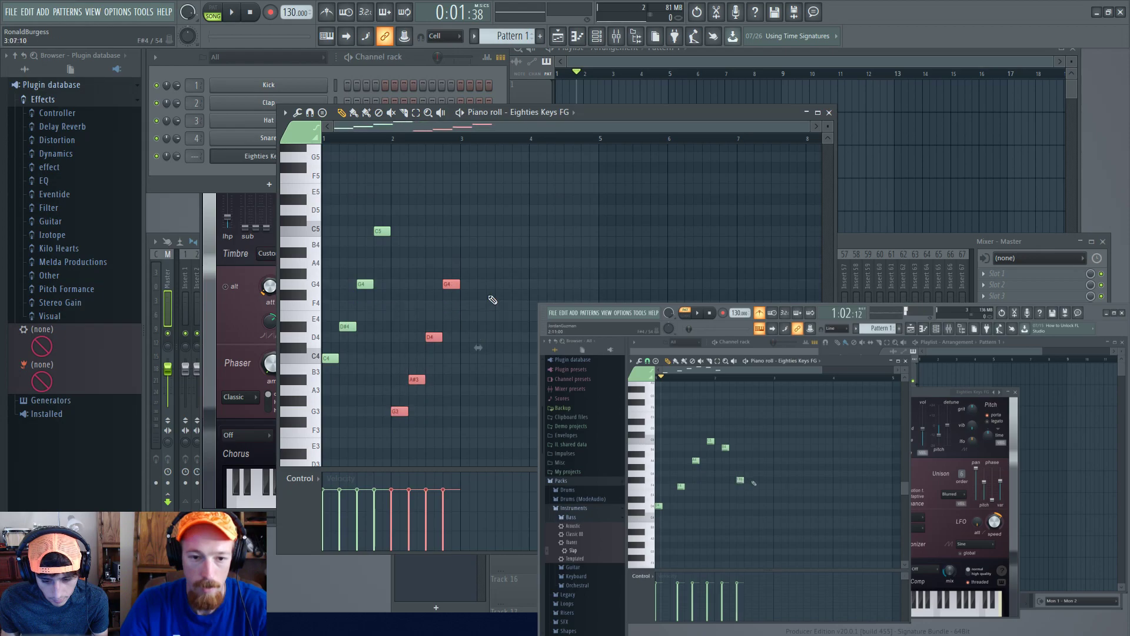
Move the four quarter notes starting on G3 from bar 2 to bar 3
{"action": "left_click_drag", "start_coordinate": [307, 211], "coordinate": [331, 506]}
{"action": "scroll", "coordinate": [353, 361], "scroll_direction": "up", "scroll_amount": 3}
{"action": "left_click", "coordinate": [410, 273], "text": "ctrl"}
{"action": "left_click_drag", "start_coordinate": [396, 301], "coordinate": [482, 426]}
{"action": "left_click_drag", "start_coordinate": [398, 272], "coordinate": [443, 419]}
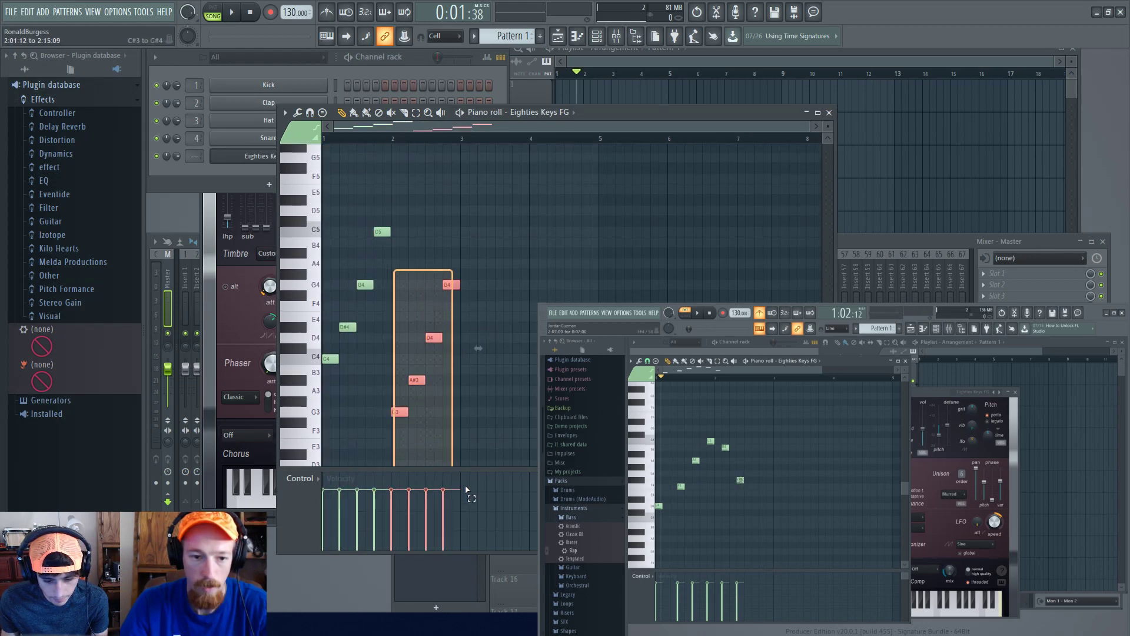
{"action": "scroll", "coordinate": [421, 362], "scroll_direction": "down", "scroll_amount": 3}
{"action": "left_click_drag", "start_coordinate": [394, 352], "coordinate": [463, 352]}
Copy both four-note groups one bar later so the pattern also fills bars 2 and 4
{"action": "scroll", "coordinate": [421, 351], "scroll_direction": "up", "scroll_amount": 3}
{"action": "left_click_drag", "start_coordinate": [313, 252], "coordinate": [380, 460]}
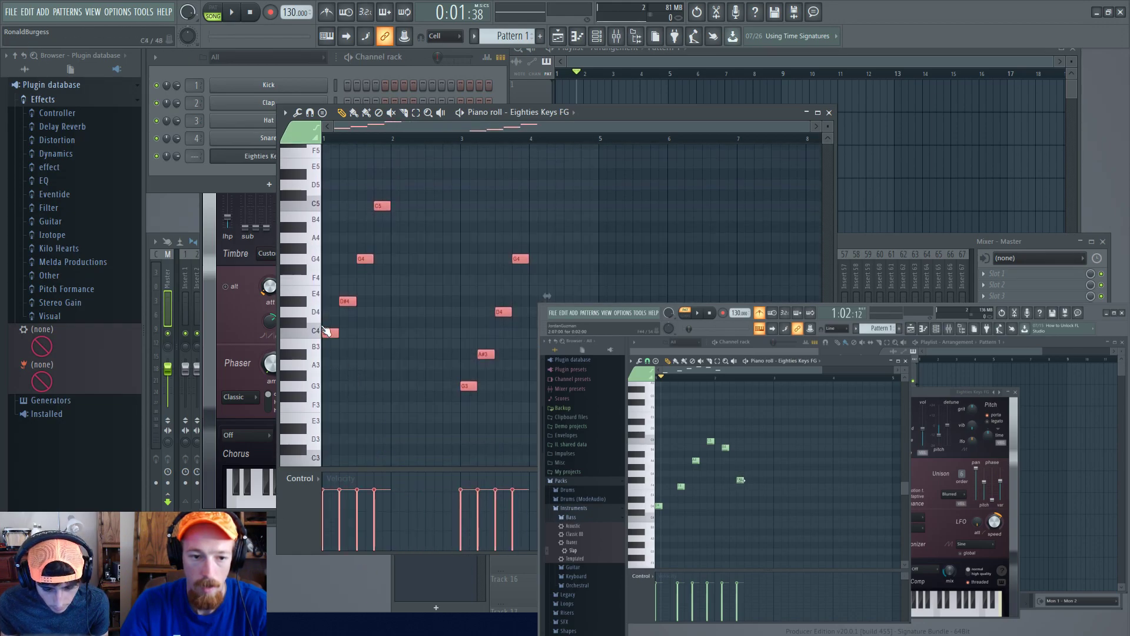
{"action": "left_click_drag", "start_coordinate": [327, 334], "coordinate": [396, 340]}
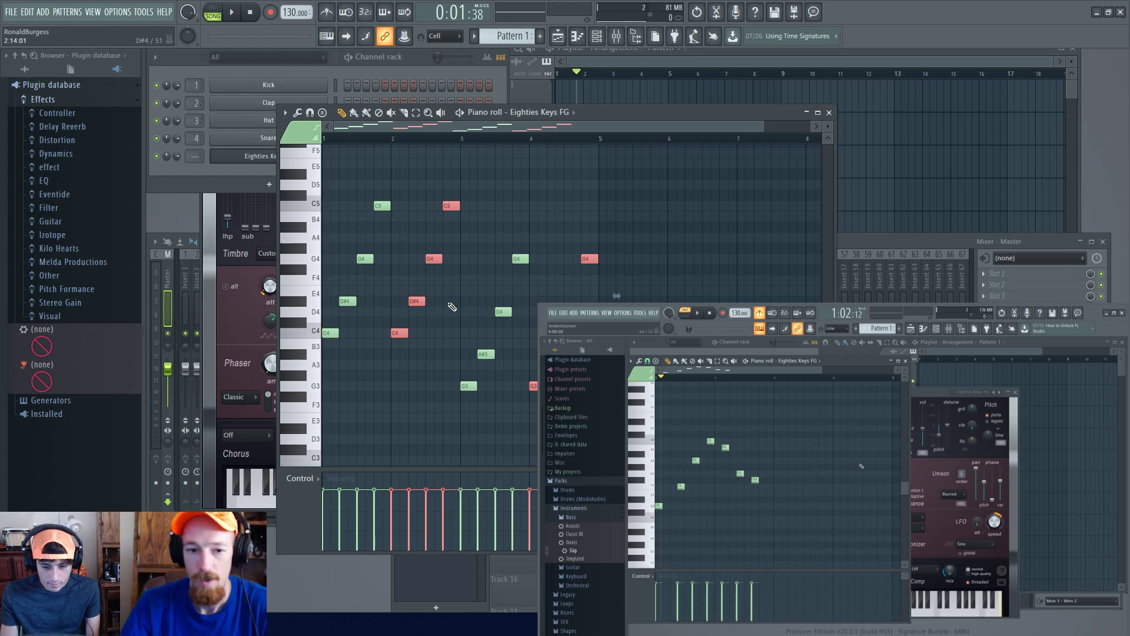
Switch playback to pattern mode and listen to the four-bar melody
{"action": "key", "text": "space"}
{"action": "key", "text": "space"}
{"action": "key", "text": "l"}
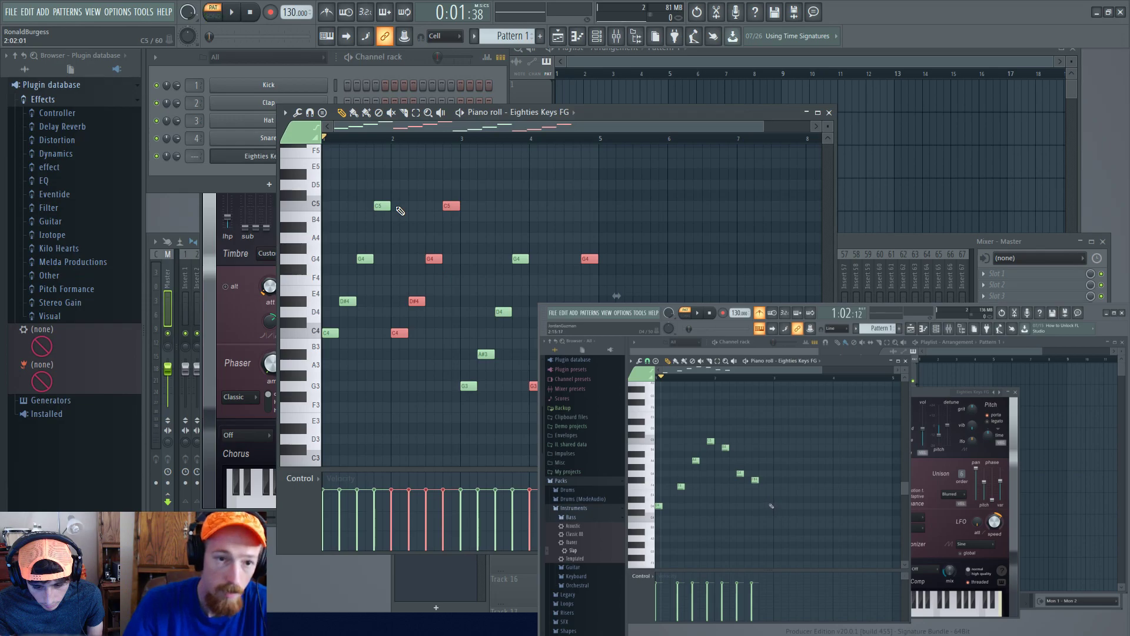
{"action": "key", "text": "space"}
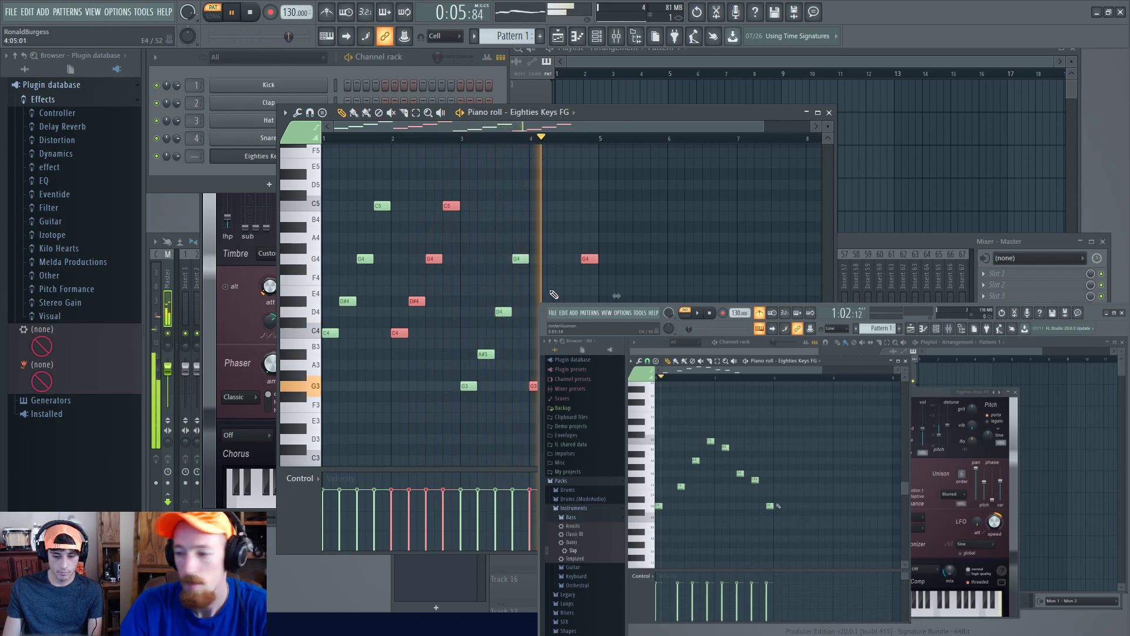
{"action": "key", "text": "space"}
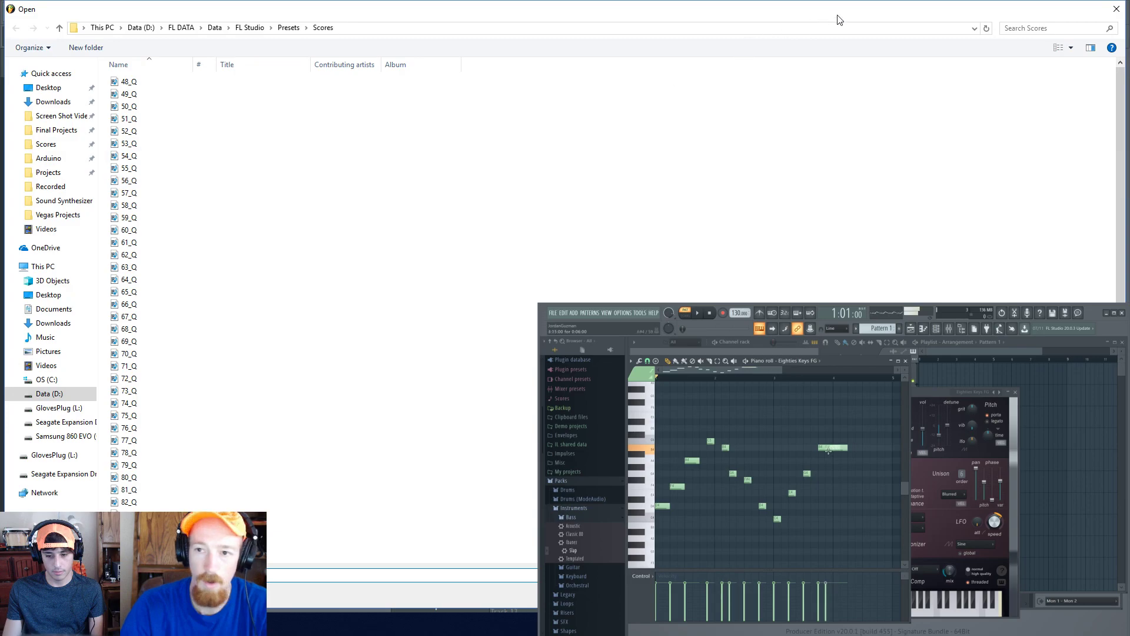
Dismiss the score file dialog without opening anything and select all the notes in the piano roll
{"action": "left_click", "coordinate": [1119, 7]}
{"action": "left_click", "coordinate": [646, 65]}
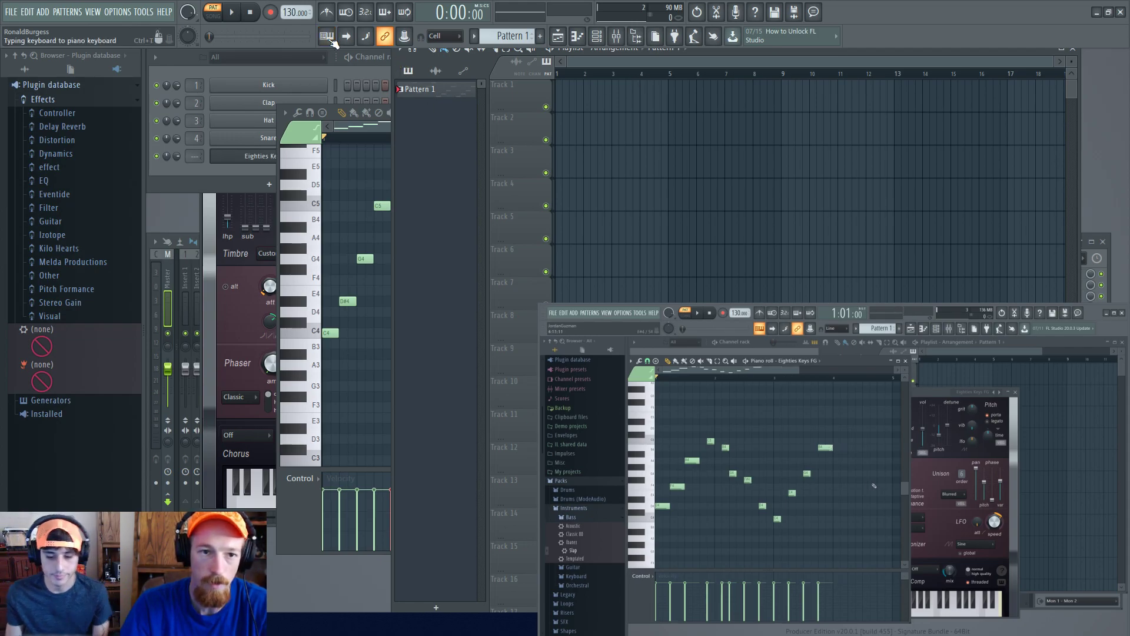
{"action": "left_click", "coordinate": [386, 107]}
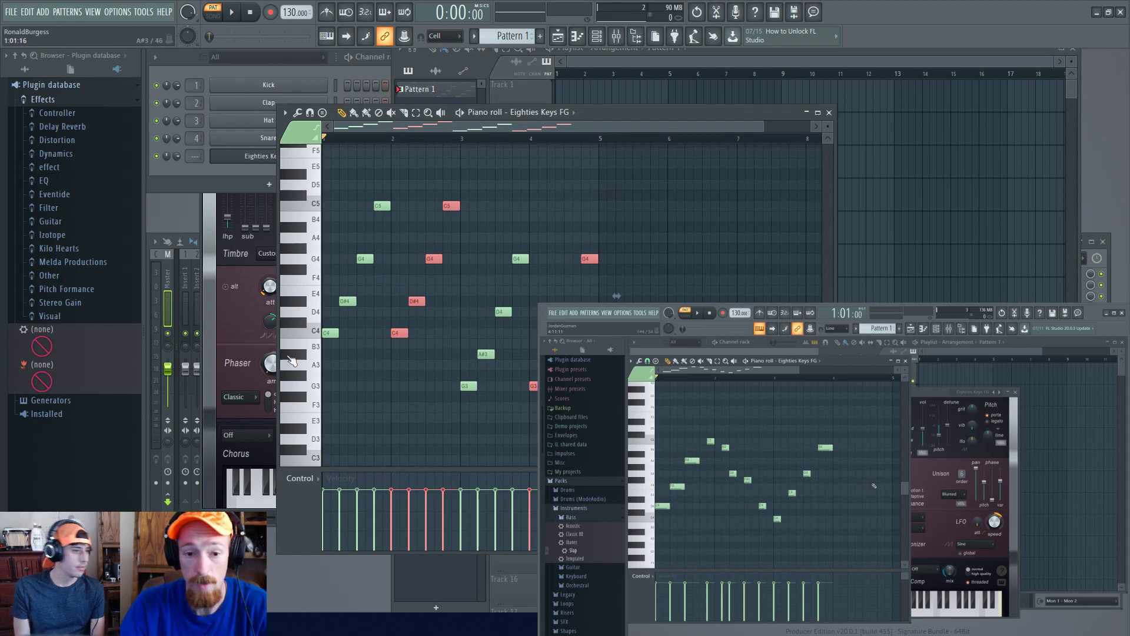
{"action": "left_click_drag", "start_coordinate": [310, 177], "coordinate": [483, 435]}
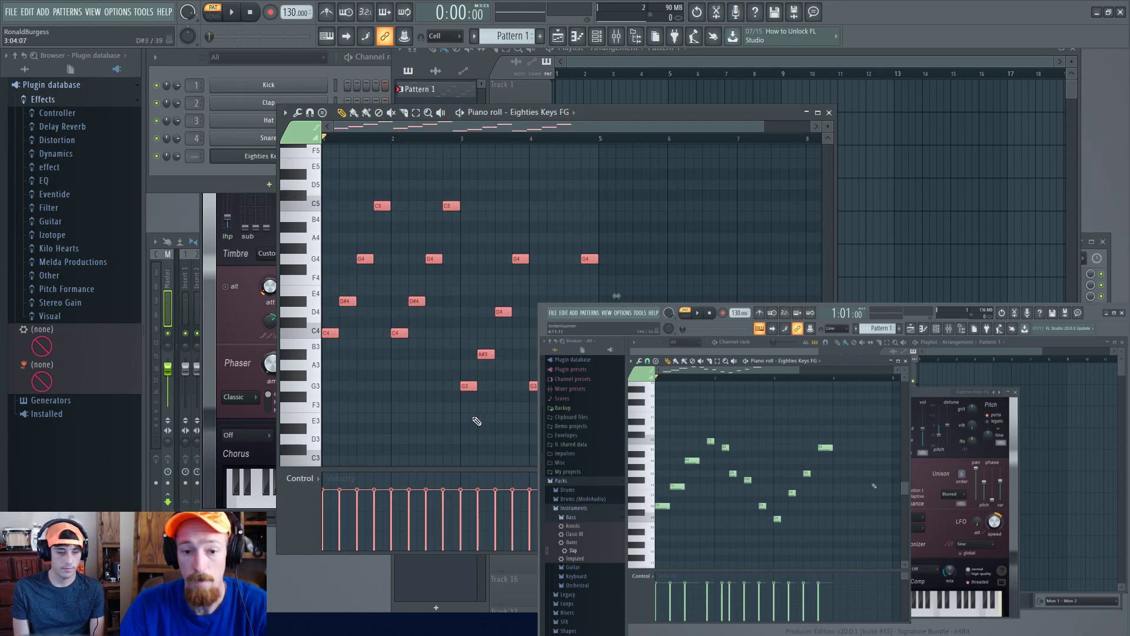
Place four consecutive Pattern 1 clips on Track 1 of the playlist, starting at bar 1
{"action": "left_click", "coordinate": [619, 67]}
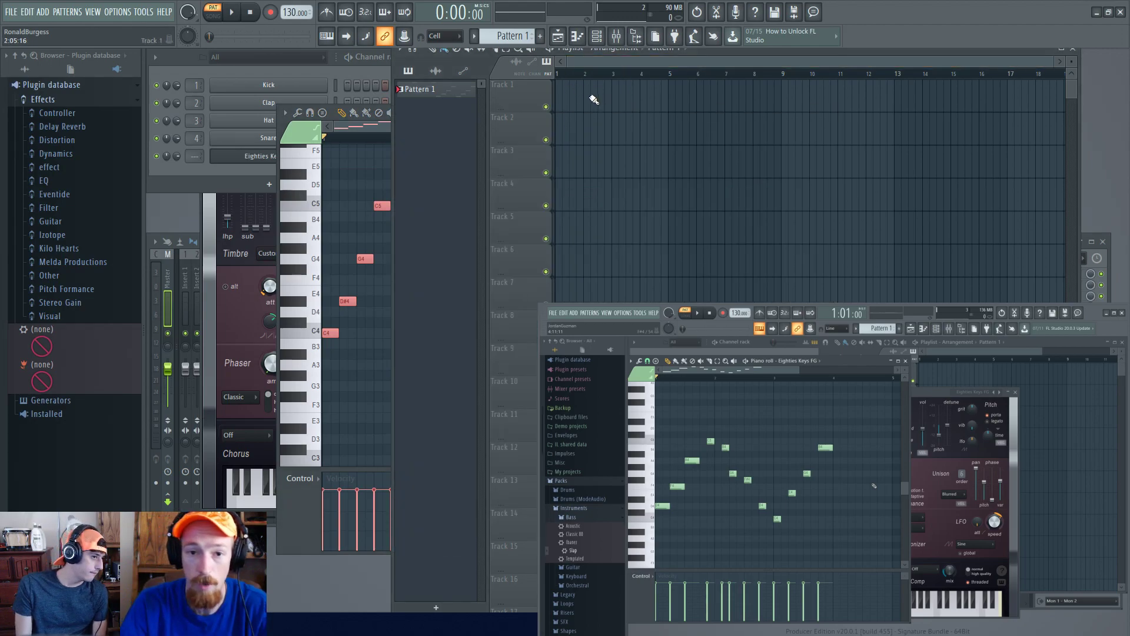
{"action": "left_click", "coordinate": [560, 99]}
{"action": "left_click_drag", "start_coordinate": [673, 105], "coordinate": [1004, 106]}
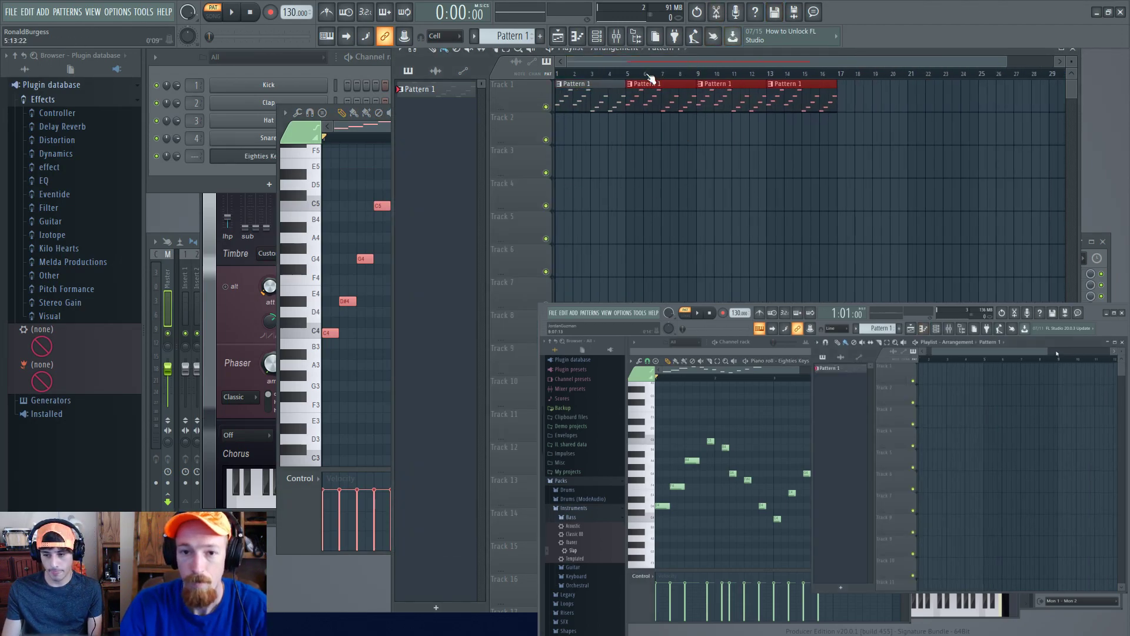
Set the playlist loop to bars 1 to 8 in song mode and play it with the Eighties Keys FG synth open
{"action": "left_click_drag", "start_coordinate": [699, 77], "coordinate": [560, 78]}
{"action": "left_click_drag", "start_coordinate": [697, 76], "coordinate": [491, 80]}
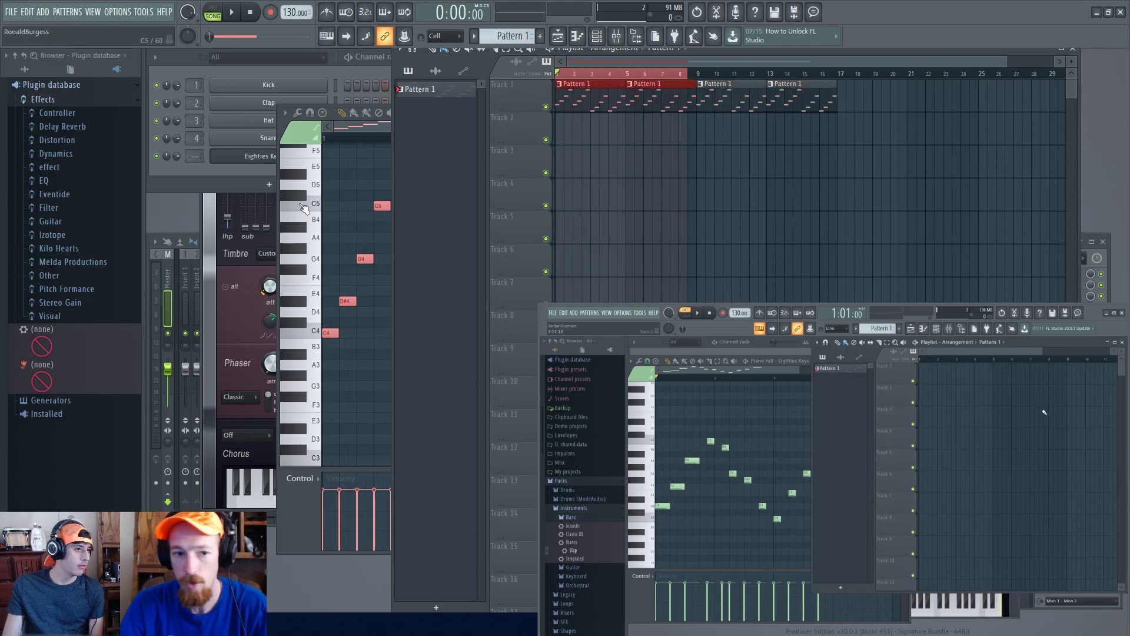
{"action": "left_click", "coordinate": [241, 306]}
{"action": "key", "text": "space"}
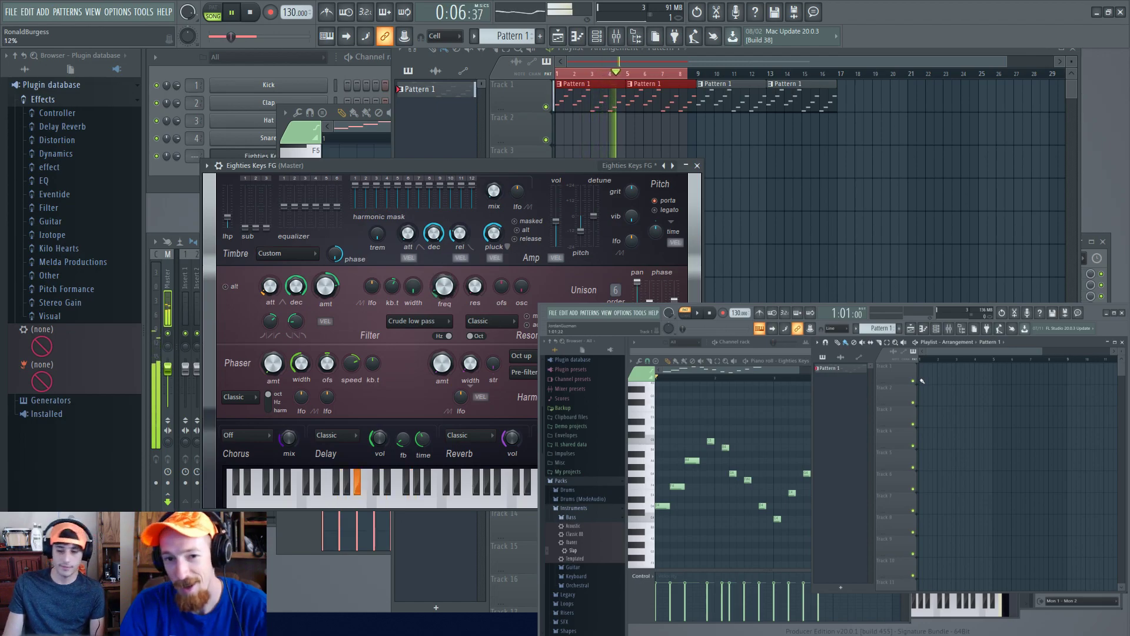
{"action": "key", "text": "space"}
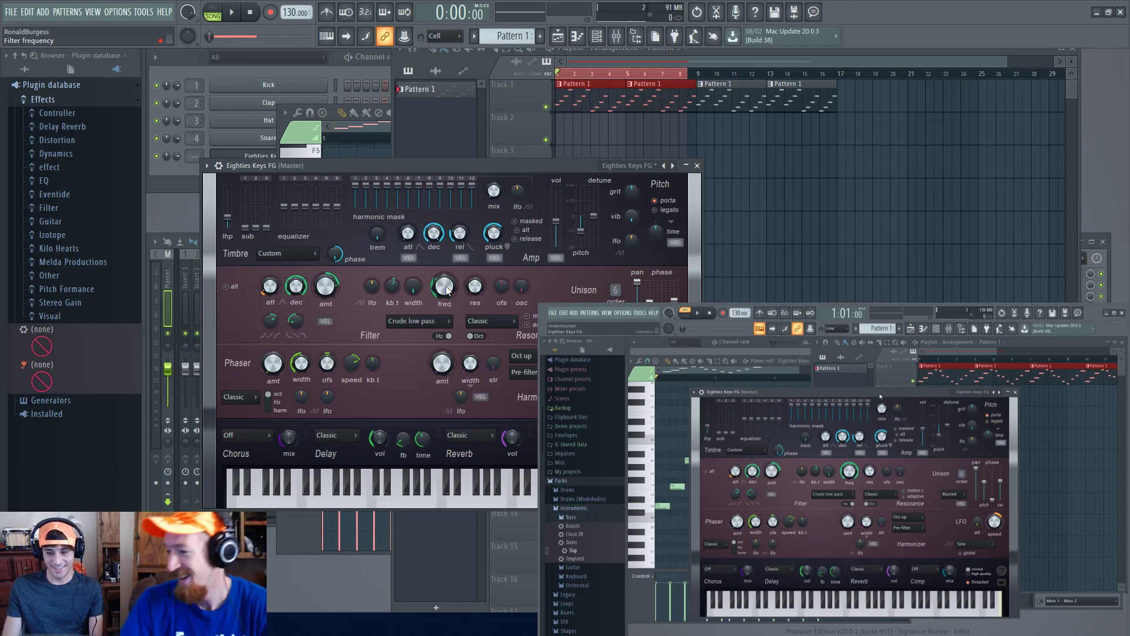
Move the Eighties Keys FG window up and try lowering its filter frequency to 53%
{"action": "left_click_drag", "start_coordinate": [425, 167], "coordinate": [398, 149]}
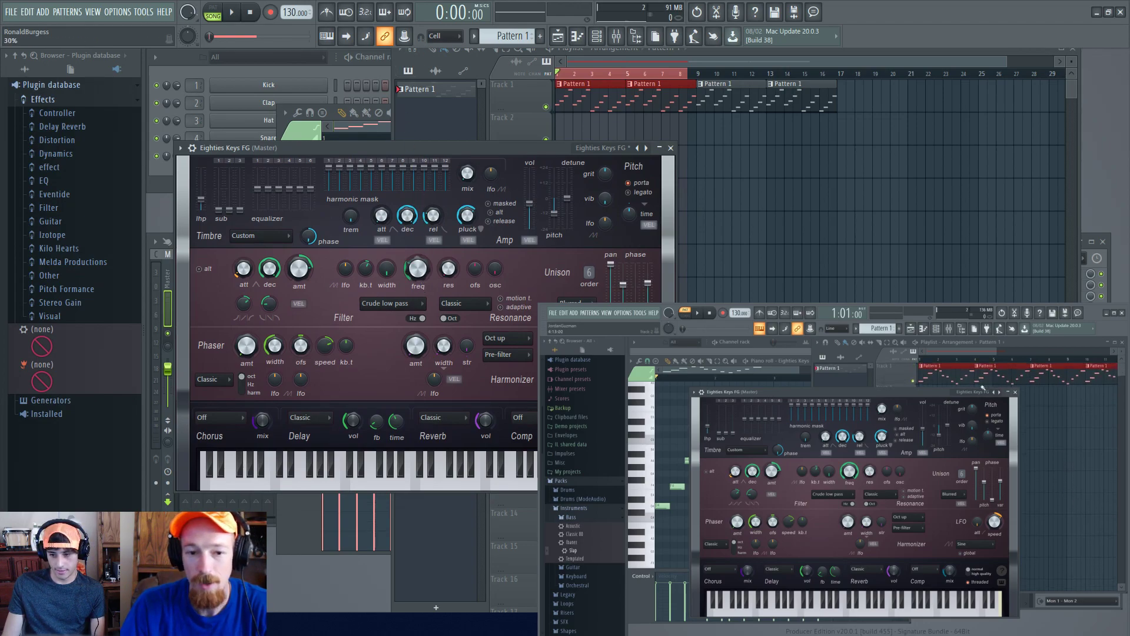
{"action": "left_click_drag", "start_coordinate": [417, 269], "coordinate": [417, 261]}
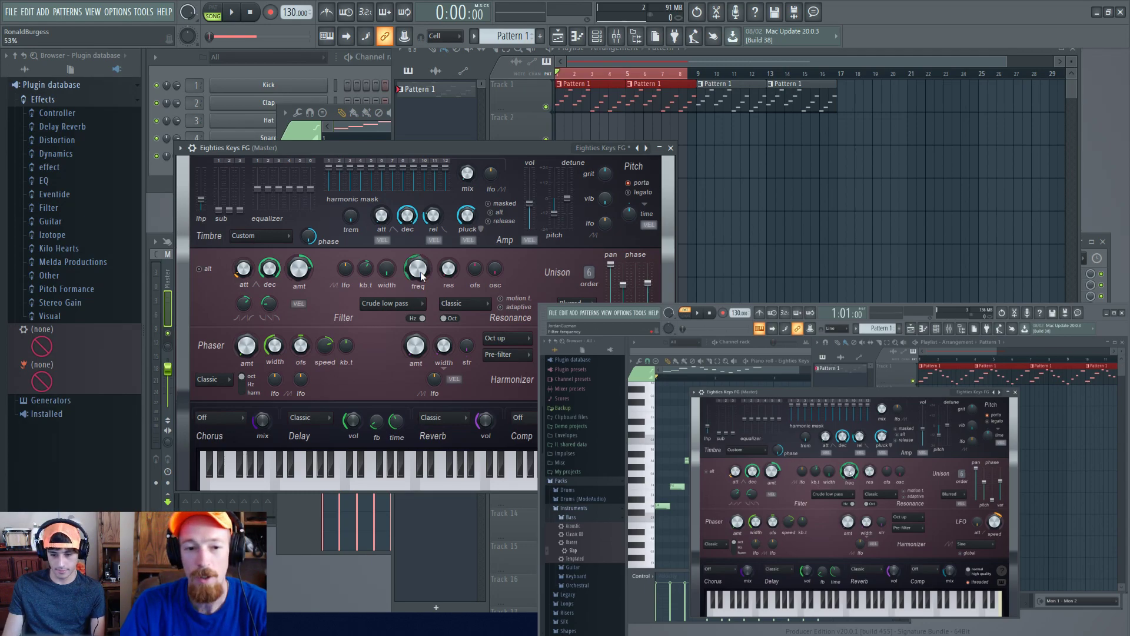
{"action": "mouse_move", "coordinate": [417, 261]}
{"action": "left_mouse_down"}
{"action": "mouse_move", "coordinate": [417, 244]}
{"action": "mouse_move", "coordinate": [417, 260]}
{"action": "left_mouse_up"}
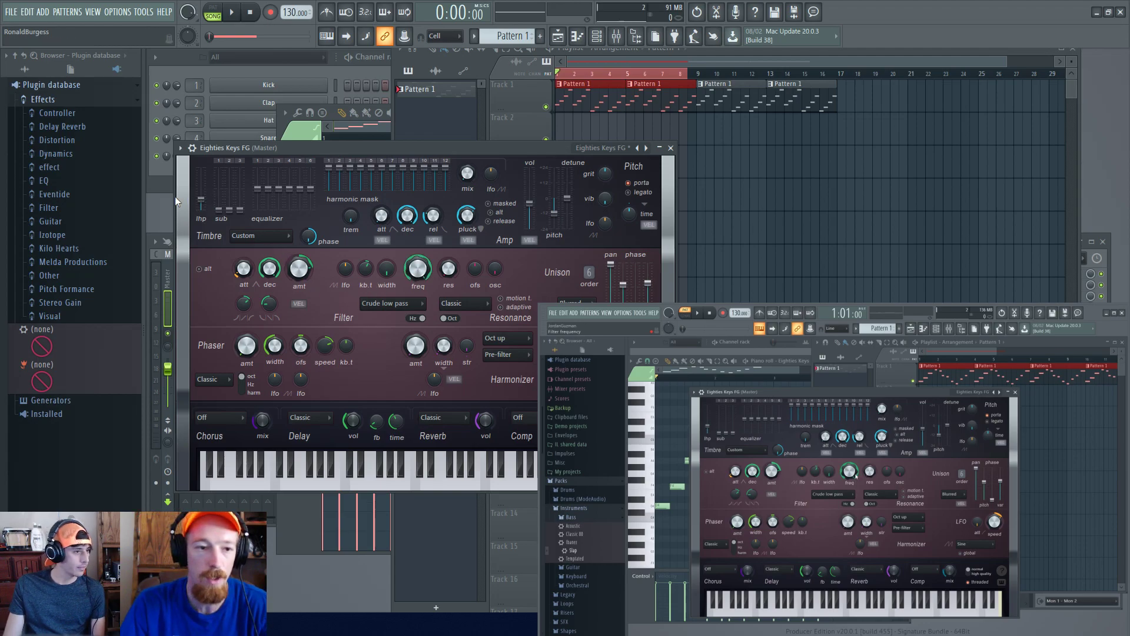
Load Fruity parametric EQ 2 into the first effect slot of the mixer's Master track and move its window clear of the mixer controls
{"action": "left_click", "coordinate": [169, 199]}
{"action": "left_click", "coordinate": [171, 280]}
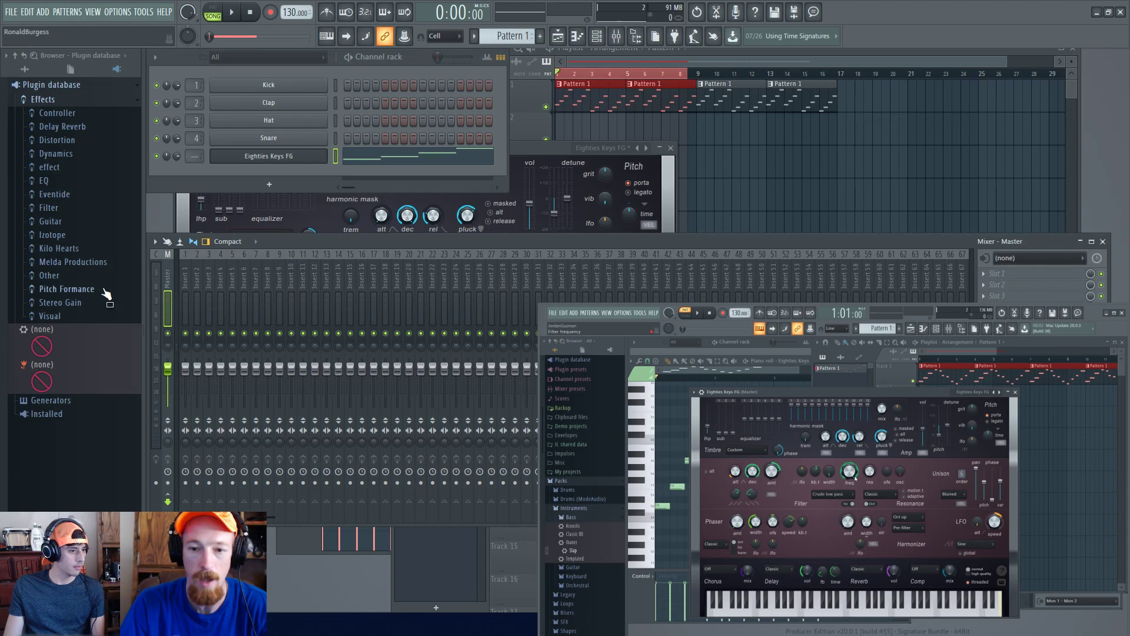
{"action": "left_click", "coordinate": [1051, 275]}
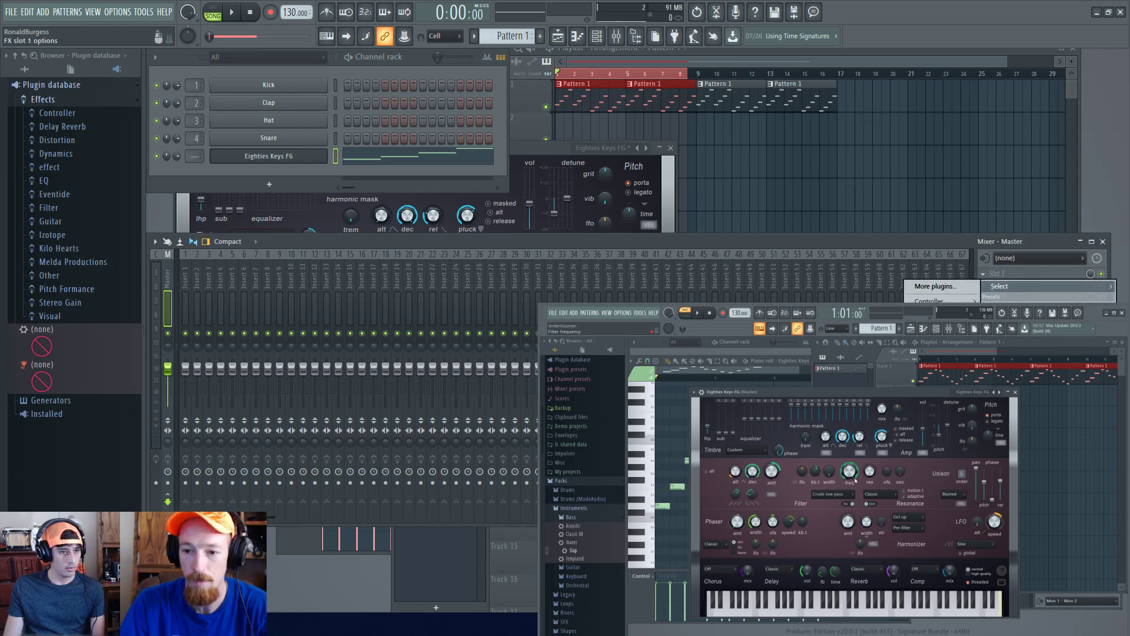
{"action": "left_click", "coordinate": [872, 357]}
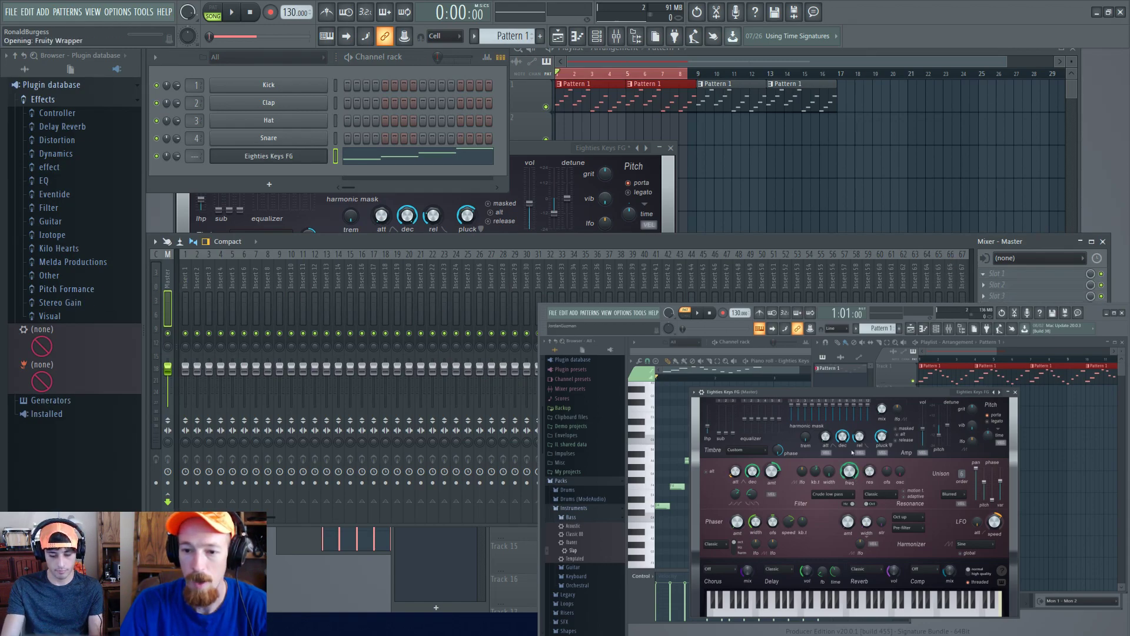
{"action": "left_click", "coordinate": [983, 275]}
{"action": "mouse_move", "coordinate": [1000, 290]}
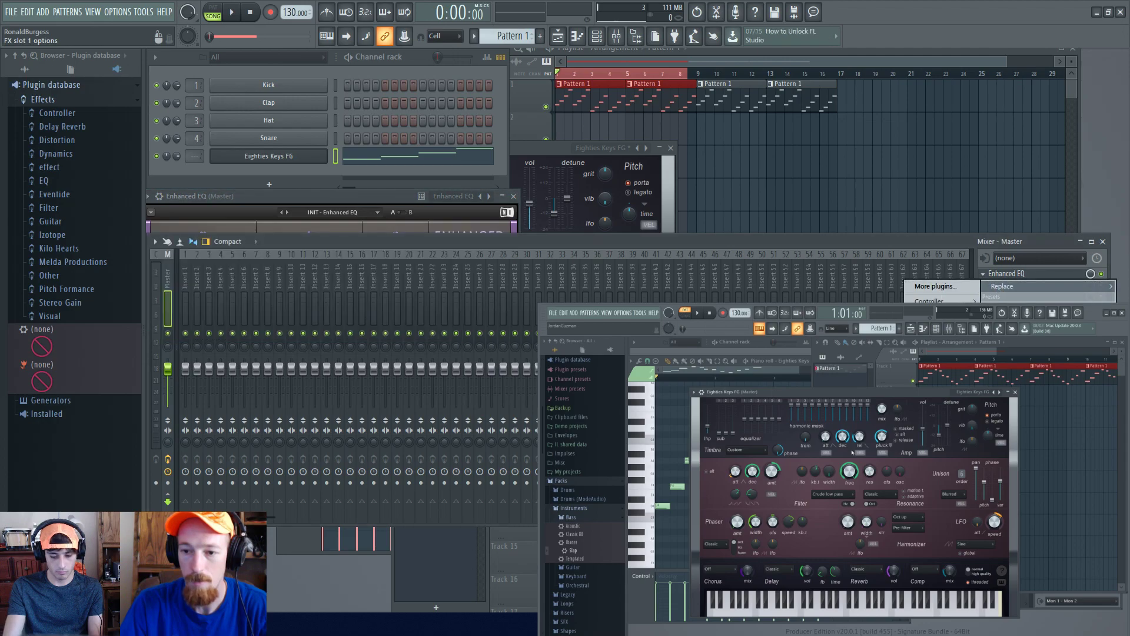
{"action": "left_click", "coordinate": [866, 368]}
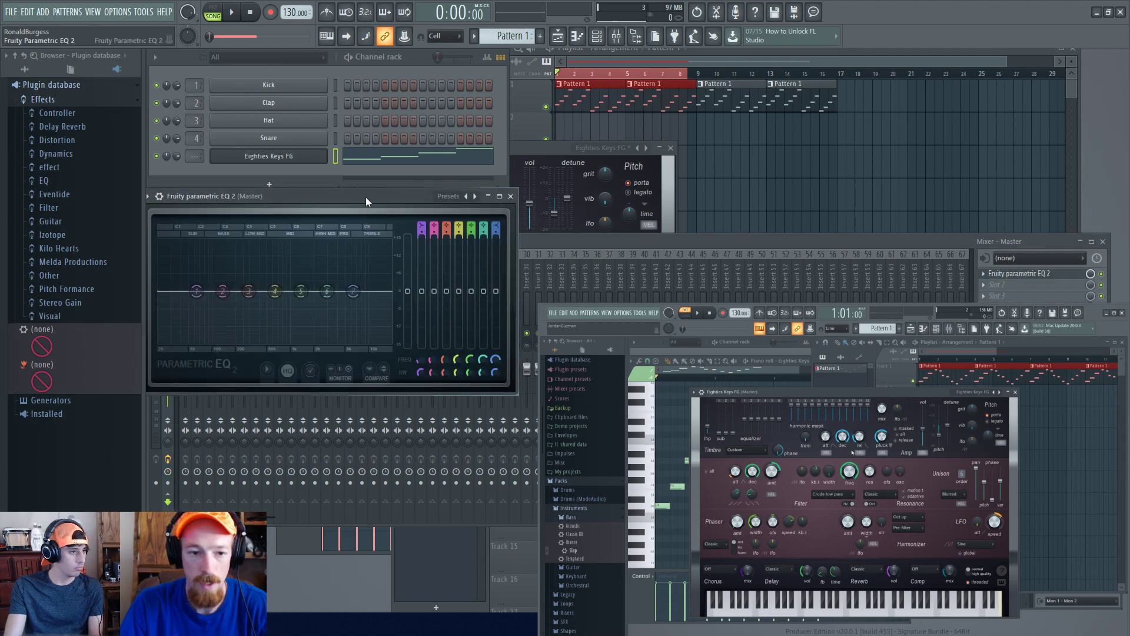
{"action": "left_click_drag", "start_coordinate": [366, 198], "coordinate": [556, 204]}
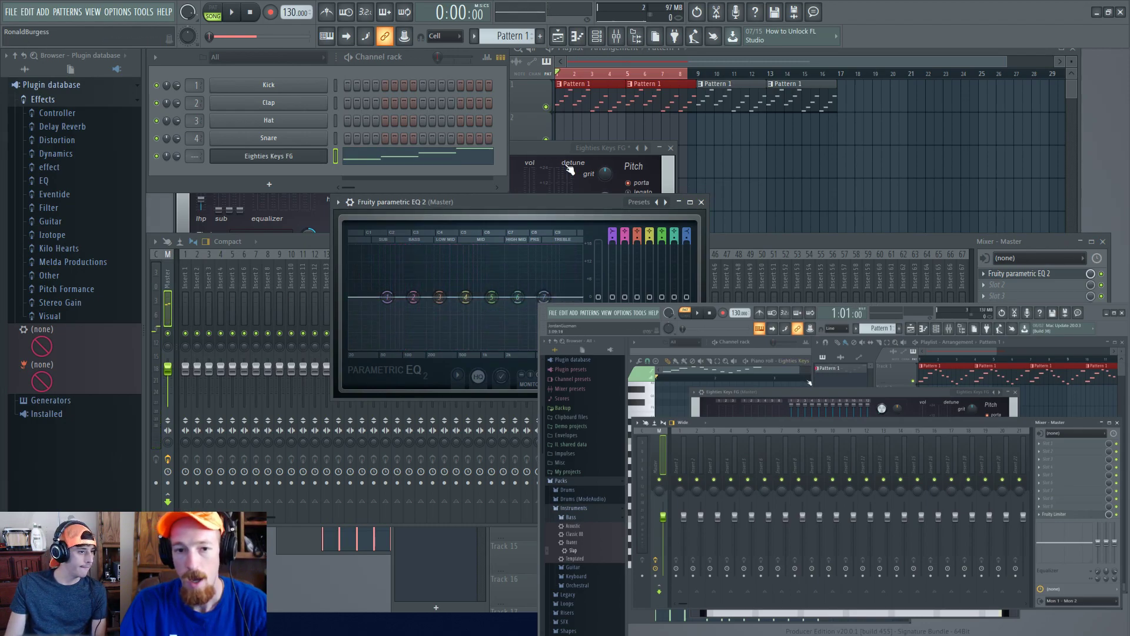
Pull down the high shelf (band 7) of Fruity parametric EQ 2 at about 7200 Hz and listen to the loop
{"action": "left_click", "coordinate": [534, 149]}
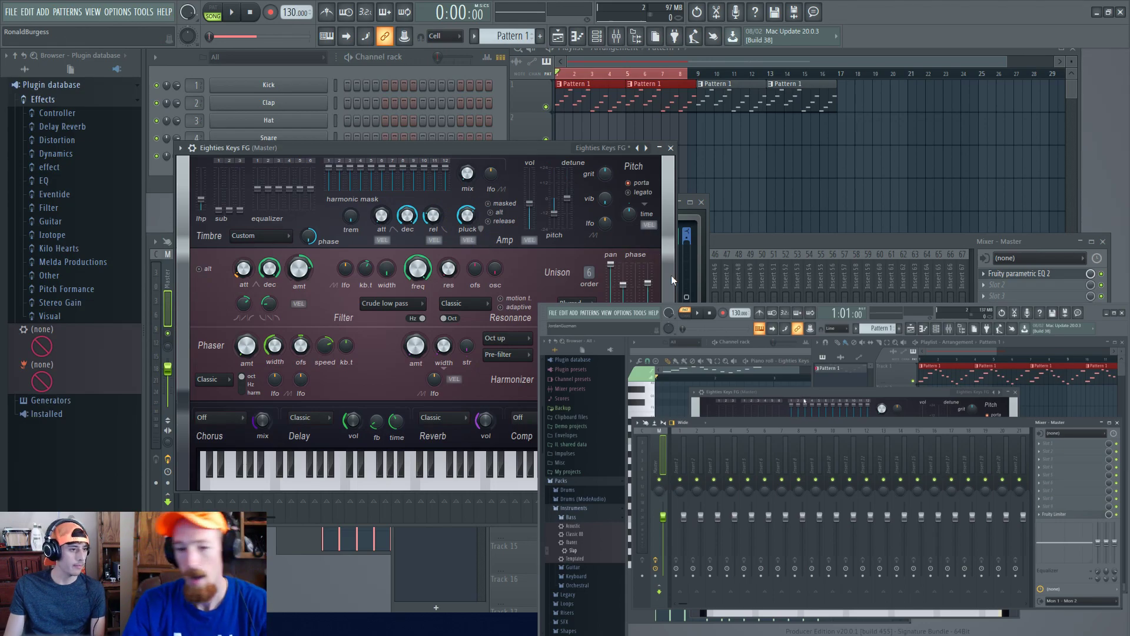
{"action": "left_click", "coordinate": [700, 289]}
{"action": "left_click_drag", "start_coordinate": [544, 296], "coordinate": [535, 344]}
{"action": "key", "text": "space"}
{"action": "mouse_move", "coordinate": [534, 344]}
{"action": "left_mouse_down"}
{"action": "mouse_move", "coordinate": [383, 348]}
{"action": "mouse_move", "coordinate": [547, 348]}
{"action": "left_mouse_up"}
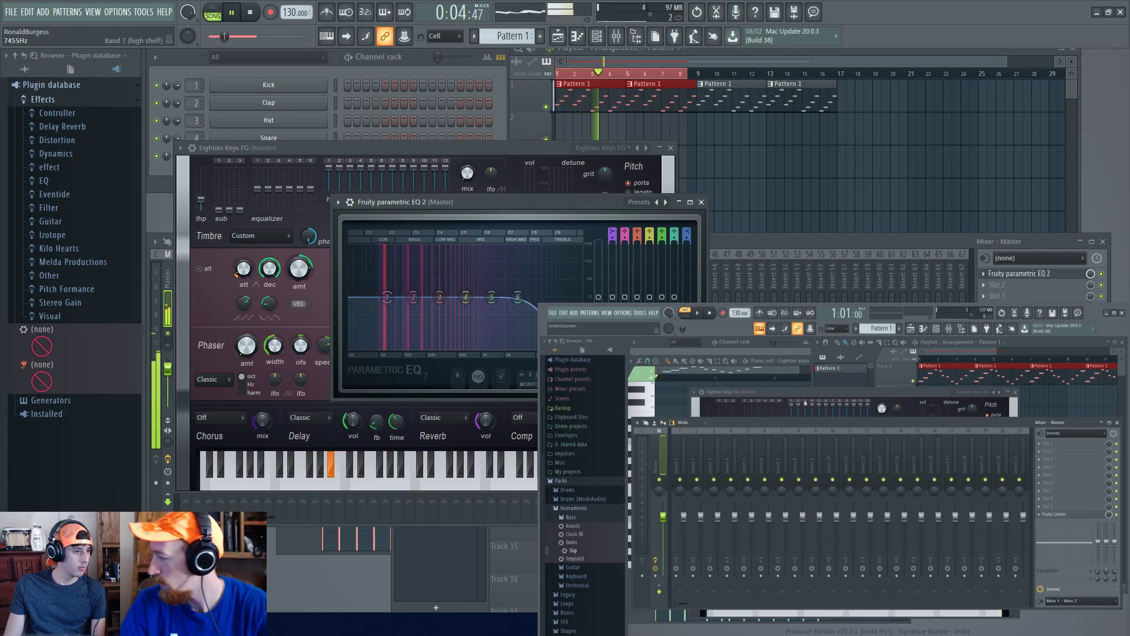
{"action": "key", "text": "space"}
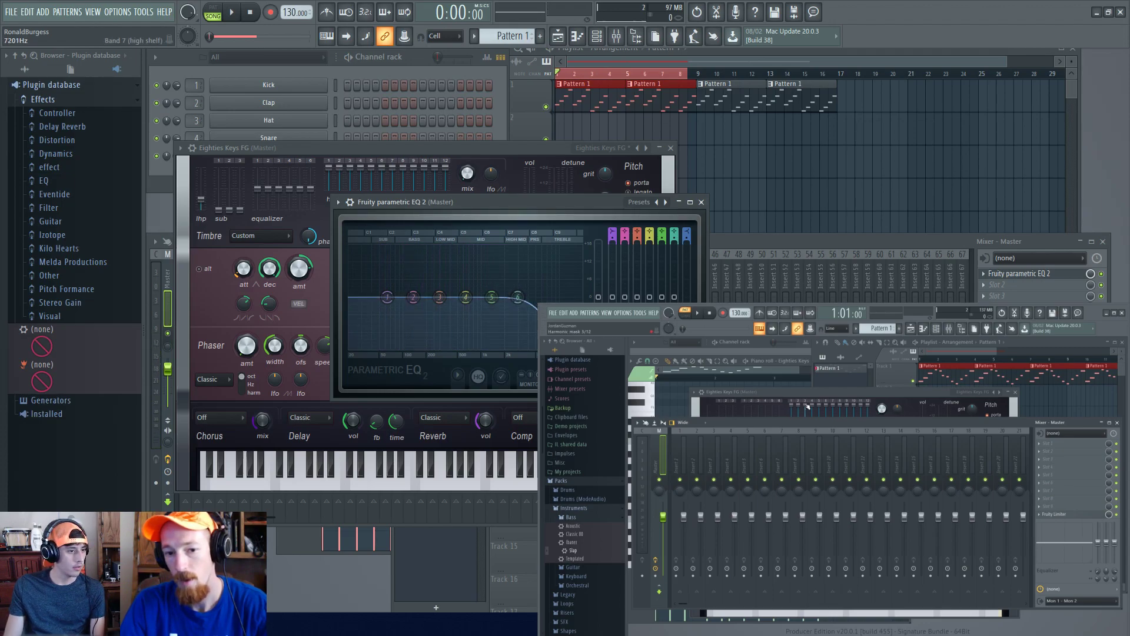
Raise EQ band 6 into a resonant peak at the band 7 cutoff and shift both bands lower in frequency
{"action": "left_click", "coordinate": [461, 150]}
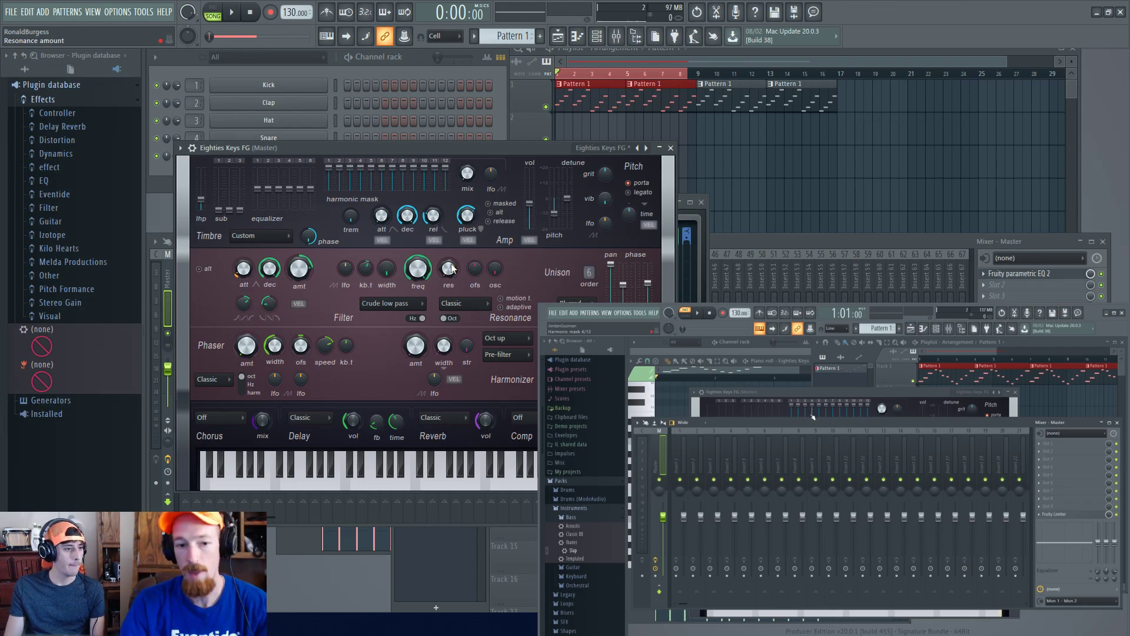
{"action": "left_click_drag", "start_coordinate": [449, 269], "coordinate": [449, 261]}
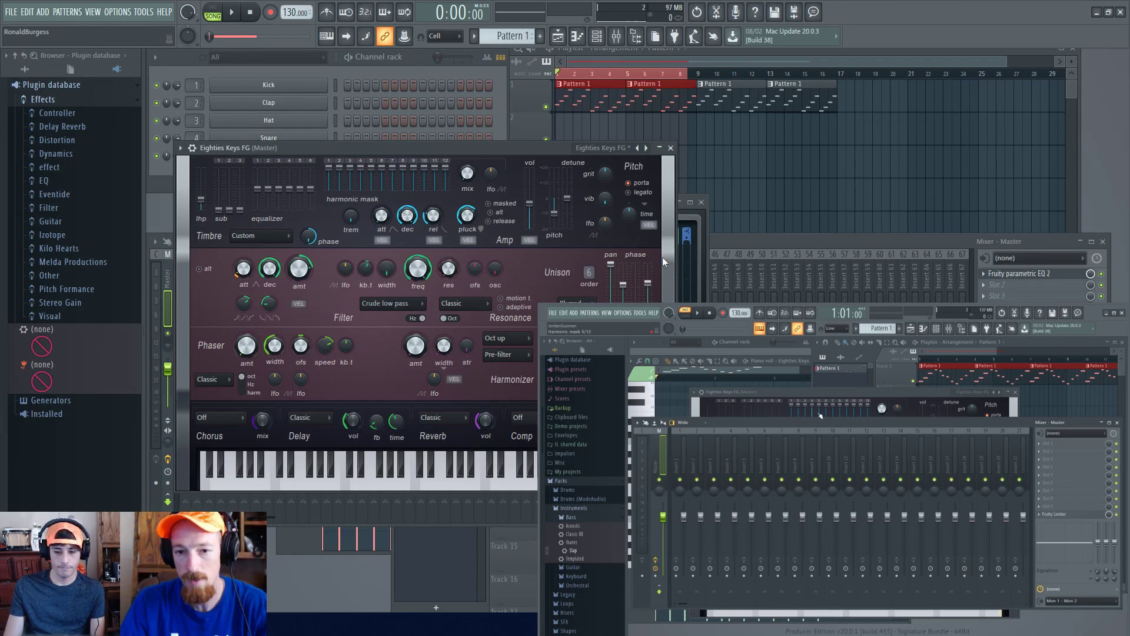
{"action": "left_click", "coordinate": [704, 264]}
{"action": "left_click_drag", "start_coordinate": [517, 297], "coordinate": [521, 269]}
{"action": "left_click_drag", "start_coordinate": [549, 347], "coordinate": [489, 349]}
{"action": "left_click_drag", "start_coordinate": [520, 269], "coordinate": [479, 257]}
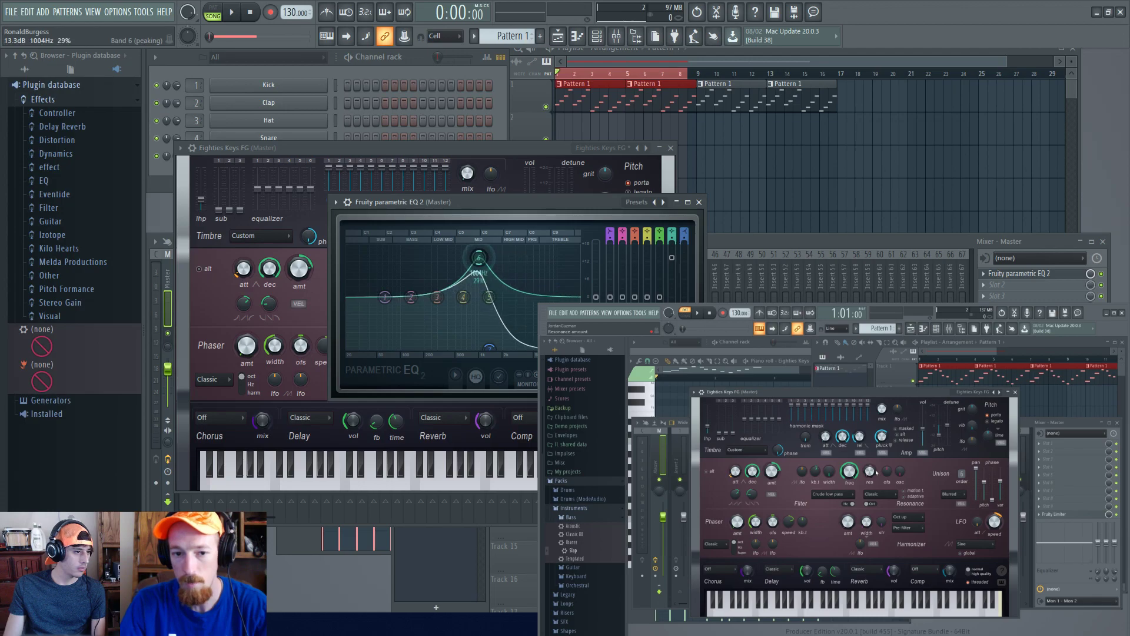
{"action": "left_click_drag", "start_coordinate": [490, 349], "coordinate": [475, 346]}
{"action": "left_click_drag", "start_coordinate": [479, 258], "coordinate": [456, 253]}
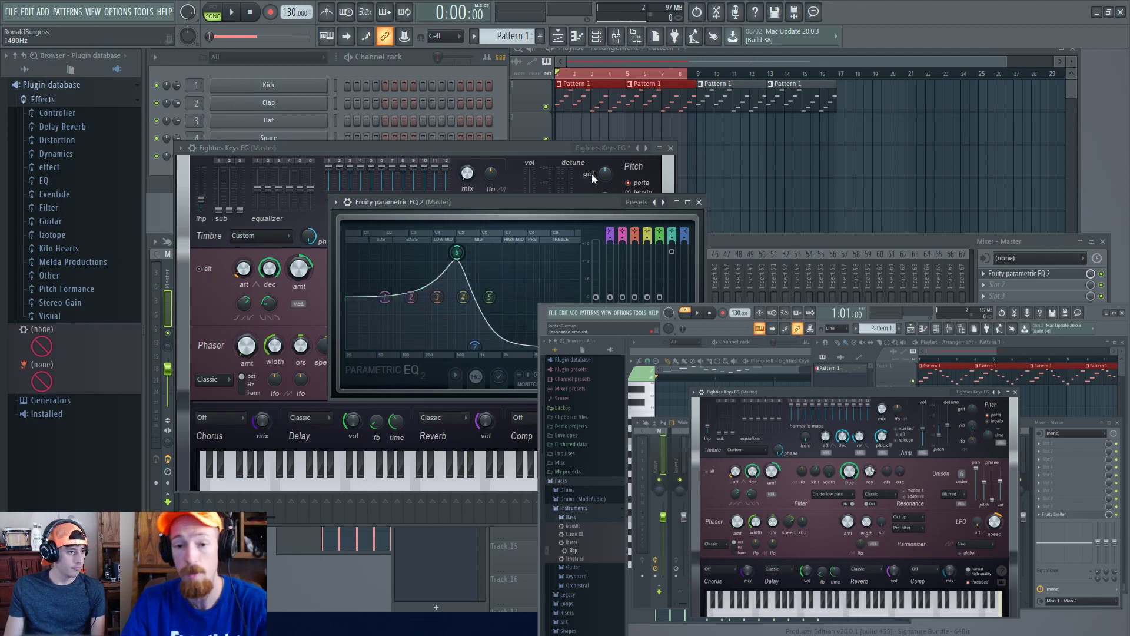
Raise the synth's filter resonance and sweep the filter frequency while playing the loop
{"action": "left_click", "coordinate": [1069, 277]}
{"action": "left_click", "coordinate": [322, 167]}
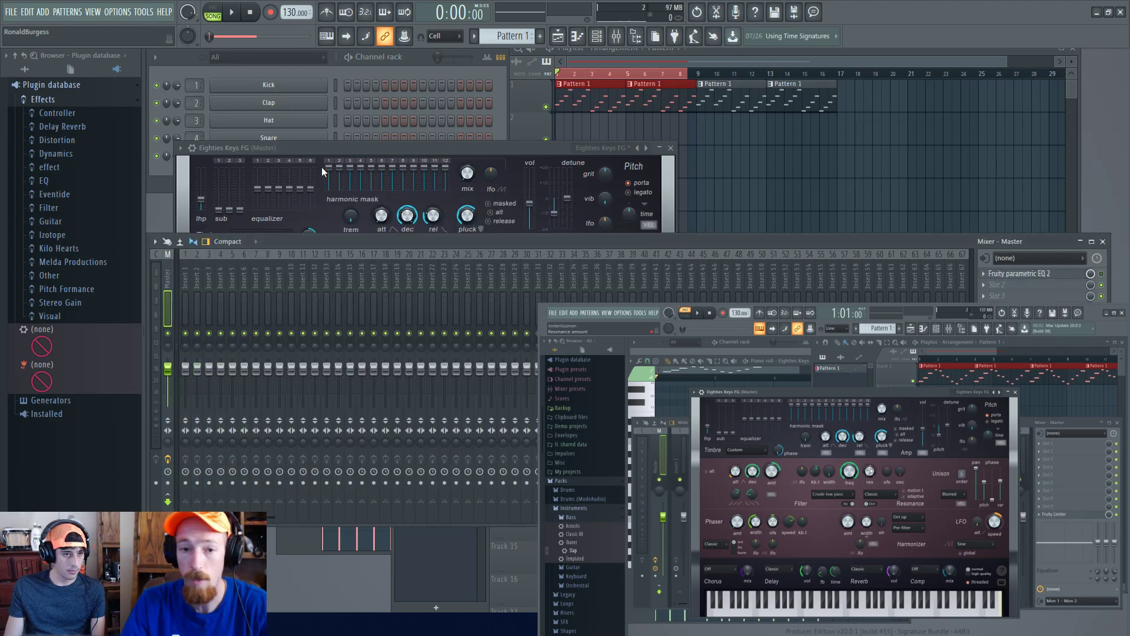
{"action": "left_click_drag", "start_coordinate": [446, 271], "coordinate": [447, 250]}
{"action": "key", "text": "space"}
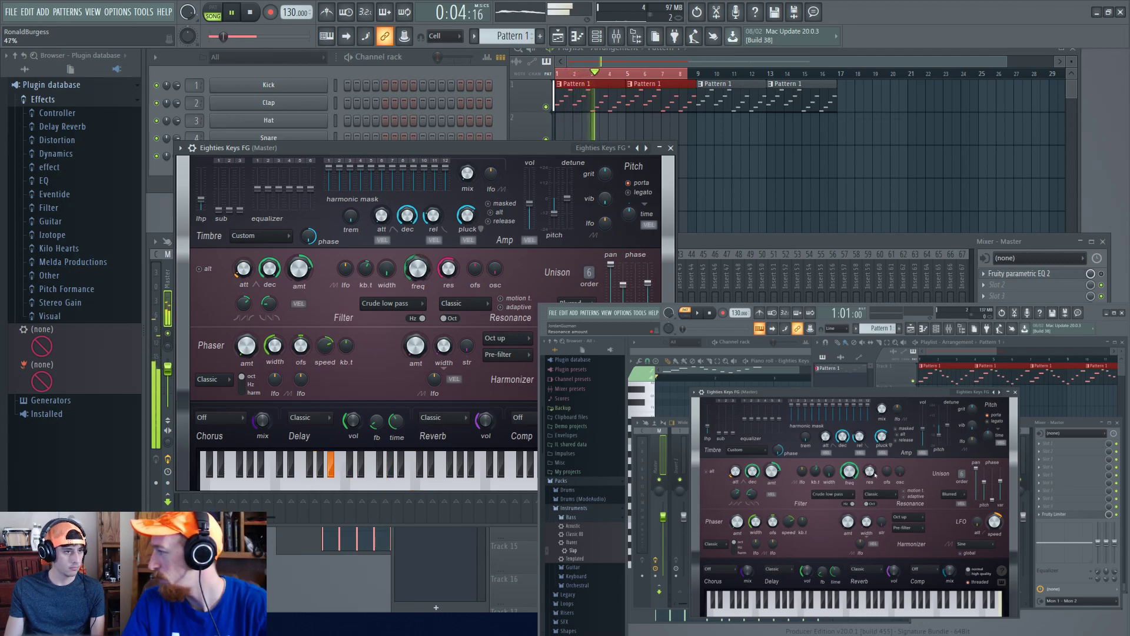
{"action": "key", "text": "space"}
{"action": "left_click_drag", "start_coordinate": [449, 269], "coordinate": [421, 271]}
{"action": "key", "text": "space"}
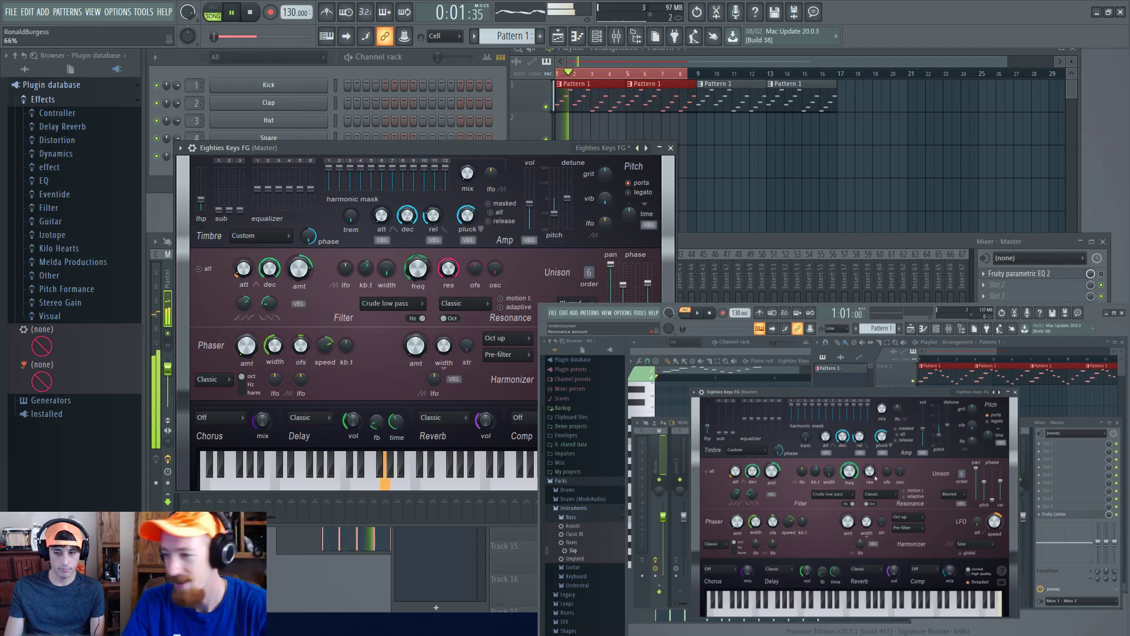
{"action": "key", "text": "space"}
Set the synth's filter resonance to 0% and its filter frequency to 100%
{"action": "left_click_drag", "start_coordinate": [451, 273], "coordinate": [451, 306]}
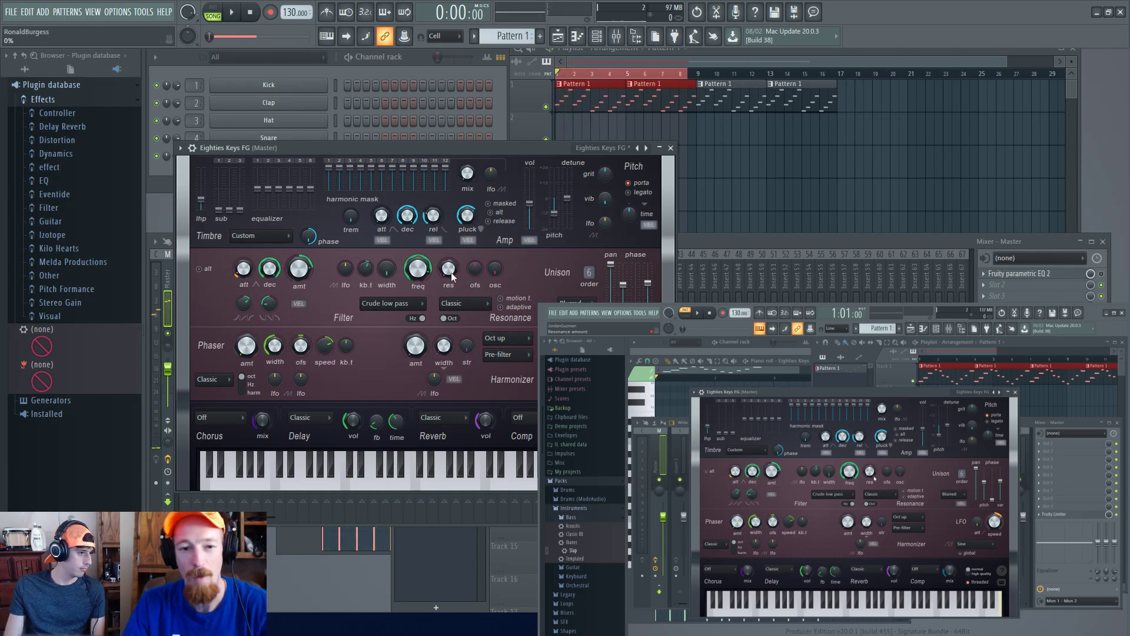
{"action": "mouse_move", "coordinate": [420, 270]}
{"action": "left_mouse_down"}
{"action": "mouse_move", "coordinate": [419, 294]}
{"action": "mouse_move", "coordinate": [420, 279]}
{"action": "left_mouse_up"}
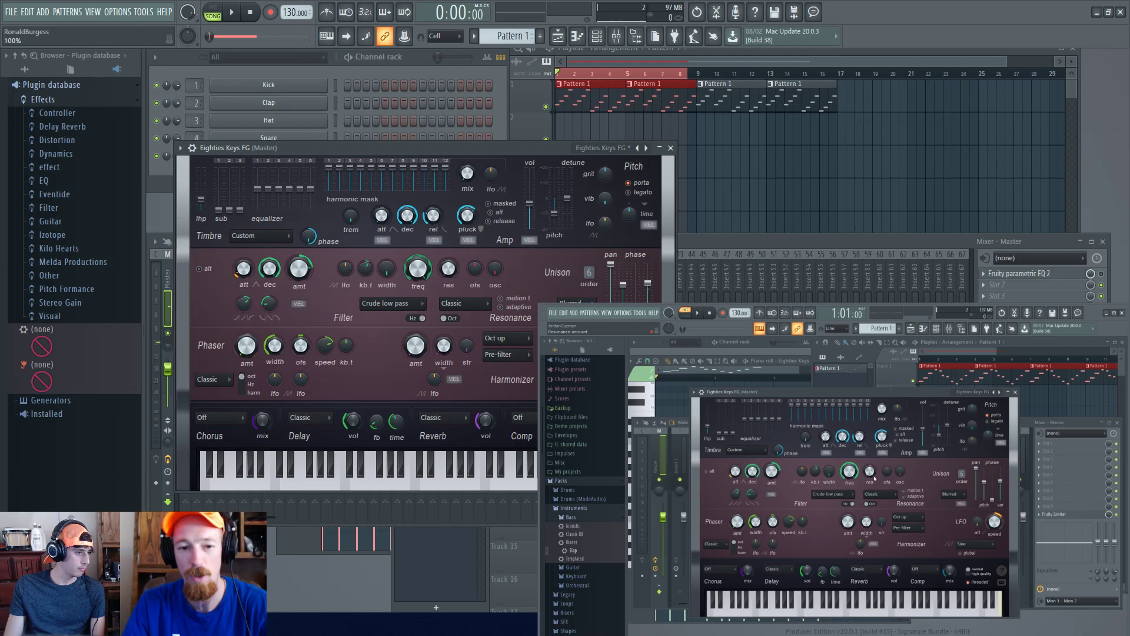
Clear the playlist time selection and create an automation clip for the synth's filter frequency over the whole song
{"action": "right_click", "coordinate": [421, 274]}
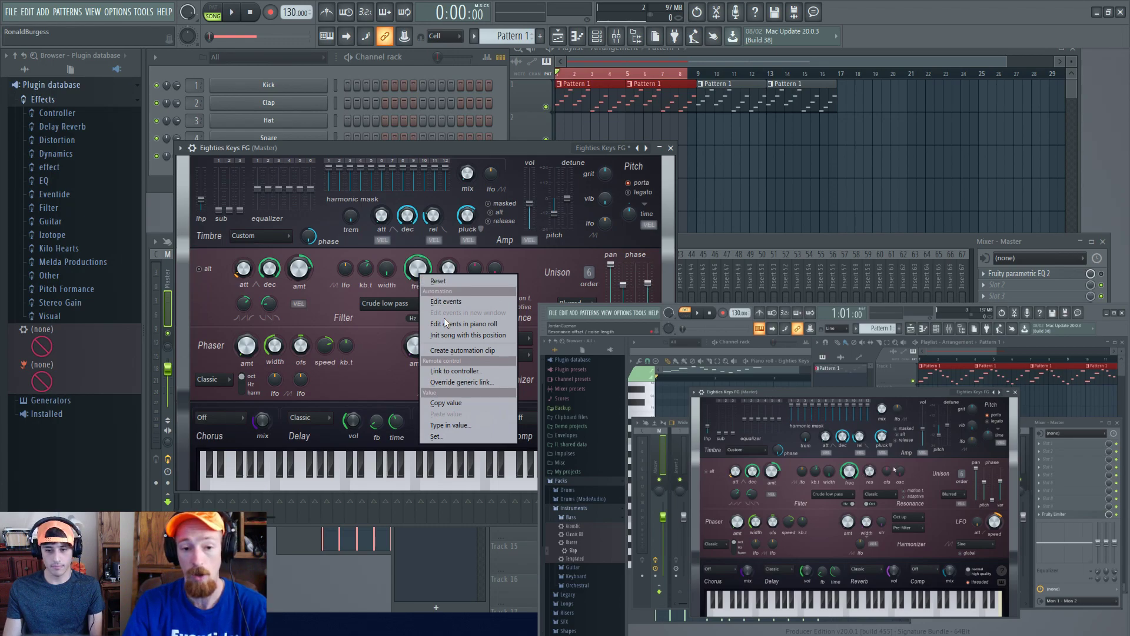
{"action": "left_click", "coordinate": [450, 352]}
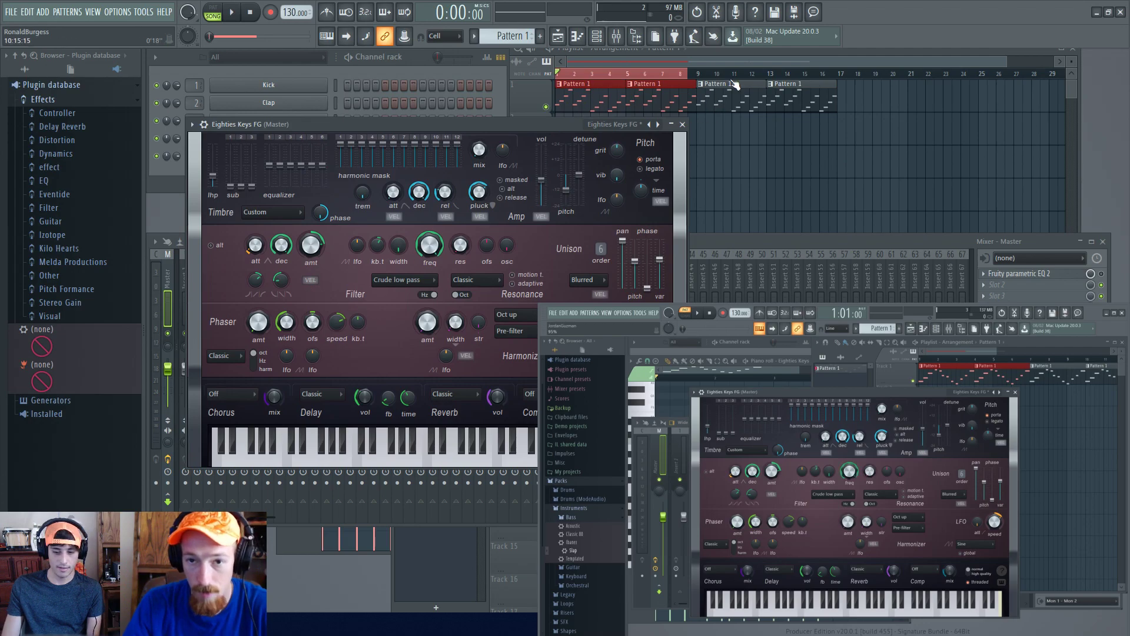
{"action": "left_click", "coordinate": [699, 69], "text": "ctrl"}
{"action": "left_click", "coordinate": [367, 125]}
{"action": "right_click", "coordinate": [435, 245]}
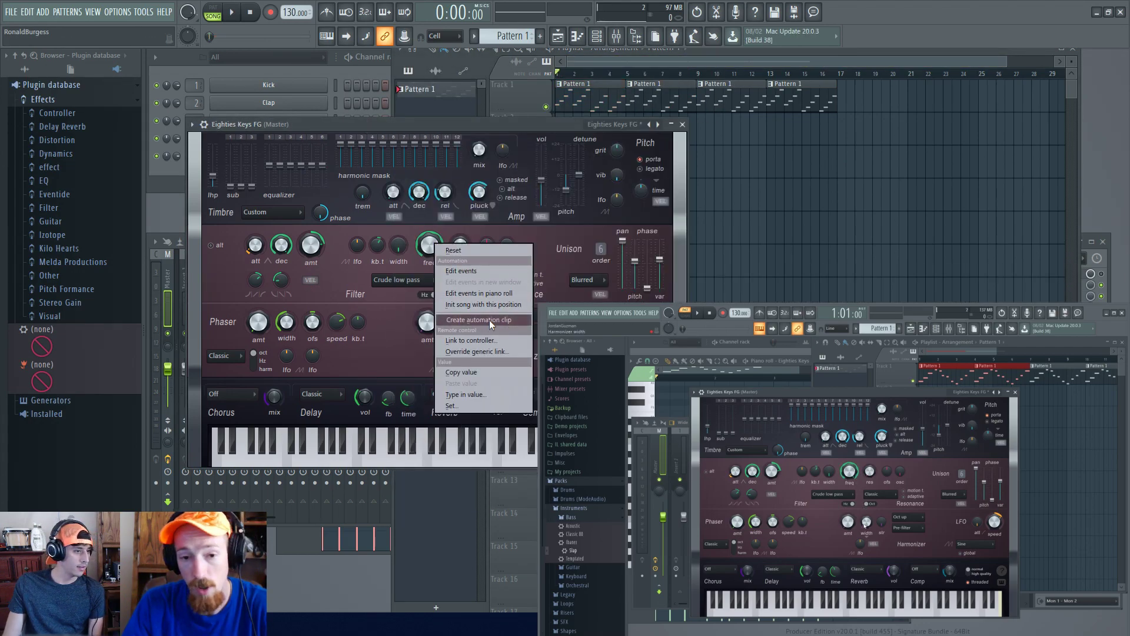
{"action": "left_click", "coordinate": [489, 319]}
{"action": "left_click", "coordinate": [712, 62]}
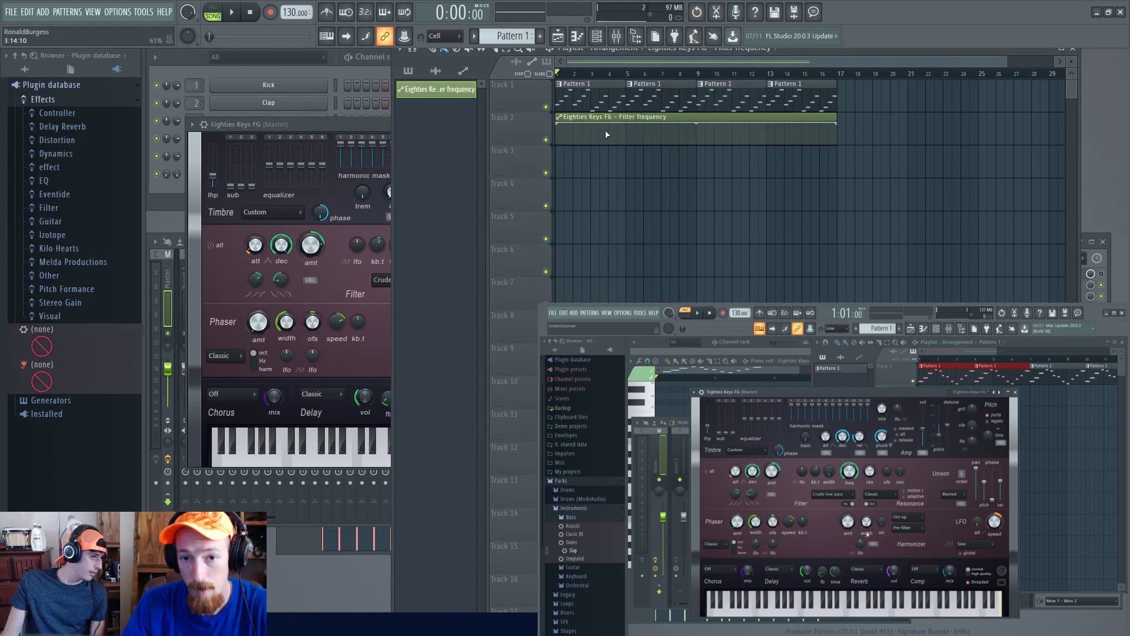
{"action": "left_click", "coordinate": [373, 262]}
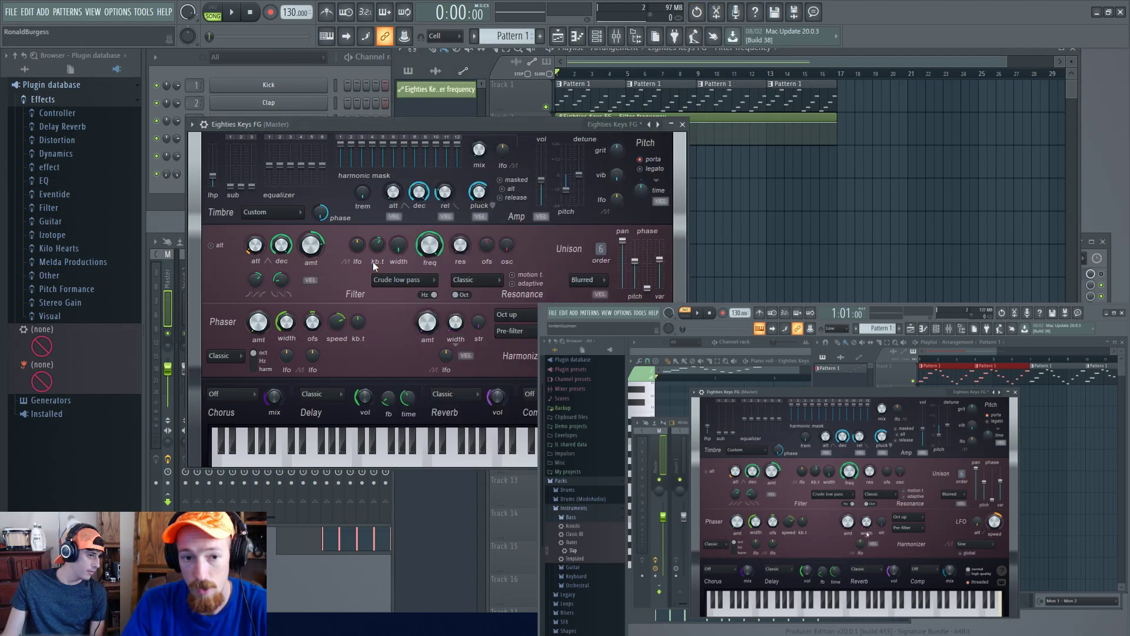
{"action": "left_click", "coordinate": [666, 73]}
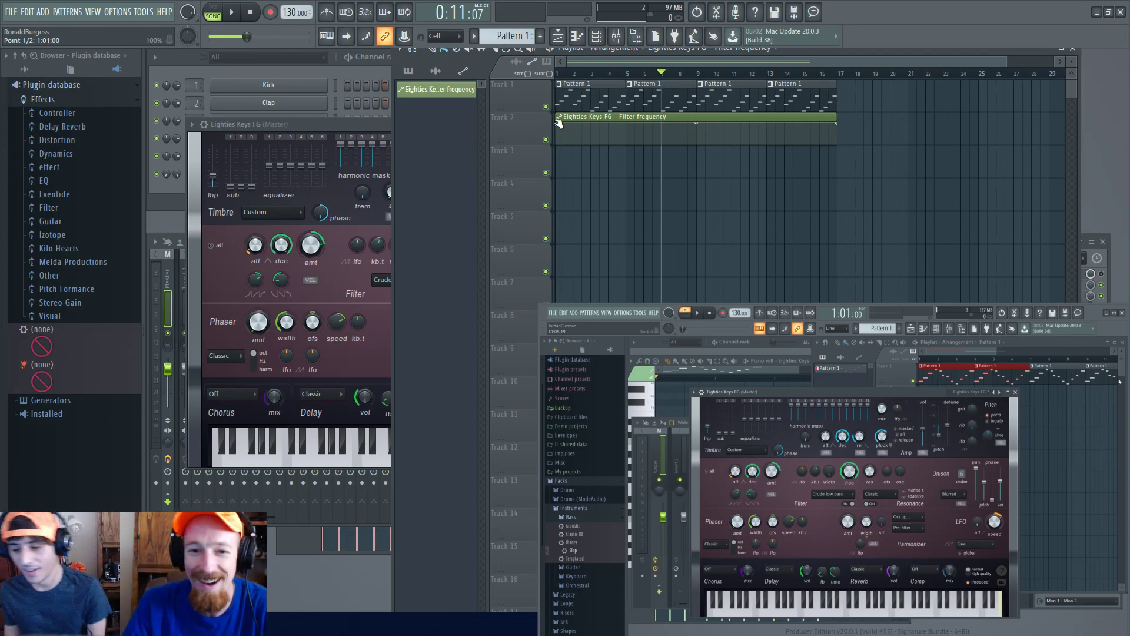
Shape the filter frequency clip into a ramp from 0% at bar 1 to 100% at bar 9 and return the playhead to the start
{"action": "left_click_drag", "start_coordinate": [559, 122], "coordinate": [560, 143]}
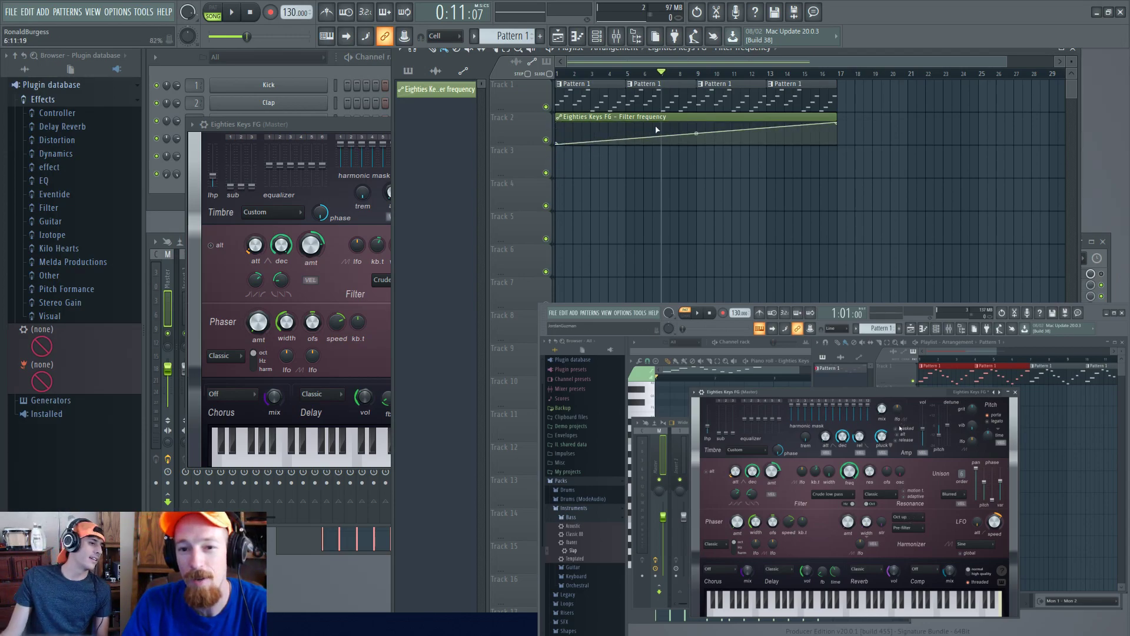
{"action": "right_click", "coordinate": [699, 121]}
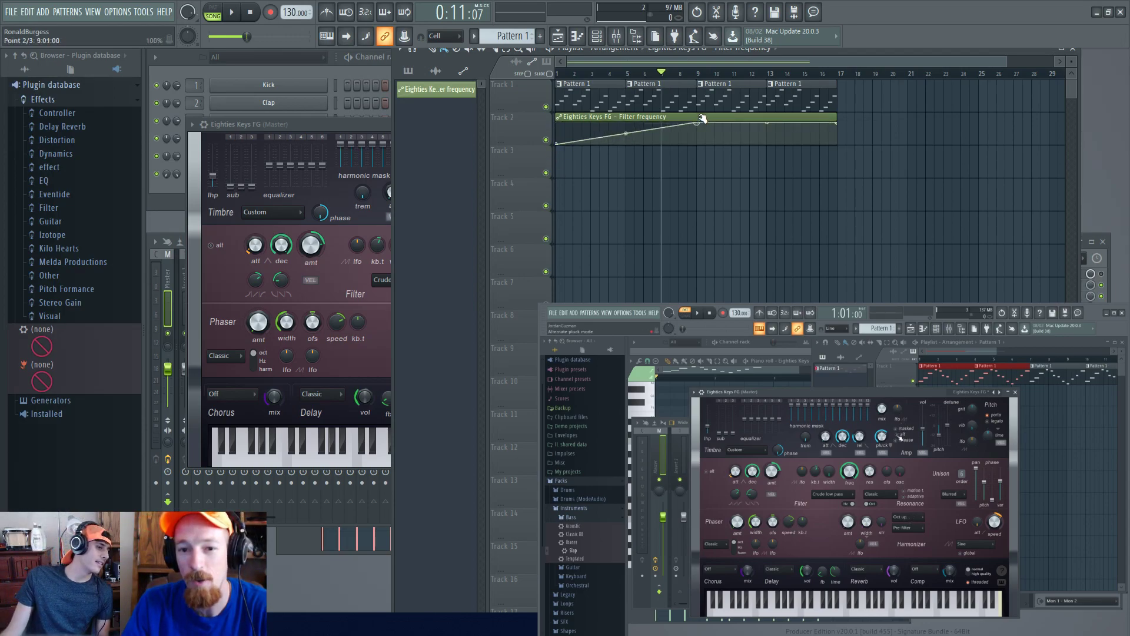
{"action": "left_click", "coordinate": [309, 125]}
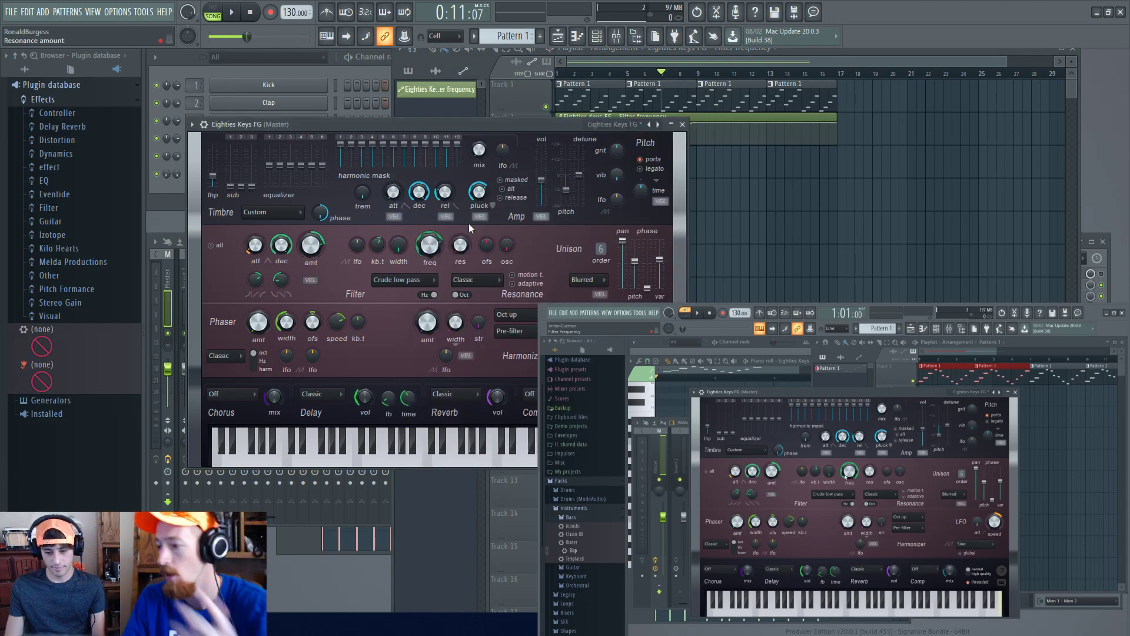
{"action": "left_click", "coordinate": [674, 63]}
{"action": "left_click_drag", "start_coordinate": [661, 66], "coordinate": [518, 72]}
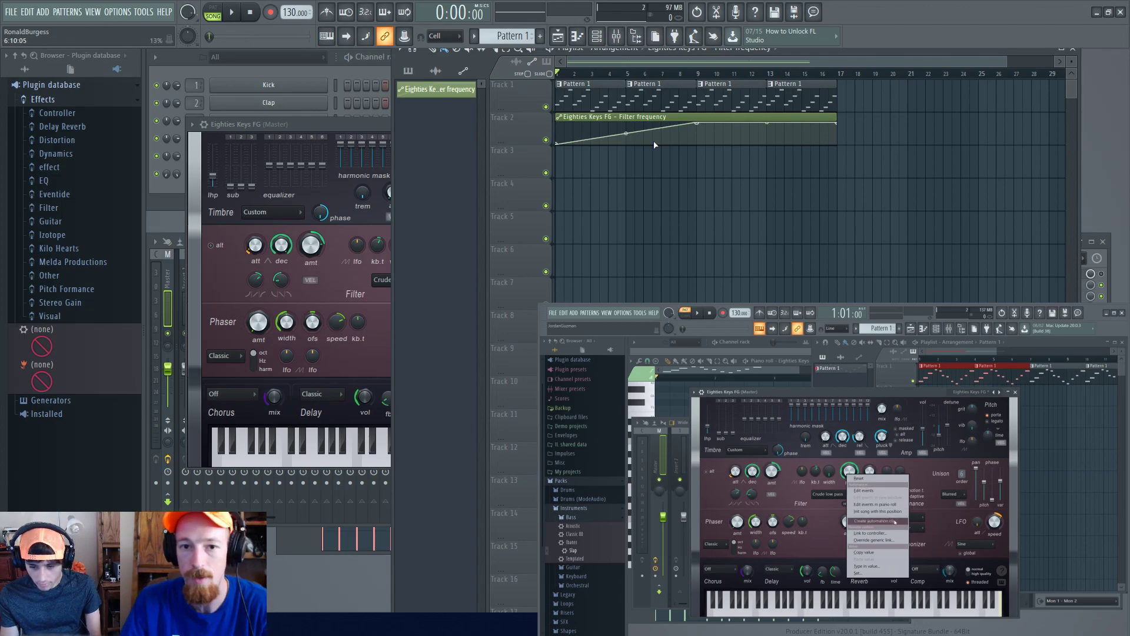
Move the synth window below the automation clip and play the song to observe the filter frequency knob
{"action": "left_click_drag", "start_coordinate": [363, 123], "coordinate": [385, 224]}
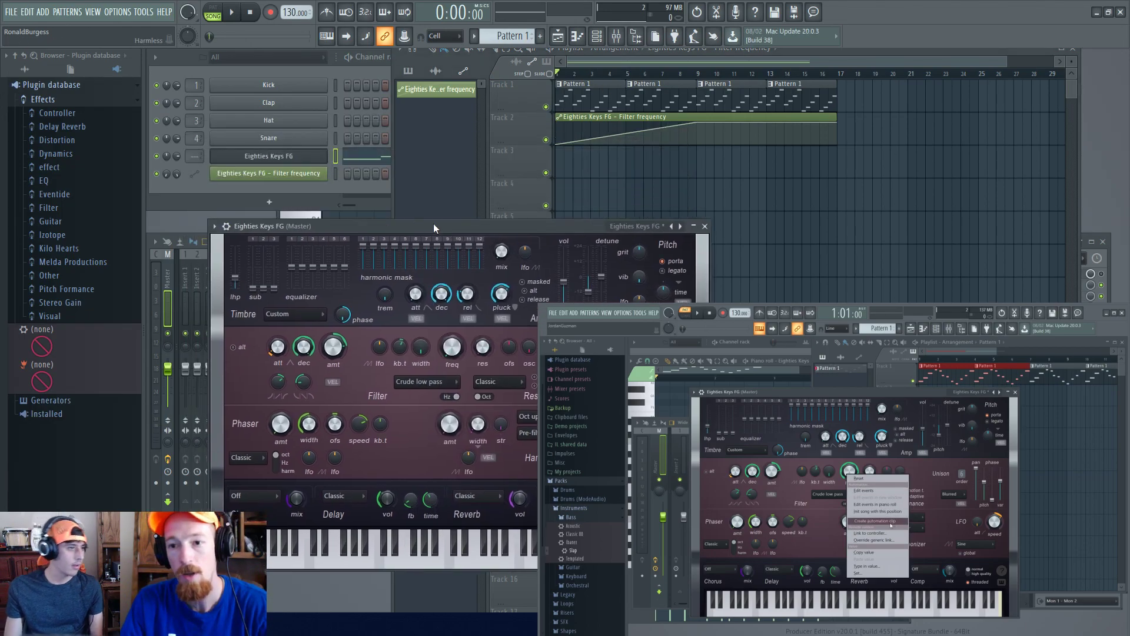
{"action": "key", "text": "space"}
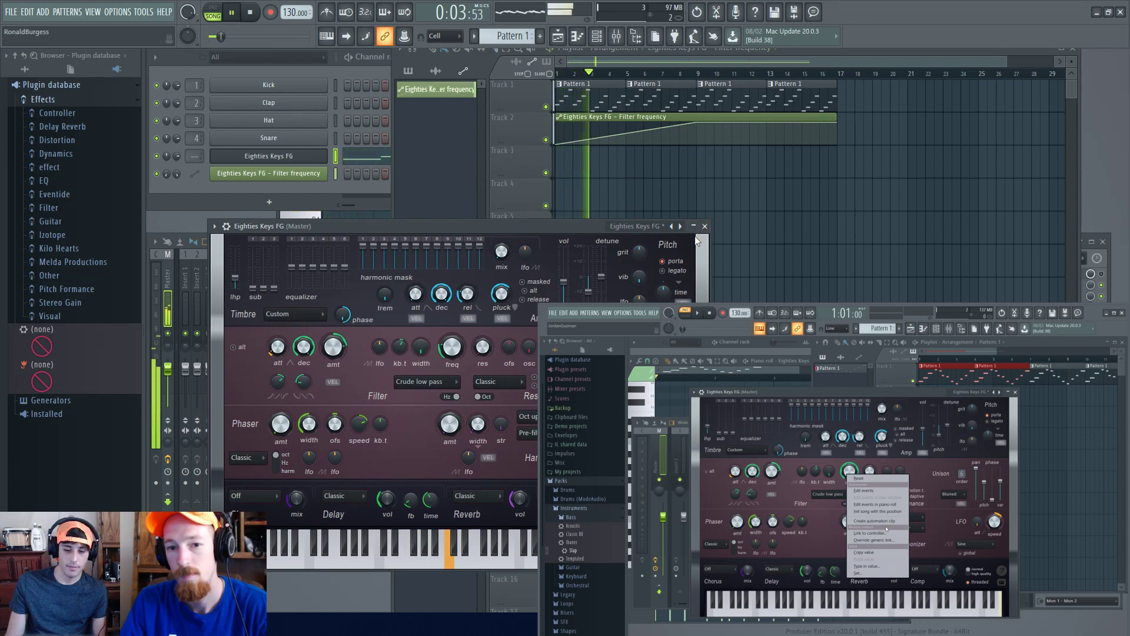
{"action": "key", "text": "space"}
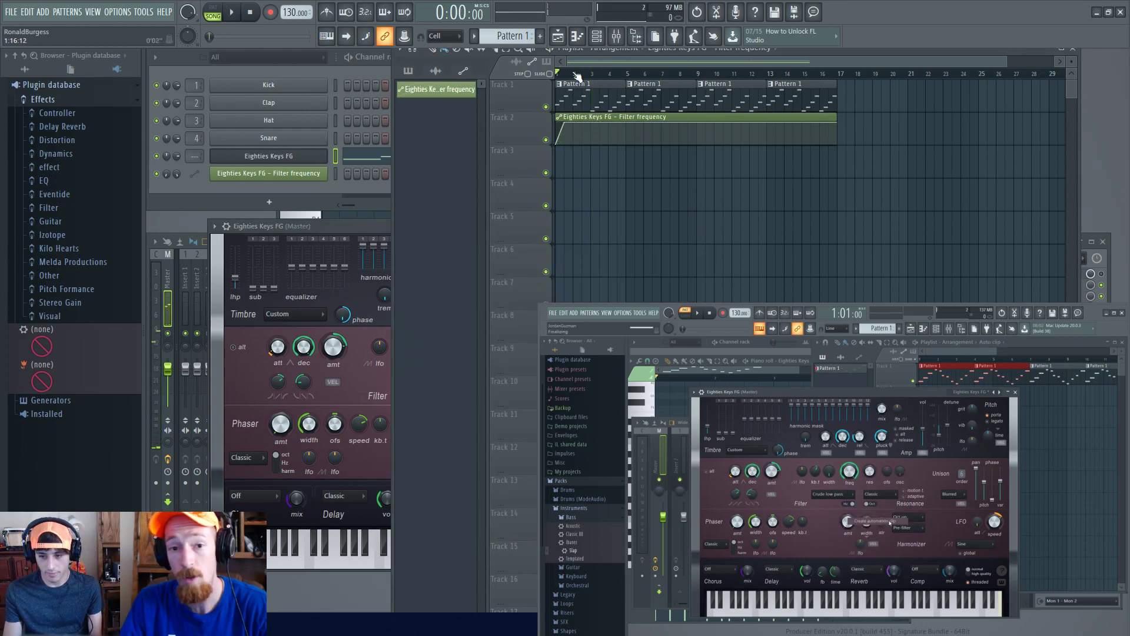
Add points at the start of the filter frequency clip to form two short sawtooth rises before bar 2, and play them
{"action": "right_click", "coordinate": [571, 137]}
{"action": "right_click", "coordinate": [581, 133]}
{"action": "right_click", "coordinate": [581, 140]}
{"action": "scroll", "coordinate": [583, 159], "scroll_direction": "up", "scroll_amount": 4}
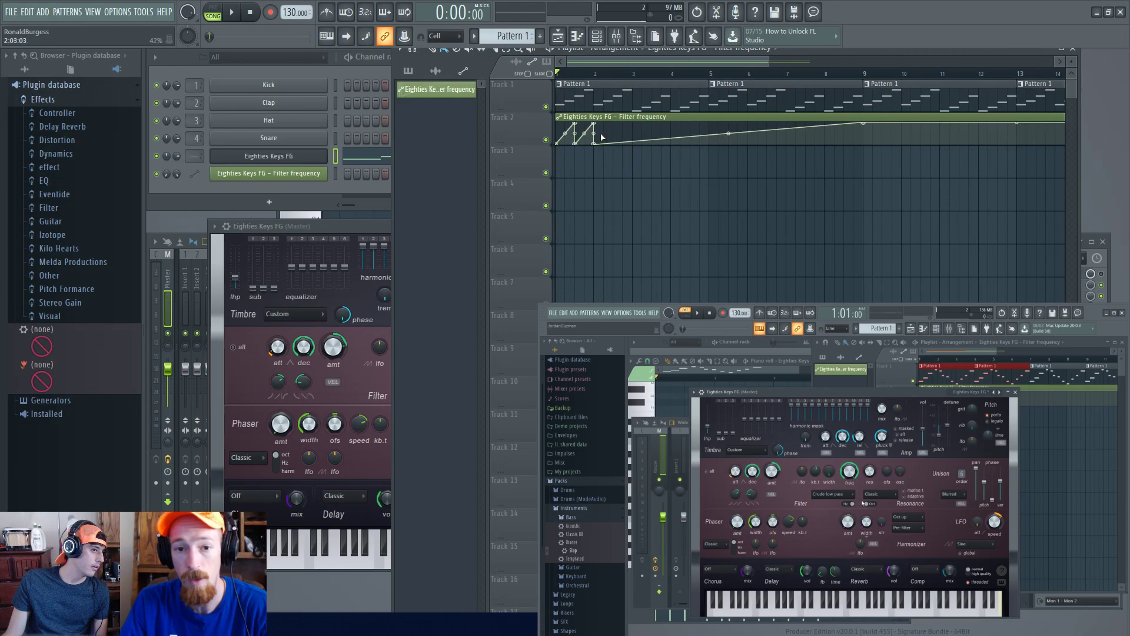
{"action": "left_click", "coordinate": [369, 228]}
{"action": "key", "text": "space"}
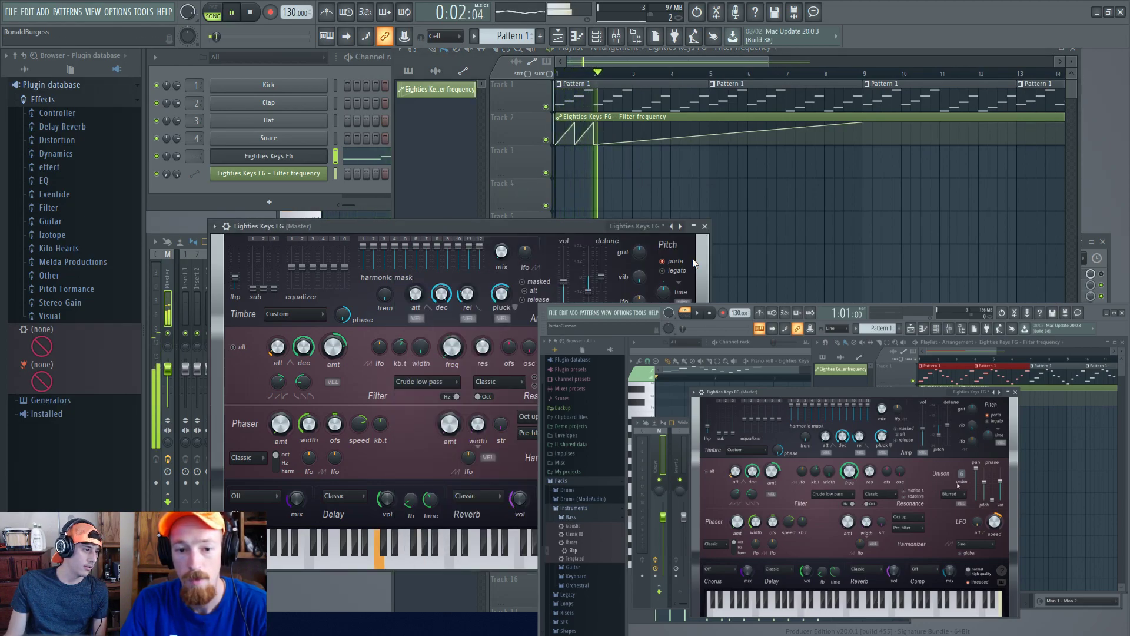
{"action": "key", "text": "space"}
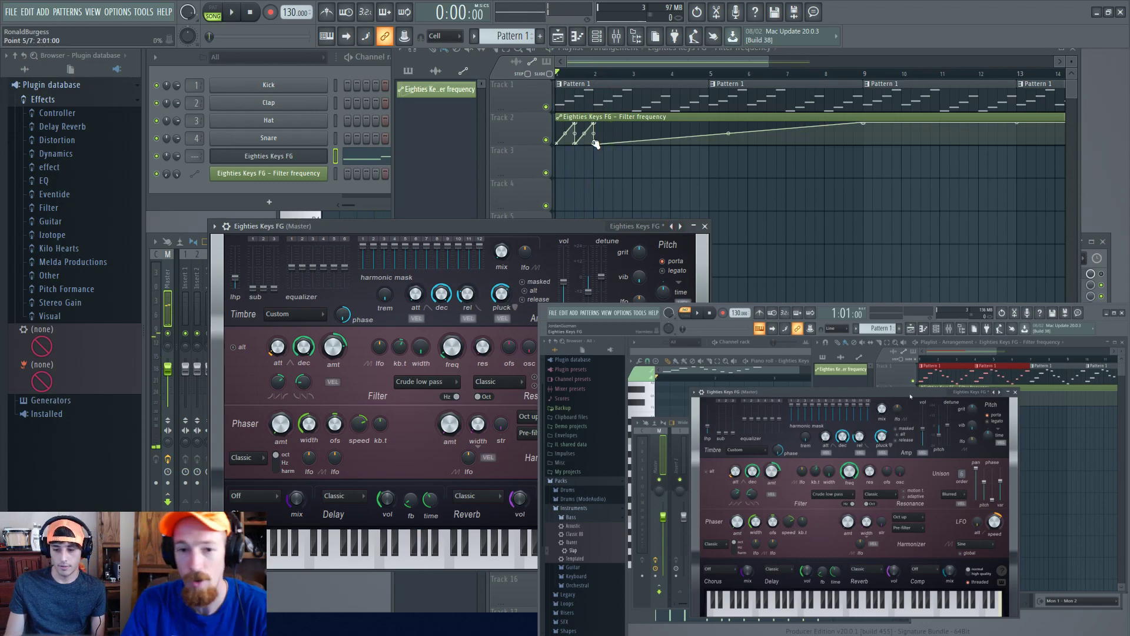
Delete the four sawtooth points from the start of the filter frequency clip
{"action": "right_click", "coordinate": [593, 142]}
{"action": "key", "text": "d"}
{"action": "right_click", "coordinate": [595, 123]}
{"action": "key", "text": "d"}
{"action": "right_click", "coordinate": [575, 142]}
{"action": "key", "text": "d"}
{"action": "right_click", "coordinate": [575, 123]}
{"action": "key", "text": "d"}
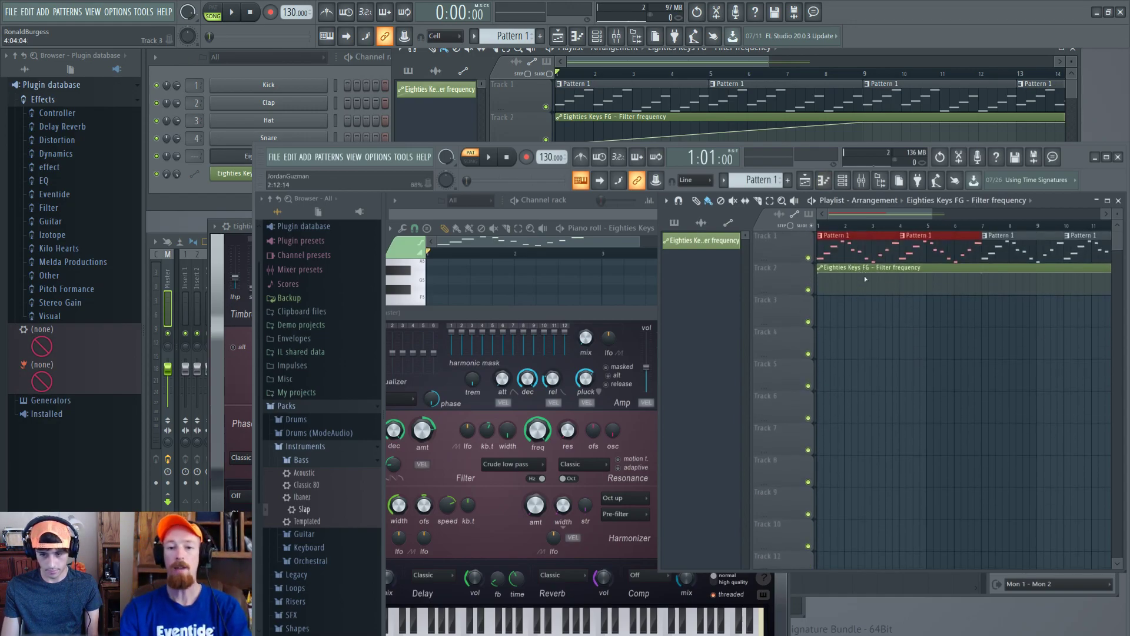
Add an automation point at 4:13:00 with a value of 39% and adjust the tension of the segment before it
{"action": "right_click", "coordinate": [700, 136]}
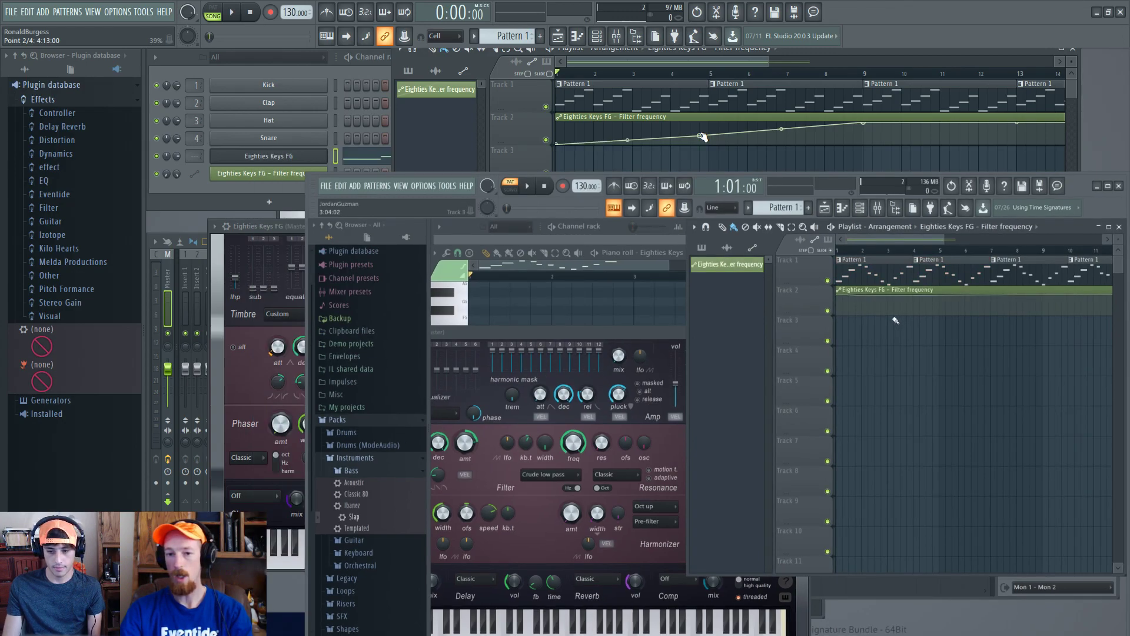
{"action": "right_click", "coordinate": [701, 136]}
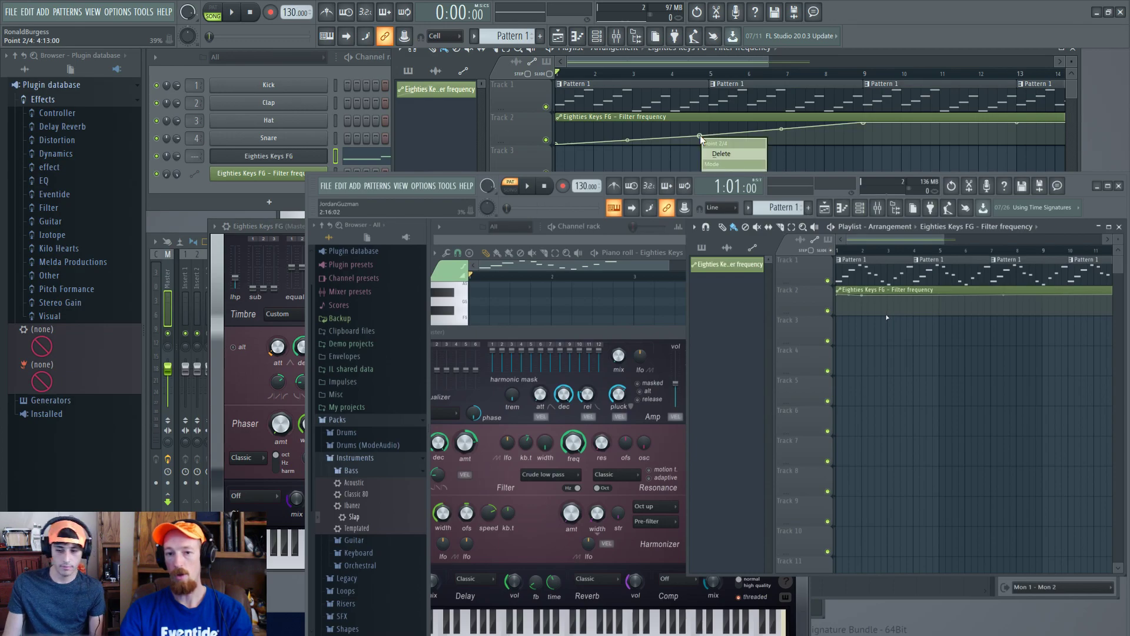
{"action": "left_click", "coordinate": [721, 154]}
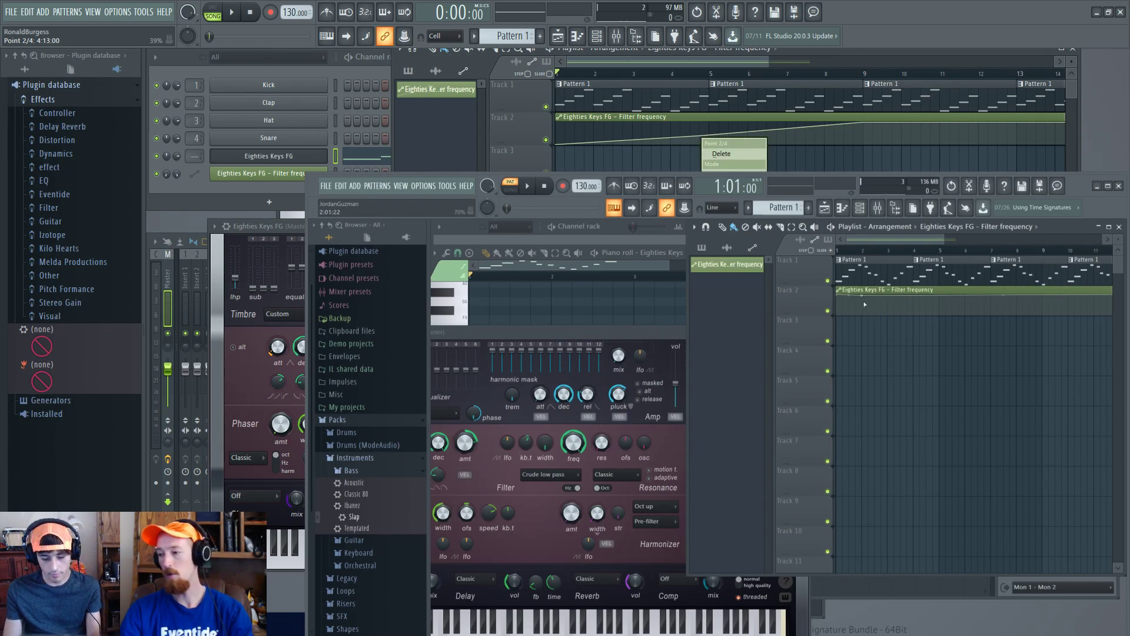
{"action": "scroll", "coordinate": [865, 304], "scroll_direction": "up", "scroll_amount": 2}
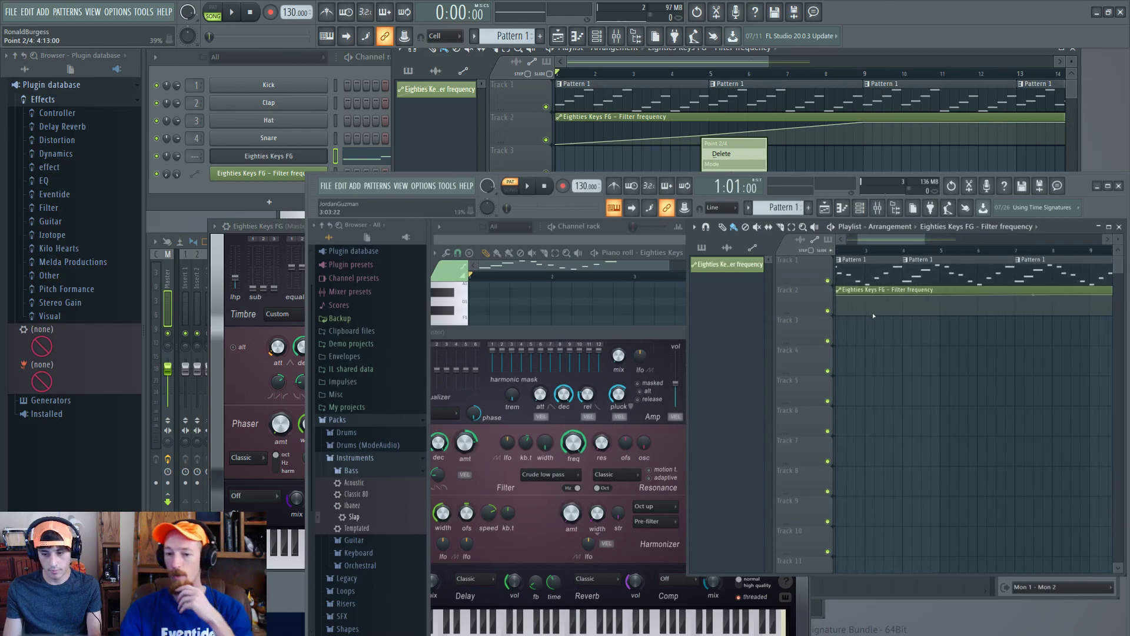
{"action": "scroll", "coordinate": [873, 315], "scroll_direction": "up", "scroll_amount": 3}
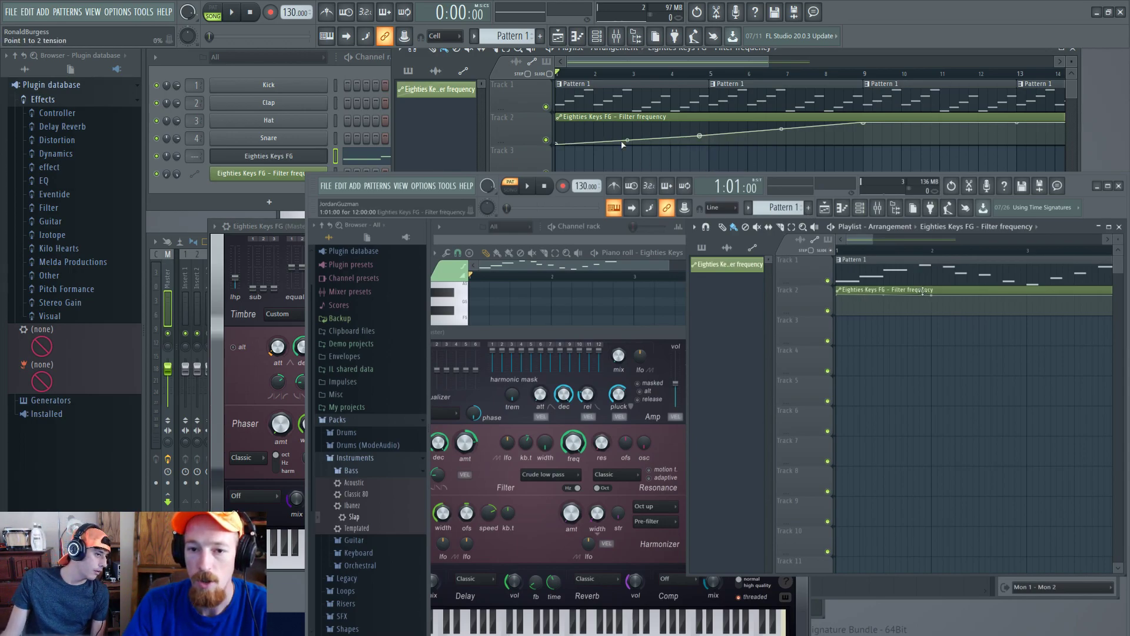
{"action": "left_click_drag", "start_coordinate": [627, 141], "coordinate": [627, 142]}
Try a repeating wave mode on the 4:13:00 automation point and adjust its tension for rapid oscillation
{"action": "right_click", "coordinate": [699, 136]}
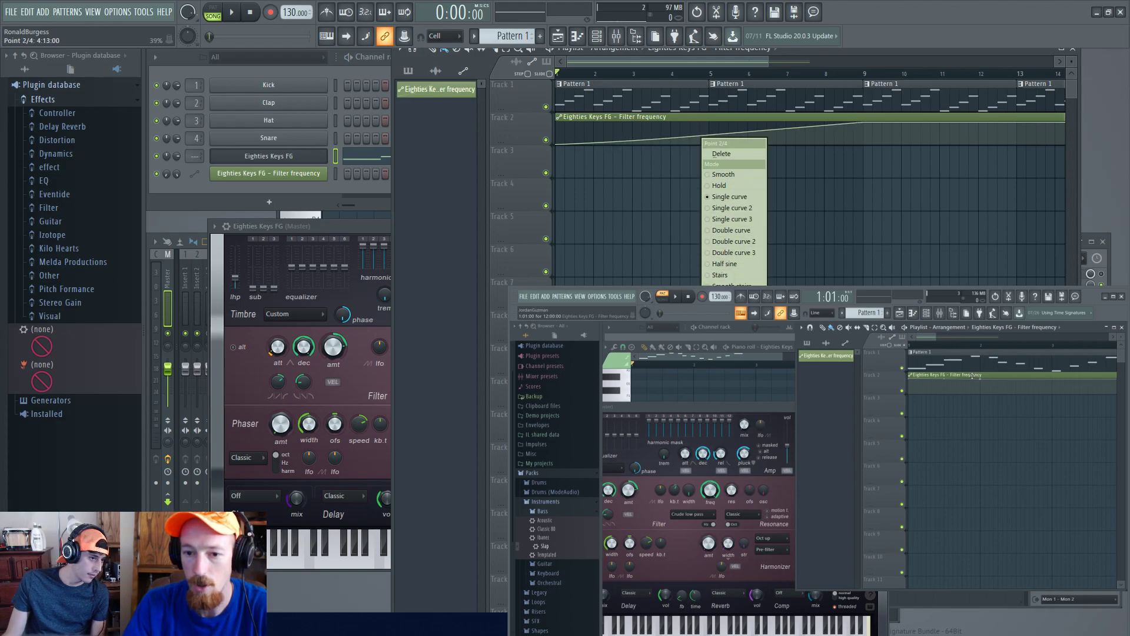
{"action": "left_click", "coordinate": [719, 308]}
{"action": "left_click_drag", "start_coordinate": [627, 140], "coordinate": [627, 140]}
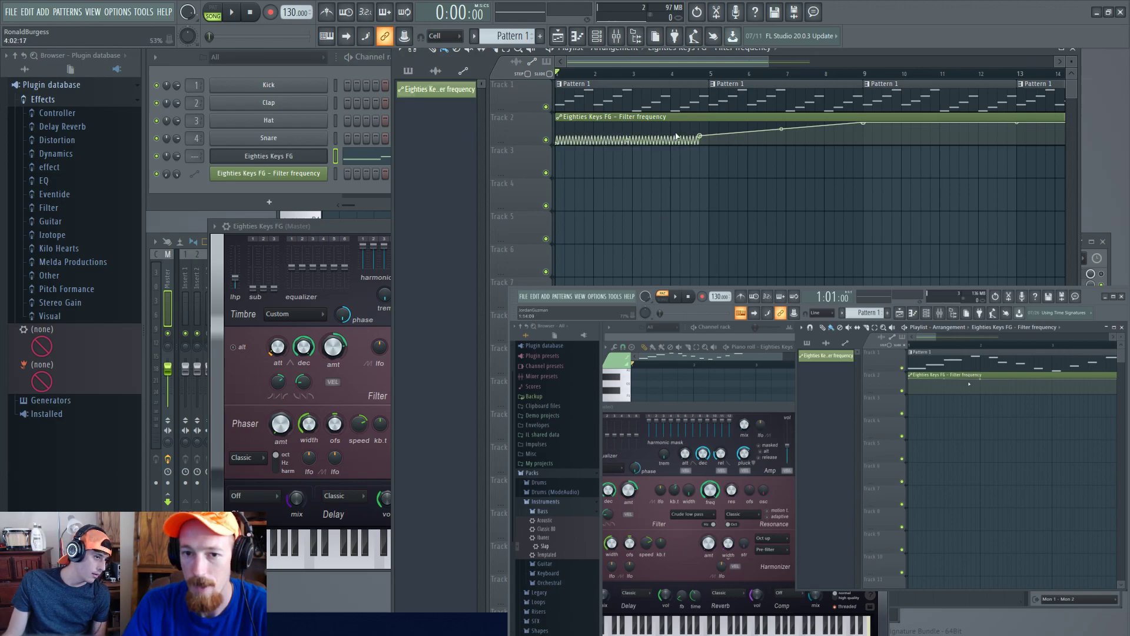
Set the 4:13:00 automation point's mode to Single curve and readjust the segment's tension
{"action": "right_click", "coordinate": [699, 136]}
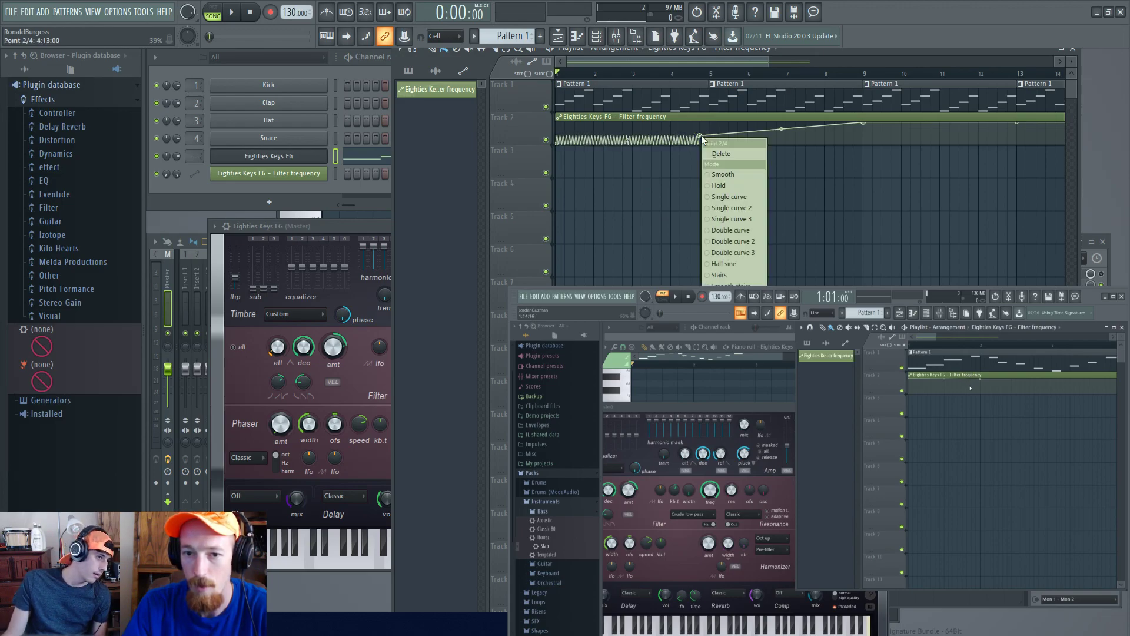
{"action": "left_click", "coordinate": [754, 200]}
{"action": "left_click_drag", "start_coordinate": [628, 139], "coordinate": [628, 139]}
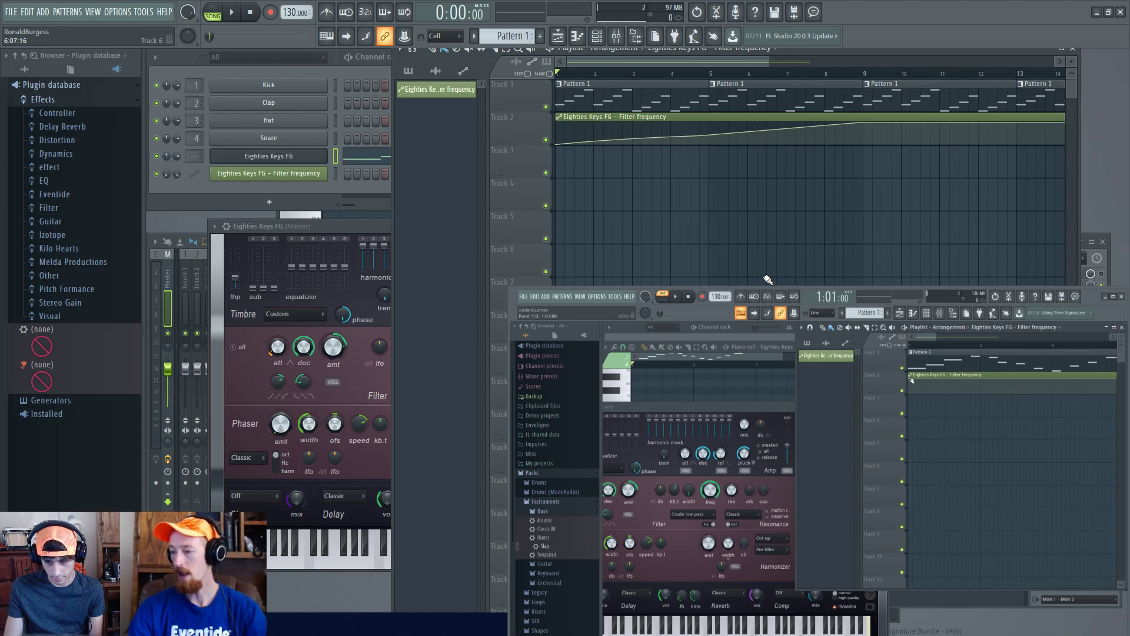
Move the second point of the filter frequency clip to 5:01:00
{"action": "scroll", "coordinate": [730, 203], "scroll_direction": "down", "scroll_amount": 3}
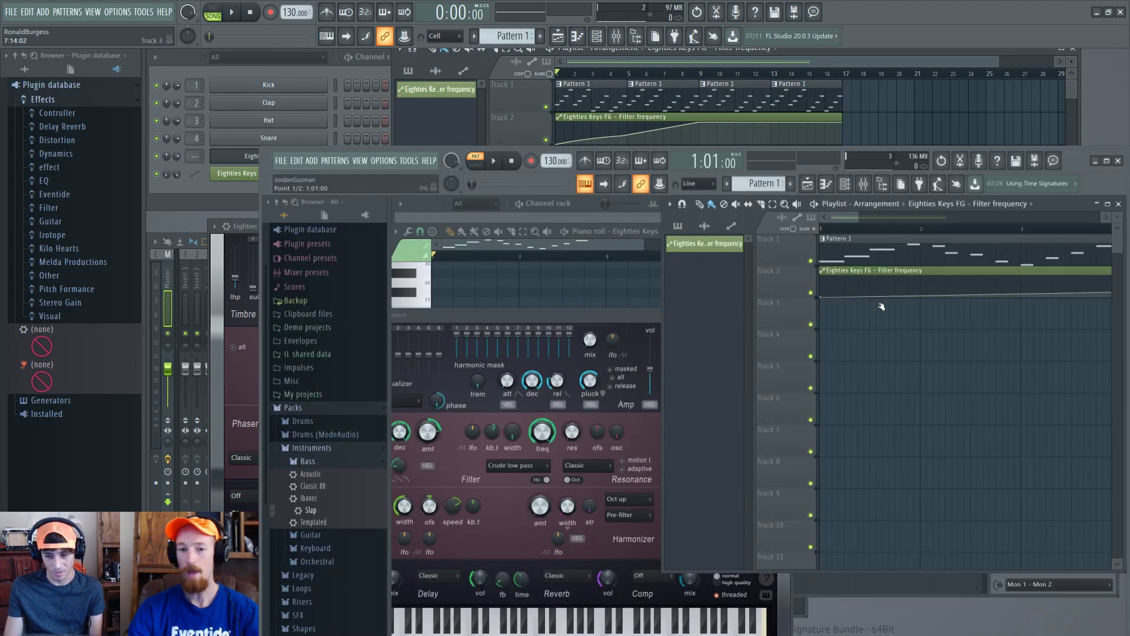
{"action": "mouse_move", "coordinate": [624, 136]}
{"action": "left_mouse_down"}
{"action": "mouse_move", "coordinate": [643, 132]}
{"action": "mouse_move", "coordinate": [632, 134]}
{"action": "left_mouse_up"}
{"action": "scroll", "coordinate": [627, 136], "scroll_direction": "up", "scroll_amount": 3}
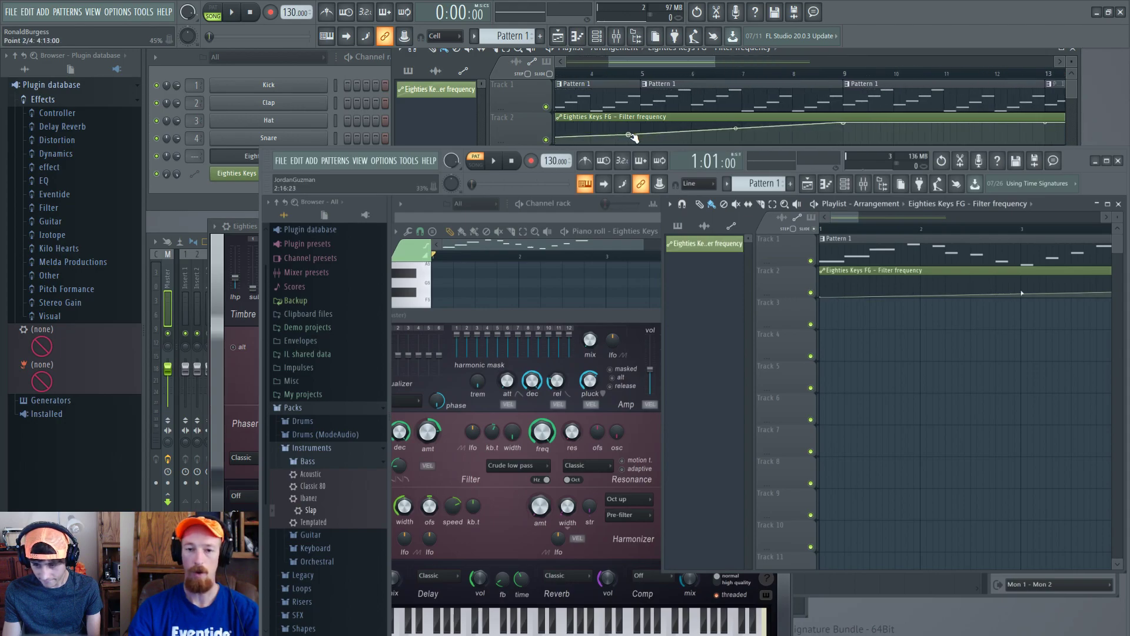
{"action": "left_click_drag", "start_coordinate": [628, 136], "coordinate": [706, 112]}
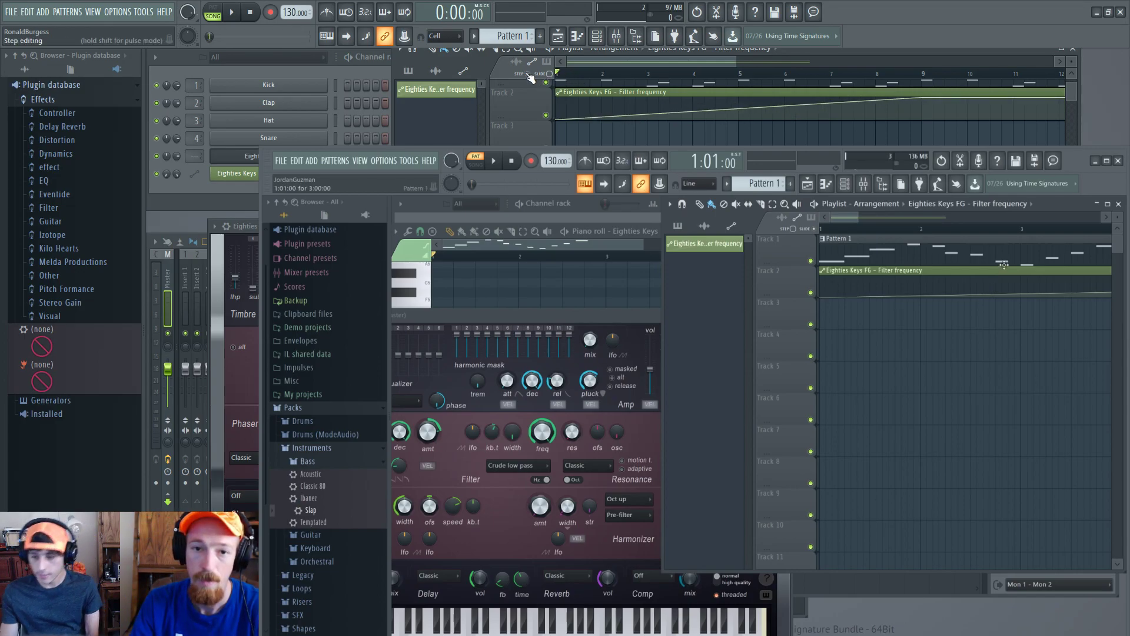
In the second FL Studio project, place a copy of the filter frequency clip on Track 3 at bar 2 and add a point near its start
{"action": "left_click", "coordinate": [922, 298]}
{"action": "left_click", "coordinate": [924, 300]}
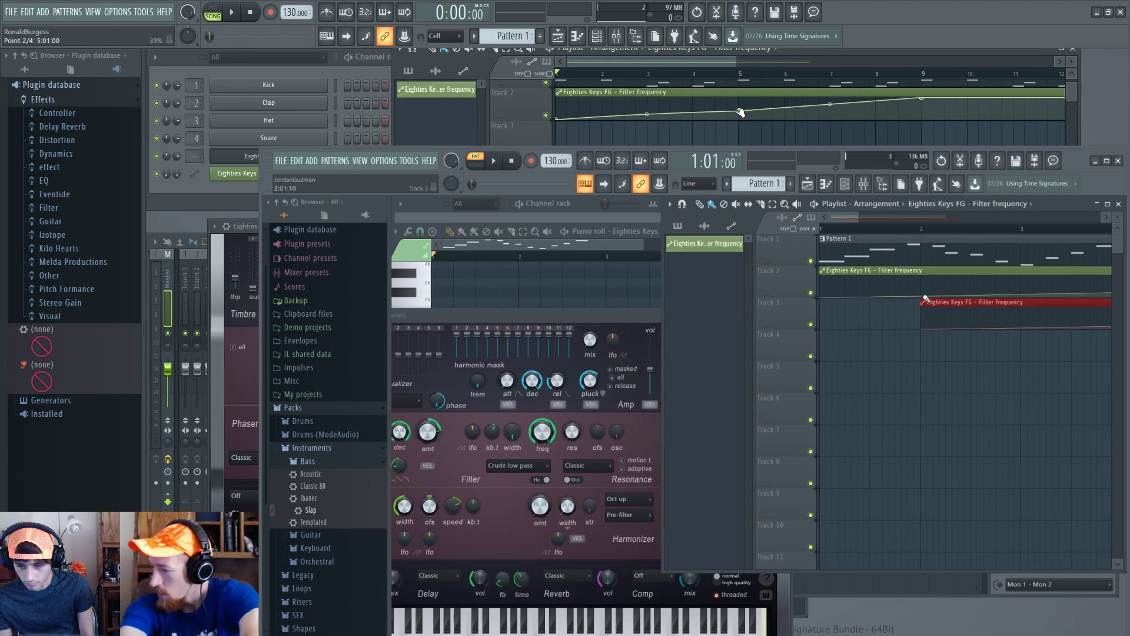
{"action": "left_click", "coordinate": [934, 321]}
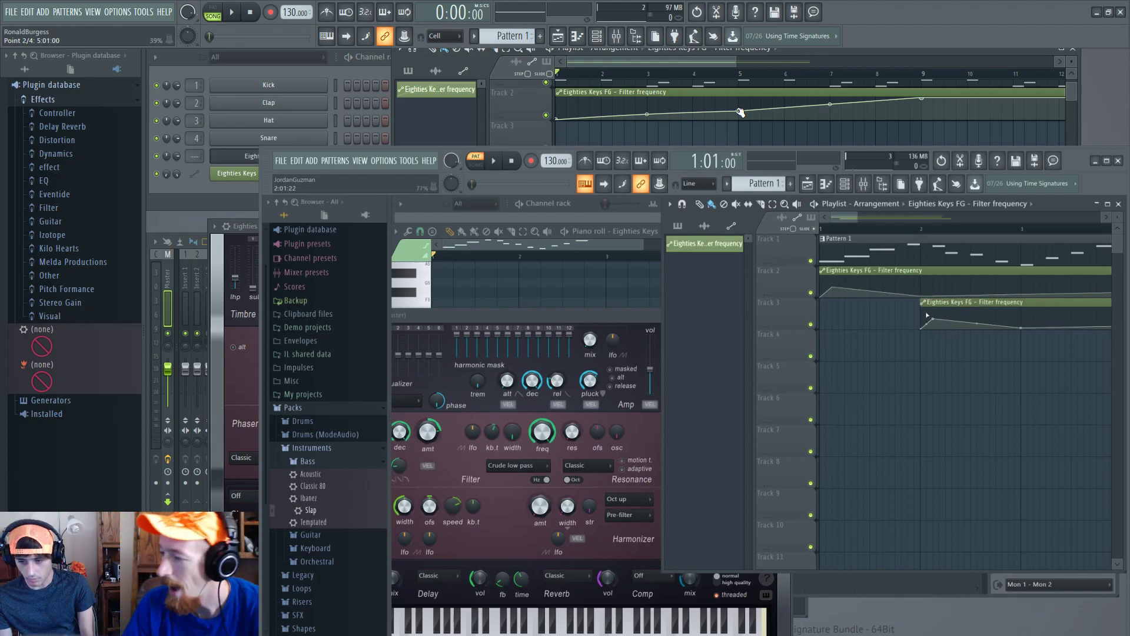
Raise the new automation point into a higher peak and delete the clip copy from Track 3
{"action": "scroll", "coordinate": [951, 343], "scroll_direction": "down", "scroll_amount": 1}
{"action": "scroll", "coordinate": [954, 345], "scroll_direction": "up", "scroll_amount": 1}
{"action": "left_click_drag", "start_coordinate": [944, 333], "coordinate": [941, 314]}
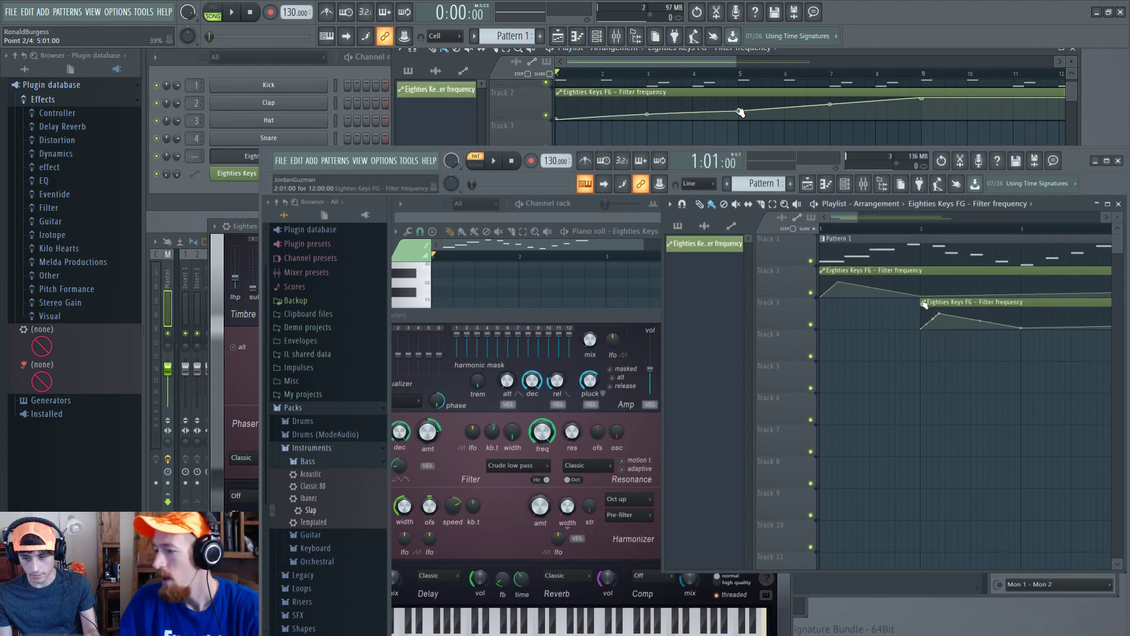
{"action": "left_click_drag", "start_coordinate": [935, 318], "coordinate": [875, 348]}
{"action": "right_click", "coordinate": [884, 334]}
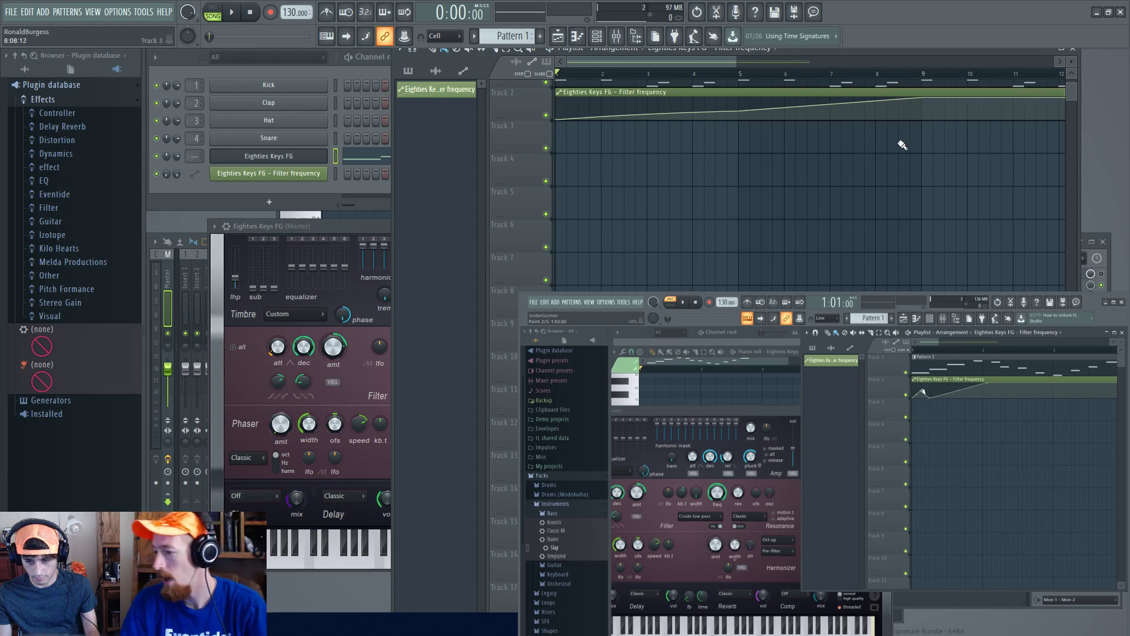
Enlarge Track 2 in the main project's playlist and bow the automation curve between bars 1 and 5 upward
{"action": "left_click_drag", "start_coordinate": [513, 119], "coordinate": [513, 400]}
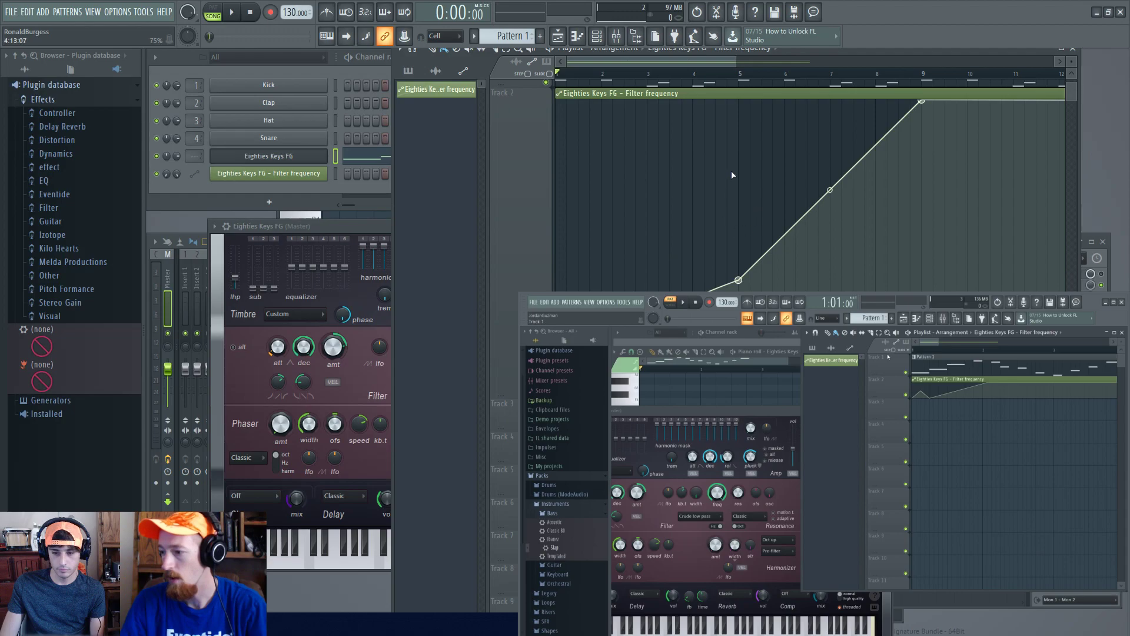
{"action": "scroll", "coordinate": [662, 249], "scroll_direction": "up", "scroll_amount": 3}
{"action": "left_click_drag", "start_coordinate": [704, 272], "coordinate": [736, 297]}
{"action": "scroll", "coordinate": [742, 279], "scroll_direction": "down", "scroll_amount": 4}
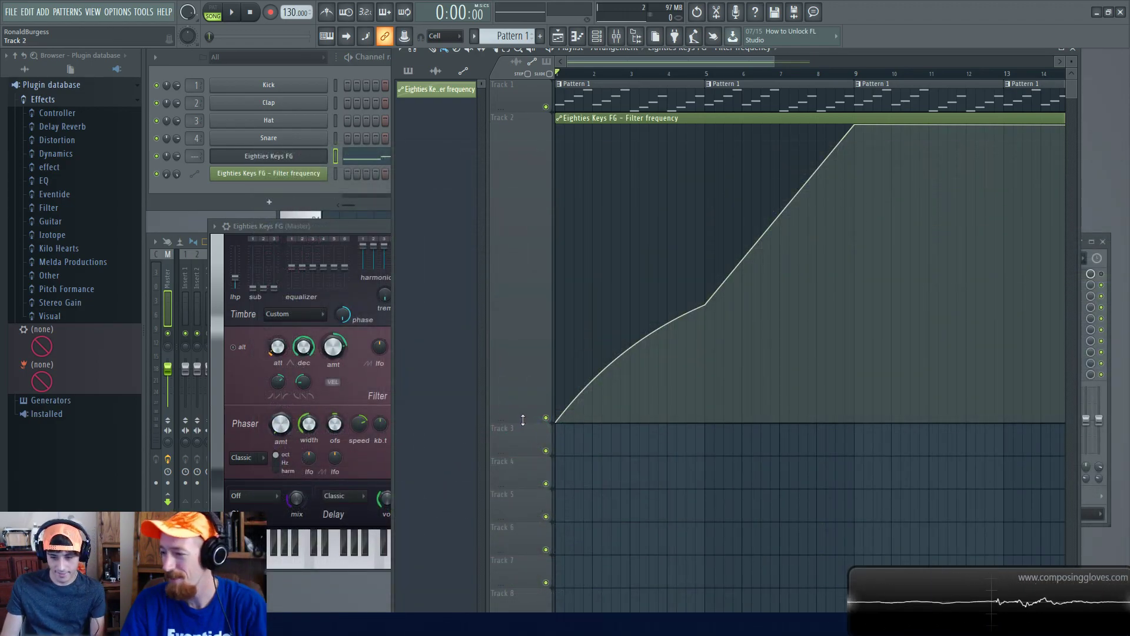
Reduce the height of Track 2 in the main project's playlist and enlarge Track 2 in the second project's playlist
{"action": "left_click_drag", "start_coordinate": [522, 420], "coordinate": [533, 342]}
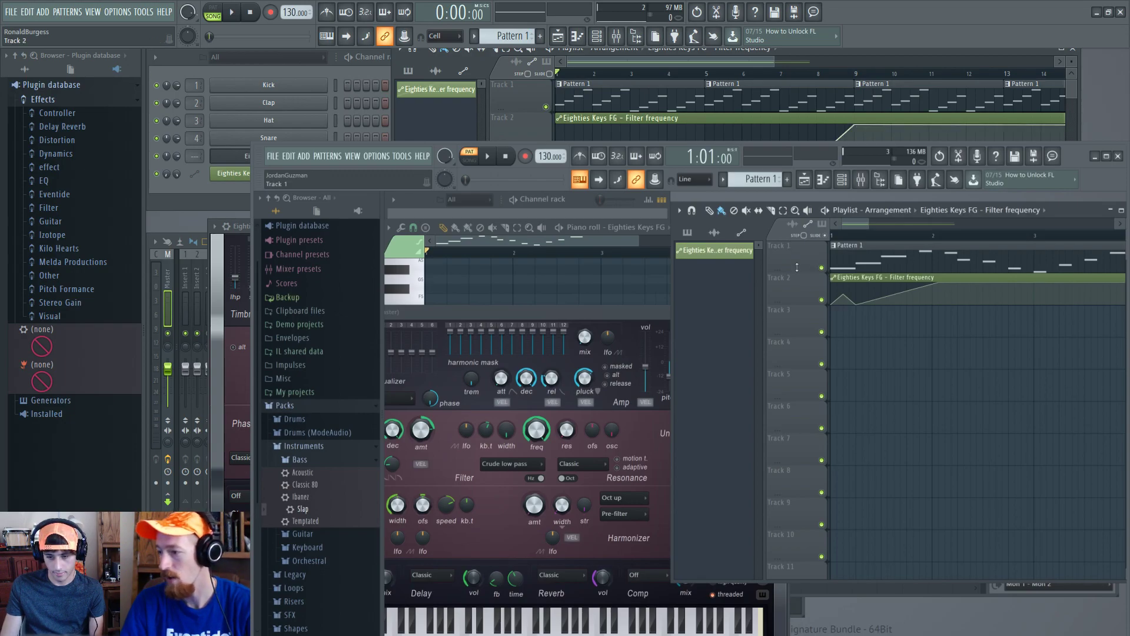
{"action": "left_click_drag", "start_coordinate": [801, 301], "coordinate": [795, 422]}
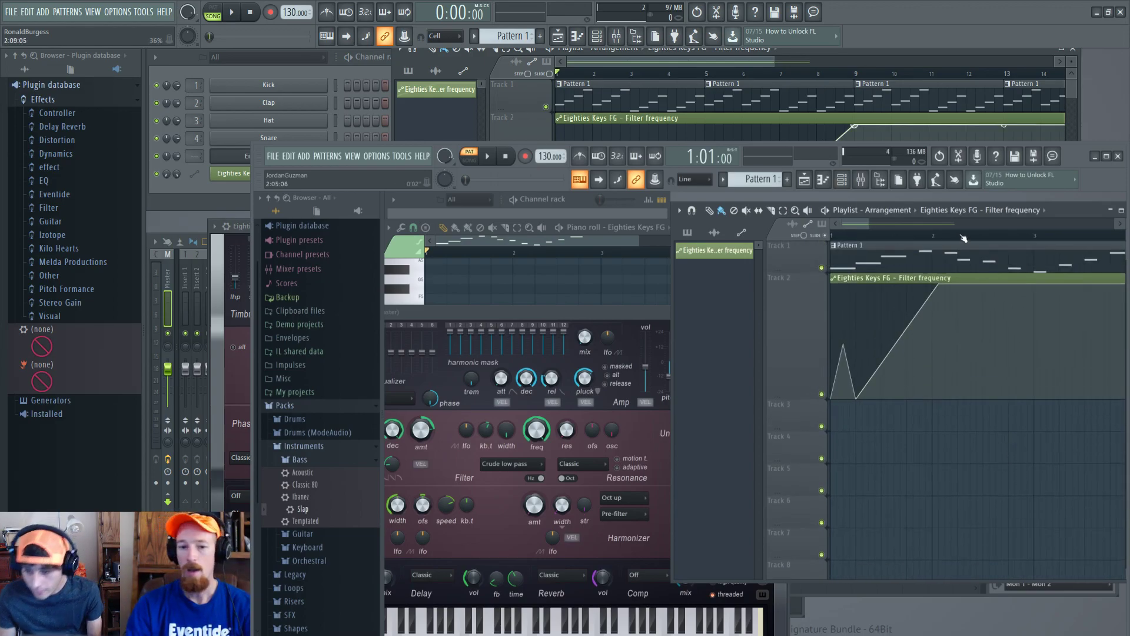
{"action": "scroll", "coordinate": [1059, 229], "scroll_direction": "right", "scroll_amount": 3}
{"action": "scroll", "coordinate": [691, 250], "scroll_direction": "down", "scroll_amount": 3}
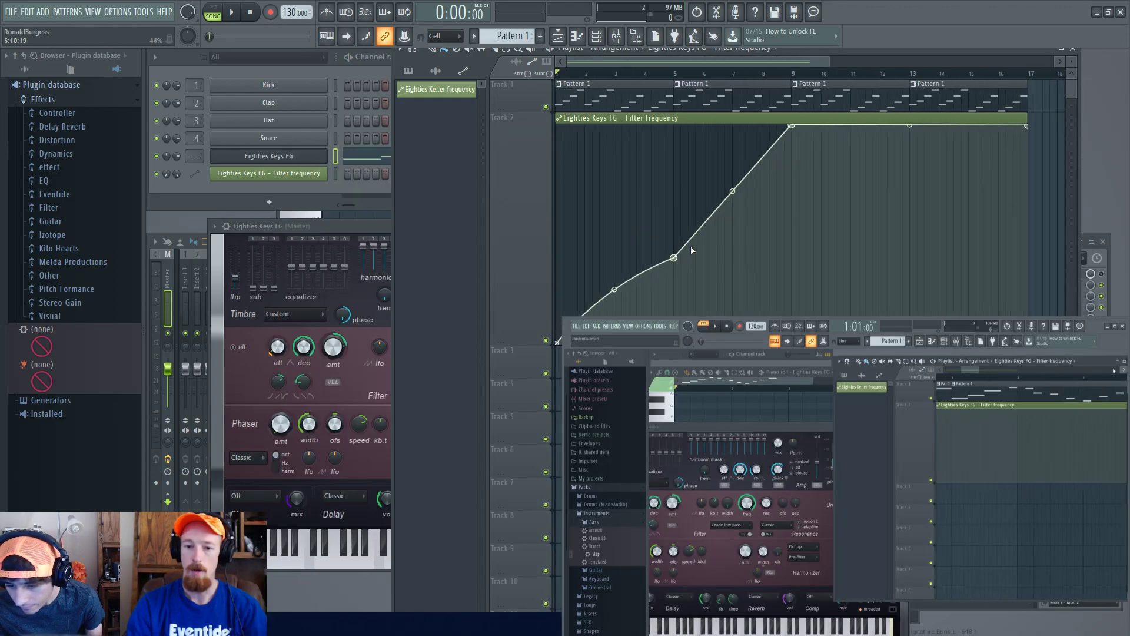
Add points near the start of the main project's filter frequency clip to form two full-height peaks in bar 1, each falling to zero
{"action": "scroll", "coordinate": [599, 242], "scroll_direction": "up", "scroll_amount": 3}
{"action": "scroll", "coordinate": [655, 216], "scroll_direction": "left", "scroll_amount": 2}
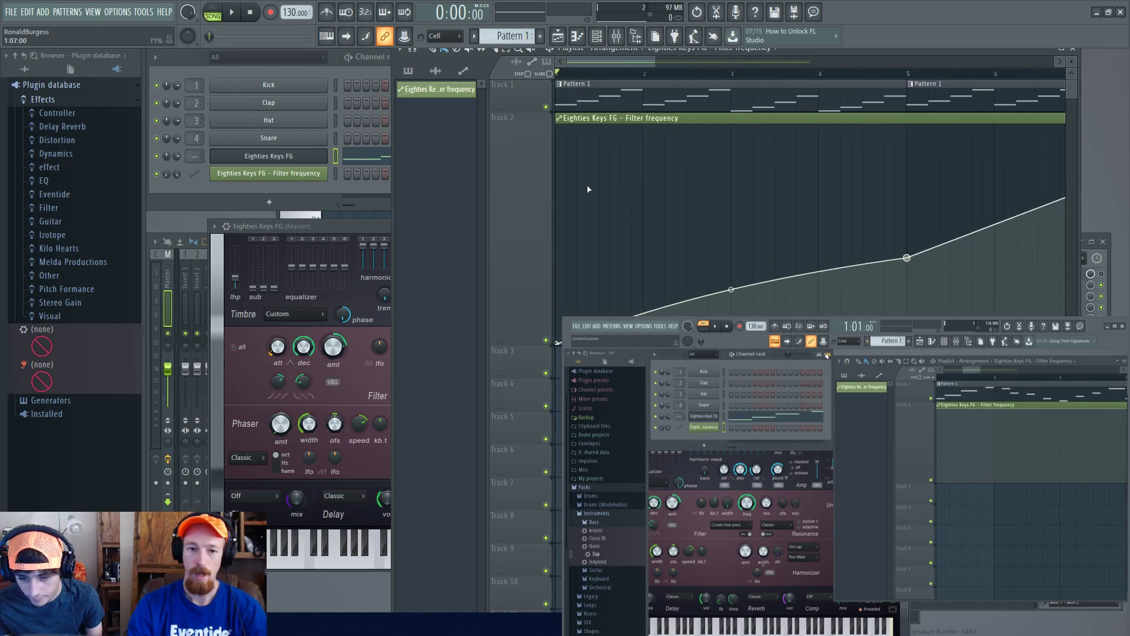
{"action": "scroll", "coordinate": [589, 191], "scroll_direction": "up", "scroll_amount": 3}
{"action": "right_click", "coordinate": [583, 127]}
{"action": "right_click", "coordinate": [612, 312]}
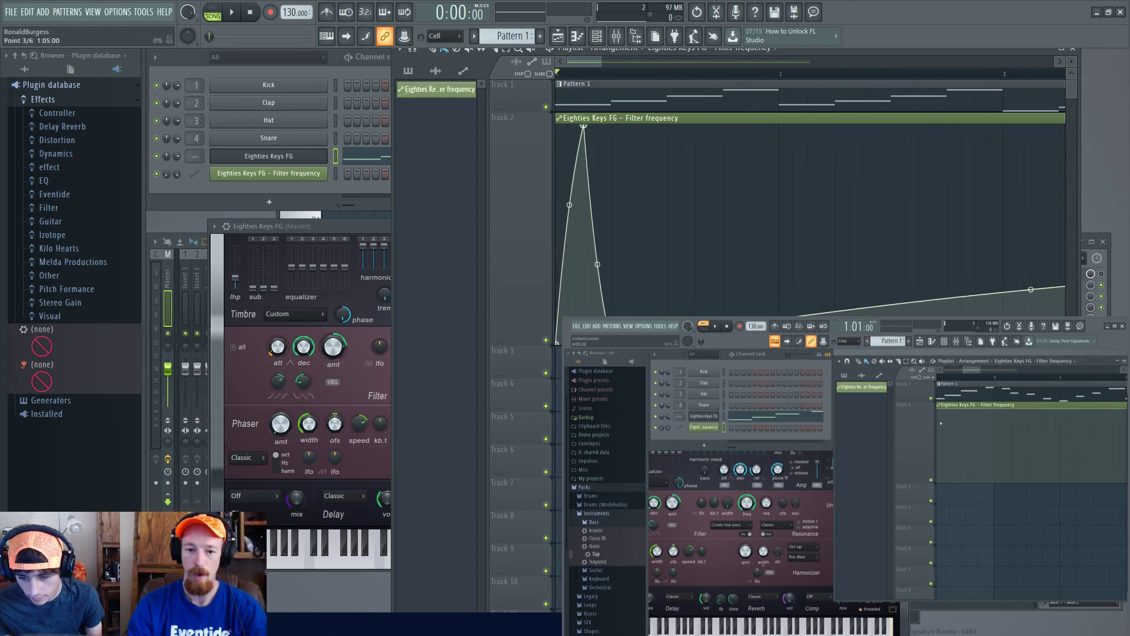
{"action": "right_click", "coordinate": [640, 126]}
{"action": "right_click", "coordinate": [667, 313]}
{"action": "left_click_drag", "start_coordinate": [667, 313], "coordinate": [670, 347]}
Add a full-height automation point at 2:01:00, a small bump just after it, and a zero-level point at 2:05:00
{"action": "right_click", "coordinate": [779, 126]}
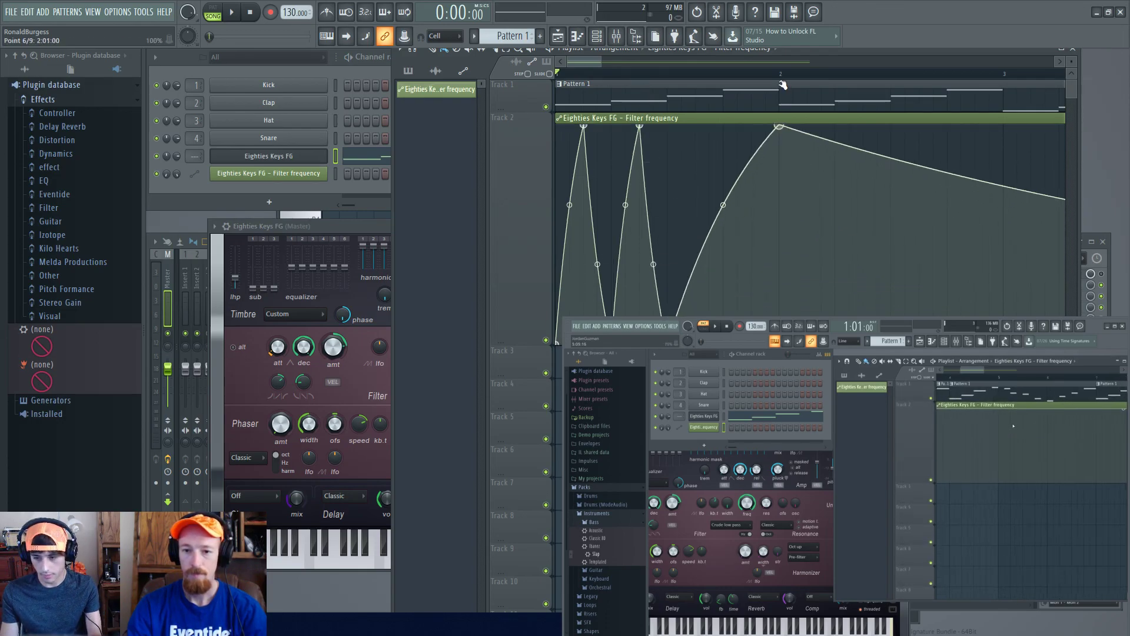
{"action": "right_click", "coordinate": [807, 285]}
{"action": "left_click_drag", "start_coordinate": [807, 285], "coordinate": [807, 327]}
{"action": "right_click", "coordinate": [807, 285]}
{"action": "right_click", "coordinate": [835, 343]}
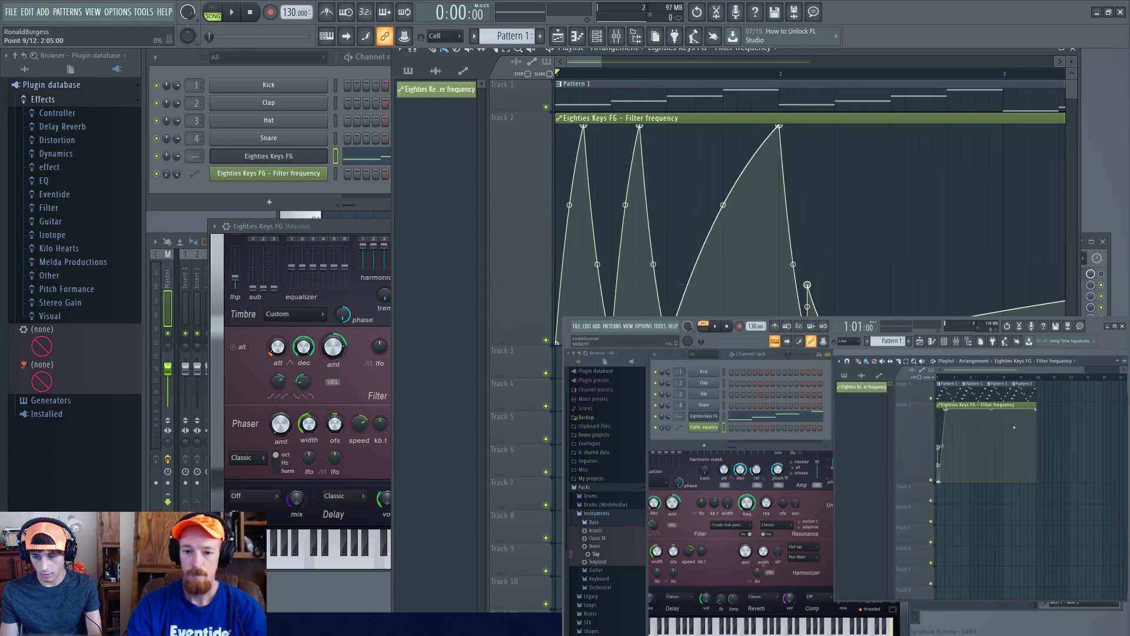
Shape three steep full-height peaks across the rest of bar 2, each falling to zero, with the last ending at bar 3
{"action": "right_click", "coordinate": [850, 247]}
{"action": "left_click_drag", "start_coordinate": [849, 247], "coordinate": [835, 109]}
{"action": "right_click", "coordinate": [905, 342]}
{"action": "left_click_drag", "start_coordinate": [905, 343], "coordinate": [891, 343]}
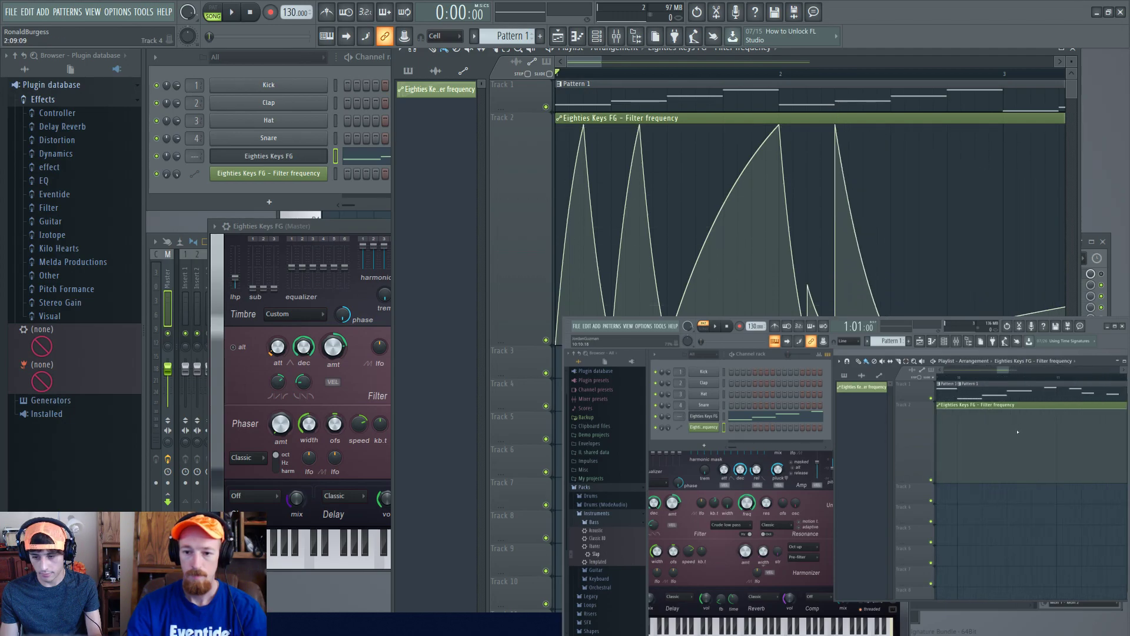
{"action": "right_click", "coordinate": [893, 142]}
{"action": "left_click_drag", "start_coordinate": [893, 142], "coordinate": [891, 120]}
{"action": "right_click", "coordinate": [961, 310]}
{"action": "mouse_move", "coordinate": [961, 310]}
{"action": "left_mouse_down"}
{"action": "mouse_move", "coordinate": [961, 345]}
{"action": "mouse_move", "coordinate": [947, 345]}
{"action": "mouse_move", "coordinate": [956, 121]}
{"action": "left_mouse_up"}
{"action": "right_click", "coordinate": [952, 301]}
{"action": "right_click", "coordinate": [989, 343]}
{"action": "left_click_drag", "start_coordinate": [990, 343], "coordinate": [1004, 345]}
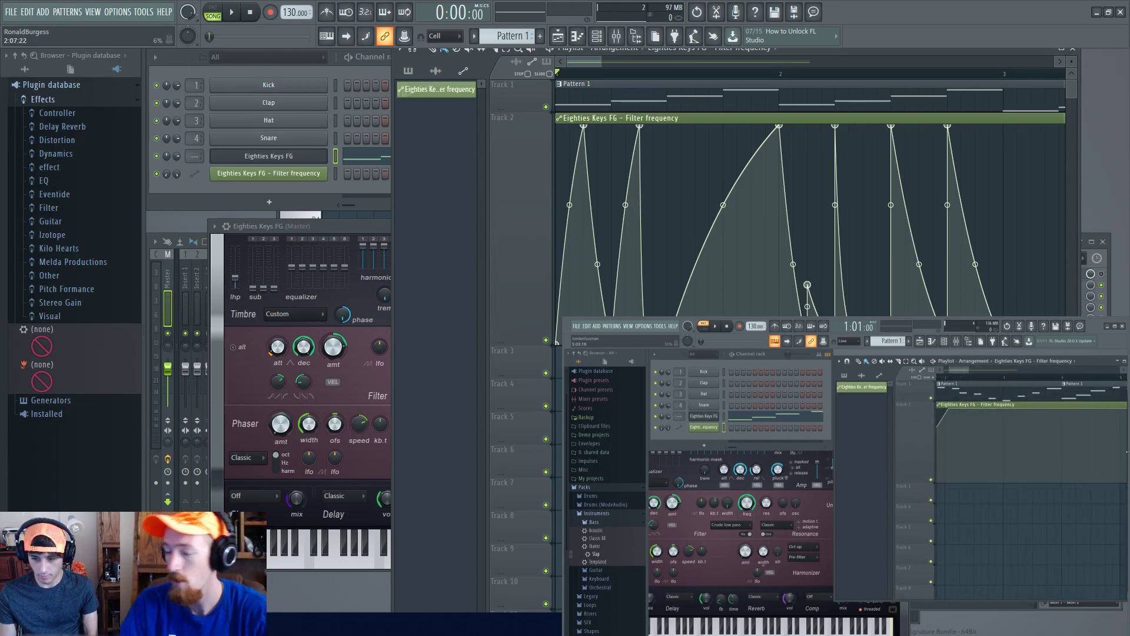
Shorten the filter frequency clip on Track 2 to one beat so it contains only the first peak
{"action": "scroll", "coordinate": [784, 315], "scroll_direction": "down", "scroll_amount": 4}
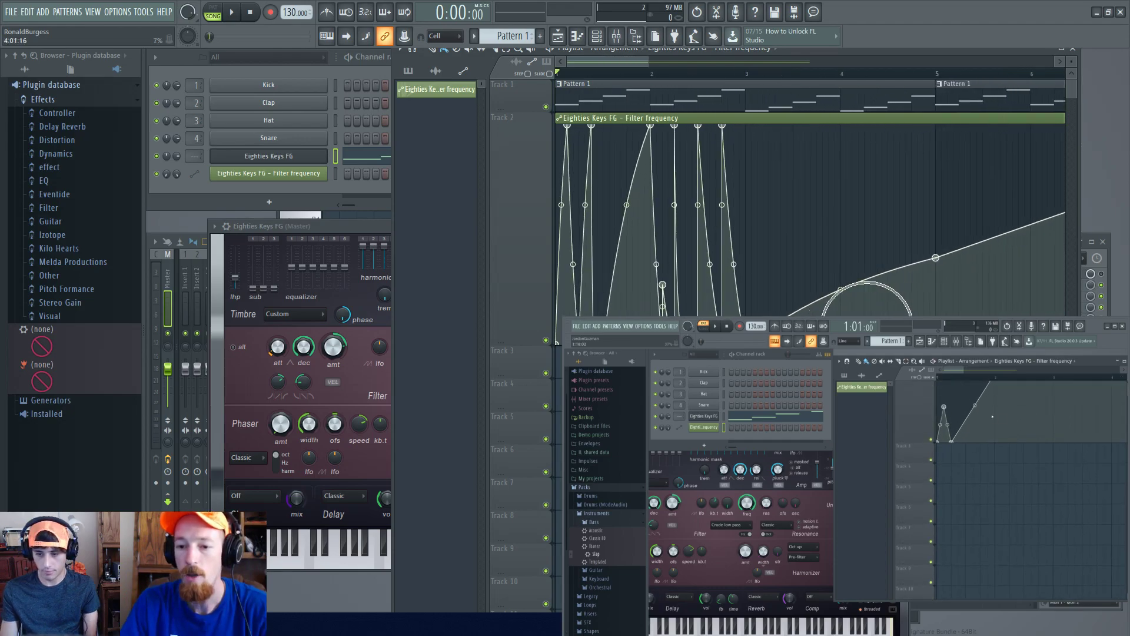
{"action": "scroll", "coordinate": [784, 315], "scroll_direction": "down", "scroll_amount": 3}
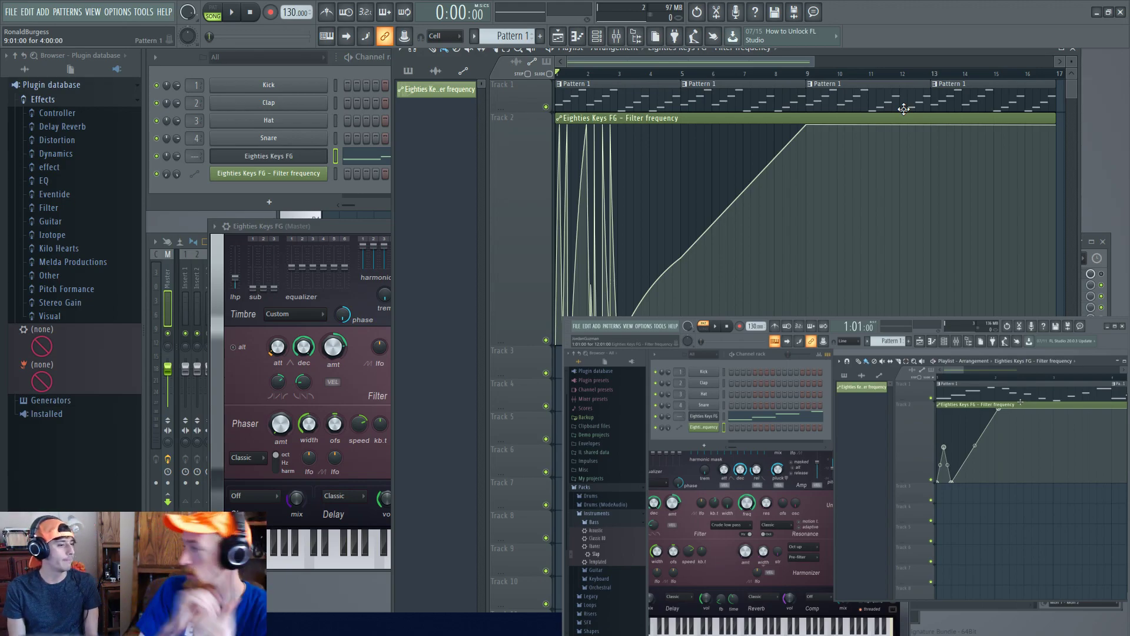
{"action": "left_click_drag", "start_coordinate": [1057, 126], "coordinate": [568, 130]}
{"action": "scroll", "coordinate": [580, 126], "scroll_direction": "up", "scroll_amount": 6}
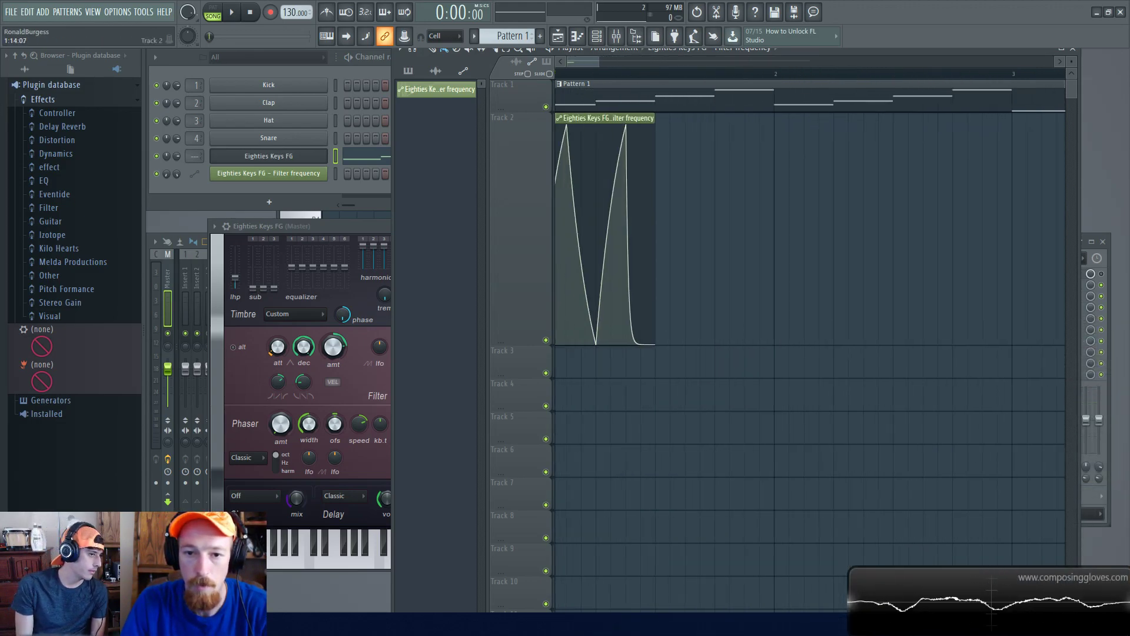
{"action": "left_click_drag", "start_coordinate": [673, 120], "coordinate": [615, 120]}
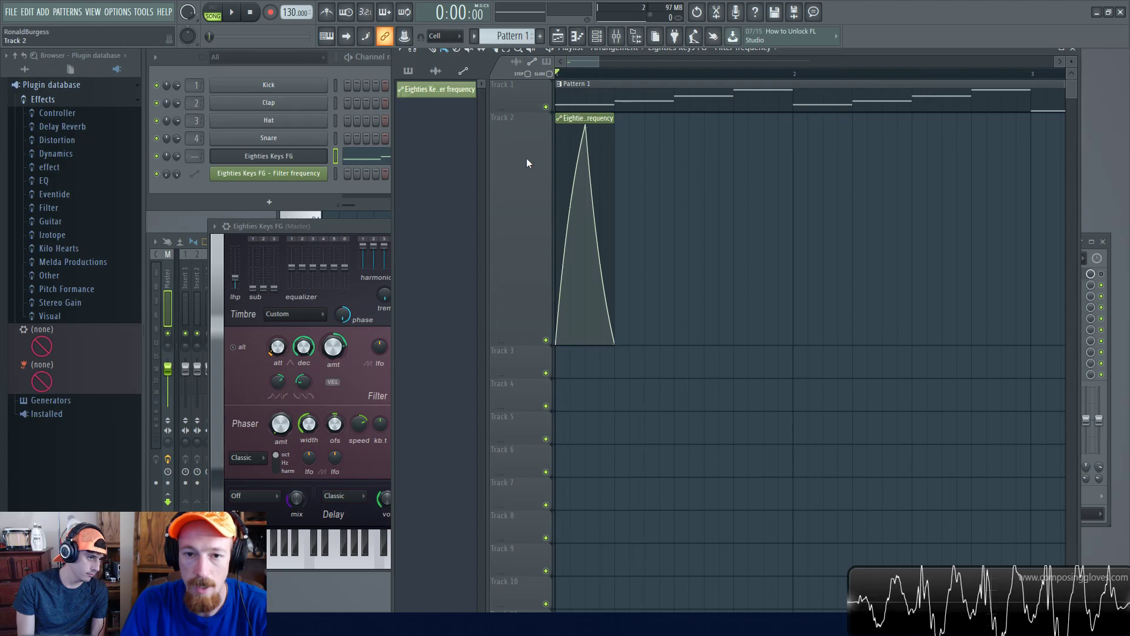
Duplicate the one-beat filter frequency clip three times to fill bar 1 on Track 2, and play the result
{"action": "left_click", "coordinate": [583, 196]}
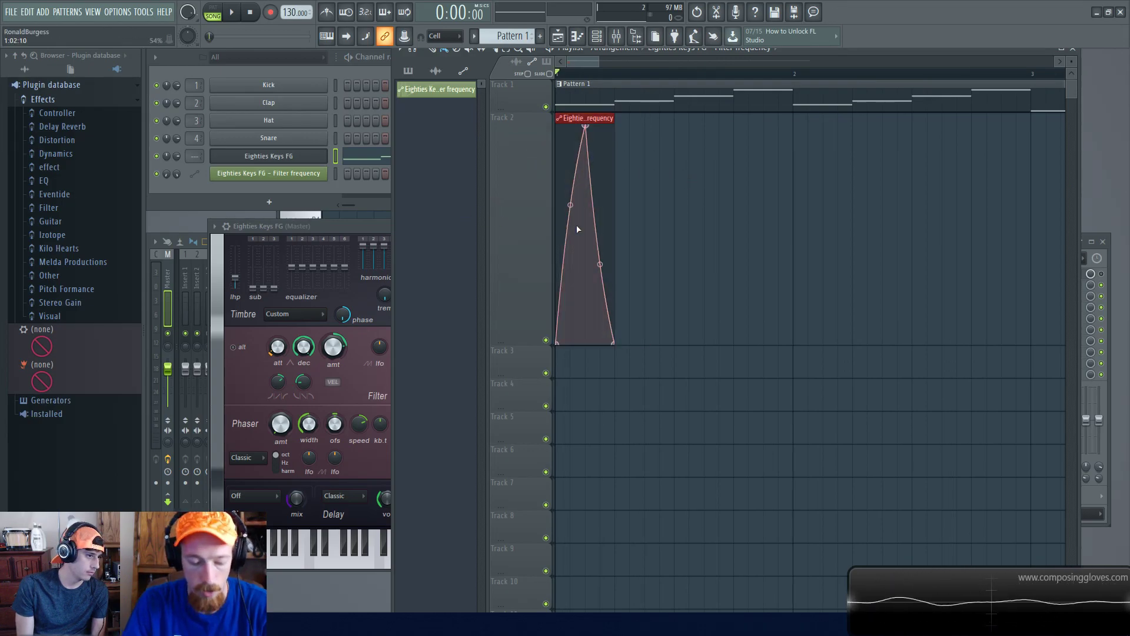
{"action": "key", "text": "ctrl+b"}
{"action": "key", "text": "ctrl+b"}
{"action": "key", "text": "ctrl+b"}
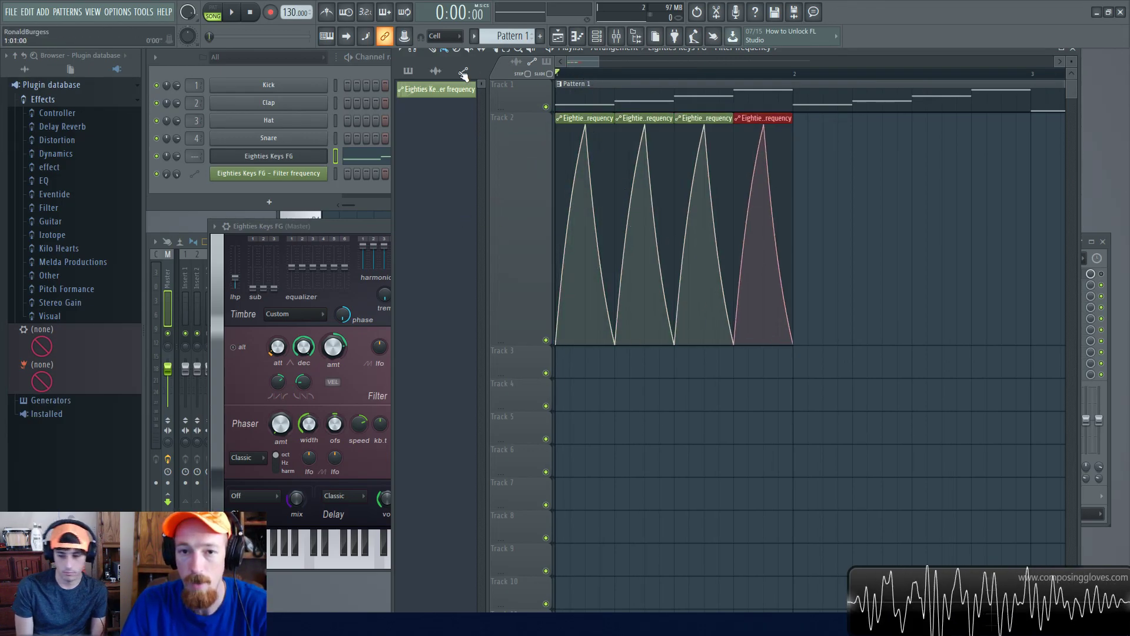
{"action": "key", "text": "space"}
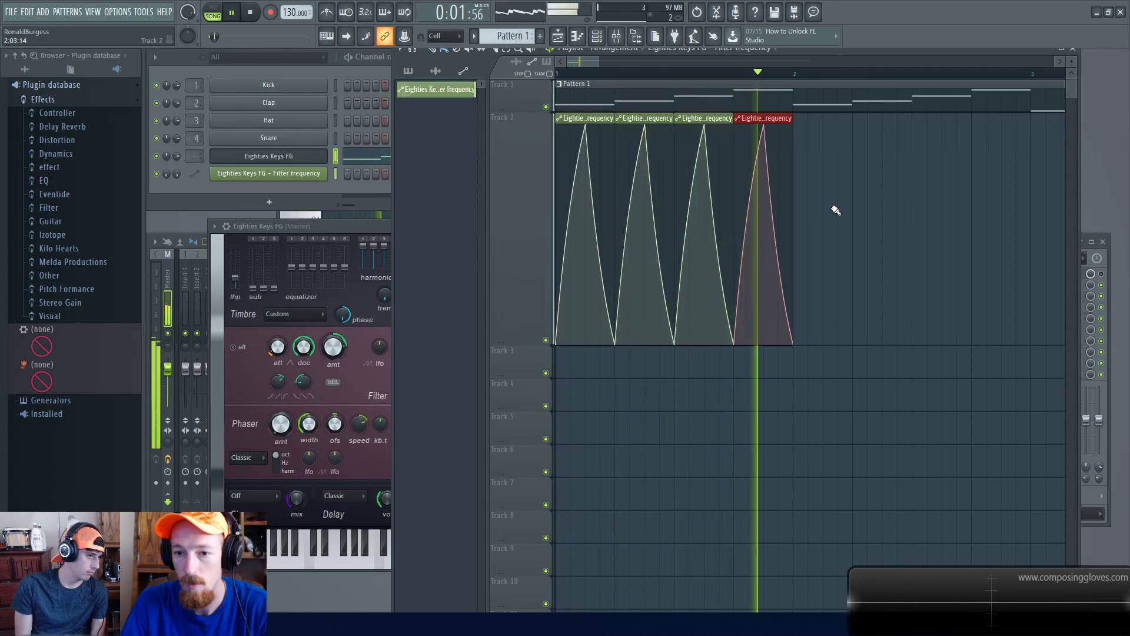
{"action": "key", "text": "space"}
Bow the falling and rising curves of the peak strongly downward into a narrow spike, and play the result
{"action": "left_click_drag", "start_coordinate": [778, 264], "coordinate": [769, 308]}
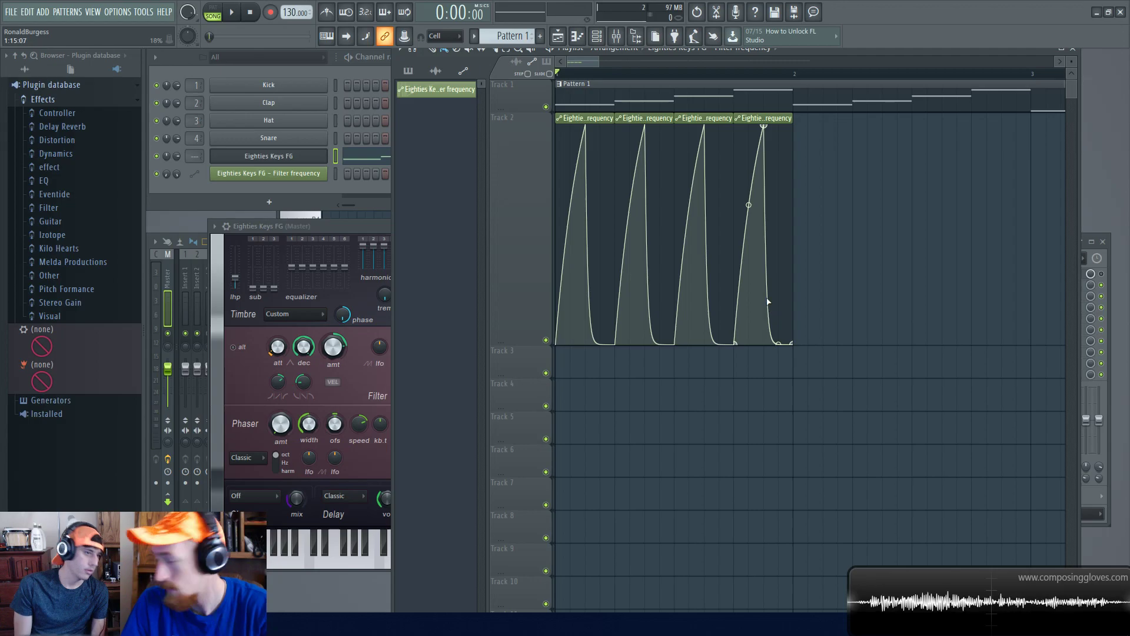
{"action": "left_click_drag", "start_coordinate": [745, 204], "coordinate": [748, 345]}
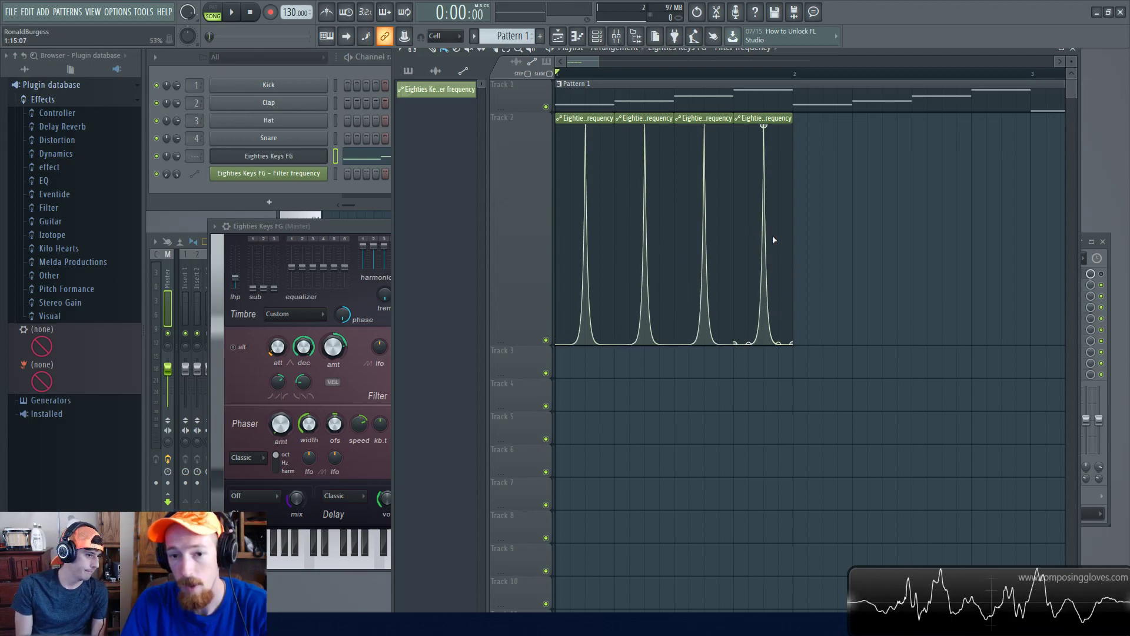
{"action": "key", "text": "space"}
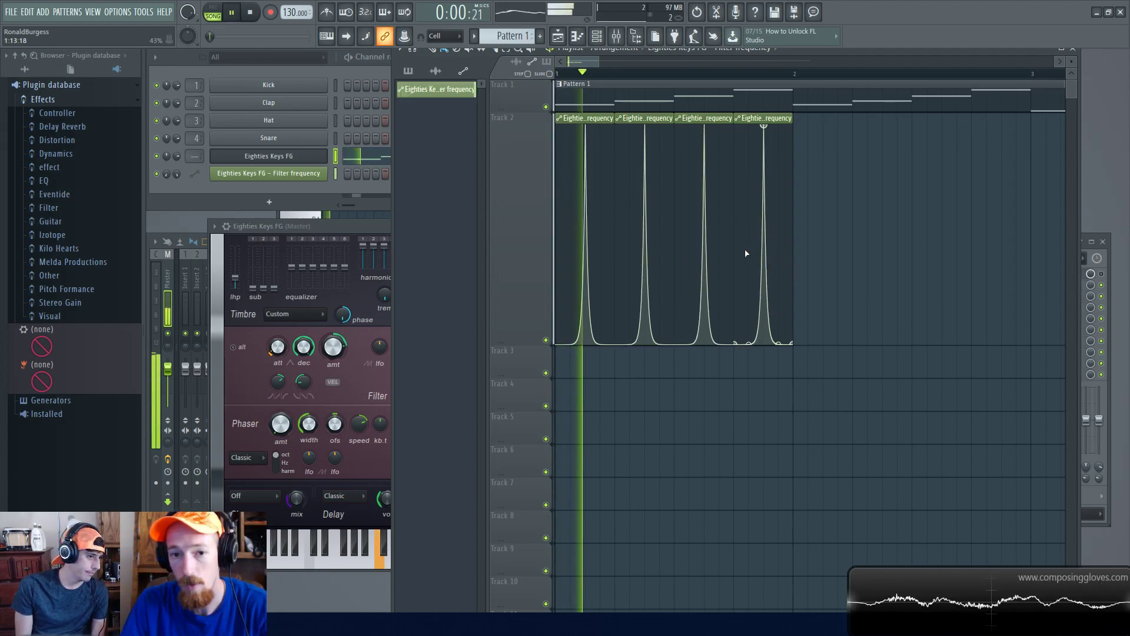
{"action": "key", "text": "space"}
Make the fourth filter frequency clip unique, bow its rising curve strongly upward, and play the result
{"action": "left_click", "coordinate": [744, 130]}
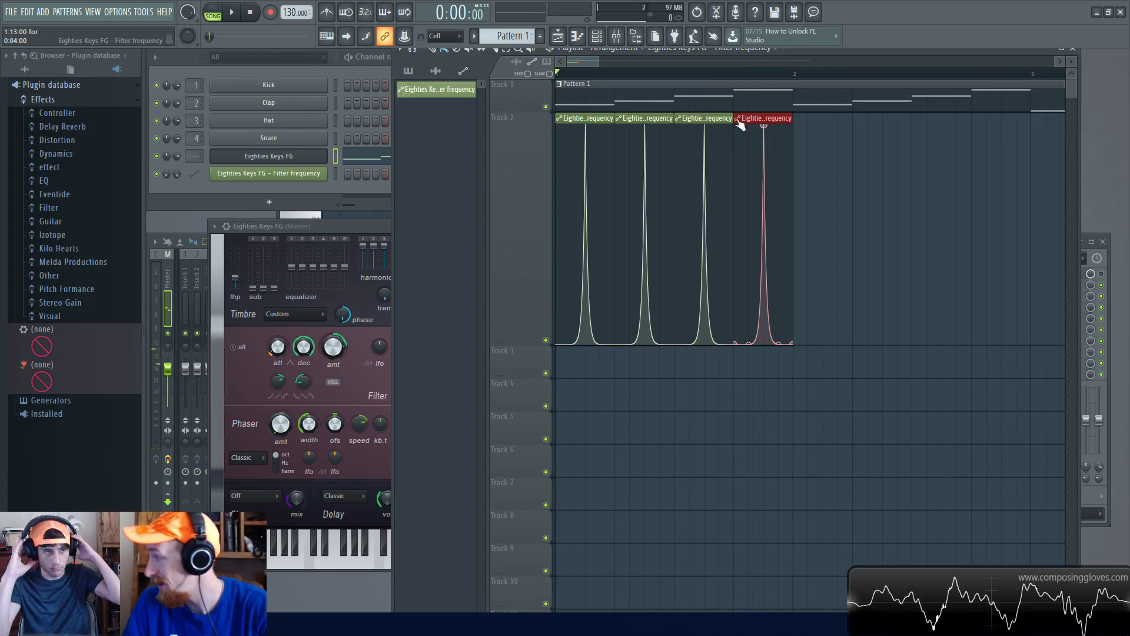
{"action": "right_click", "coordinate": [736, 120]}
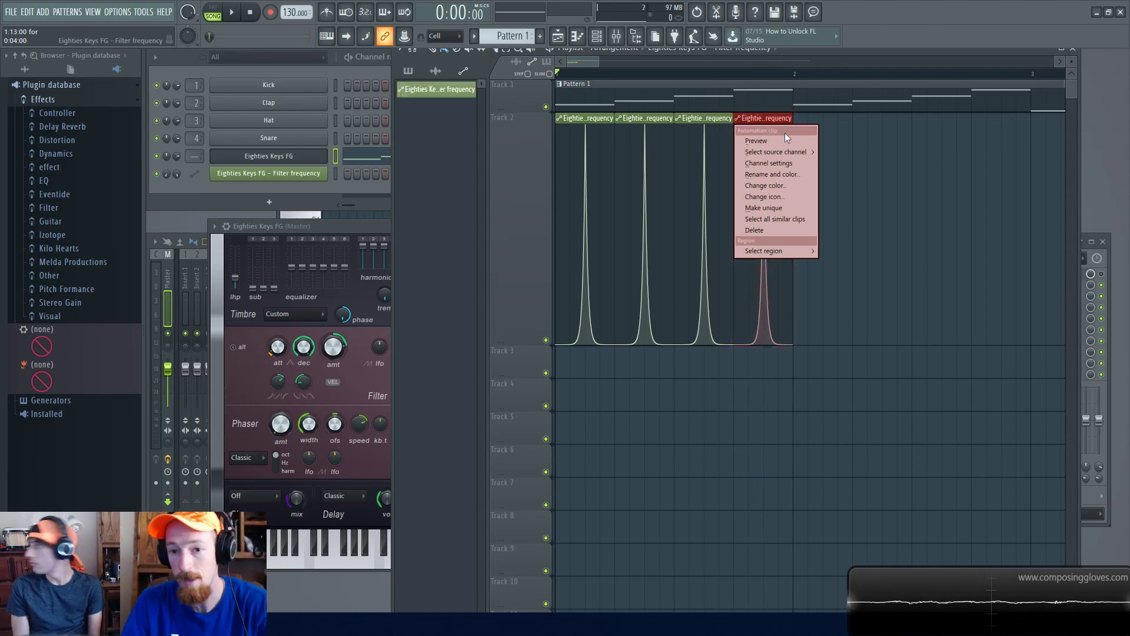
{"action": "left_click", "coordinate": [796, 204]}
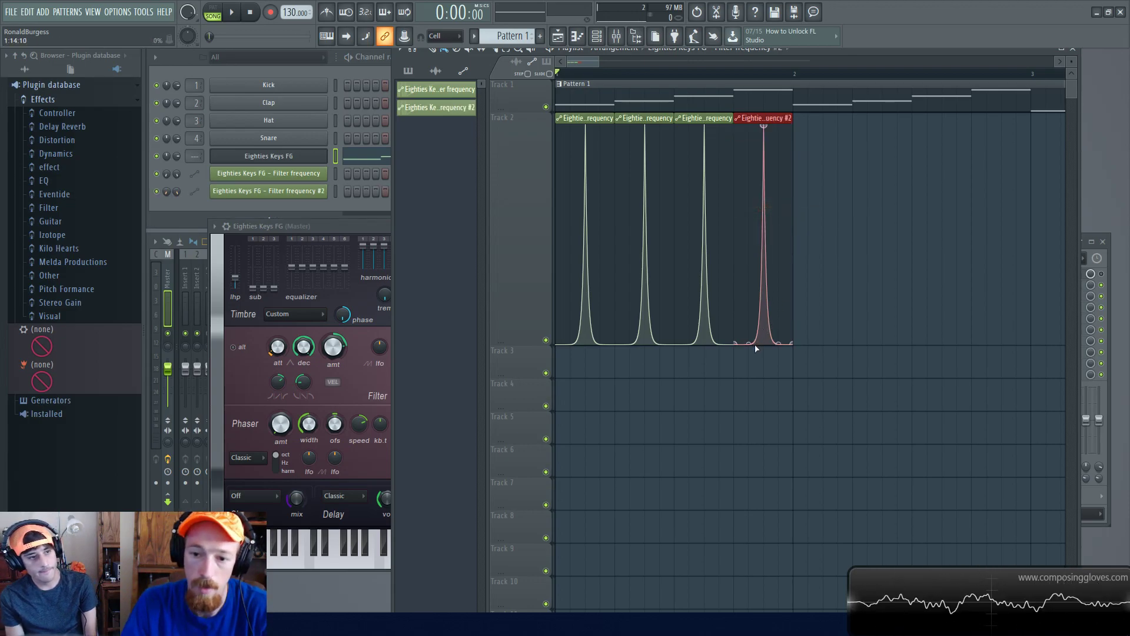
{"action": "left_click_drag", "start_coordinate": [748, 340], "coordinate": [748, 131]}
{"action": "key", "text": "space"}
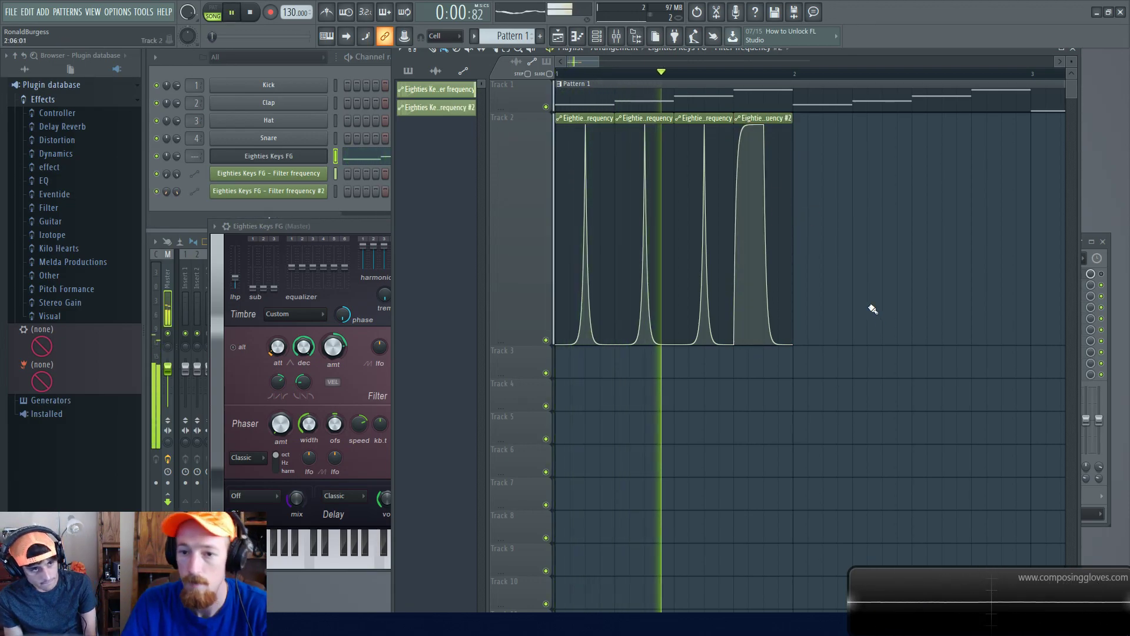
{"action": "key", "text": "space"}
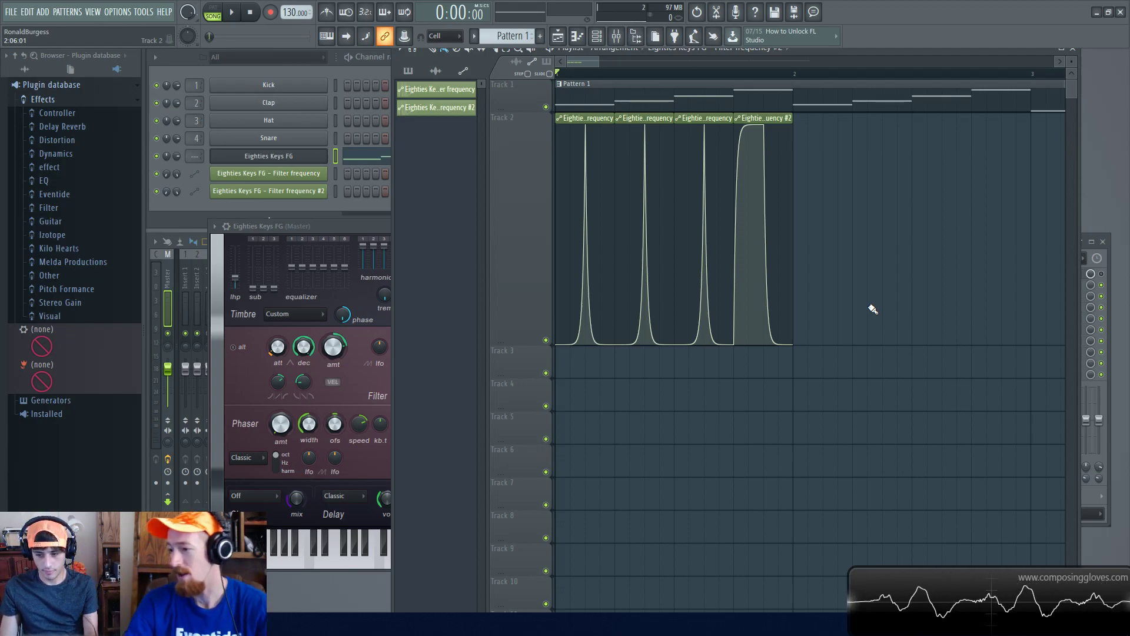
Delete the extra filter frequency clips from Track 2, keeping only the first one
{"action": "right_click", "coordinate": [770, 254]}
{"action": "scroll", "coordinate": [764, 245], "scroll_direction": "down", "scroll_amount": 4}
{"action": "left_click_drag", "start_coordinate": [601, 344], "coordinate": [842, 169]}
{"action": "scroll", "coordinate": [611, 148], "scroll_direction": "up", "scroll_amount": 4}
{"action": "scroll", "coordinate": [611, 149], "scroll_direction": "up", "scroll_amount": 1}
{"action": "right_click", "coordinate": [740, 209]}
{"action": "right_click", "coordinate": [671, 177]}
Extend the remaining filter frequency clip on Track 2 to a length of 8:00:00, ending at bar 9
{"action": "left_click_drag", "start_coordinate": [628, 119], "coordinate": [1113, 185]}
{"action": "scroll", "coordinate": [713, 227], "scroll_direction": "down", "scroll_amount": 5}
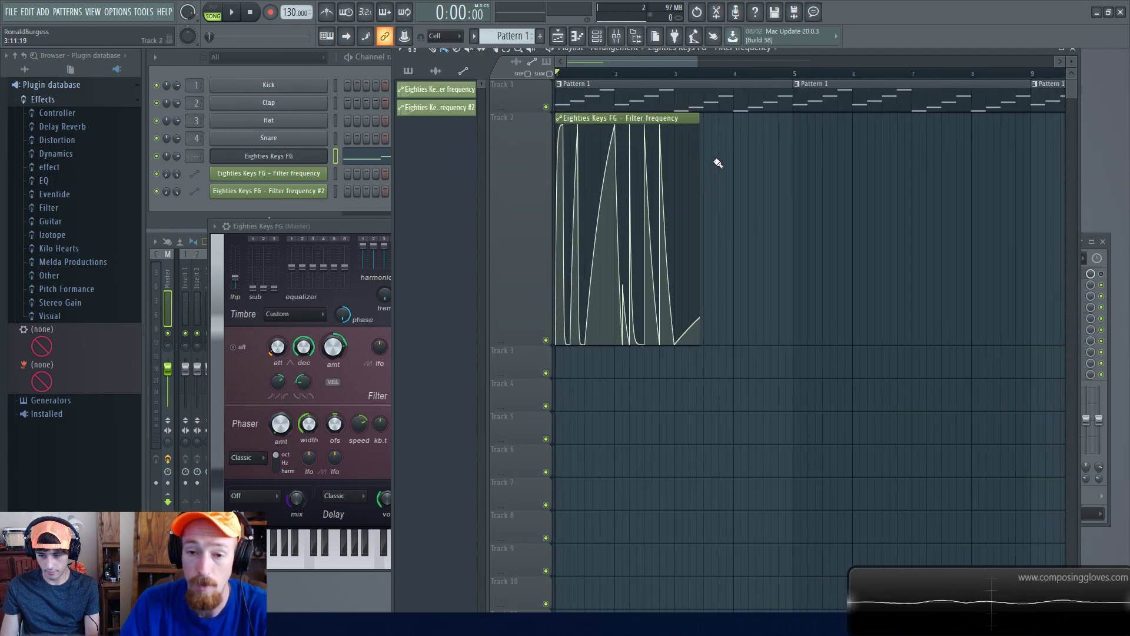
{"action": "left_click_drag", "start_coordinate": [693, 122], "coordinate": [1068, 139]}
{"action": "scroll", "coordinate": [891, 180], "scroll_direction": "down", "scroll_amount": 3}
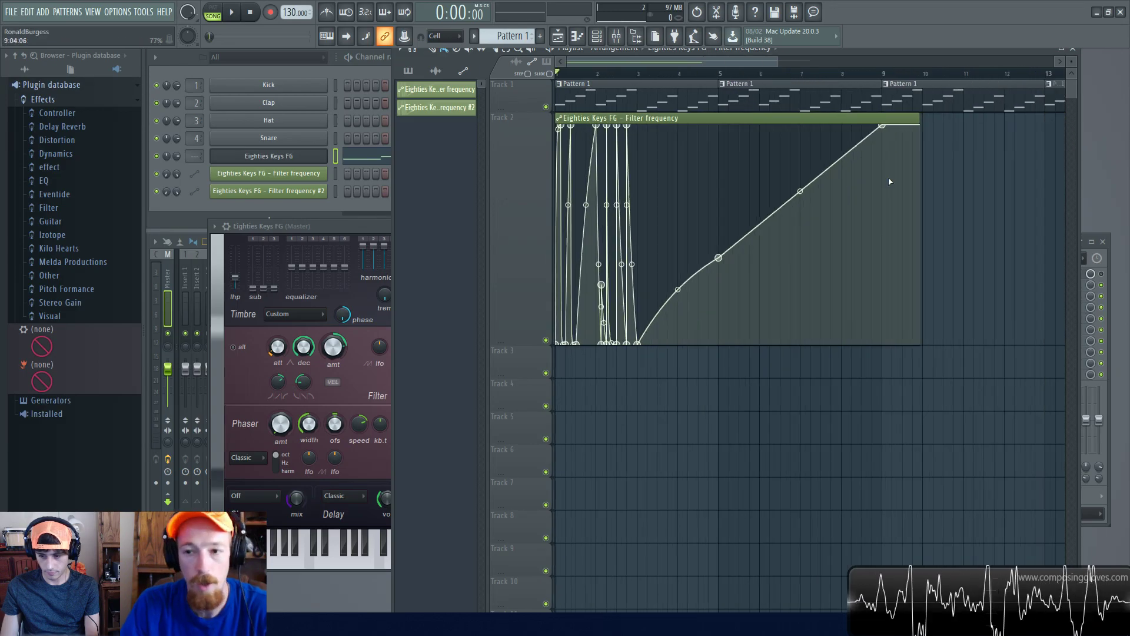
{"action": "left_click_drag", "start_coordinate": [884, 130], "coordinate": [846, 135]}
{"action": "scroll", "coordinate": [848, 135], "scroll_direction": "up", "scroll_amount": 3}
{"action": "scroll", "coordinate": [858, 136], "scroll_direction": "up", "scroll_amount": 3}
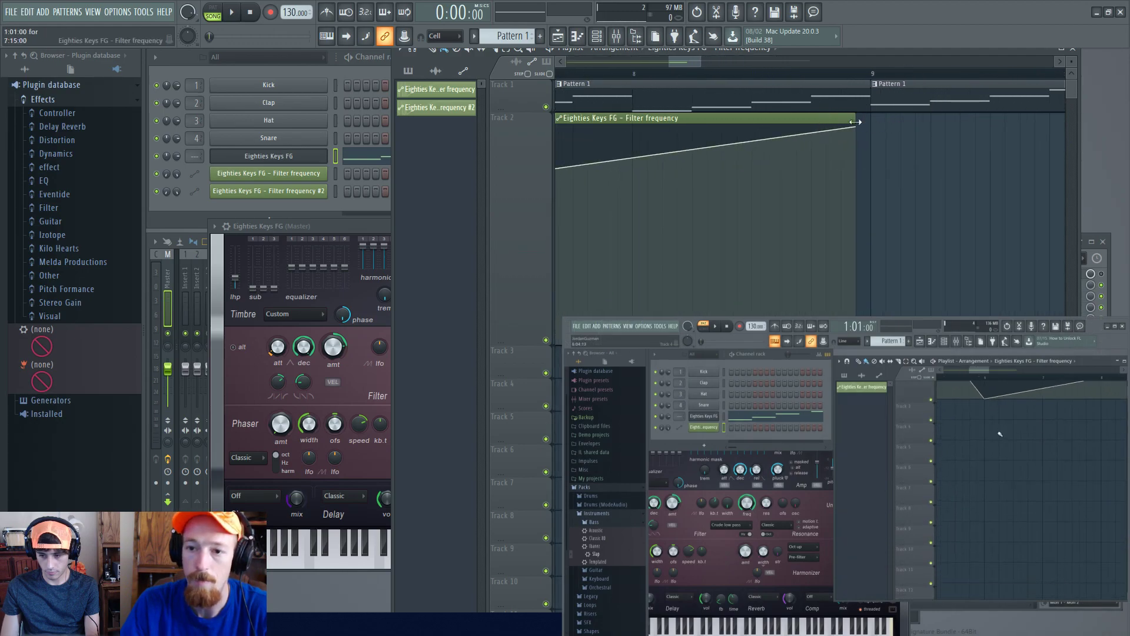
{"action": "scroll", "coordinate": [760, 191], "scroll_direction": "down", "scroll_amount": 5}
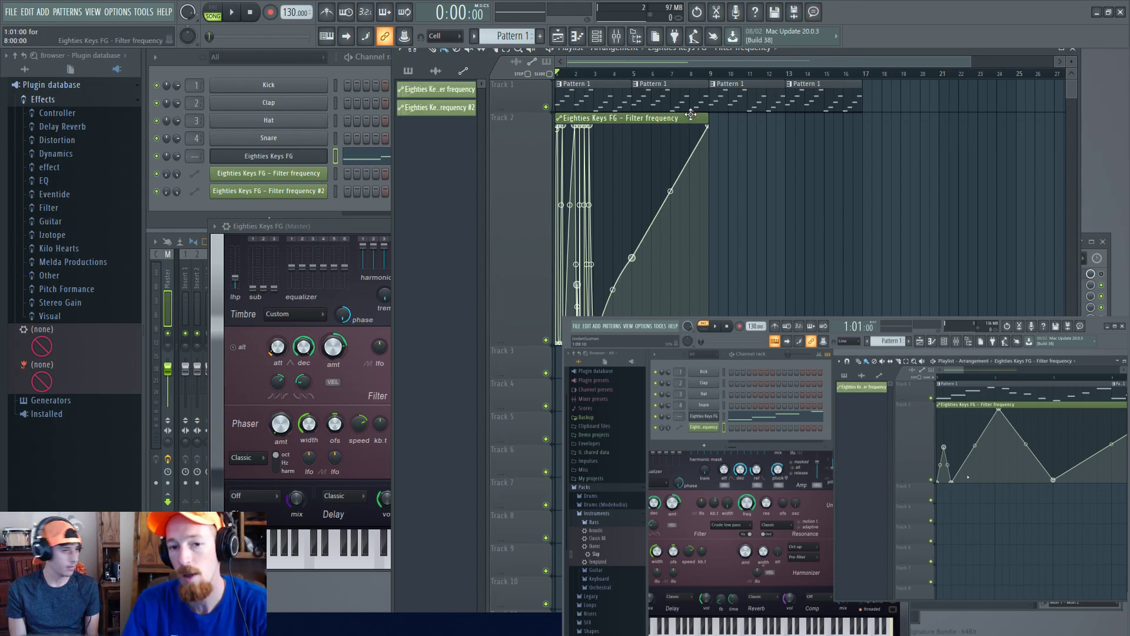
Open the filter frequency clip's channel settings, try out the Min and Max output levels, and play the song briefly
{"action": "double_click", "coordinate": [673, 122]}
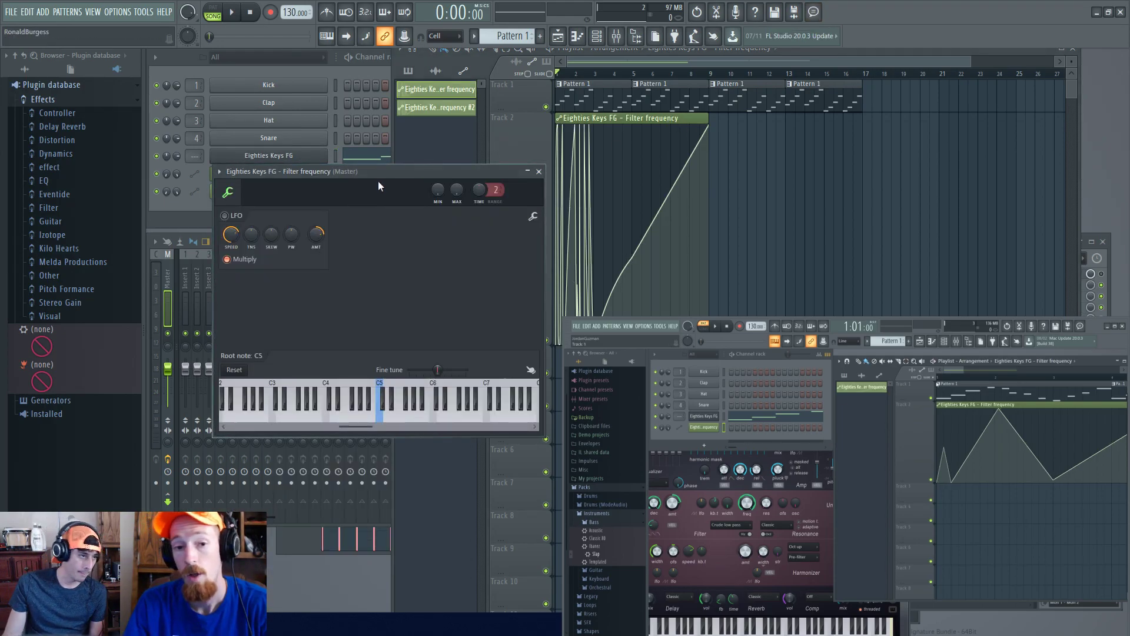
{"action": "left_click_drag", "start_coordinate": [397, 170], "coordinate": [433, 195]}
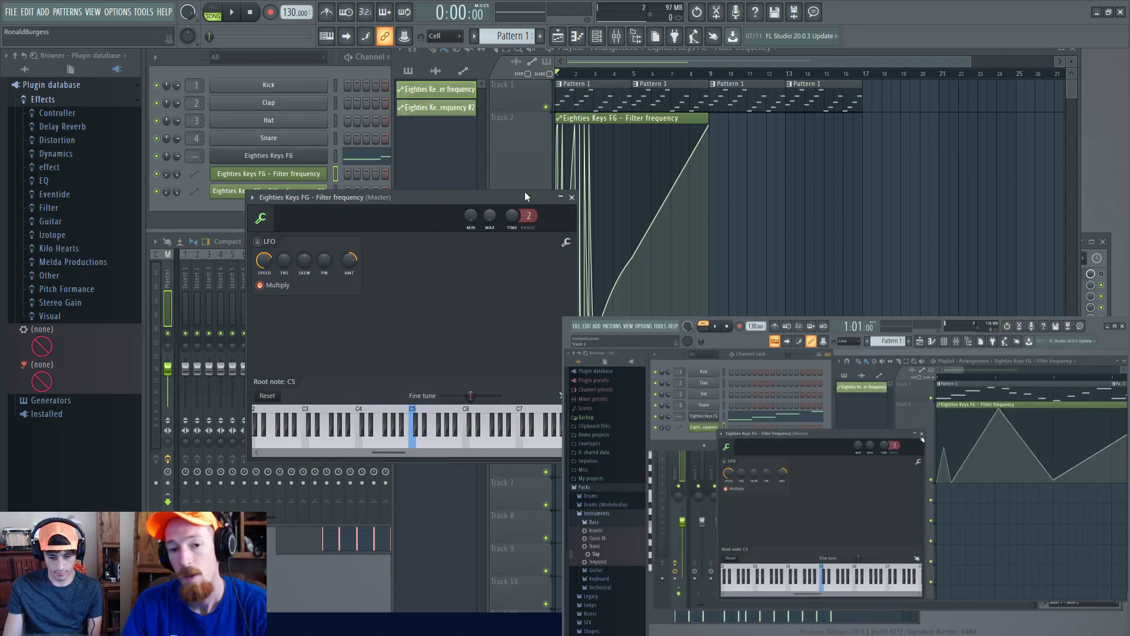
{"action": "left_click_drag", "start_coordinate": [472, 218], "coordinate": [472, 259]}
{"action": "left_click_drag", "start_coordinate": [471, 218], "coordinate": [412, 202]}
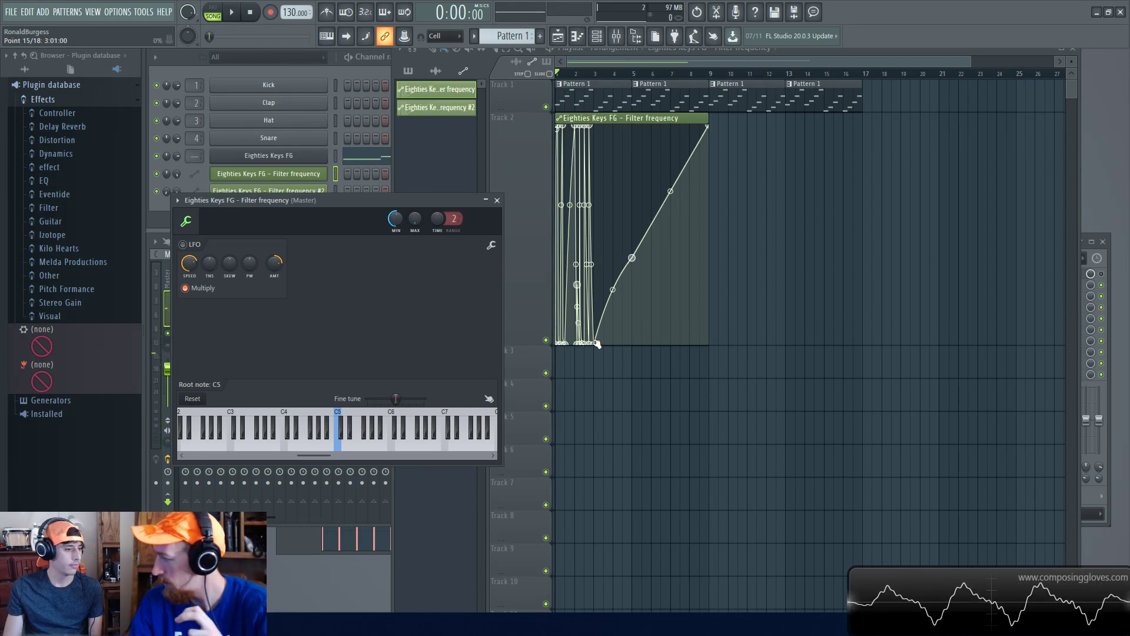
{"action": "key", "text": "space"}
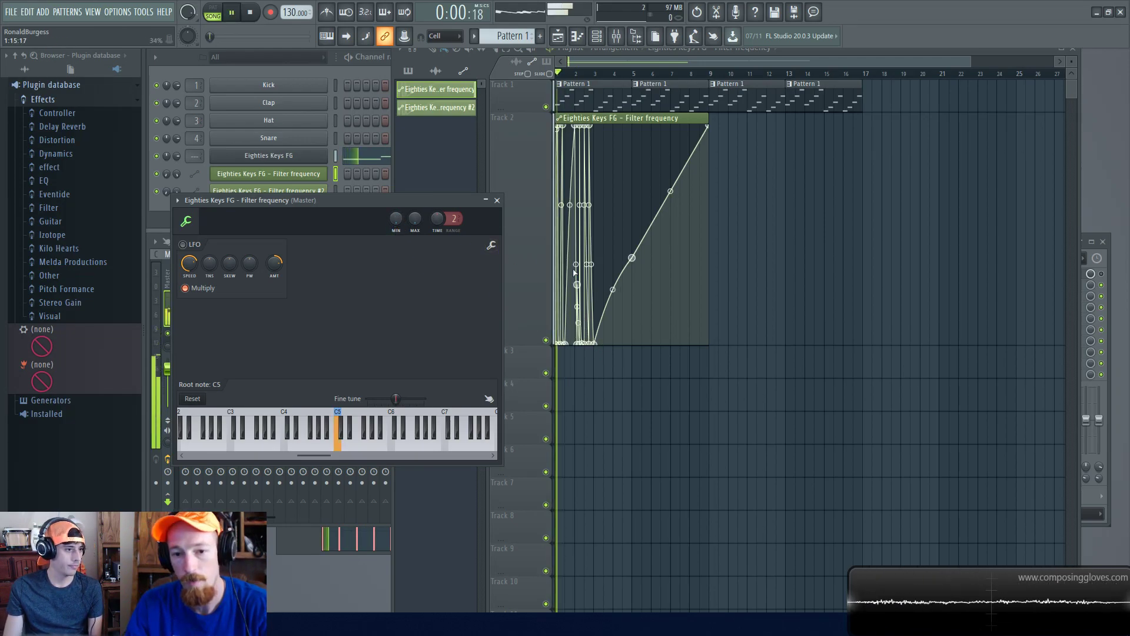
{"action": "key", "text": "space"}
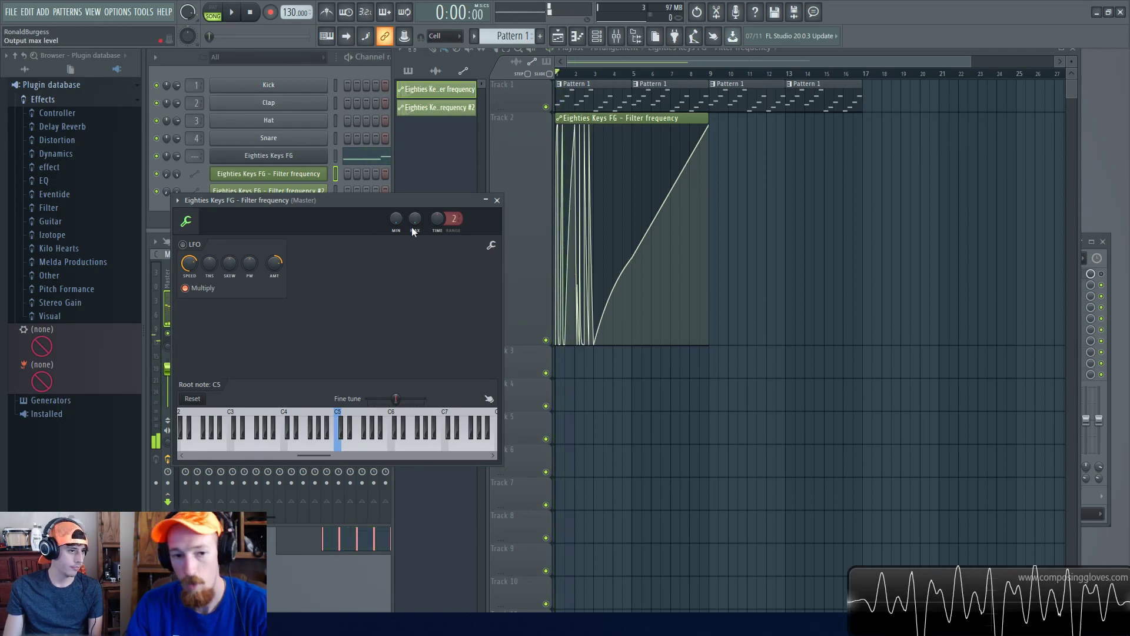
{"action": "left_click_drag", "start_coordinate": [415, 219], "coordinate": [416, 222]}
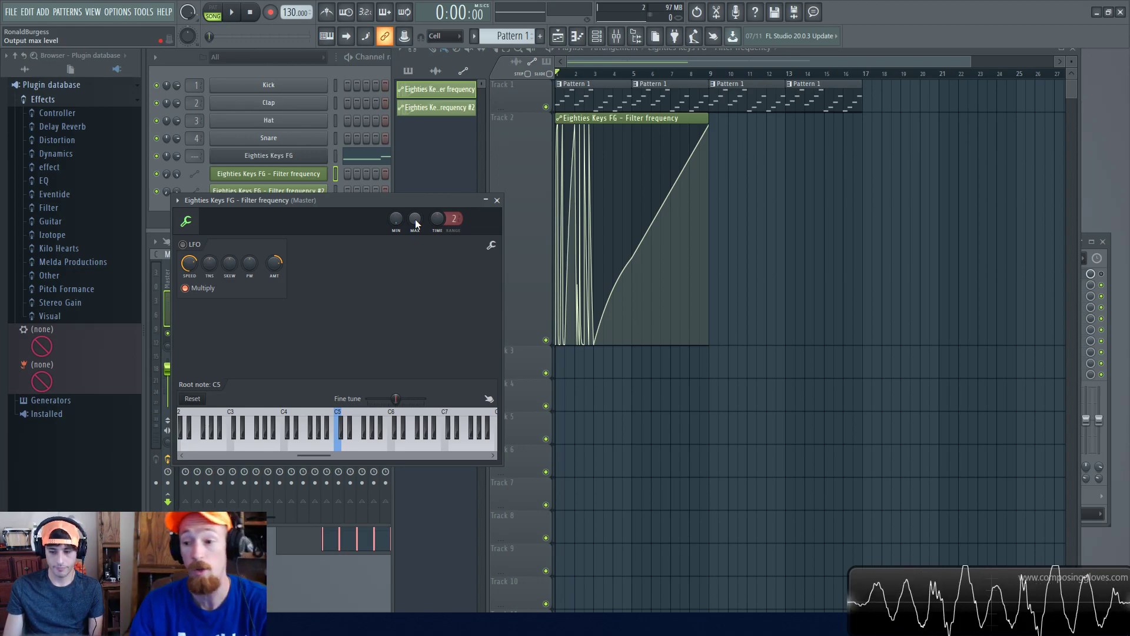
Select the playlist time range from 1:01:00 to 8:09:00
{"action": "left_click_drag", "start_coordinate": [711, 75], "coordinate": [557, 74]}
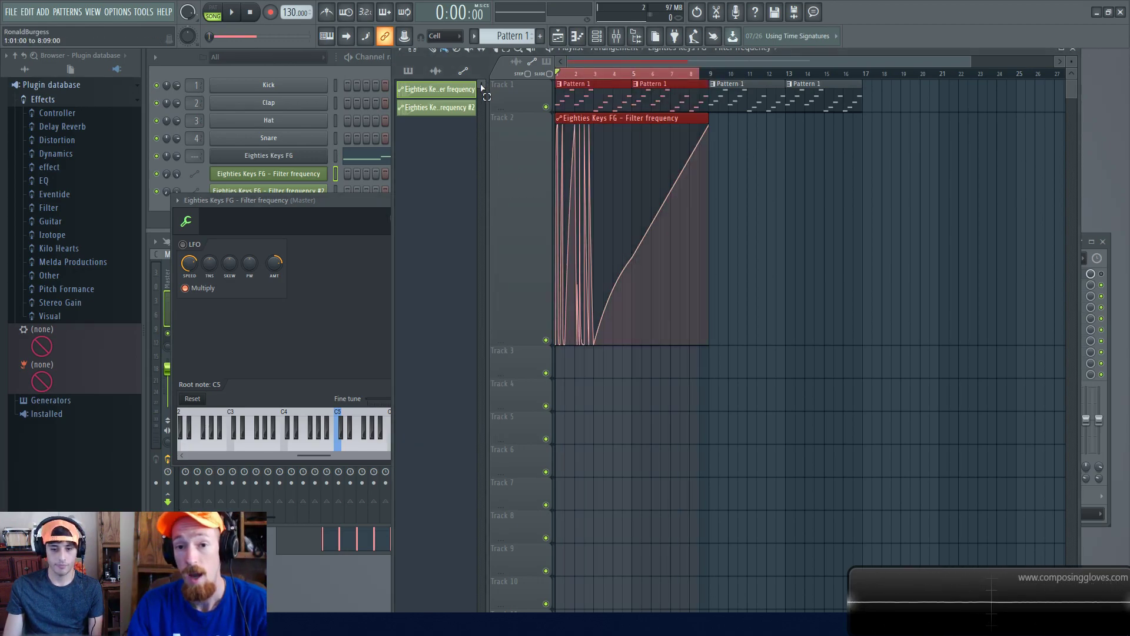
Create an automation clip for the Min output level of the Eighties Keys FG filter frequency clip
{"action": "left_click", "coordinate": [360, 207]}
{"action": "right_click", "coordinate": [396, 219]}
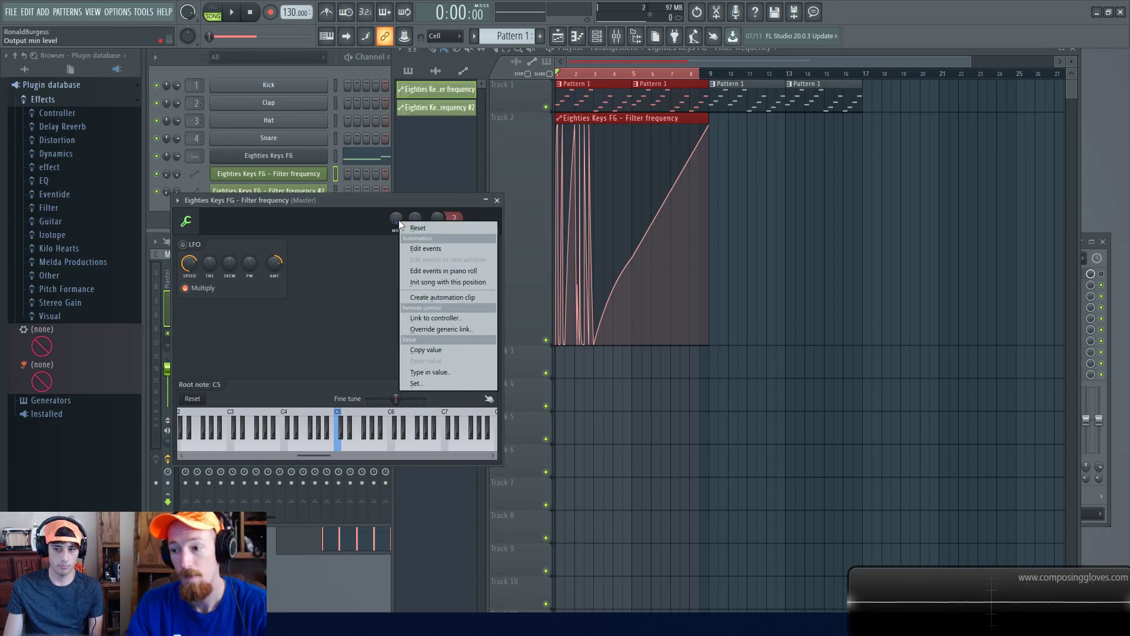
{"action": "left_click", "coordinate": [442, 297]}
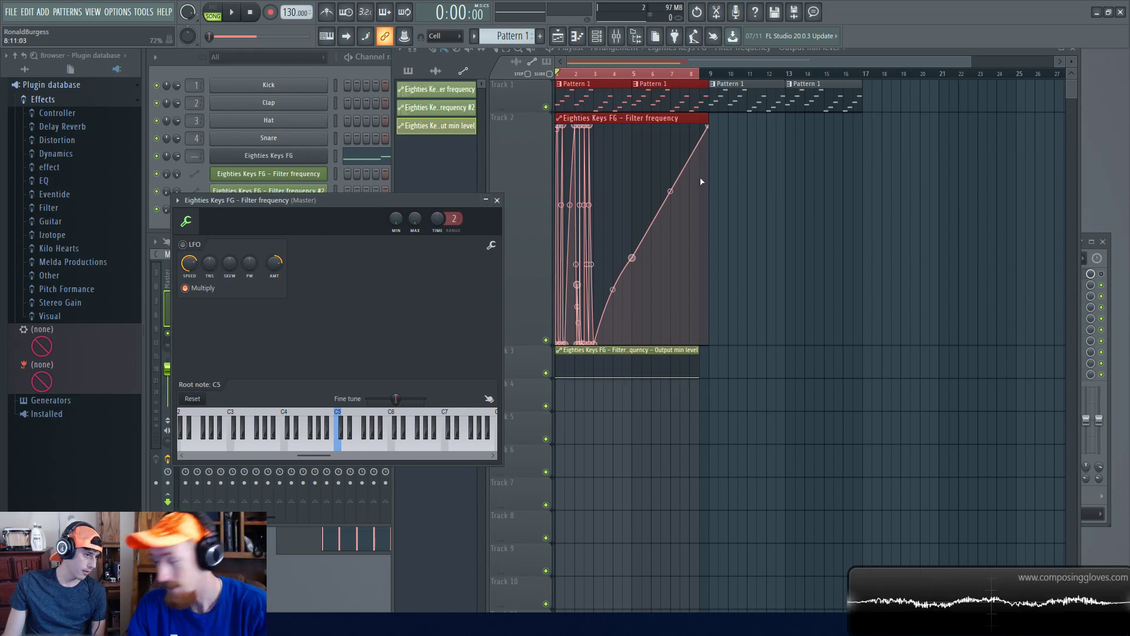
Collapse the filter frequency clip on Track 2 to a single short decay at bar 1 and adjust the decay's tension
{"action": "scroll", "coordinate": [676, 151], "scroll_direction": "up", "scroll_amount": 3}
{"action": "left_click_drag", "start_coordinate": [676, 151], "coordinate": [875, 169]}
{"action": "scroll", "coordinate": [875, 169], "scroll_direction": "down", "scroll_amount": 1}
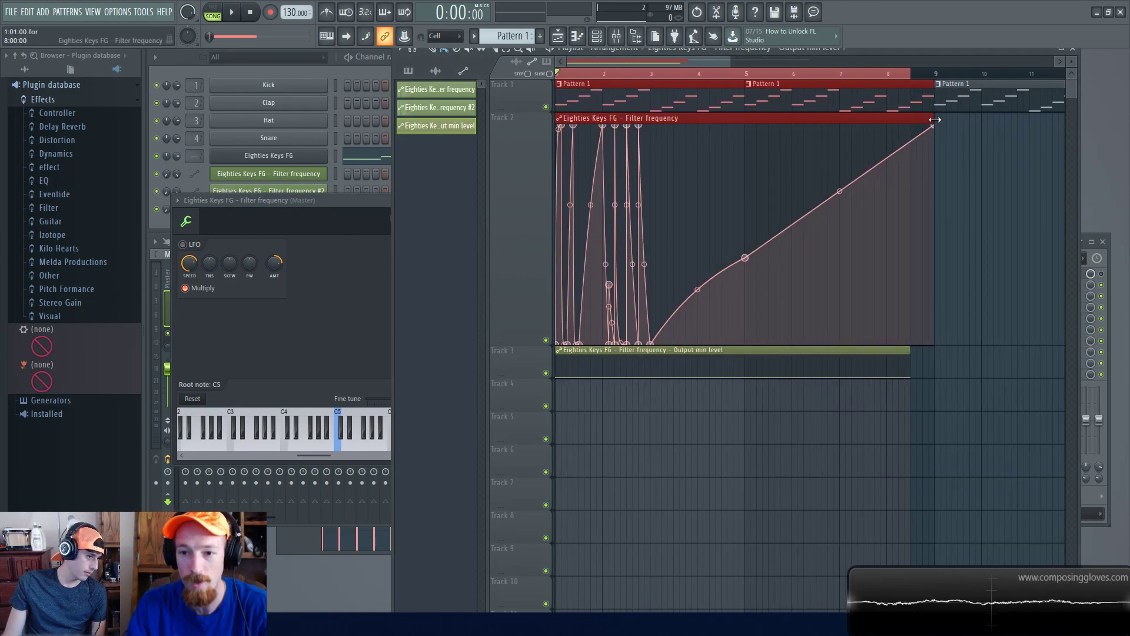
{"action": "left_click_drag", "start_coordinate": [935, 119], "coordinate": [750, 120]}
{"action": "key", "text": "ctrl+z"}
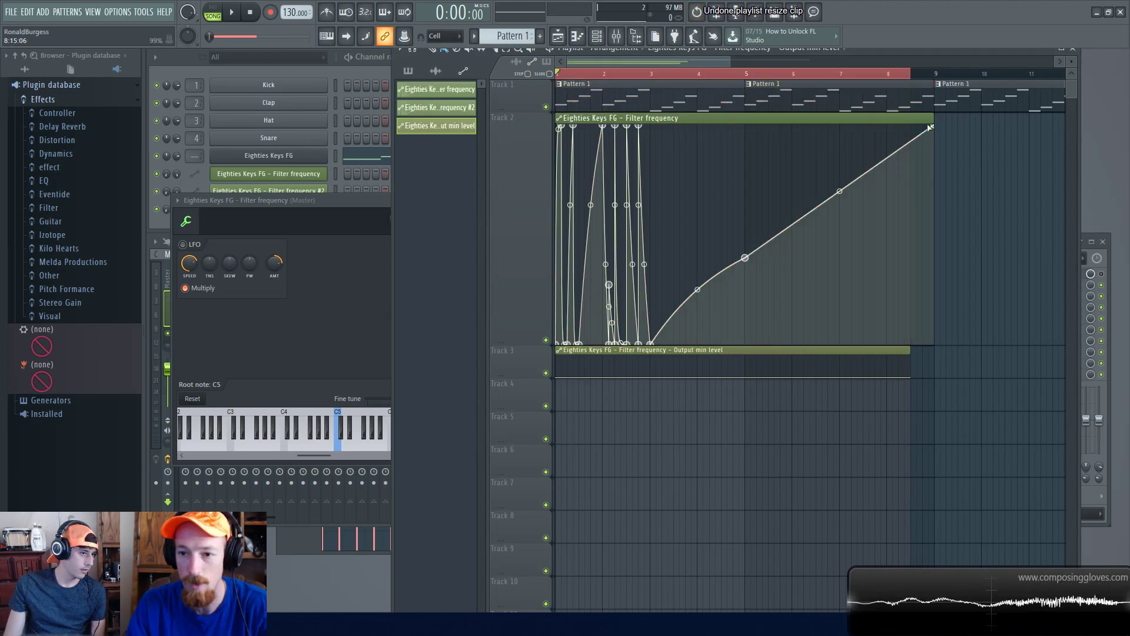
{"action": "left_click_drag", "start_coordinate": [930, 127], "coordinate": [492, 103]}
{"action": "scroll", "coordinate": [583, 144], "scroll_direction": "up", "scroll_amount": 3}
{"action": "scroll", "coordinate": [582, 144], "scroll_direction": "up", "scroll_amount": 2}
{"action": "left_click_drag", "start_coordinate": [588, 342], "coordinate": [589, 307]}
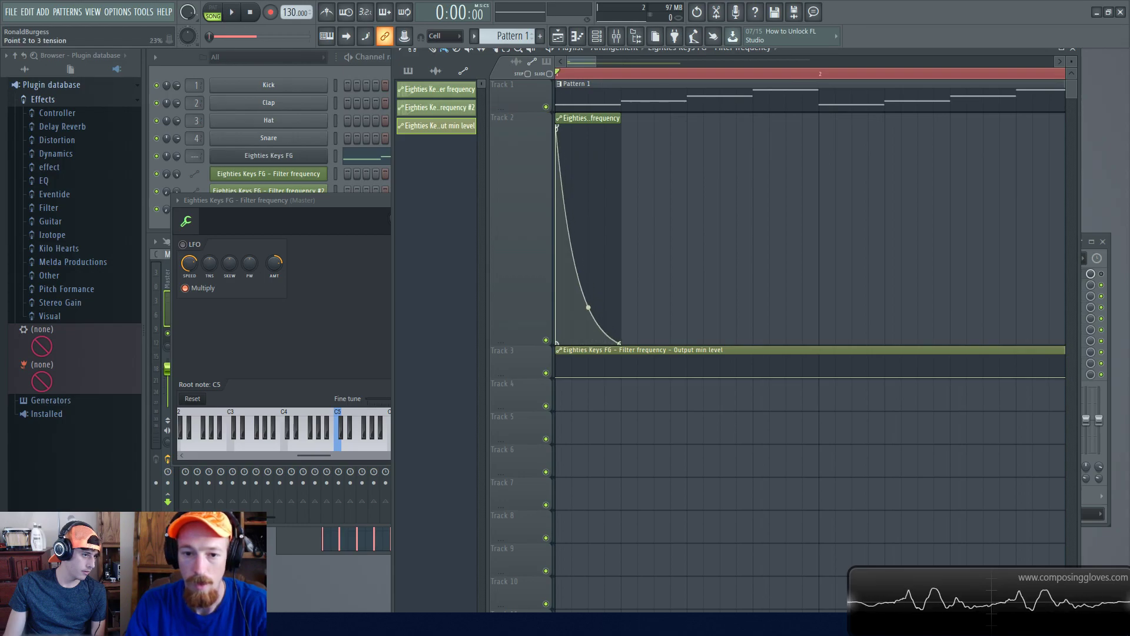
Duplicate the short filter frequency decay clip repeatedly along Track 2 until the copies reach the end of the Output min level clip
{"action": "scroll", "coordinate": [648, 265], "scroll_direction": "down", "scroll_amount": 2}
{"action": "left_click", "coordinate": [580, 230], "text": "ctrl"}
{"action": "scroll", "coordinate": [686, 214], "scroll_direction": "down", "scroll_amount": 2}
{"action": "left_click", "coordinate": [630, 179], "text": "ctrl"}
{"action": "left_click_drag", "start_coordinate": [621, 188], "coordinate": [556, 229]}
{"action": "key", "text": "ctrl+b"}
{"action": "key", "text": "ctrl+b"}
{"action": "key", "text": "ctrl+b"}
{"action": "key", "text": "ctrl+b"}
{"action": "key", "text": "ctrl+b"}
{"action": "key", "text": "ctrl+b"}
{"action": "key", "text": "ctrl+b"}
{"action": "key", "text": "ctrl+b"}
{"action": "key", "text": "ctrl+b"}
{"action": "key", "text": "ctrl+b"}
{"action": "key", "text": "ctrl+b"}
{"action": "key", "text": "ctrl+b"}
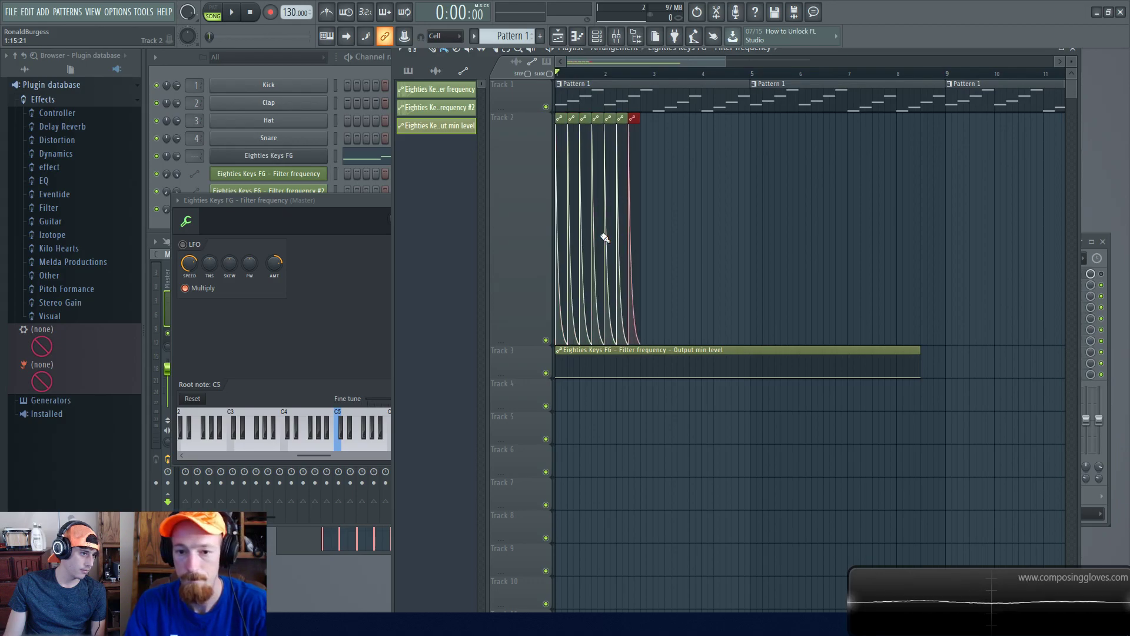
{"action": "key", "text": "ctrl+b"}
{"action": "key", "text": "ctrl+b"}
{"action": "key", "text": "ctrl+b"}
{"action": "key", "text": "ctrl+b"}
{"action": "key", "text": "ctrl+b"}
{"action": "key", "text": "ctrl+b"}
{"action": "key", "text": "ctrl+b"}
{"action": "key", "text": "ctrl+b"}
{"action": "key", "text": "ctrl+b"}
{"action": "key", "text": "ctrl+b"}
{"action": "key", "text": "ctrl+b"}
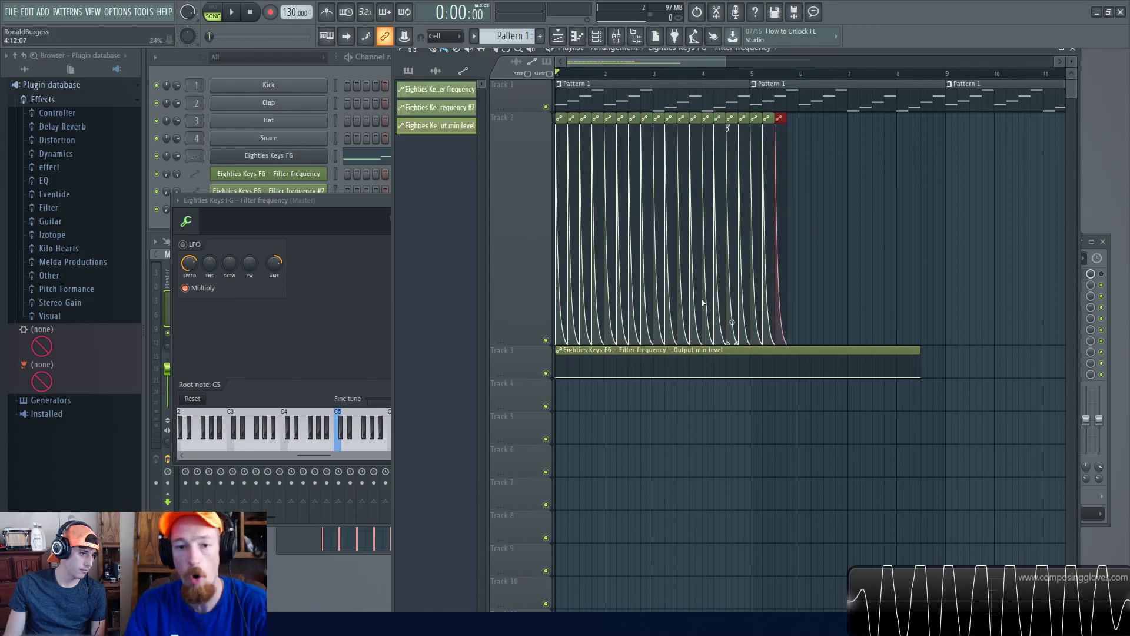
{"action": "key", "text": "ctrl+b"}
{"action": "key", "text": "ctrl+b"}
{"action": "key", "text": "ctrl+b"}
{"action": "key", "text": "ctrl+b"}
{"action": "key", "text": "ctrl+b"}
{"action": "key", "text": "ctrl+b"}
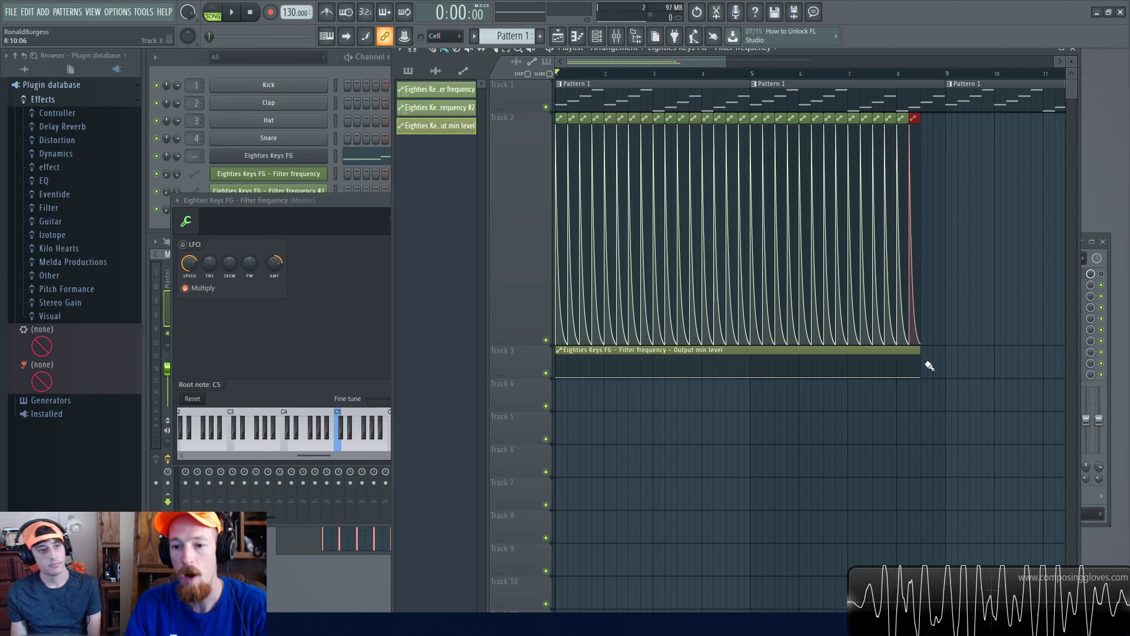
Raise the end point of the Output min level clip on Track 3 to 100% and play the song while watching the Min level
{"action": "left_click", "coordinate": [320, 223]}
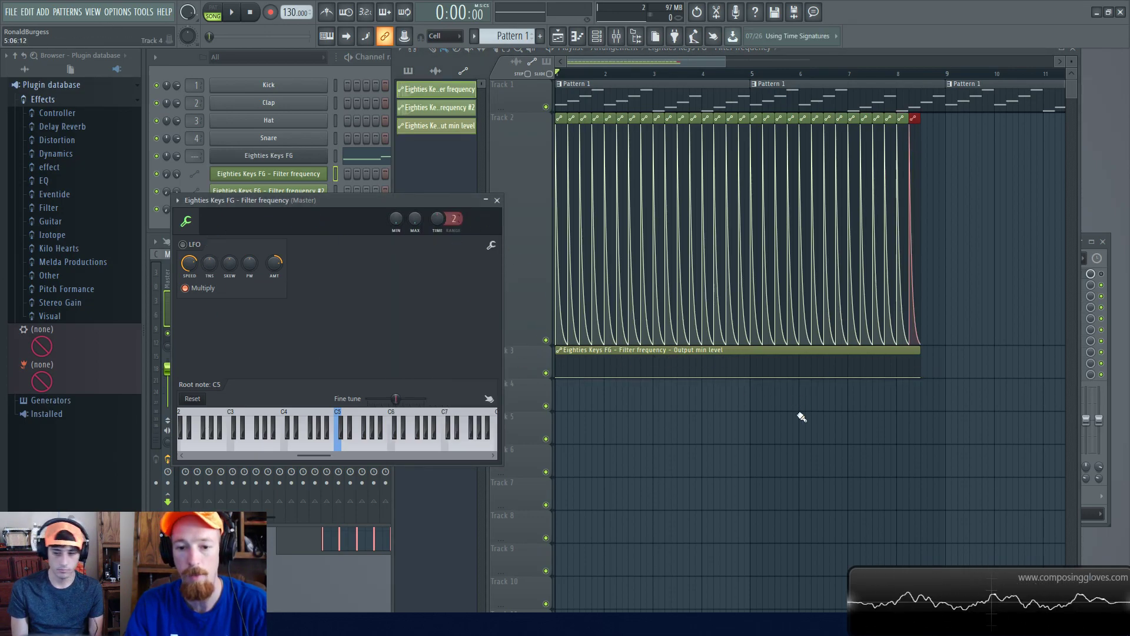
{"action": "left_click_drag", "start_coordinate": [922, 377], "coordinate": [920, 354]}
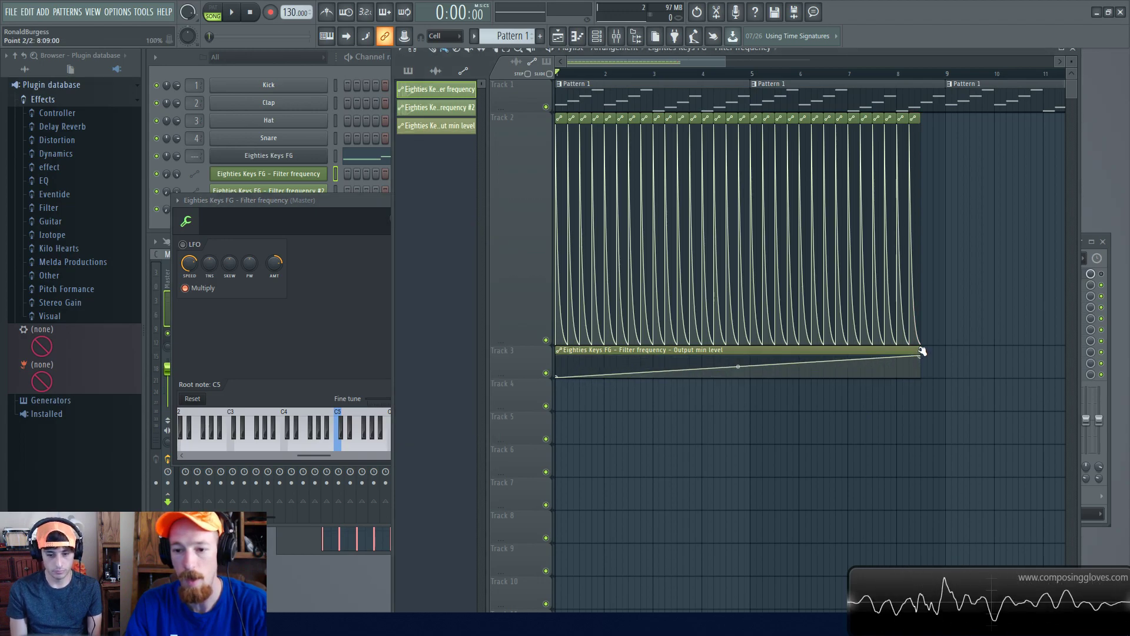
{"action": "key", "text": "space"}
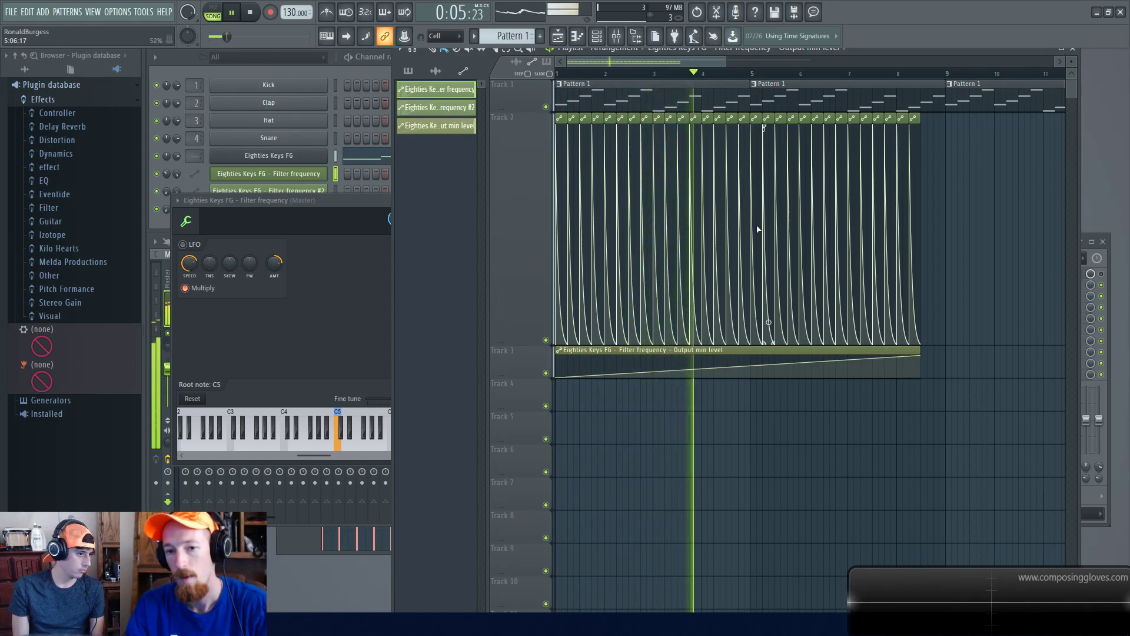
{"action": "left_click", "coordinate": [360, 212]}
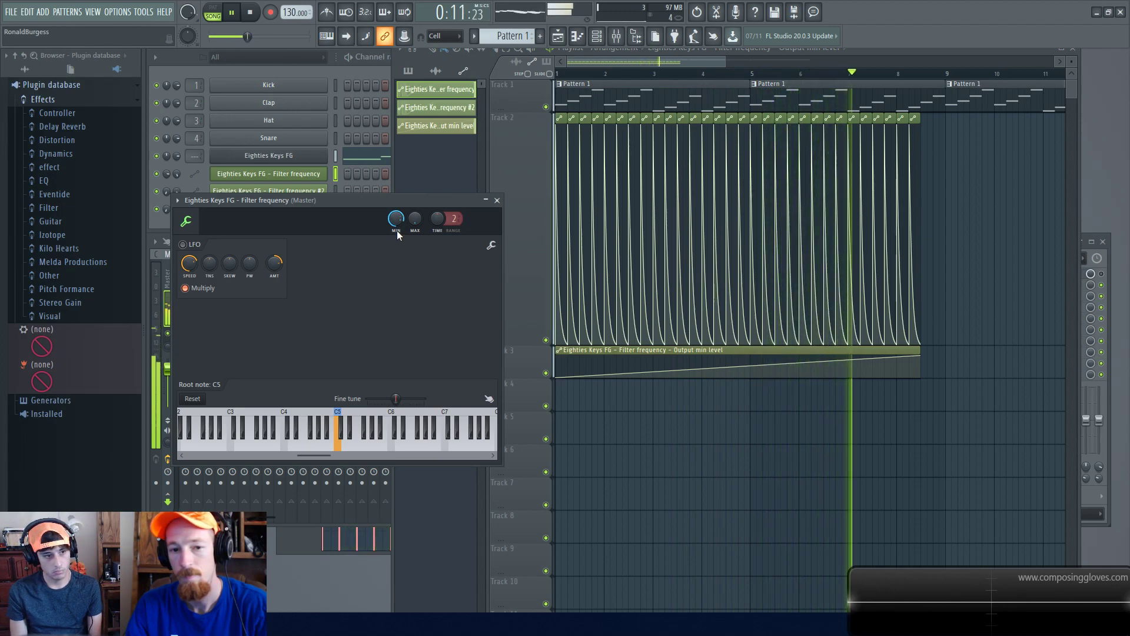
{"action": "key", "text": "space"}
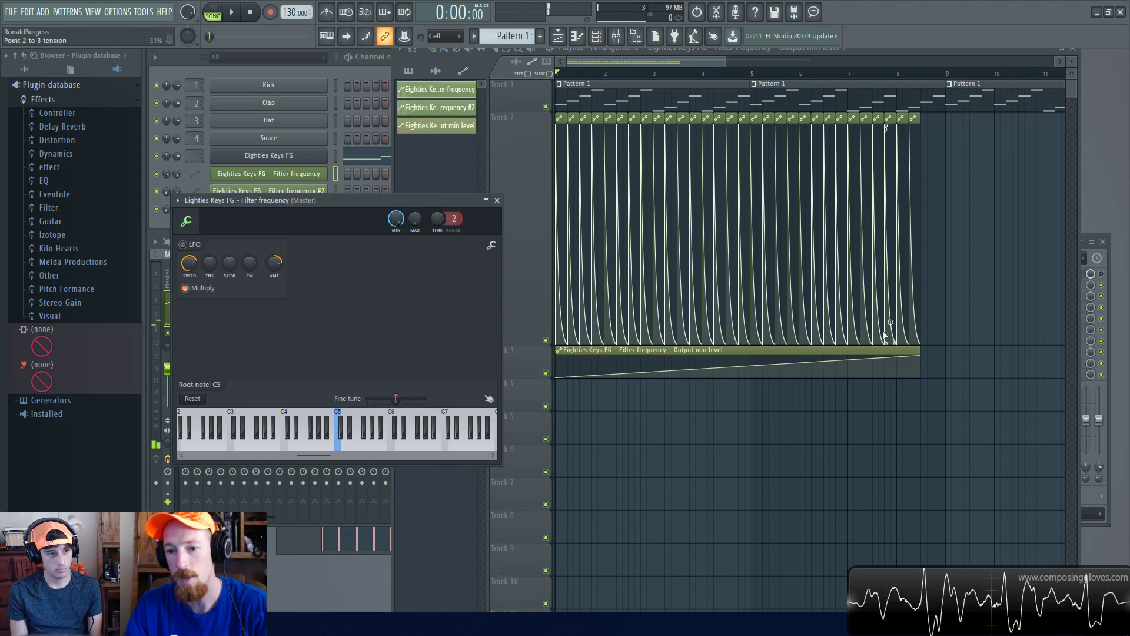
Replace the Output min level clip on Track 3 with an automation clip for the filter frequency clip's Max output level
{"action": "right_click", "coordinate": [694, 362]}
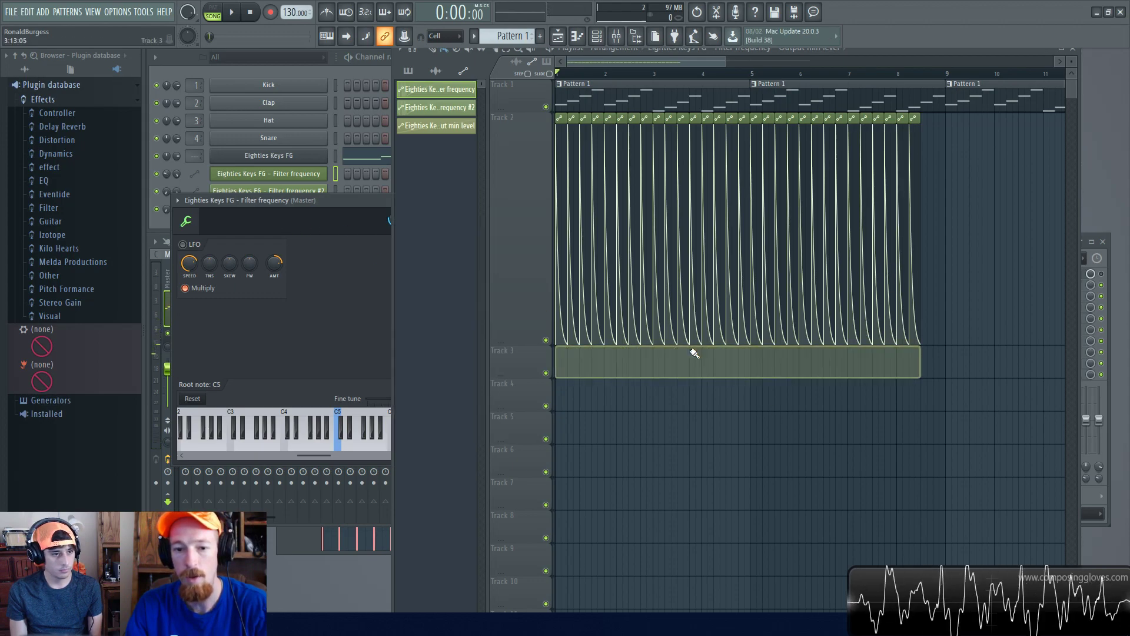
{"action": "left_click", "coordinate": [358, 201]}
{"action": "right_click", "coordinate": [421, 221]}
{"action": "left_click", "coordinate": [465, 290]}
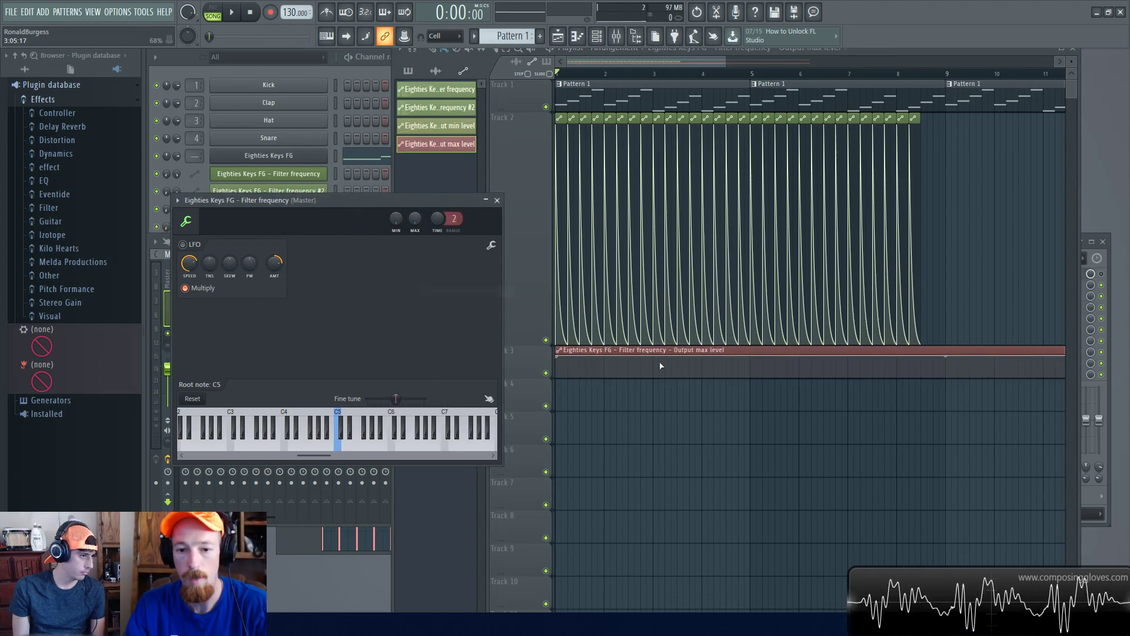
Shape the Output max level clip into a curve falling to its lowest point where the Track 2 clips end, and play the song
{"action": "left_click", "coordinate": [887, 375]}
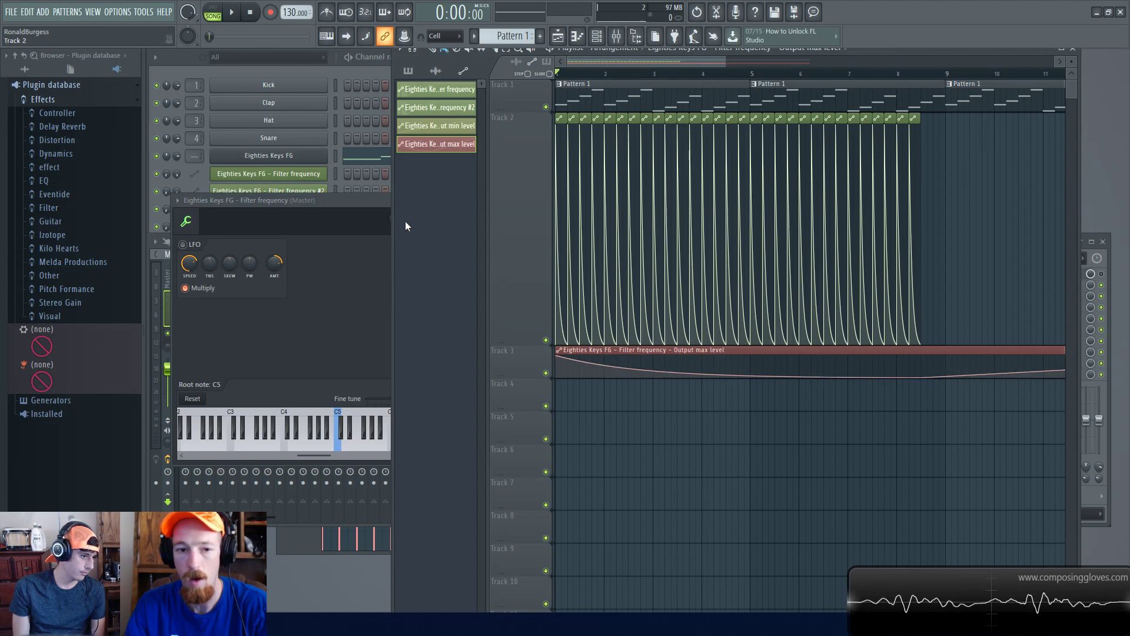
{"action": "key", "text": "space"}
{"action": "left_click", "coordinate": [354, 203]}
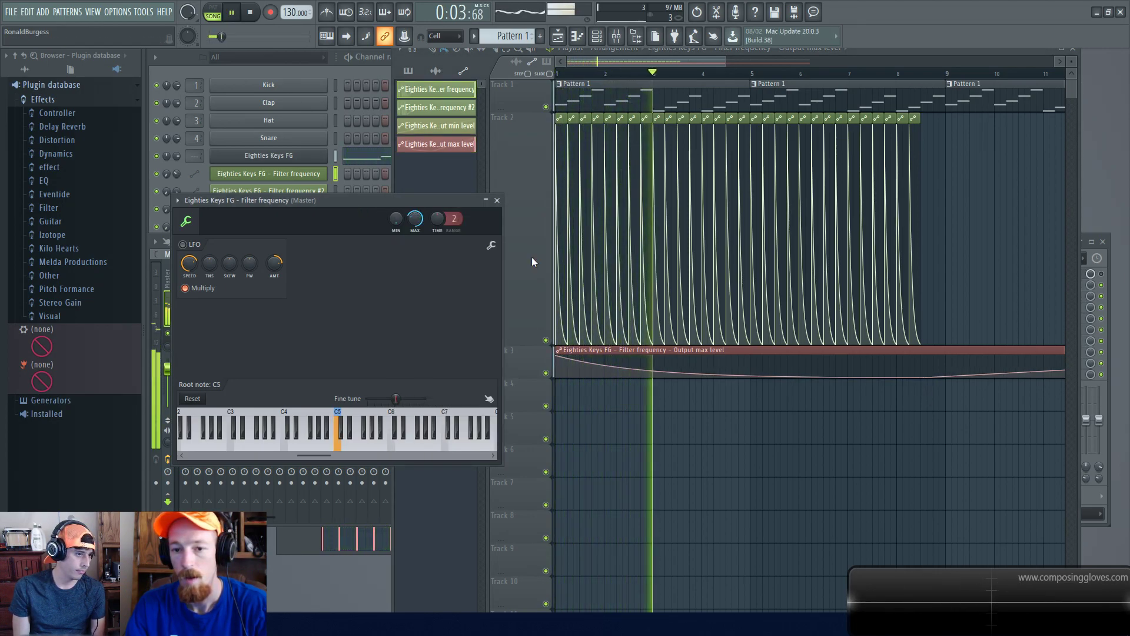
{"action": "left_click_drag", "start_coordinate": [933, 254], "coordinate": [573, 245]}
{"action": "key", "text": "space"}
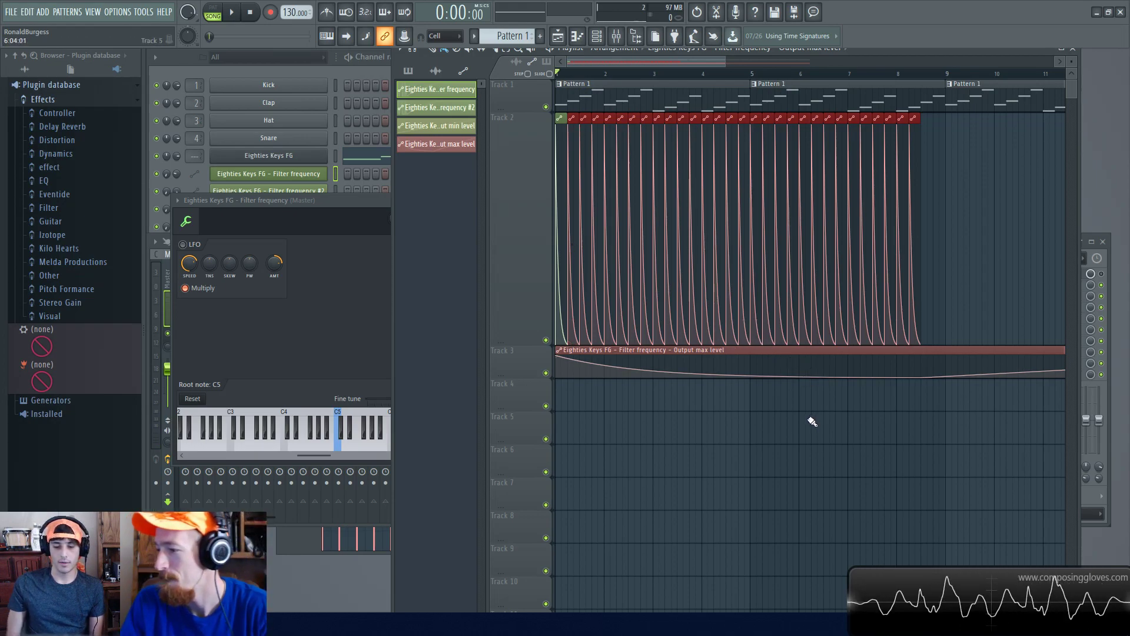
Delete the Output max level clip from Track 3 and all filter frequency clips from Track 2
{"action": "right_click", "coordinate": [877, 357]}
{"action": "left_click_drag", "start_coordinate": [916, 282], "coordinate": [507, 274]}
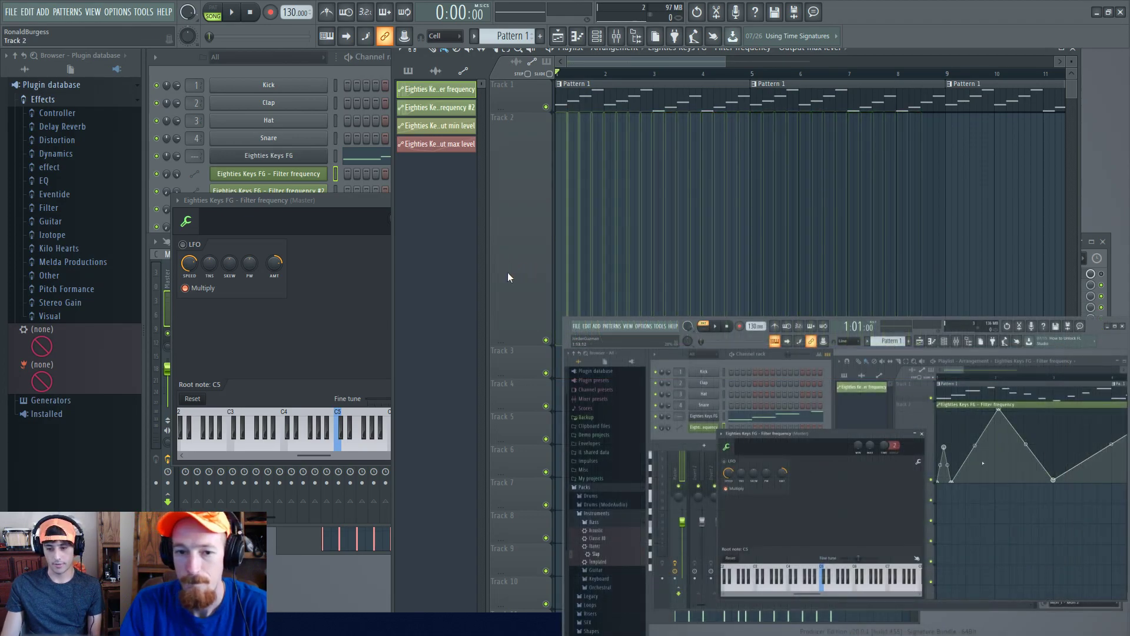
{"action": "scroll", "coordinate": [815, 234], "scroll_direction": "down", "scroll_amount": 3}
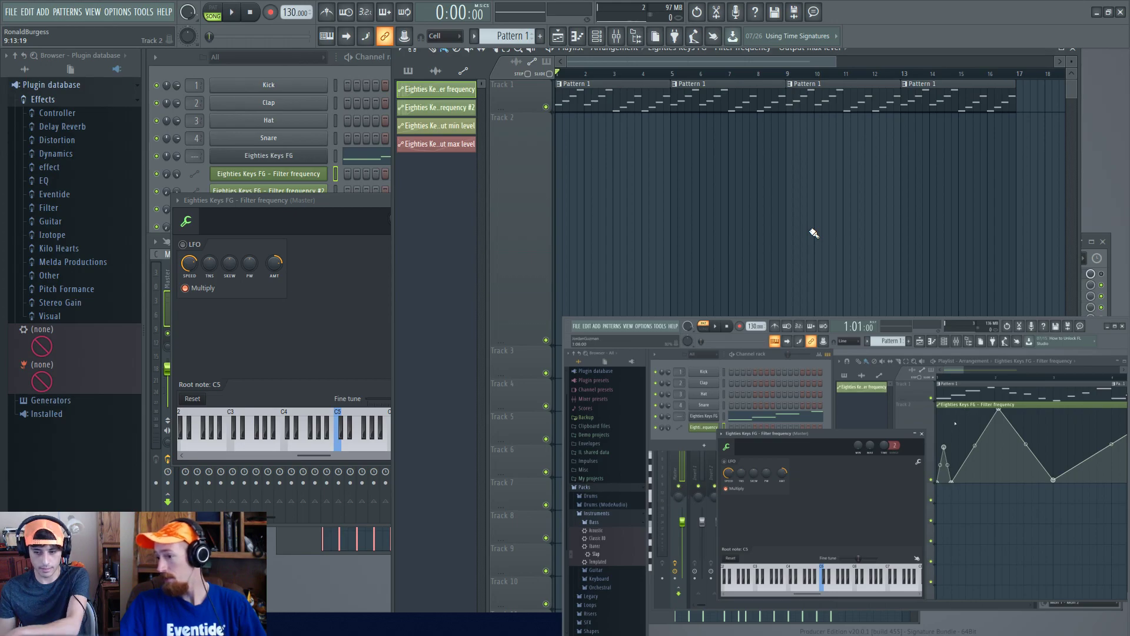
Filter the Channel rack to show only the Automation channels
{"action": "left_click", "coordinate": [188, 69]}
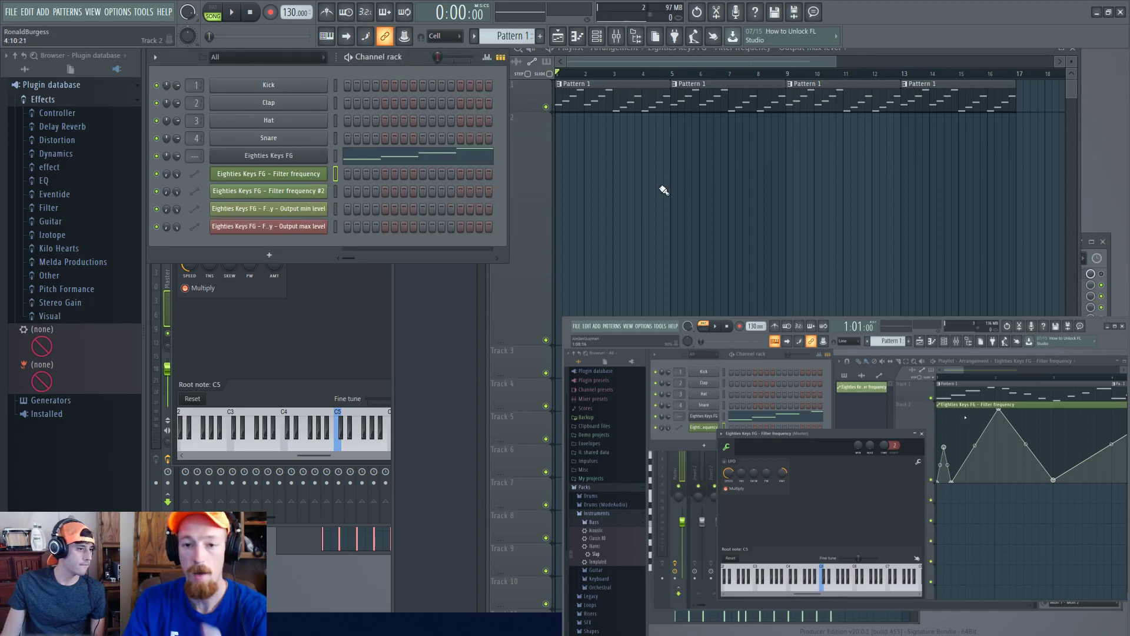
{"action": "left_click", "coordinate": [275, 57]}
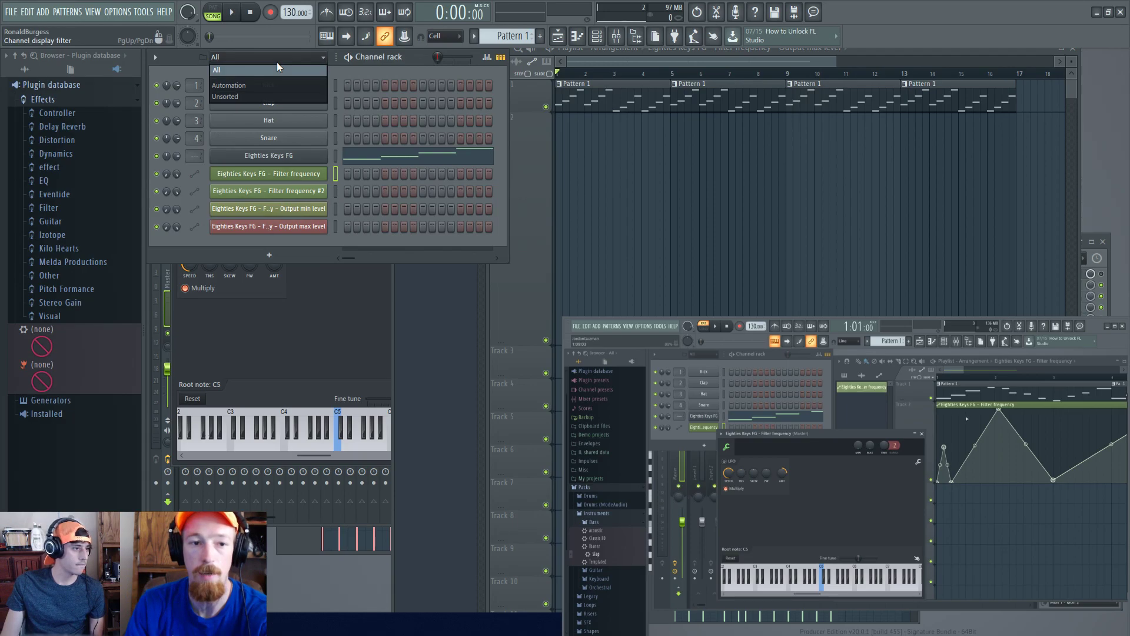
{"action": "left_click", "coordinate": [251, 88]}
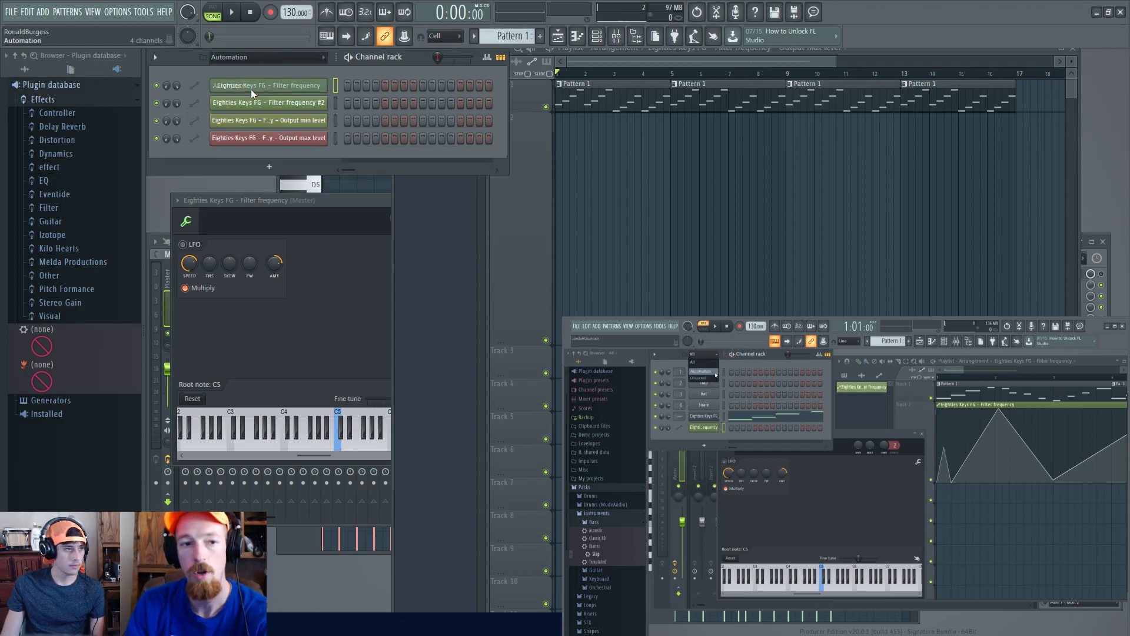
Look at the channel settings of the Filter frequency and Filter frequency #2 automation clips, closing them again
{"action": "left_click", "coordinate": [251, 89]}
{"action": "left_click", "coordinate": [281, 103]}
{"action": "left_click", "coordinate": [282, 104]}
{"action": "left_click", "coordinate": [282, 103]}
{"action": "left_click", "coordinate": [281, 103]}
{"action": "left_click", "coordinate": [285, 90]}
{"action": "left_click", "coordinate": [285, 91]}
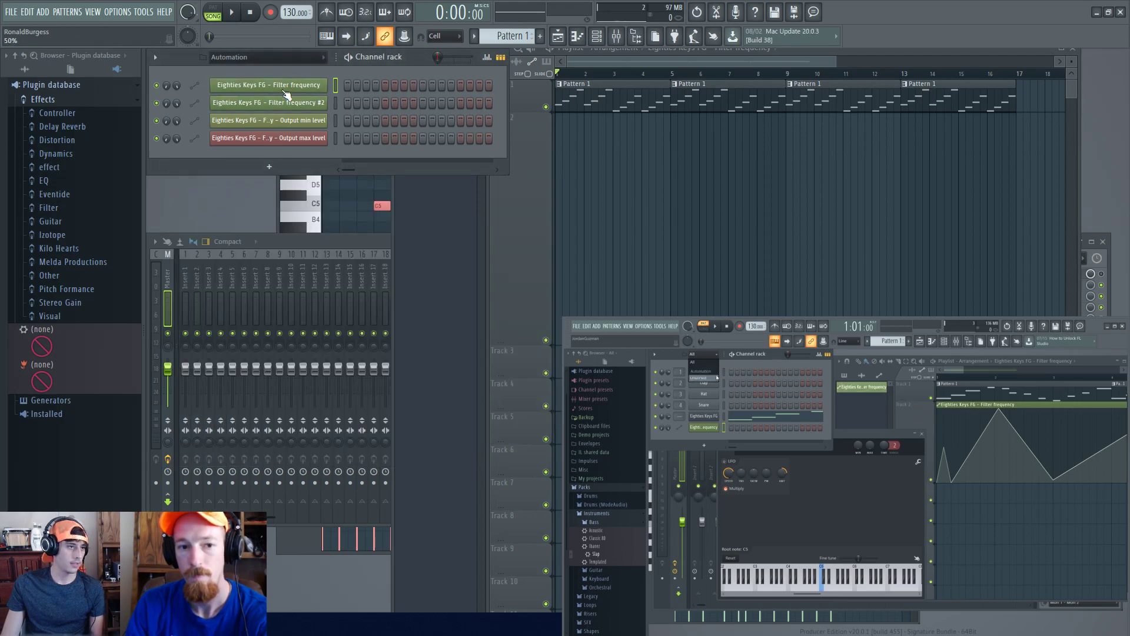
Set the Channel rack display filter back to All
{"action": "left_click", "coordinate": [604, 277]}
{"action": "right_click", "coordinate": [701, 120]}
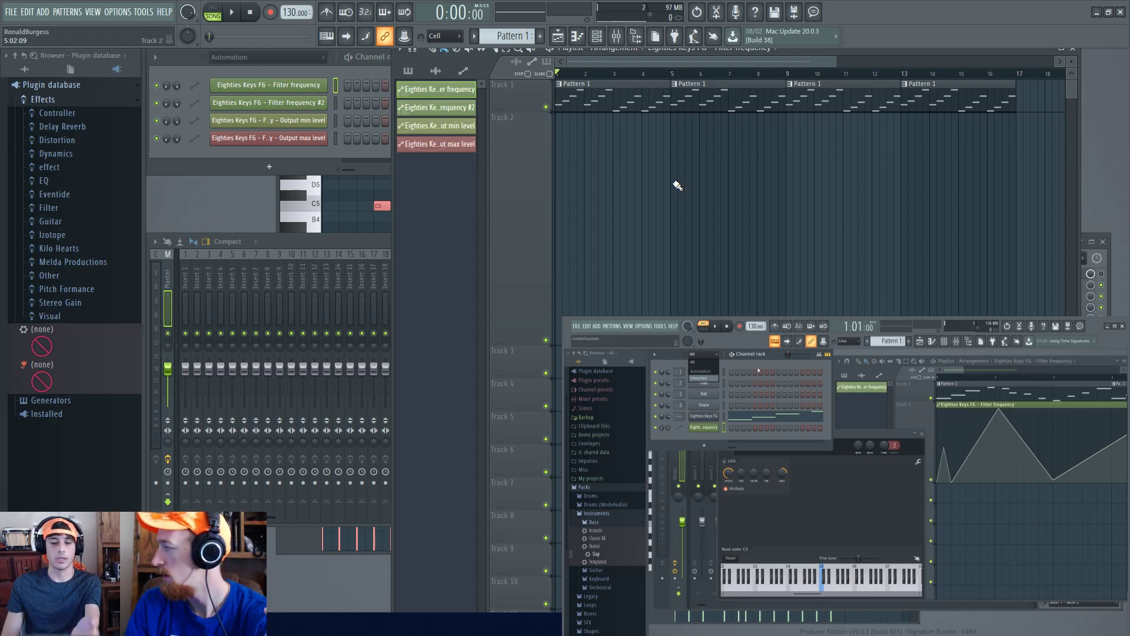
{"action": "left_click", "coordinate": [266, 58]}
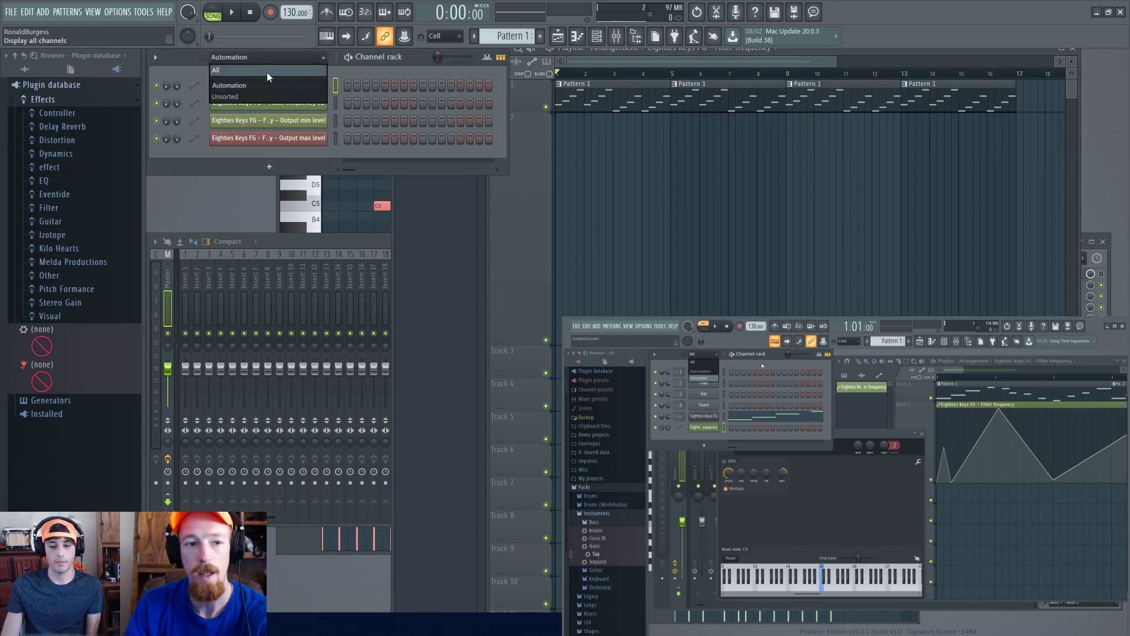
{"action": "left_click", "coordinate": [266, 70]}
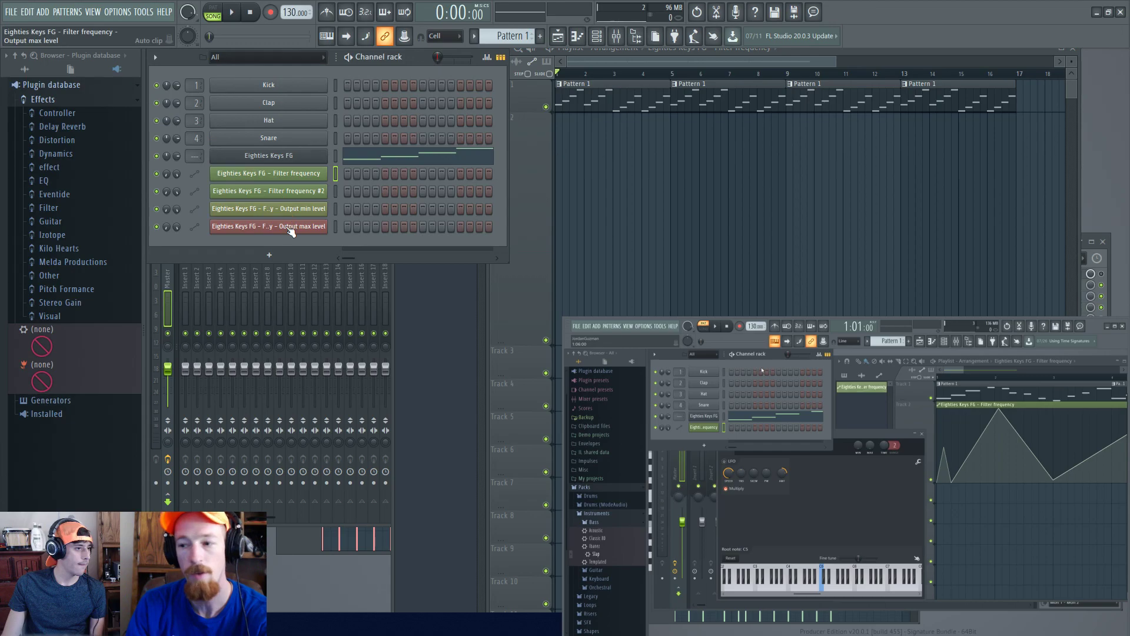
Check the automation options of the Eighties Keys FG filter freq knob, and place the filter frequency clip on Track 2 from bar 1
{"action": "left_click", "coordinate": [295, 163]}
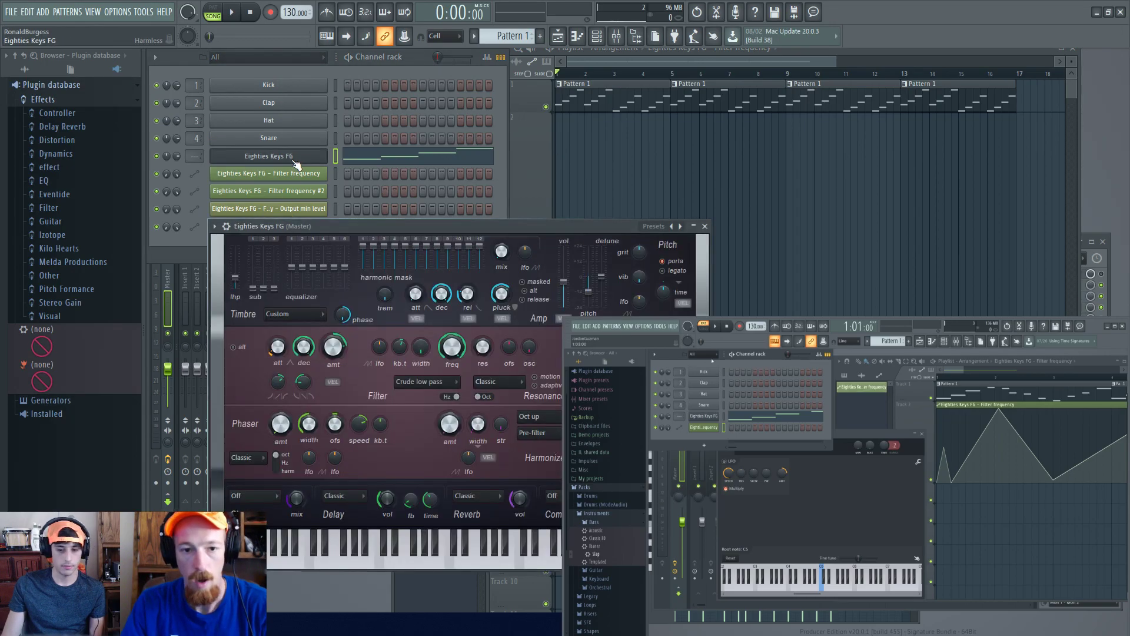
{"action": "right_click", "coordinate": [453, 353]}
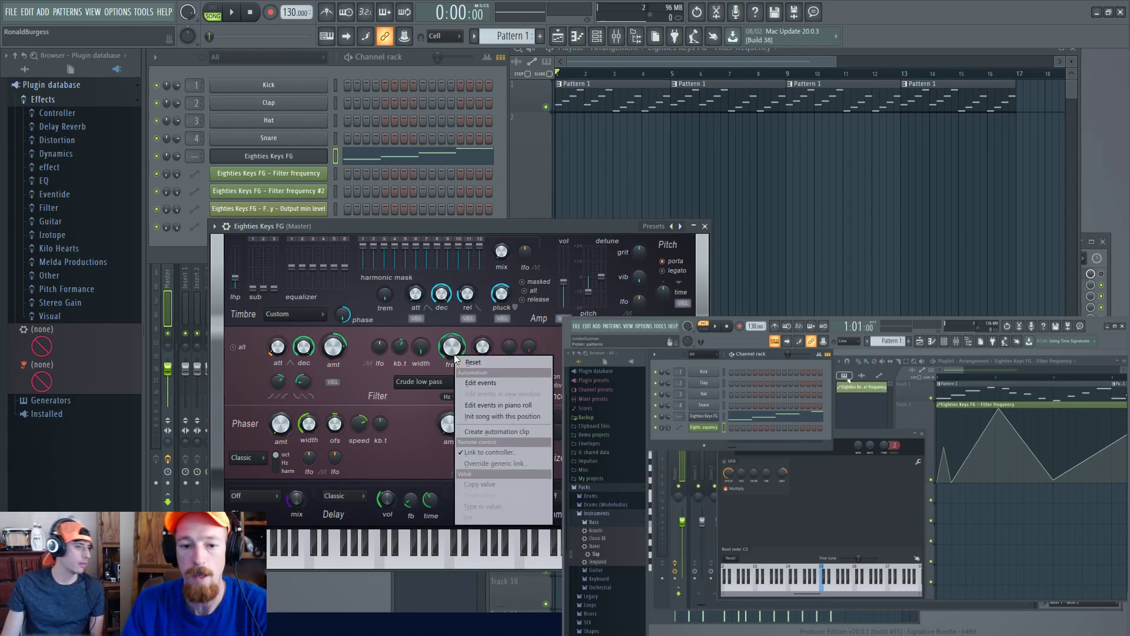
{"action": "left_click", "coordinate": [404, 307]}
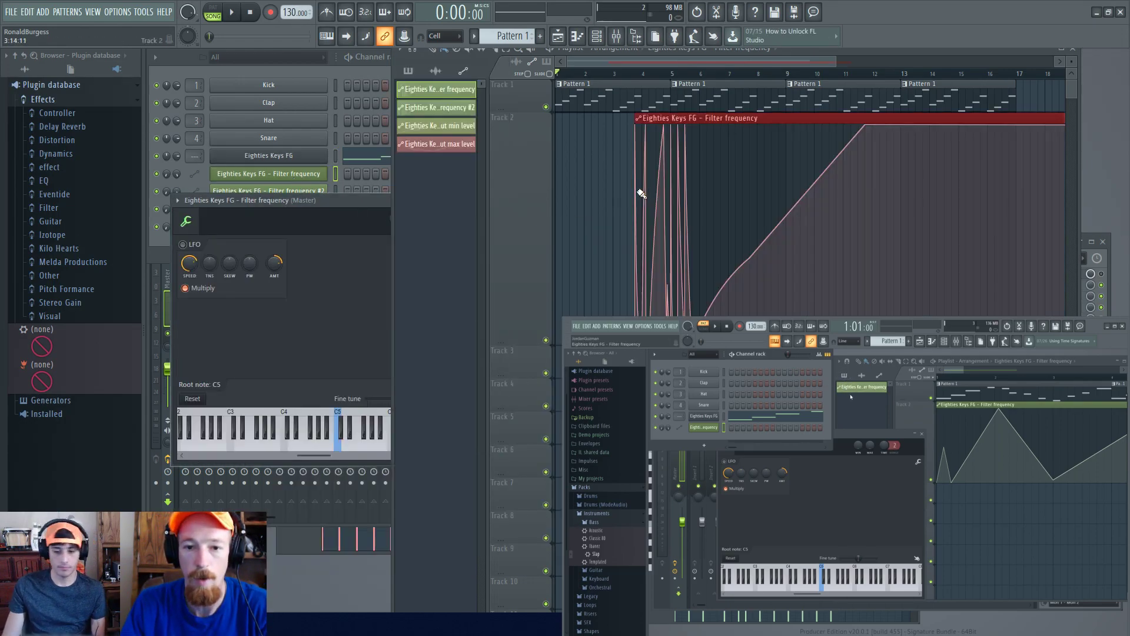
{"action": "left_click_drag", "start_coordinate": [744, 118], "coordinate": [666, 117]}
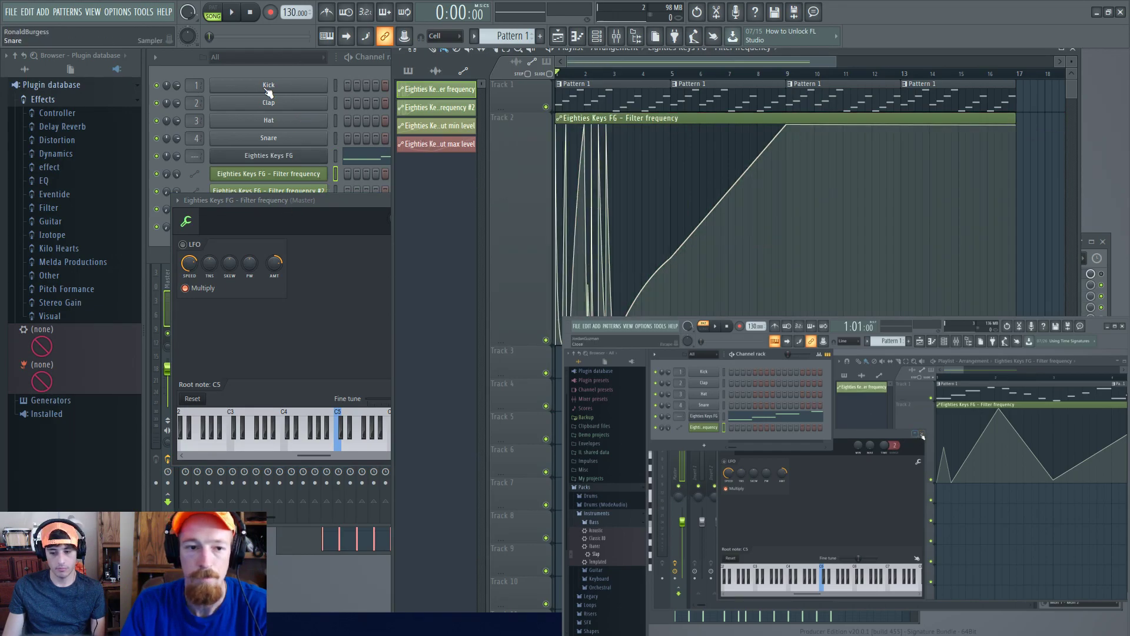
Link the pluck knob of Eighties Keys FG to the Eighties Keys FG - Filter frequency controller and play the song to check it
{"action": "left_click", "coordinate": [266, 72]}
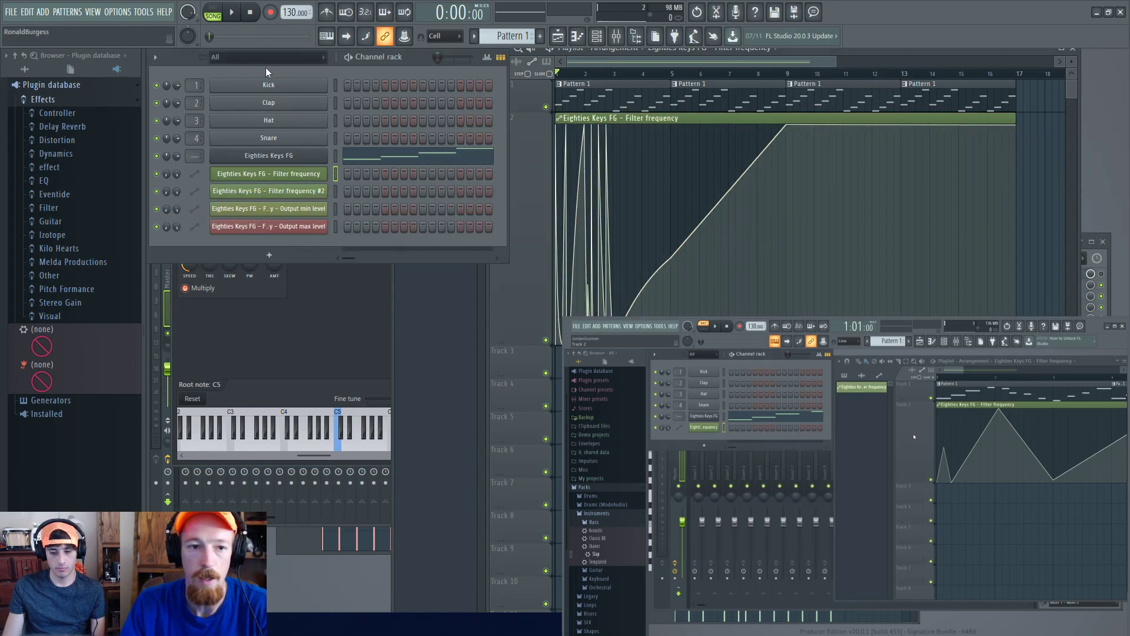
{"action": "left_click", "coordinate": [301, 158]}
{"action": "left_click_drag", "start_coordinate": [470, 225], "coordinate": [484, 189]}
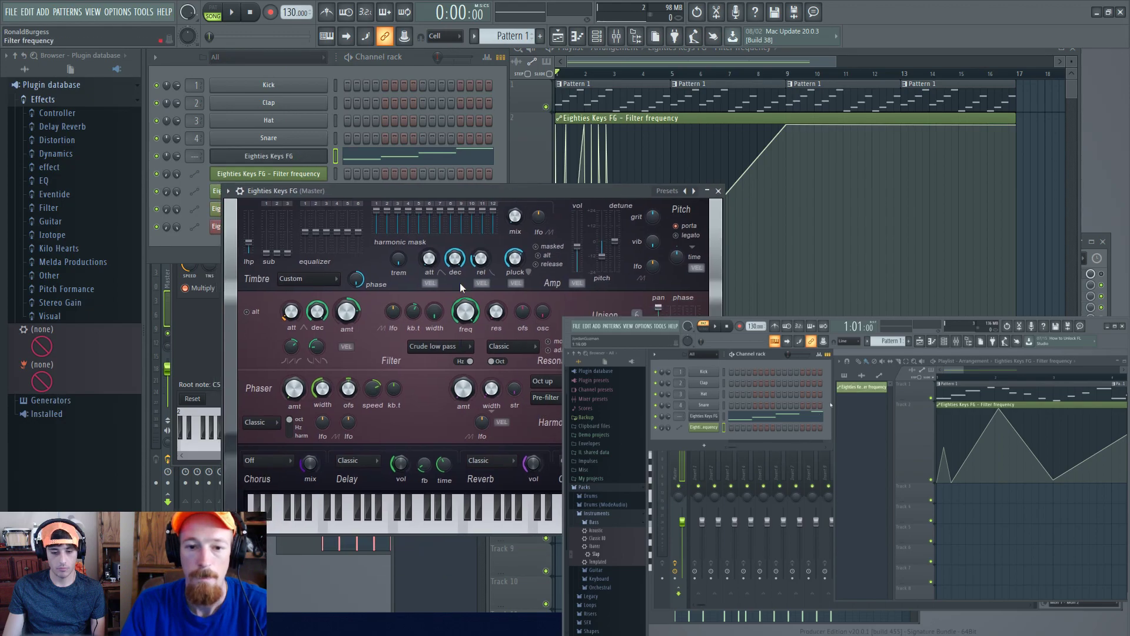
{"action": "right_click", "coordinate": [516, 259]}
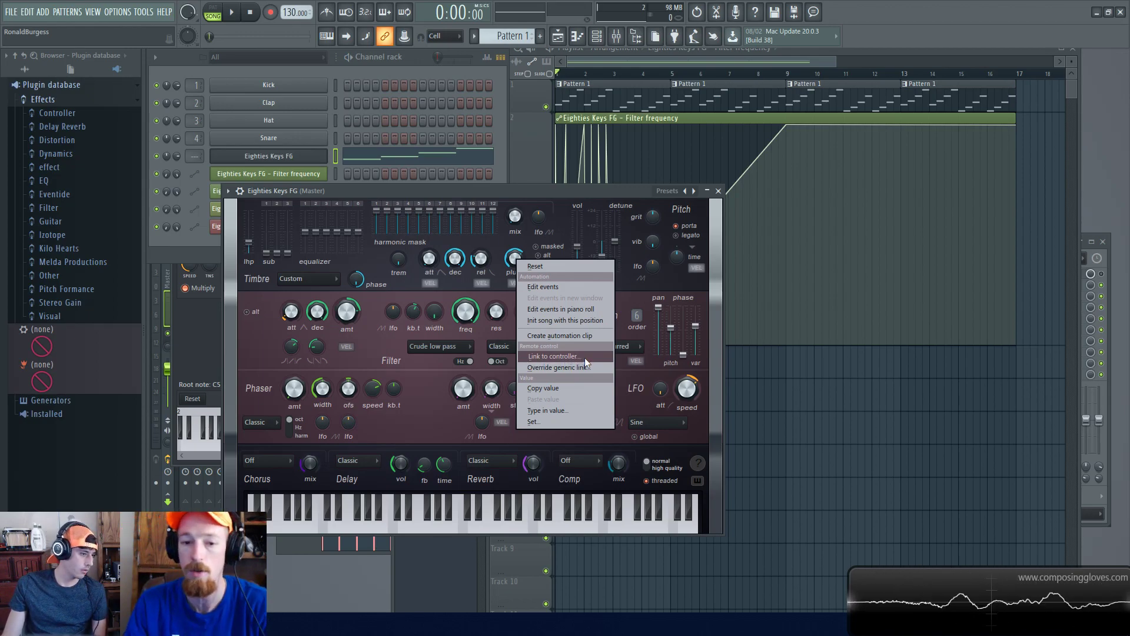
{"action": "left_click", "coordinate": [585, 358]}
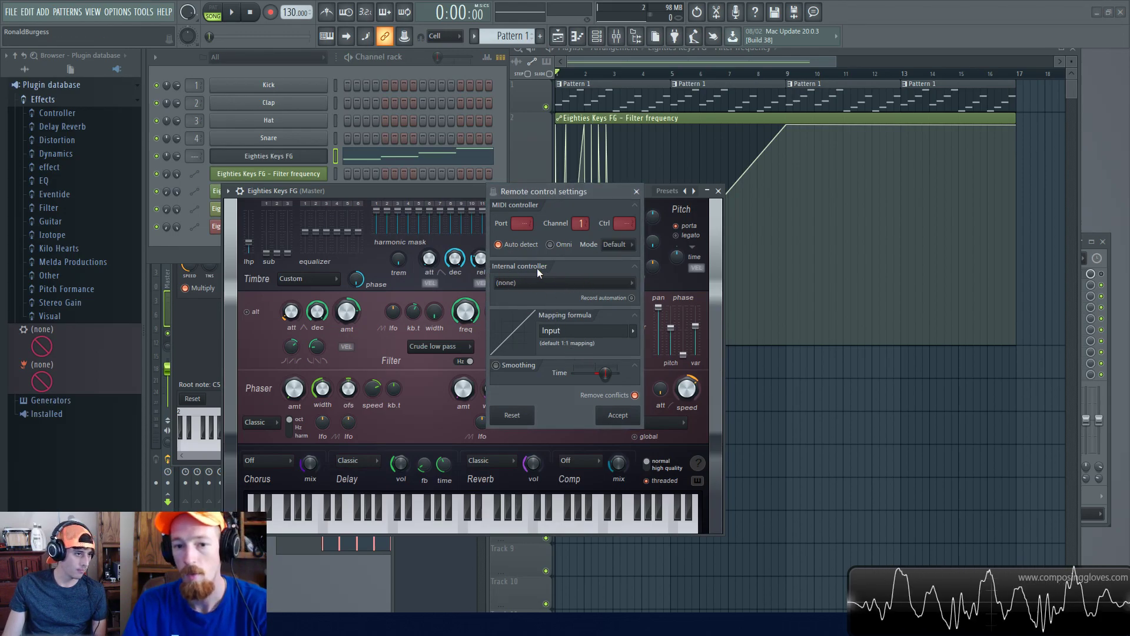
{"action": "left_click", "coordinate": [569, 282]}
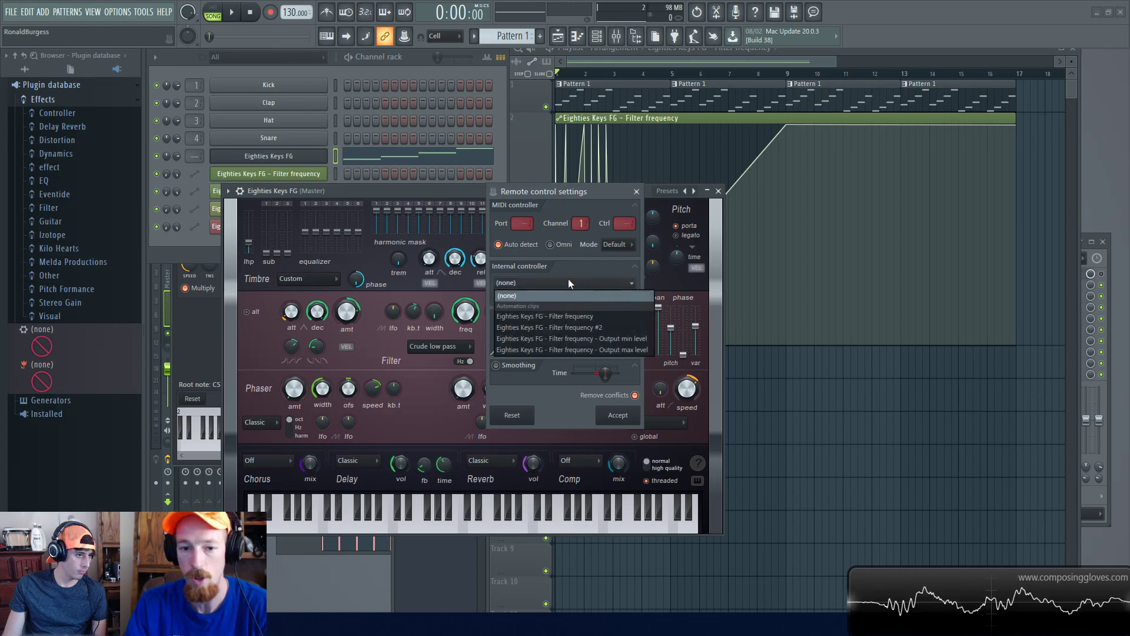
{"action": "left_click", "coordinate": [556, 317]}
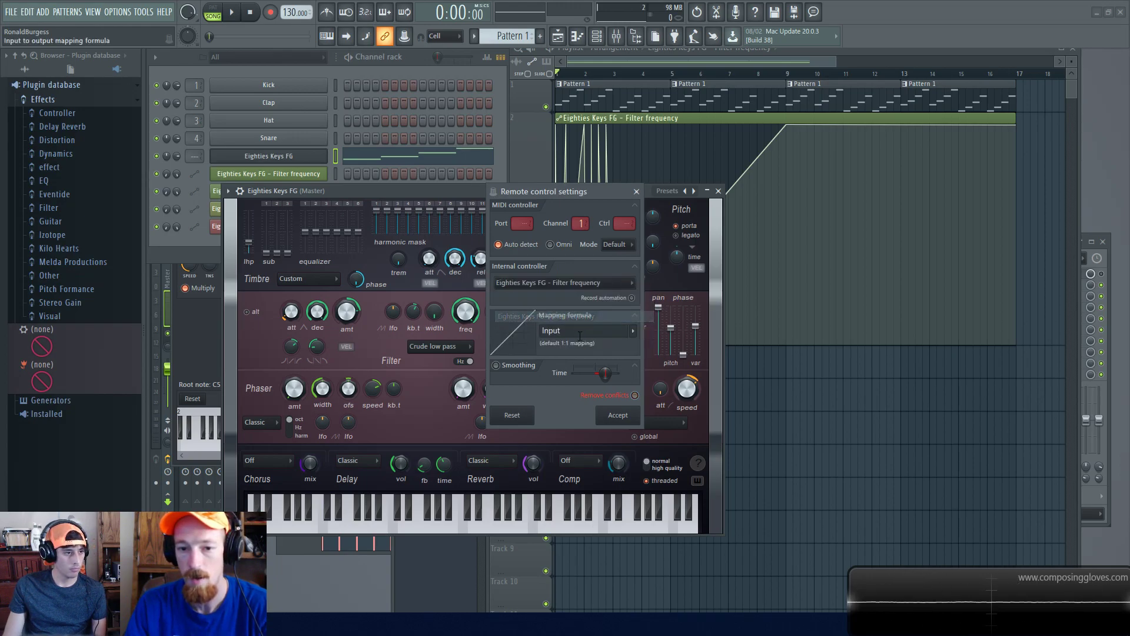
{"action": "left_click", "coordinate": [618, 415]}
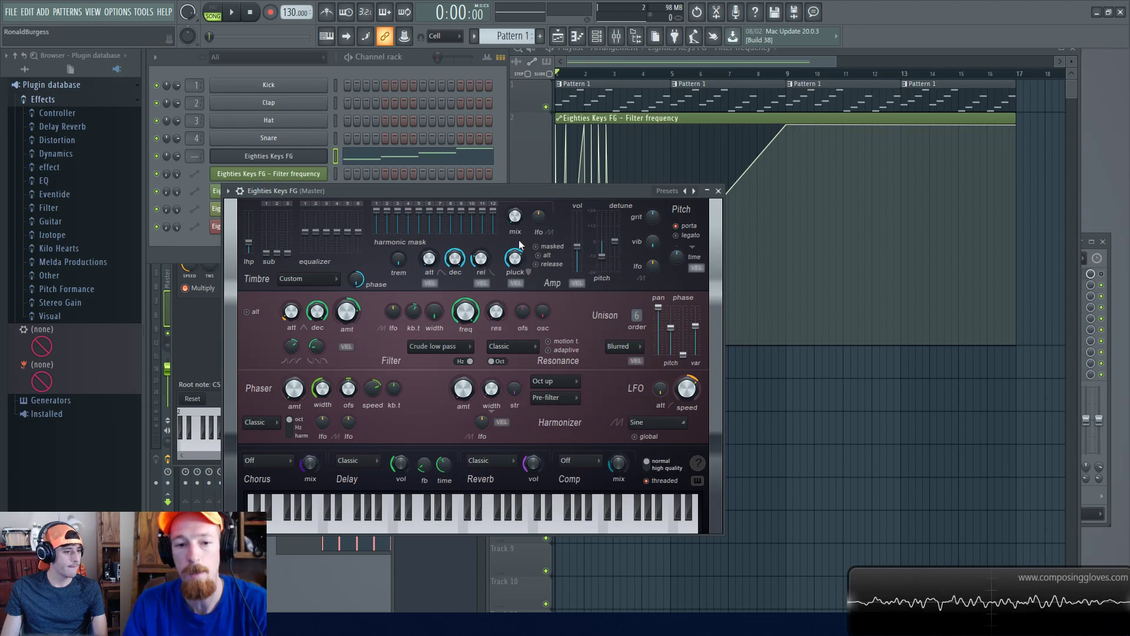
{"action": "key", "text": "space"}
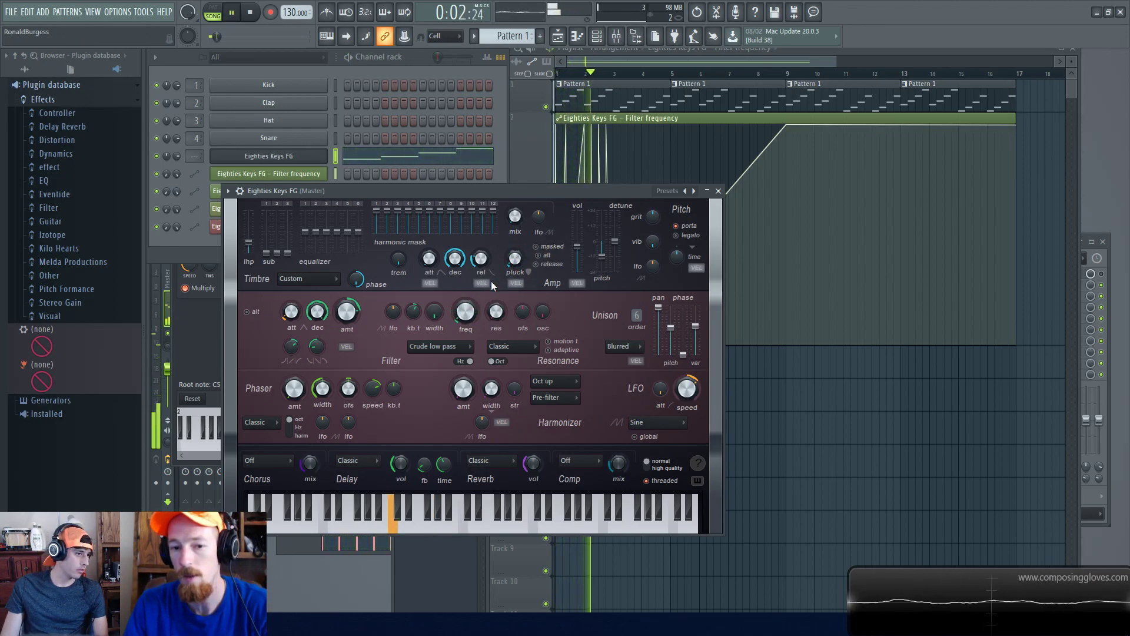
{"action": "key", "text": "space"}
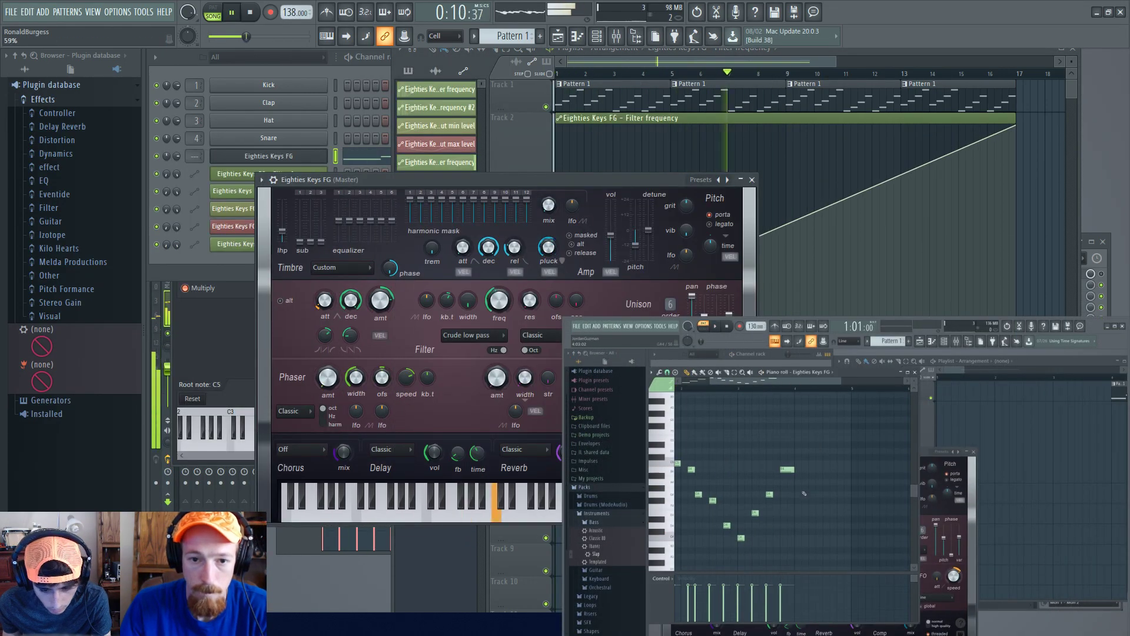
Audition snare samples in the browser's full listing and load a chosen one into the Channel rack
{"action": "left_click", "coordinate": [94, 442]}
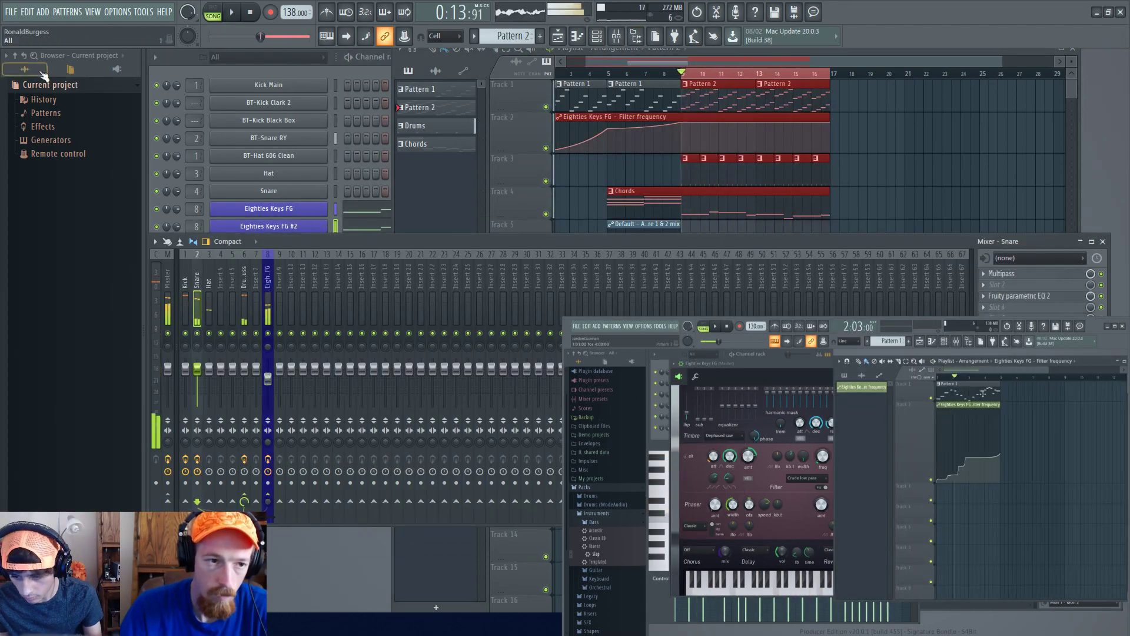
{"action": "left_click", "coordinate": [42, 72]}
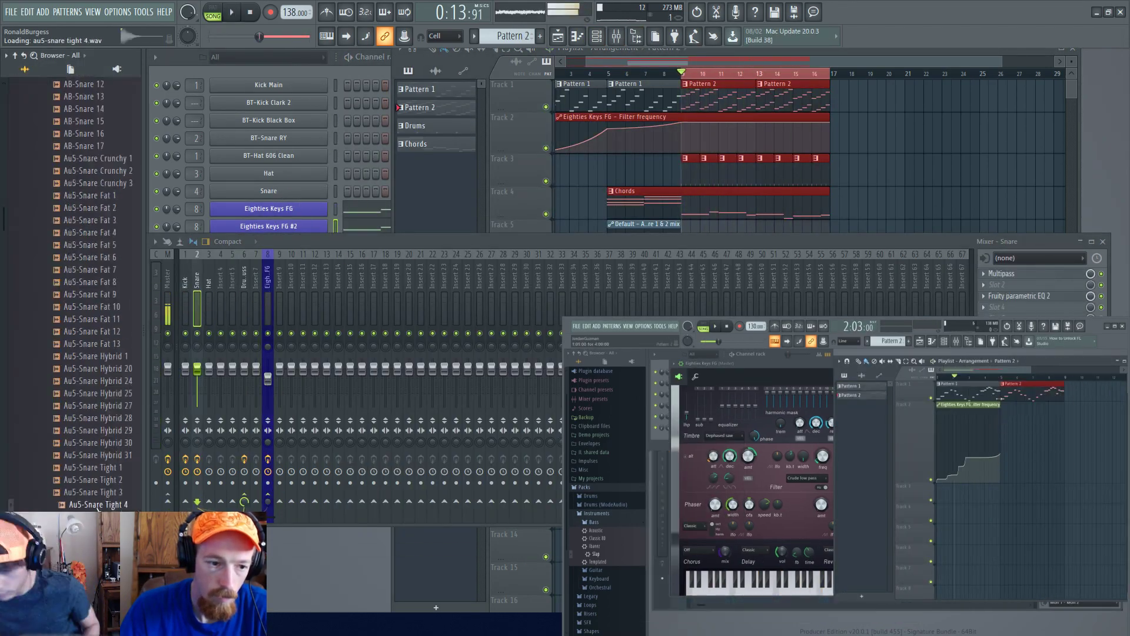
{"action": "scroll", "coordinate": [136, 436], "scroll_direction": "up", "scroll_amount": 10}
{"action": "left_click", "coordinate": [138, 430]}
{"action": "scroll", "coordinate": [136, 435], "scroll_direction": "up", "scroll_amount": 10}
{"action": "left_click", "coordinate": [135, 435]}
{"action": "scroll", "coordinate": [136, 435], "scroll_direction": "up", "scroll_amount": 10}
{"action": "left_click_drag", "start_coordinate": [118, 418], "coordinate": [291, 207]}
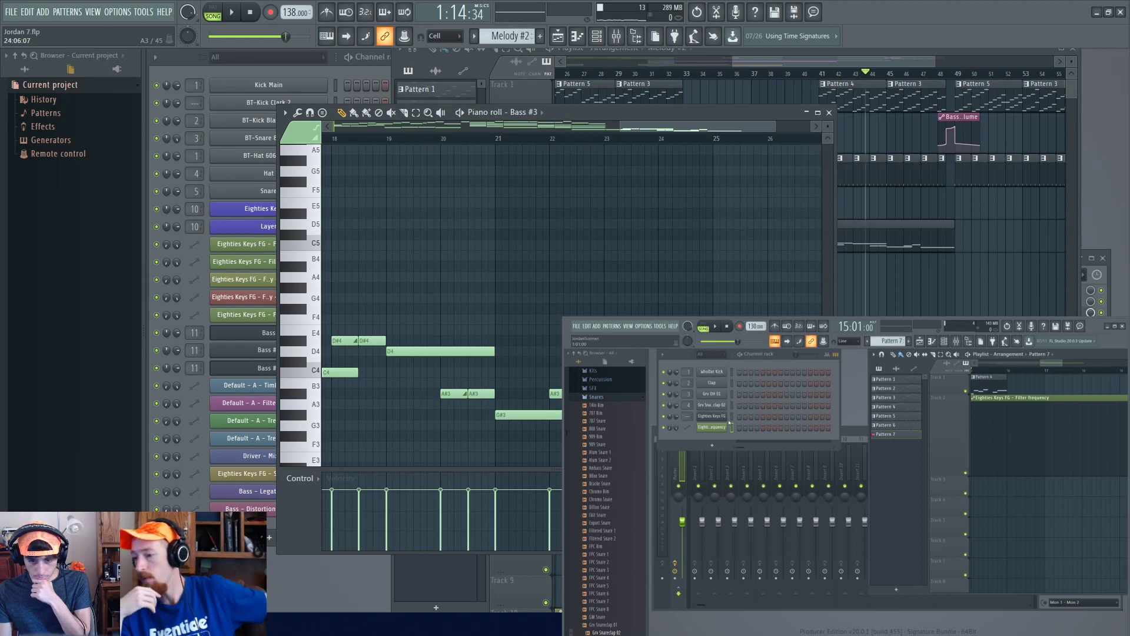
Play the second project's arrangement from bar 1 and stop playback
{"action": "left_click", "coordinate": [706, 431]}
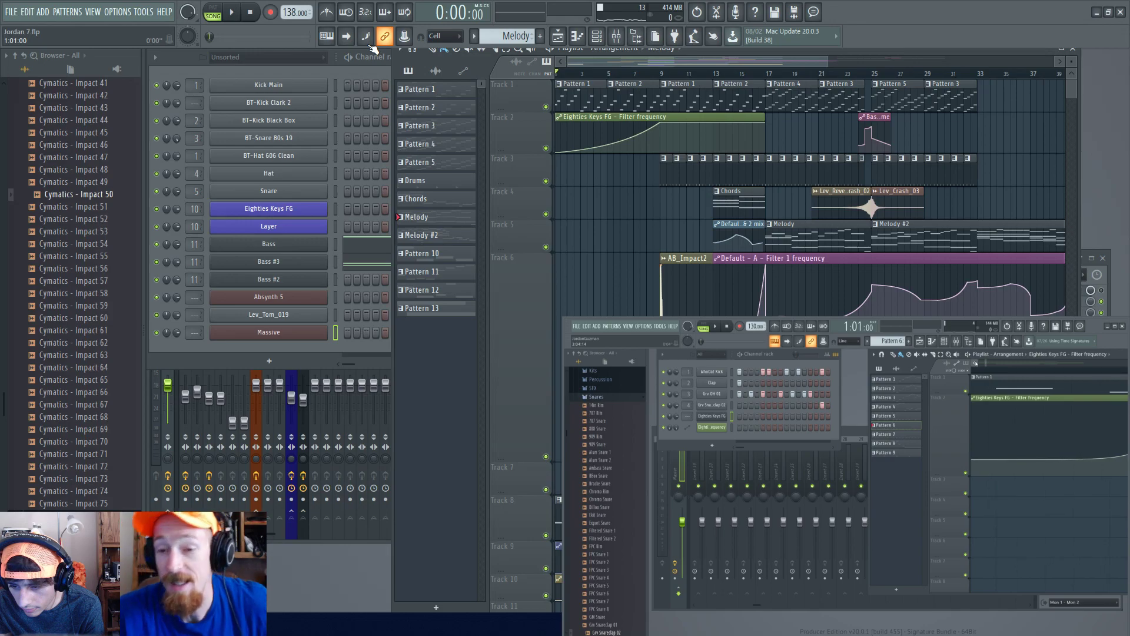
{"action": "scroll", "coordinate": [613, 314], "scroll_direction": "down", "scroll_amount": 1}
{"action": "scroll", "coordinate": [613, 313], "scroll_direction": "down", "scroll_amount": 3}
{"action": "scroll", "coordinate": [608, 283], "scroll_direction": "up", "scroll_amount": 5}
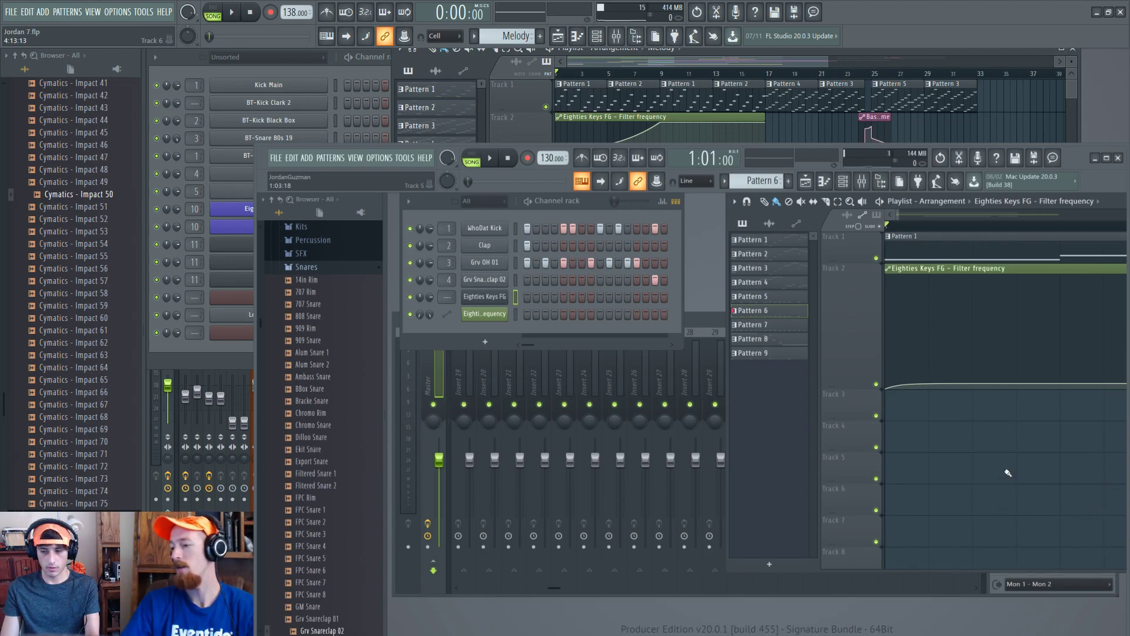
{"action": "key", "text": "space"}
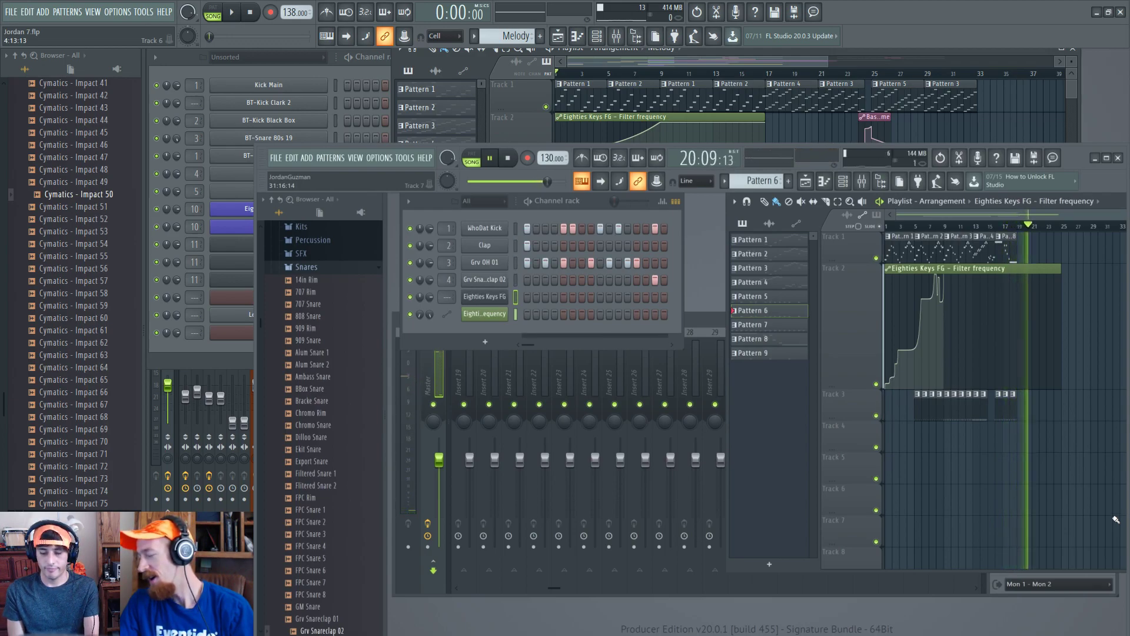
{"action": "key", "text": "space"}
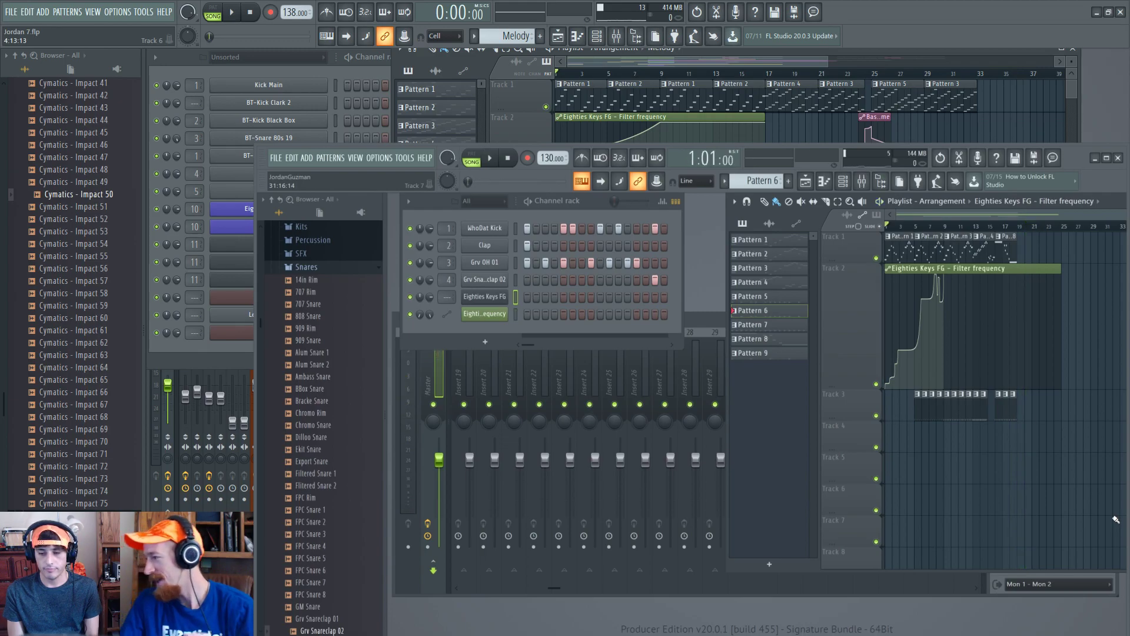
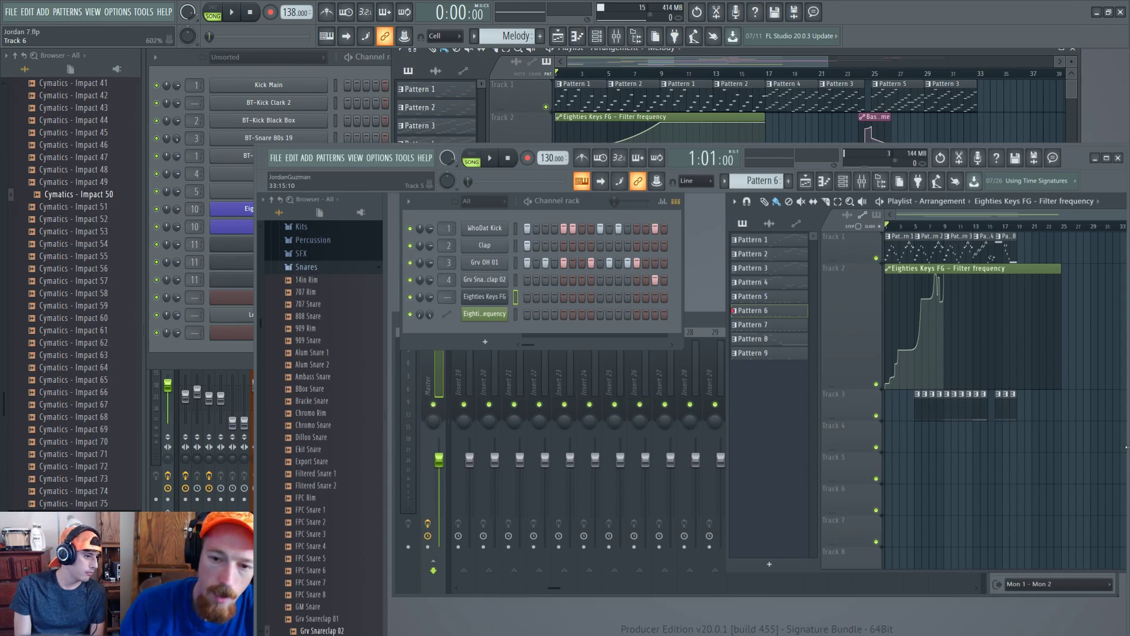
Play the Jordan 7.flp arrangement from the start and follow it in the Playlist through the Melody #2 section
{"action": "scroll", "coordinate": [809, 110], "scroll_direction": "down", "scroll_amount": 4}
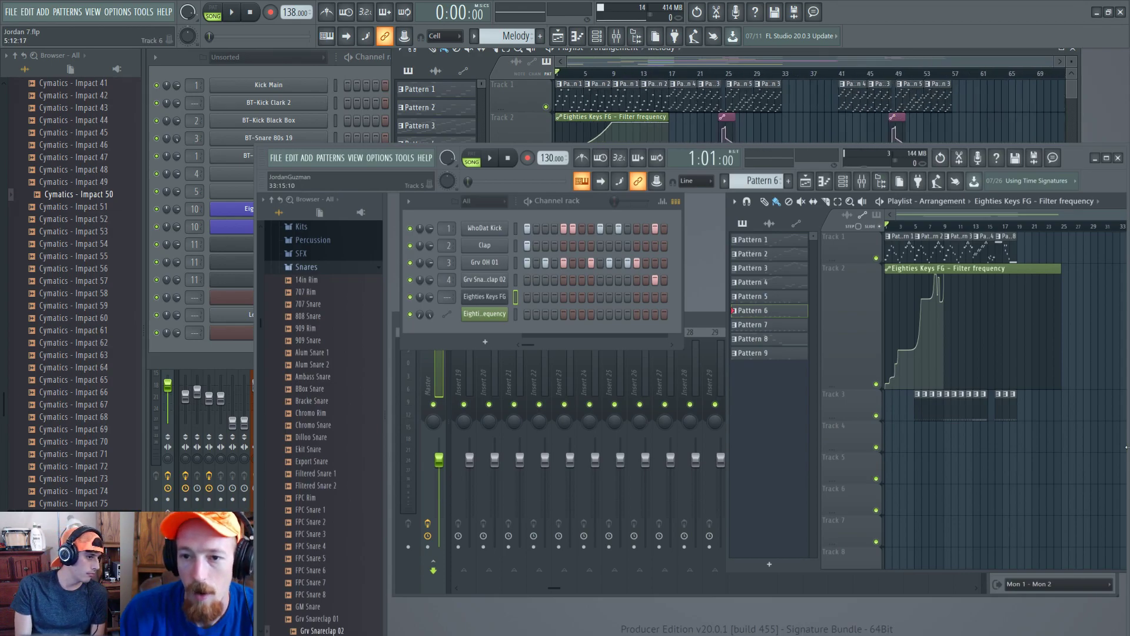
{"action": "scroll", "coordinate": [810, 110], "scroll_direction": "up", "scroll_amount": 5}
{"action": "scroll", "coordinate": [621, 200], "scroll_direction": "down", "scroll_amount": 2}
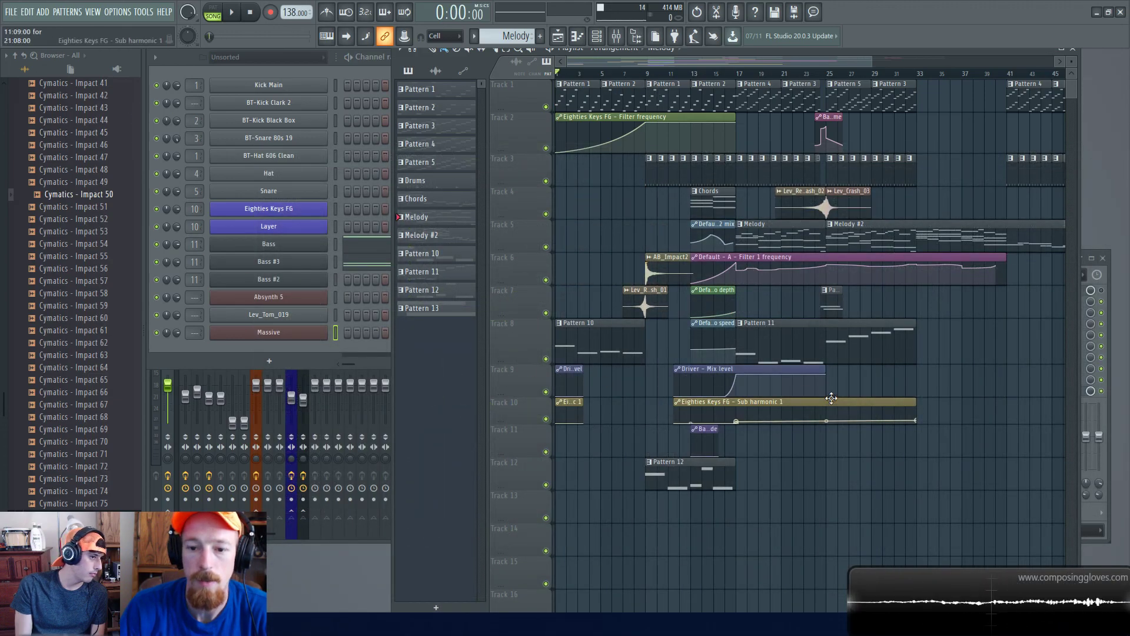
{"action": "scroll", "coordinate": [873, 422], "scroll_direction": "down", "scroll_amount": 2}
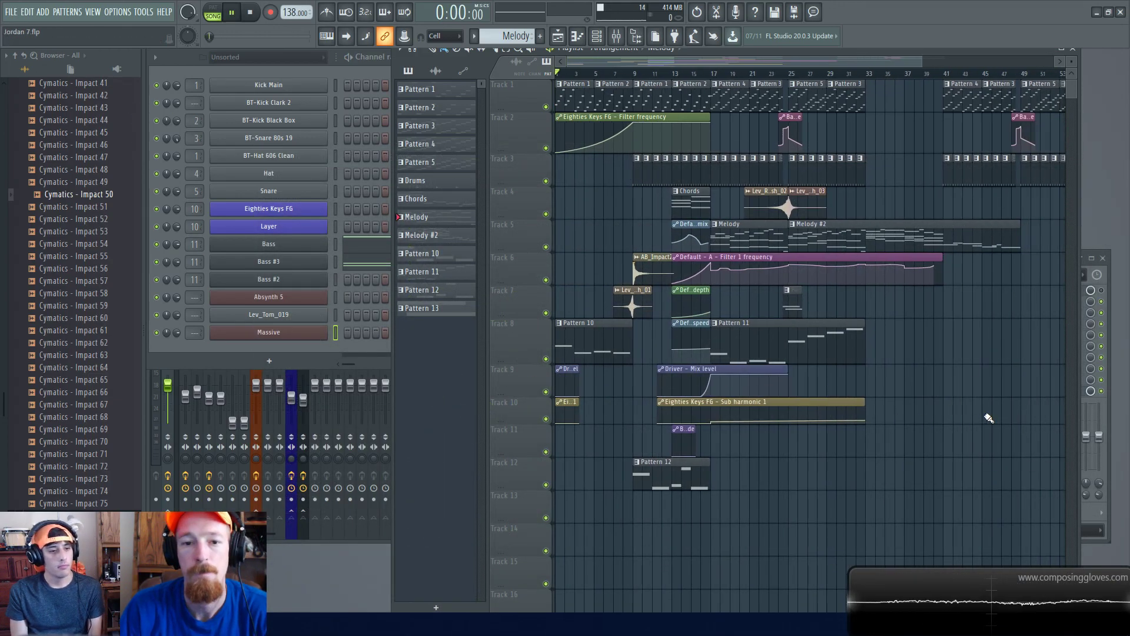
{"action": "key", "text": "space"}
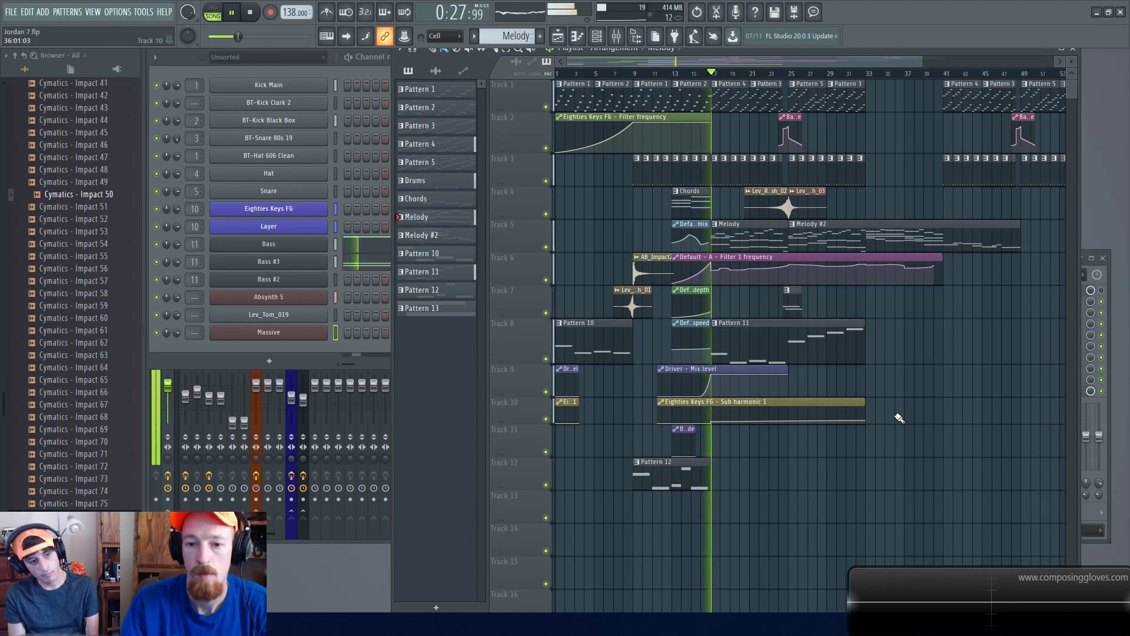
{"action": "scroll", "coordinate": [781, 364], "scroll_direction": "up", "scroll_amount": 3}
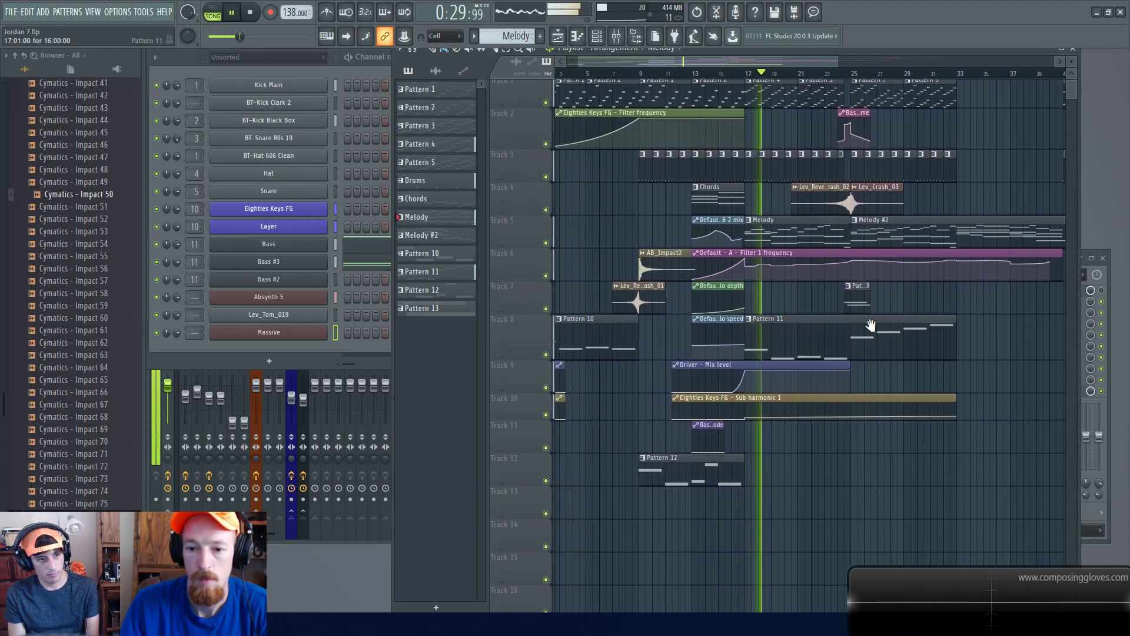
{"action": "scroll", "coordinate": [803, 377], "scroll_direction": "up", "scroll_amount": 1}
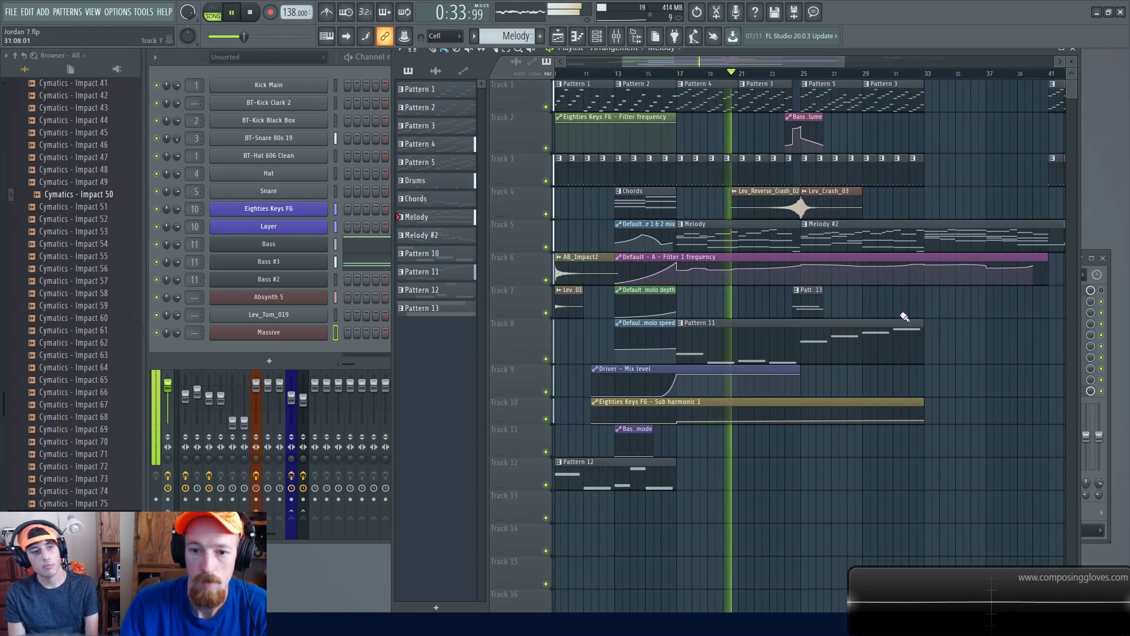
{"action": "left_click_drag", "start_coordinate": [903, 318], "coordinate": [803, 323]}
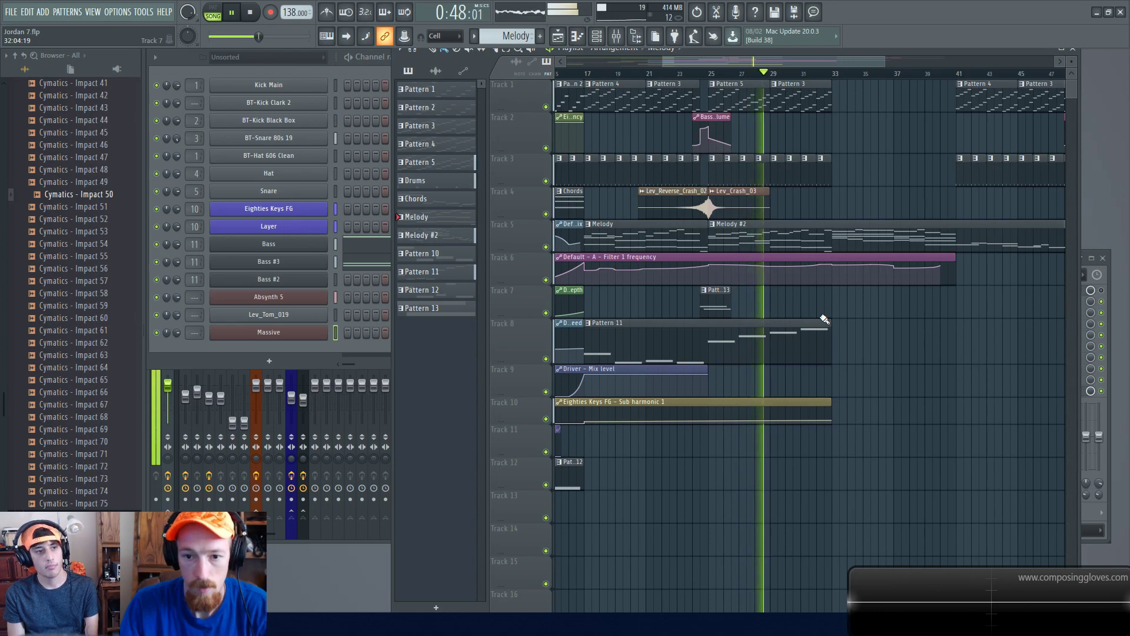
{"action": "scroll", "coordinate": [824, 318], "scroll_direction": "down", "scroll_amount": 4}
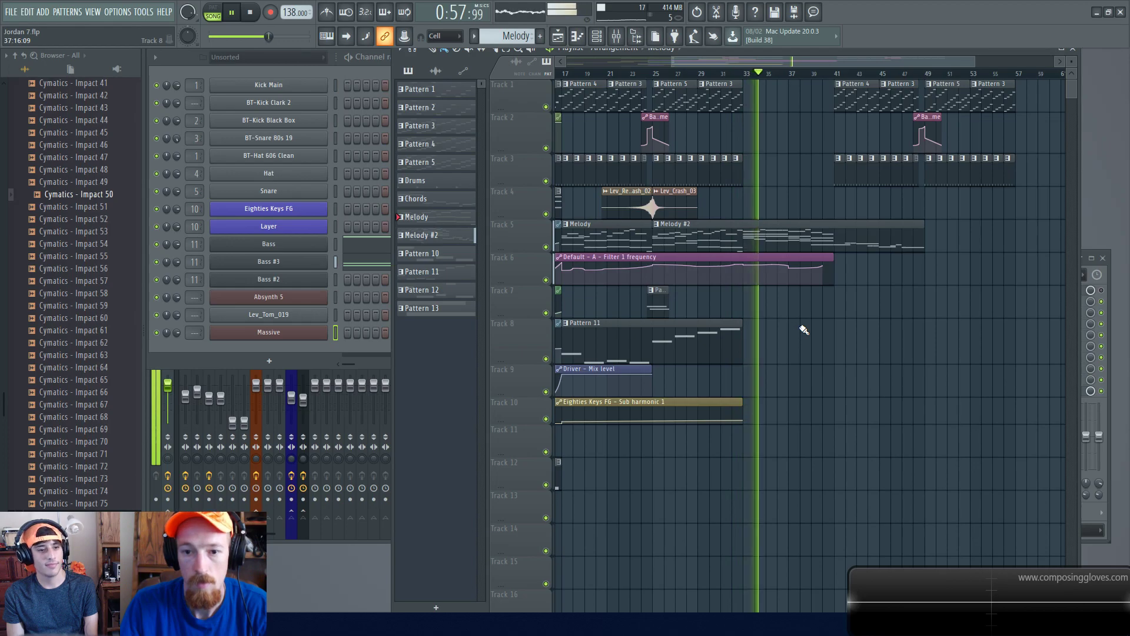
{"action": "scroll", "coordinate": [797, 312], "scroll_direction": "up", "scroll_amount": 3}
Open the Melody #2 clip in the piano roll and examine the Bass #3 notes during playback
{"action": "left_click", "coordinate": [797, 240]}
{"action": "double_click", "coordinate": [797, 240]}
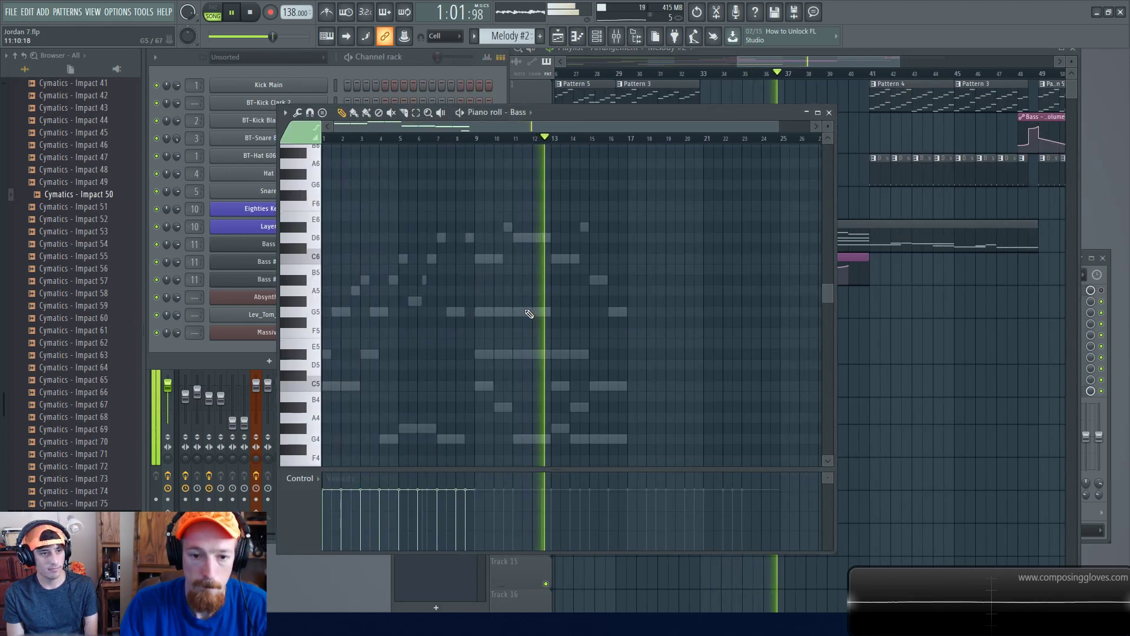
{"action": "double_click", "coordinate": [542, 313]}
{"action": "scroll", "coordinate": [566, 273], "scroll_direction": "up", "scroll_amount": 4}
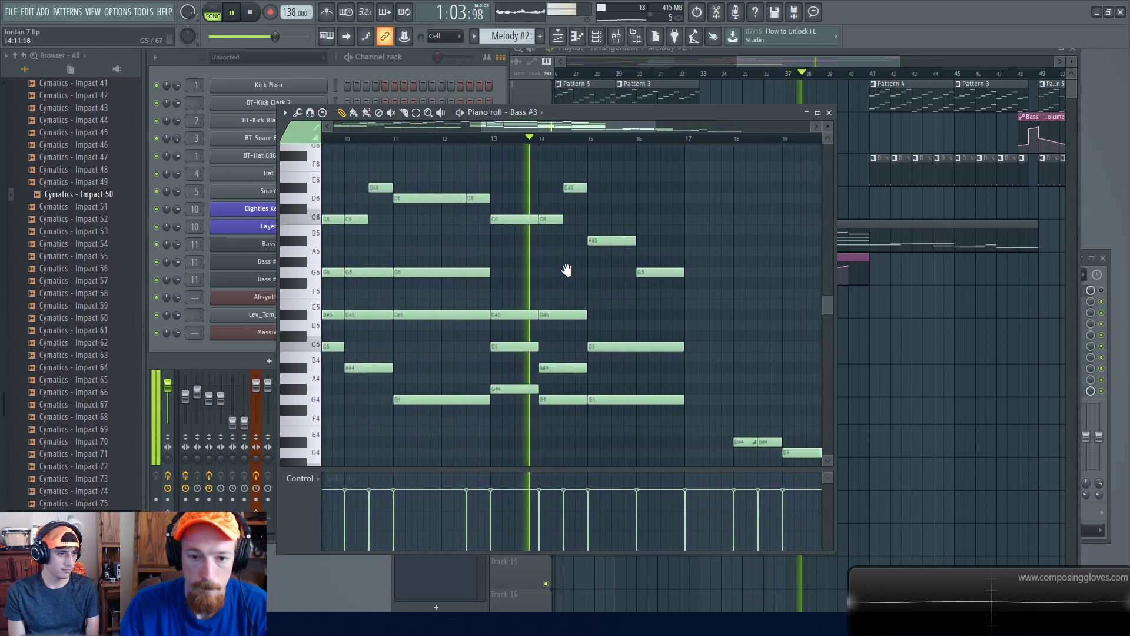
{"action": "left_click_drag", "start_coordinate": [571, 284], "coordinate": [510, 237]}
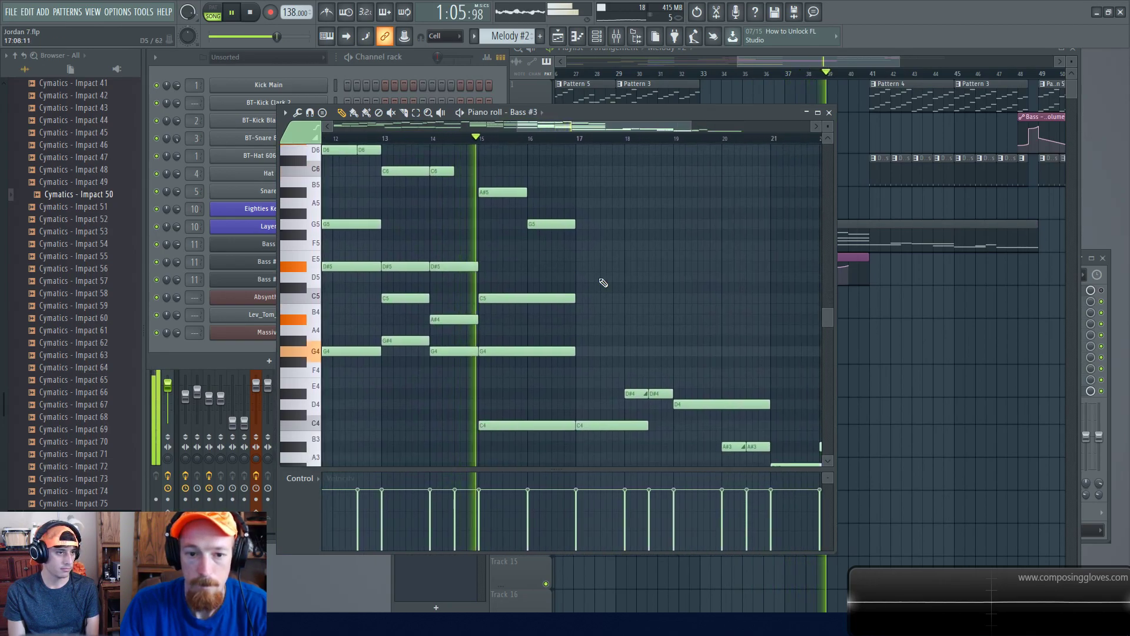
{"action": "left_click_drag", "start_coordinate": [662, 306], "coordinate": [555, 280]}
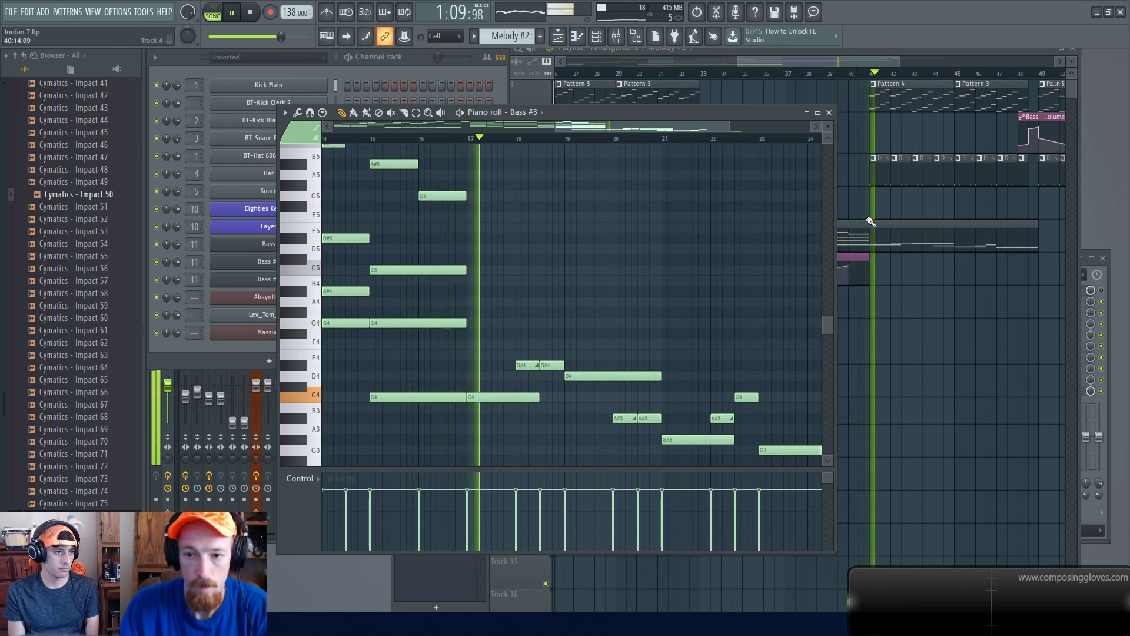
Return to the Playlist and stop the song playback
{"action": "left_click", "coordinate": [844, 219]}
{"action": "scroll", "coordinate": [844, 219], "scroll_direction": "down", "scroll_amount": 4}
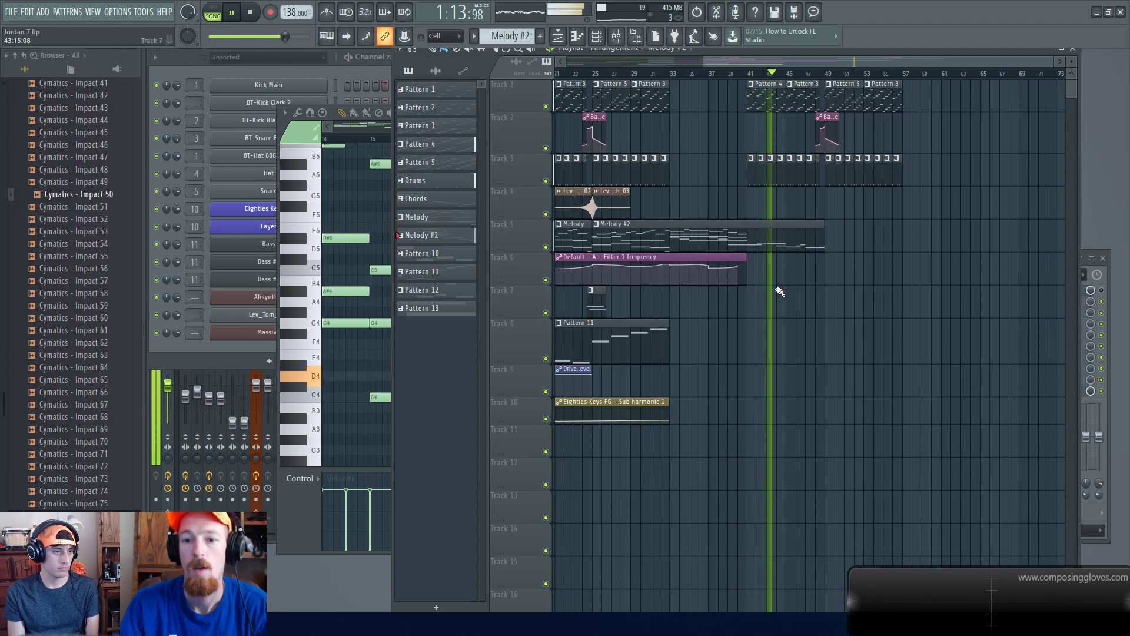
{"action": "key", "text": "space"}
Examine the stacked automation clips in the Playlist section leading into bar 17
{"action": "scroll", "coordinate": [784, 280], "scroll_direction": "down", "scroll_amount": 2}
{"action": "left_click_drag", "start_coordinate": [798, 193], "coordinate": [831, 266]}
{"action": "left_click", "coordinate": [832, 293]}
{"action": "scroll", "coordinate": [757, 270], "scroll_direction": "up", "scroll_amount": 3}
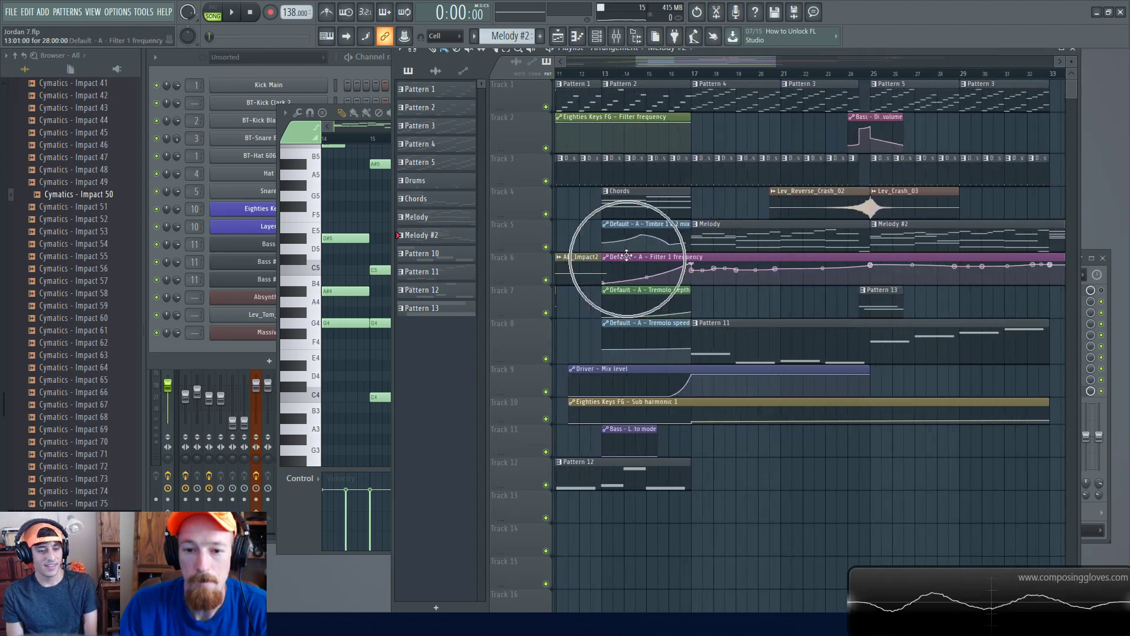
{"action": "left_click_drag", "start_coordinate": [581, 89], "coordinate": [726, 505]}
{"action": "left_click", "coordinate": [616, 230]}
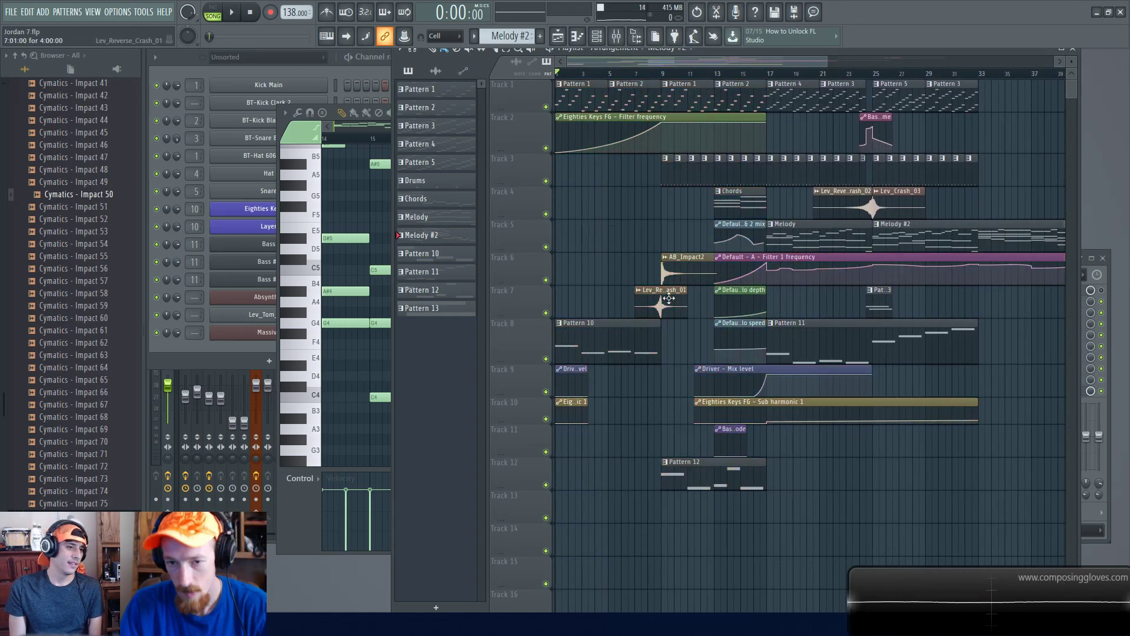
Point out the Filter frequency clip on Track 2 and open the first Pattern 1 clip on Track 1
{"action": "scroll", "coordinate": [615, 253], "scroll_direction": "up", "scroll_amount": 4}
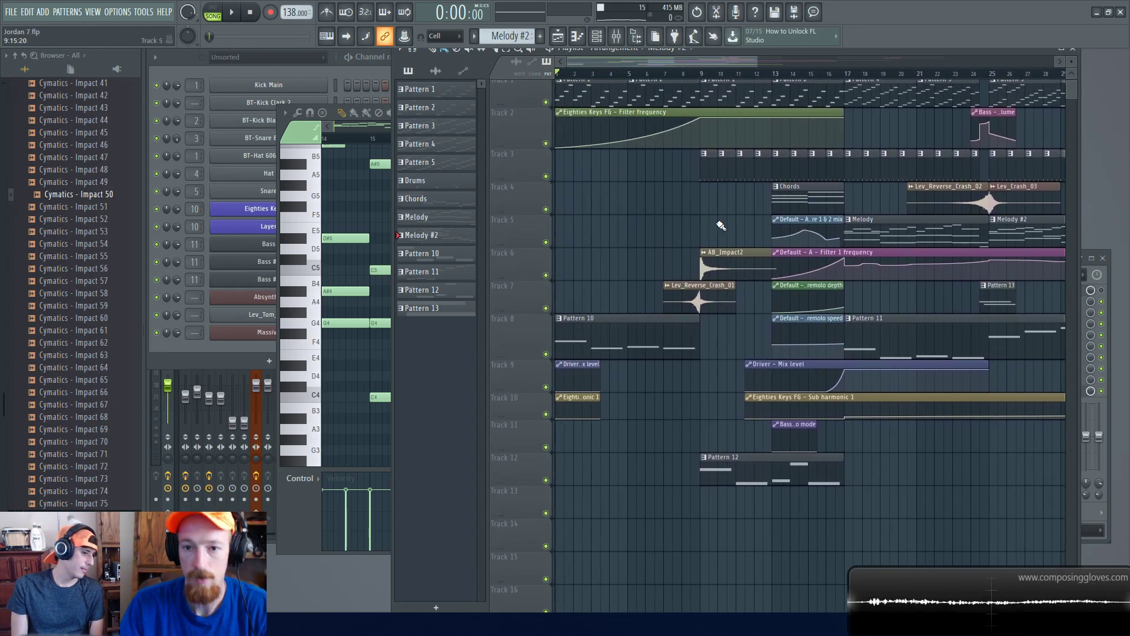
{"action": "left_click_drag", "start_coordinate": [612, 160], "coordinate": [688, 134]}
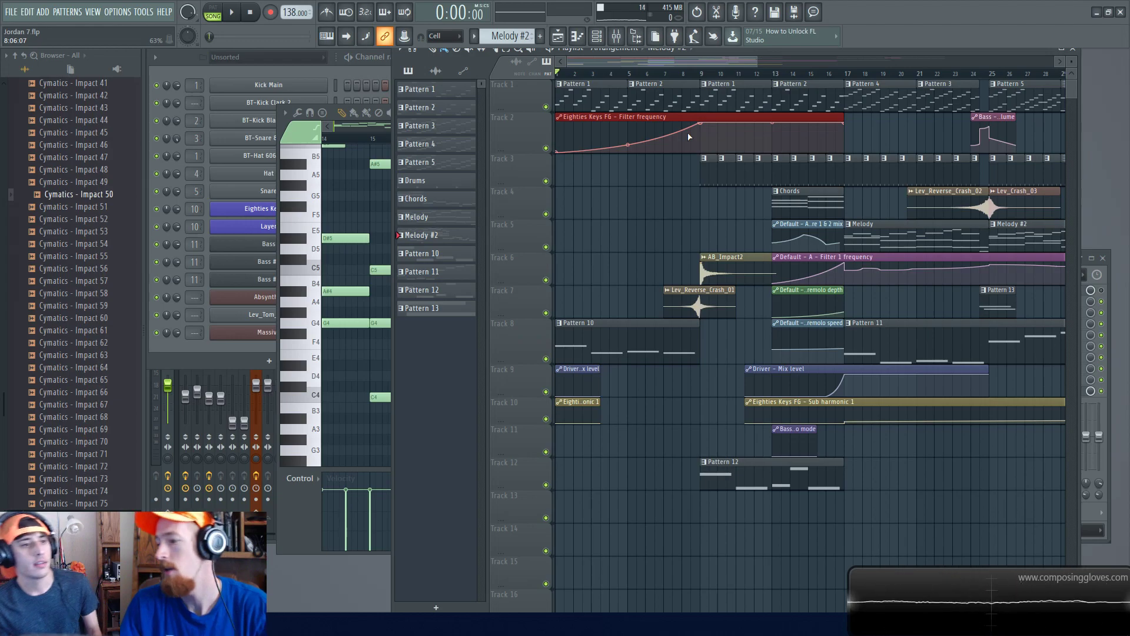
{"action": "double_click", "coordinate": [612, 99]}
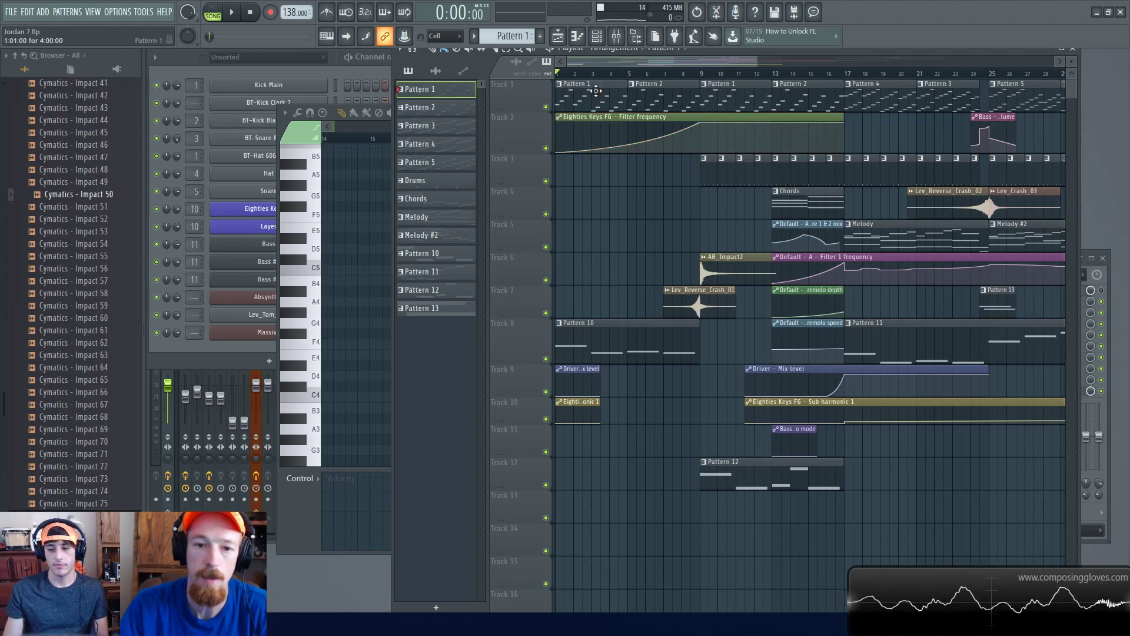
Open the Eighties Keys FG synth, watch its filter frequency knob during song playback, then stop and close the synth
{"action": "left_click", "coordinate": [349, 95]}
{"action": "left_click", "coordinate": [303, 212]}
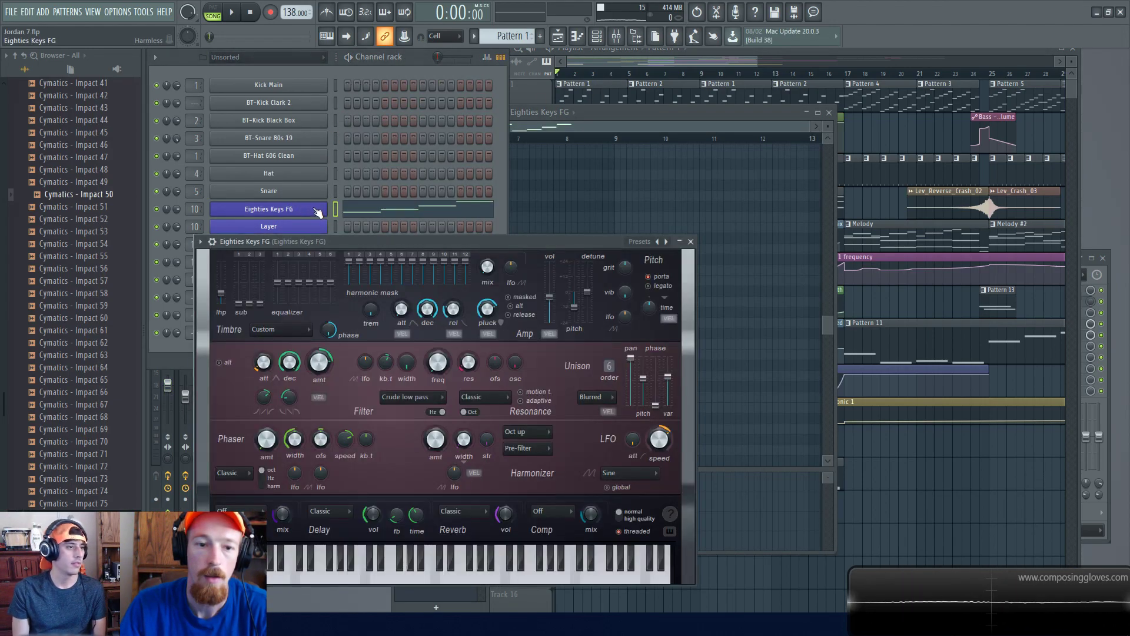
{"action": "key", "text": "space"}
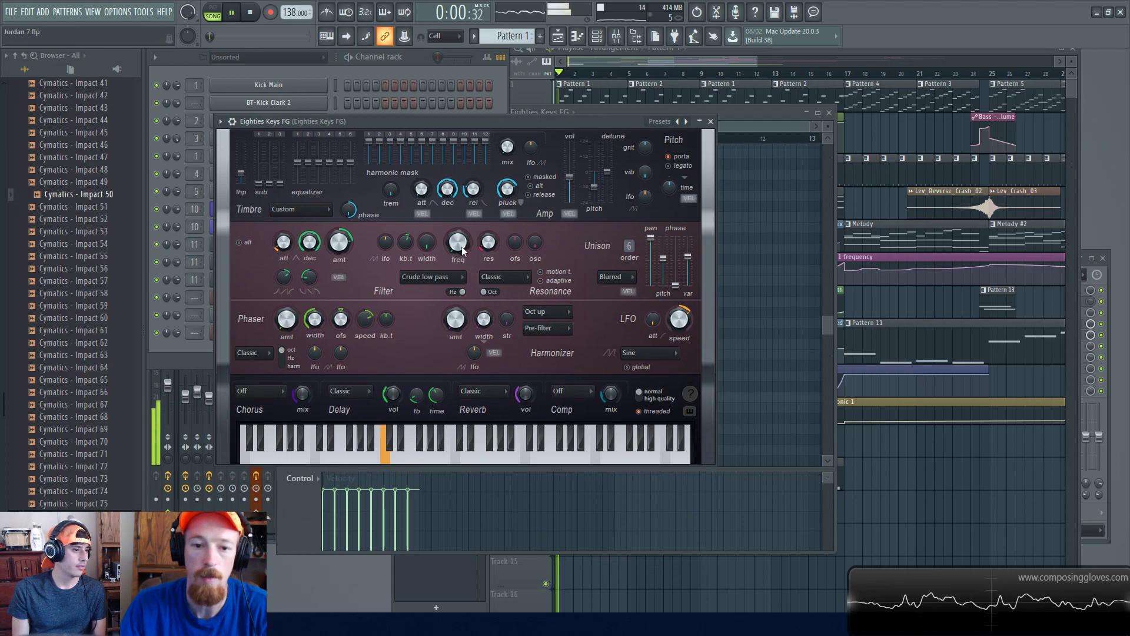
{"action": "key", "text": "F5"}
{"action": "left_click", "coordinate": [368, 122]}
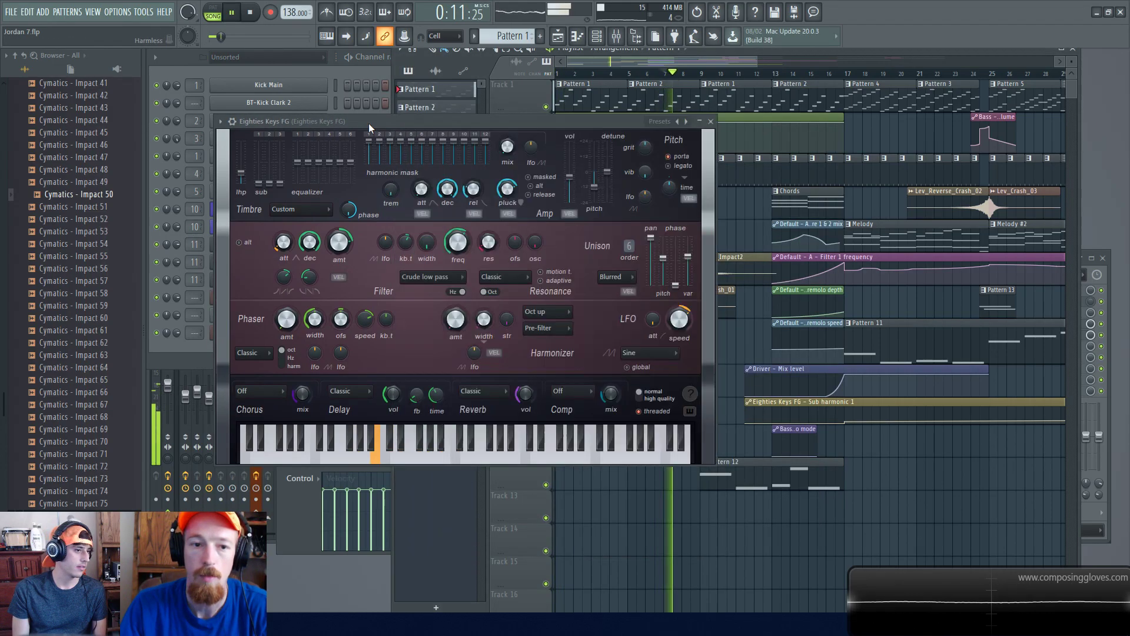
{"action": "key", "text": "space"}
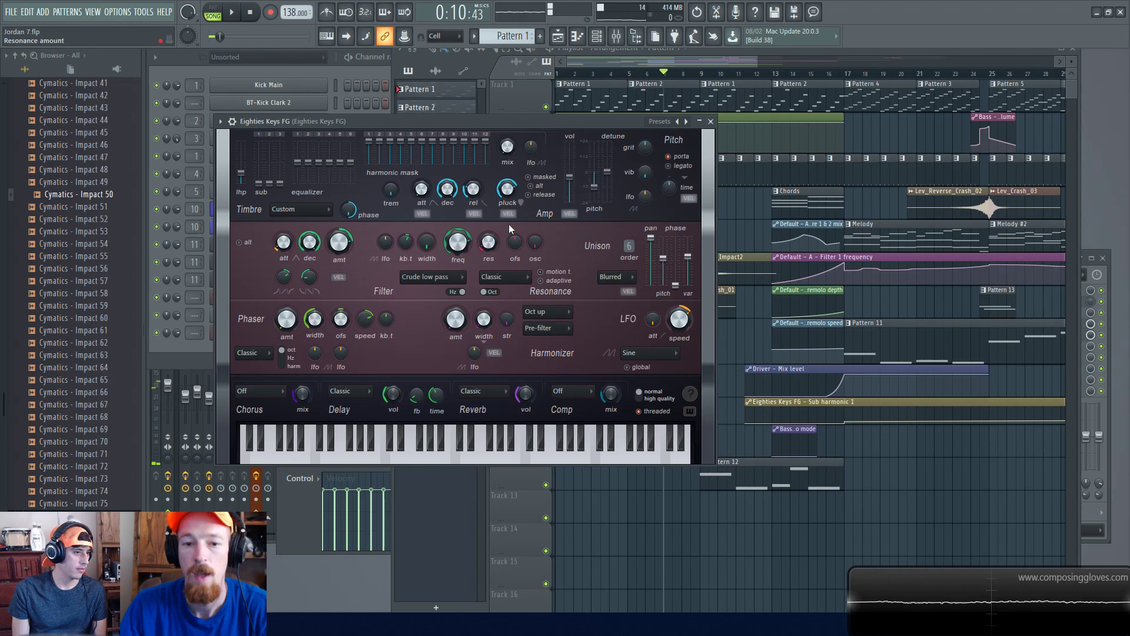
{"action": "left_click", "coordinate": [710, 121]}
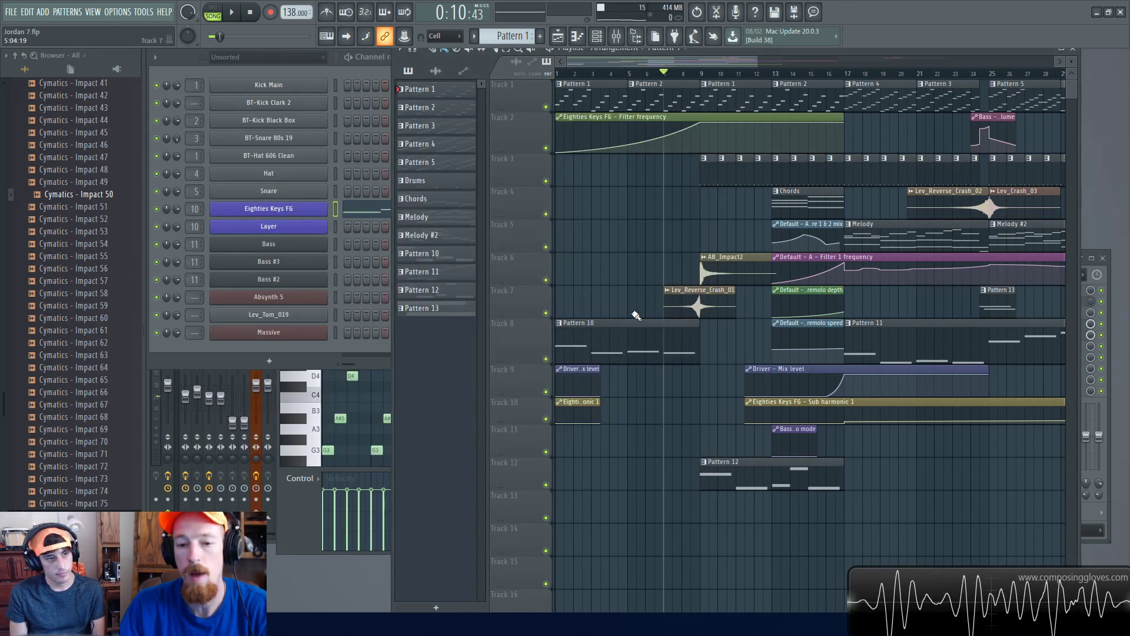
Select the short Driver and Sub harmonic automation clips at the song start, followed by the longer matching clips on Tracks 9 and 10
{"action": "scroll", "coordinate": [634, 314], "scroll_direction": "down", "scroll_amount": 3}
{"action": "left_click_drag", "start_coordinate": [611, 307], "coordinate": [558, 271]}
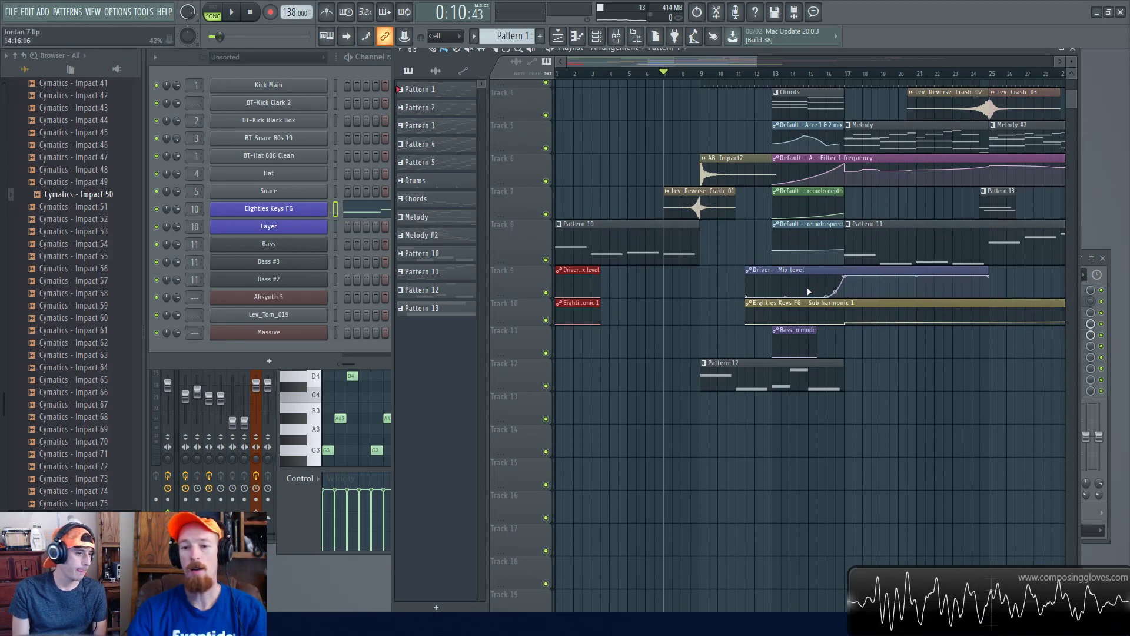
{"action": "left_click_drag", "start_coordinate": [842, 268], "coordinate": [915, 319]}
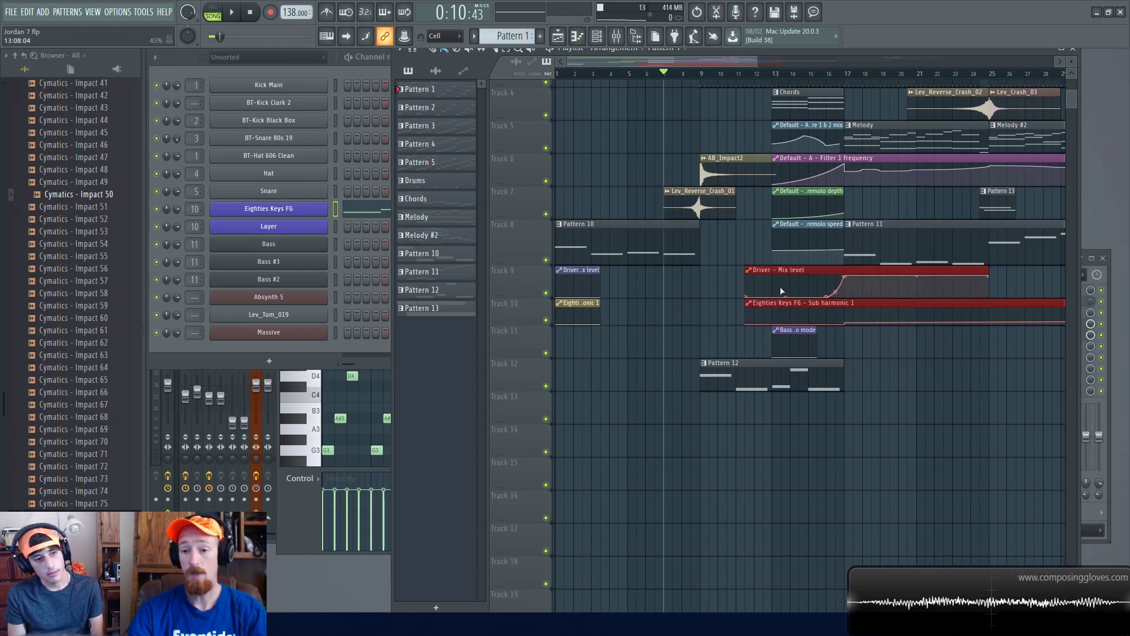
{"action": "left_click_drag", "start_coordinate": [921, 268], "coordinate": [763, 288]}
{"action": "left_click", "coordinate": [881, 303]}
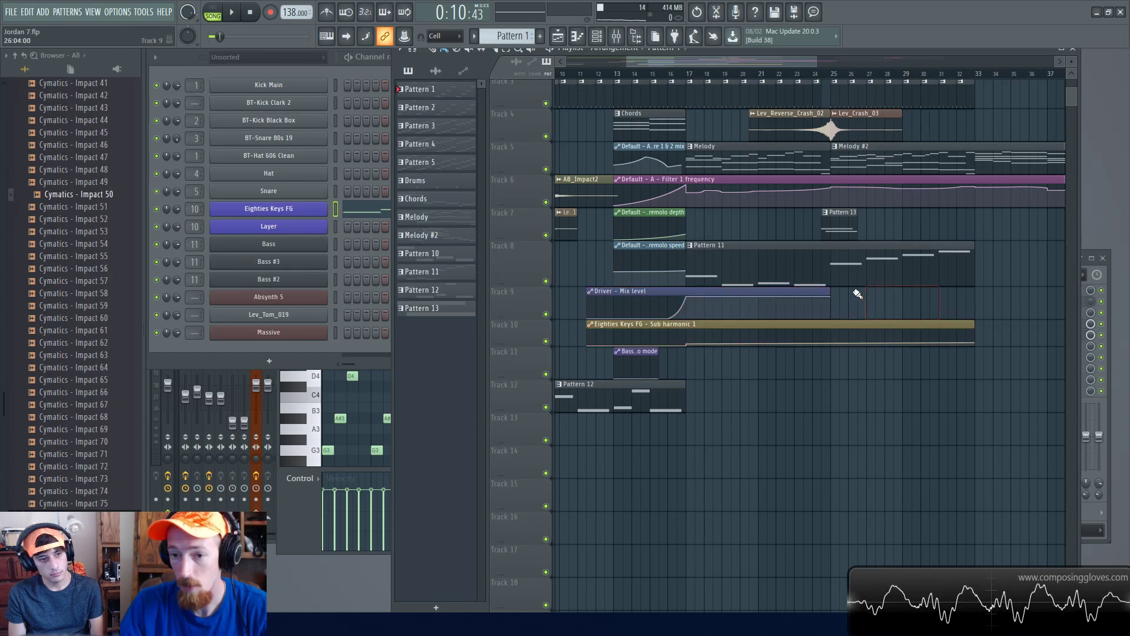
Move the playhead to about bar 27 and back to the song start, then examine the Track 9 and 10 automation
{"action": "left_click", "coordinate": [876, 73]}
{"action": "left_click_drag", "start_coordinate": [799, 150], "coordinate": [957, 229]}
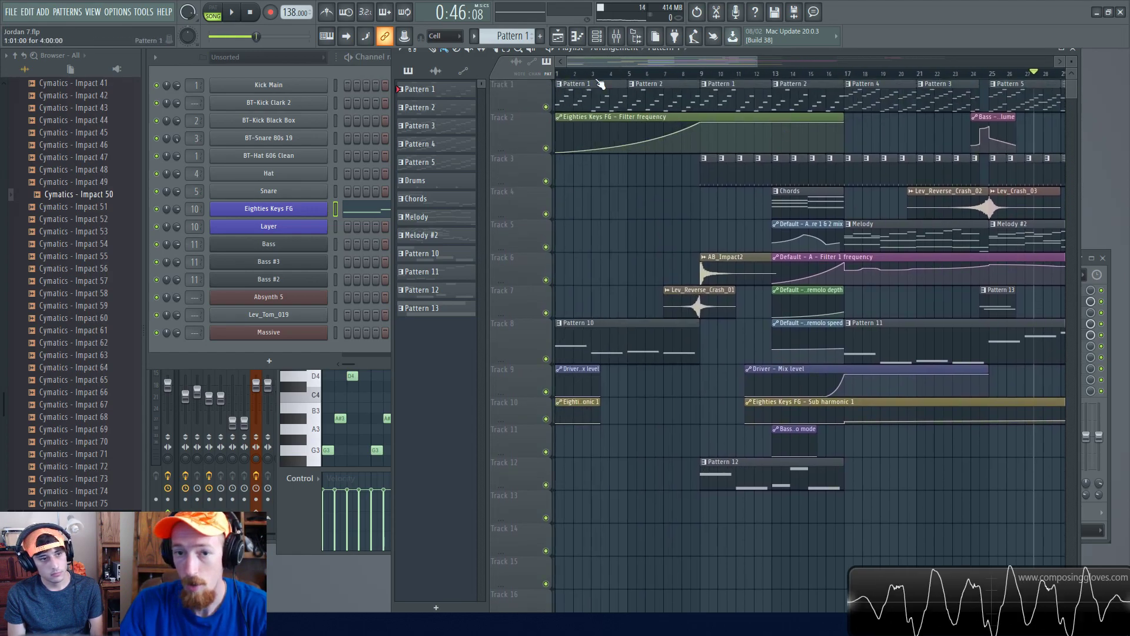
{"action": "left_click", "coordinate": [557, 74]}
{"action": "left_click_drag", "start_coordinate": [889, 341], "coordinate": [925, 323]}
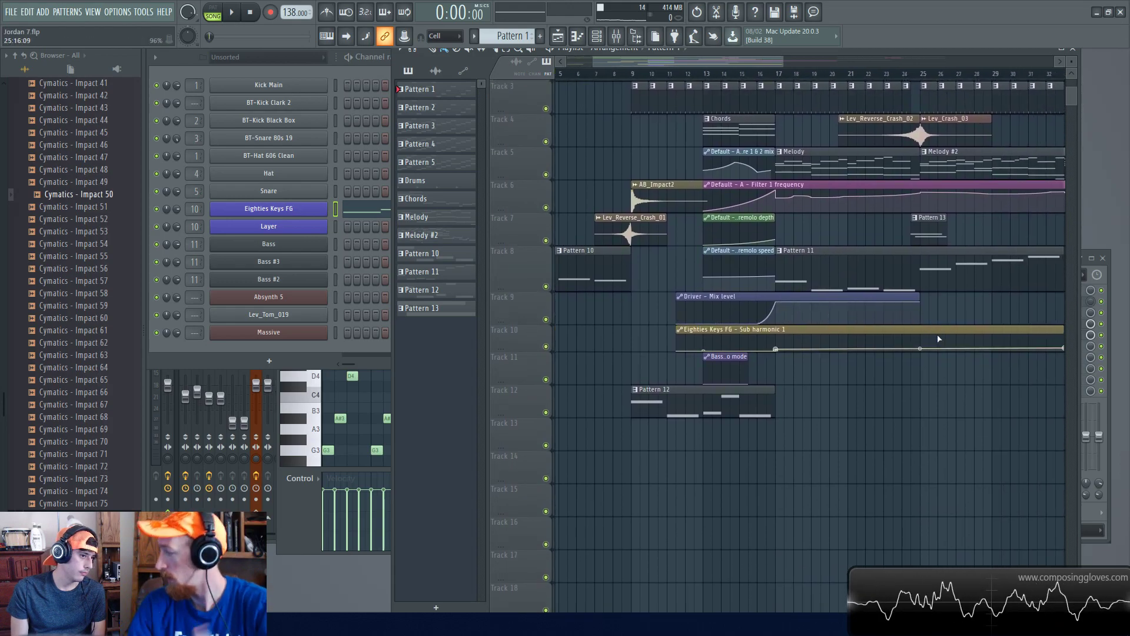
{"action": "left_click_drag", "start_coordinate": [828, 326], "coordinate": [1004, 253]}
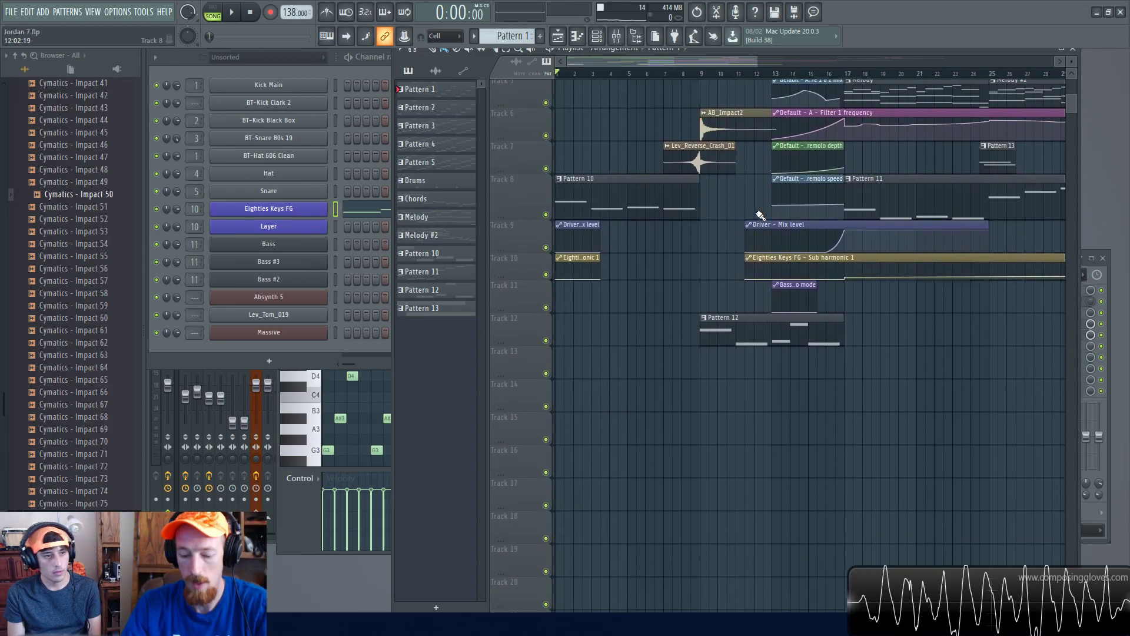
Try slicing off the beginnings of the long Driver Mix level and Sub harmonic clips and moving the pieces to the song start
{"action": "left_click_drag", "start_coordinate": [767, 277], "coordinate": [535, 300]}
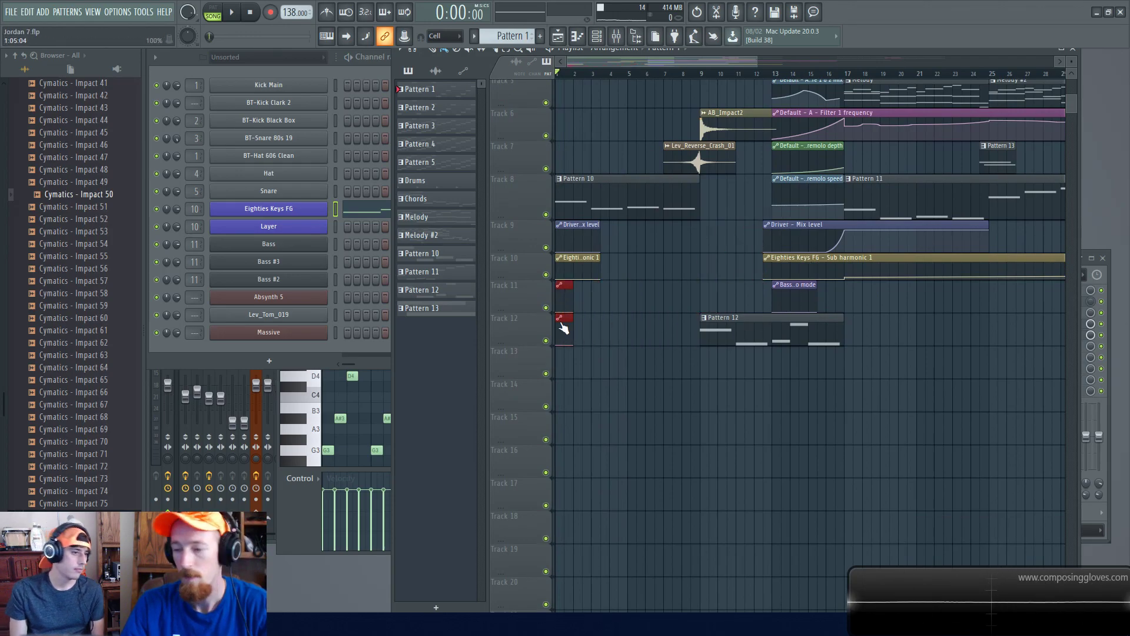
{"action": "key", "text": "ctrl+z"}
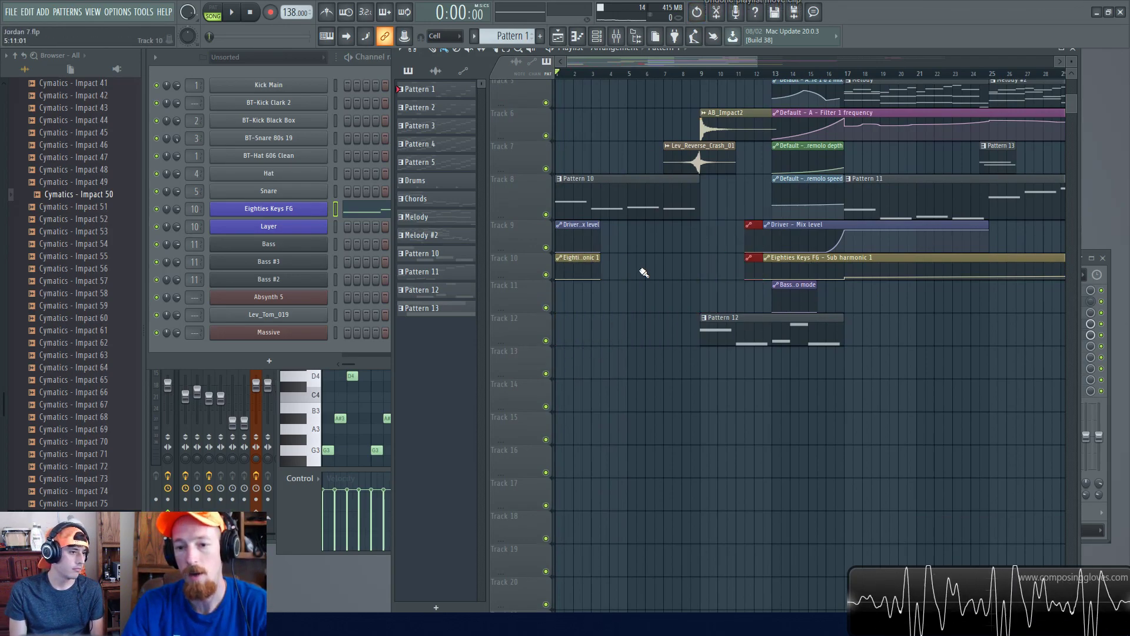
{"action": "key", "text": "Delete"}
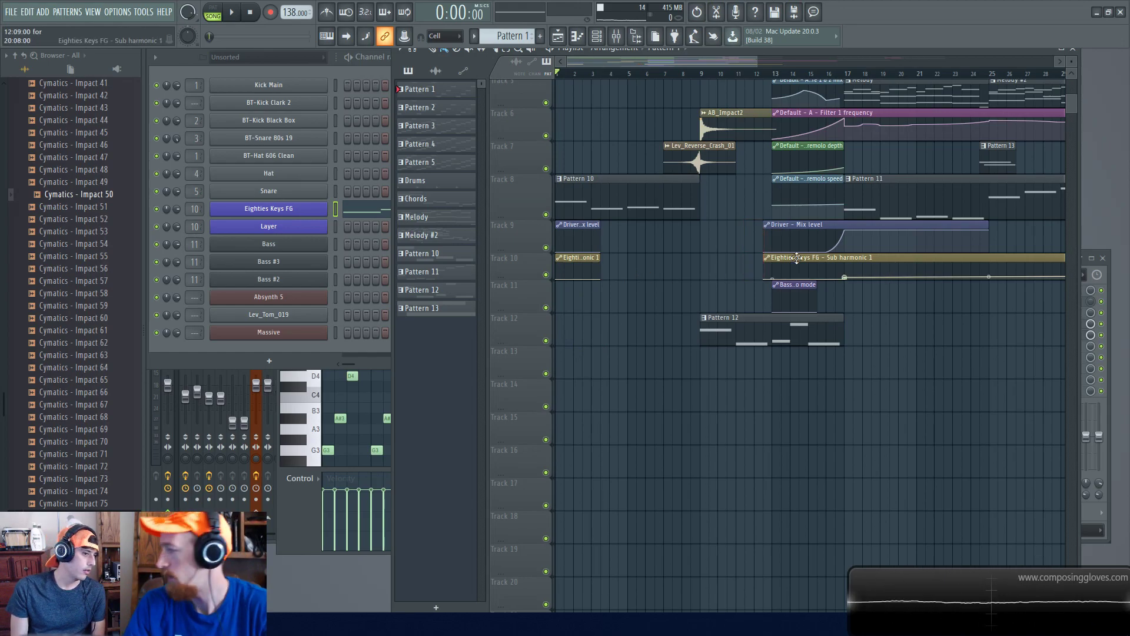
{"action": "key", "text": "ctrl+z"}
{"action": "key", "text": "ctrl+z"}
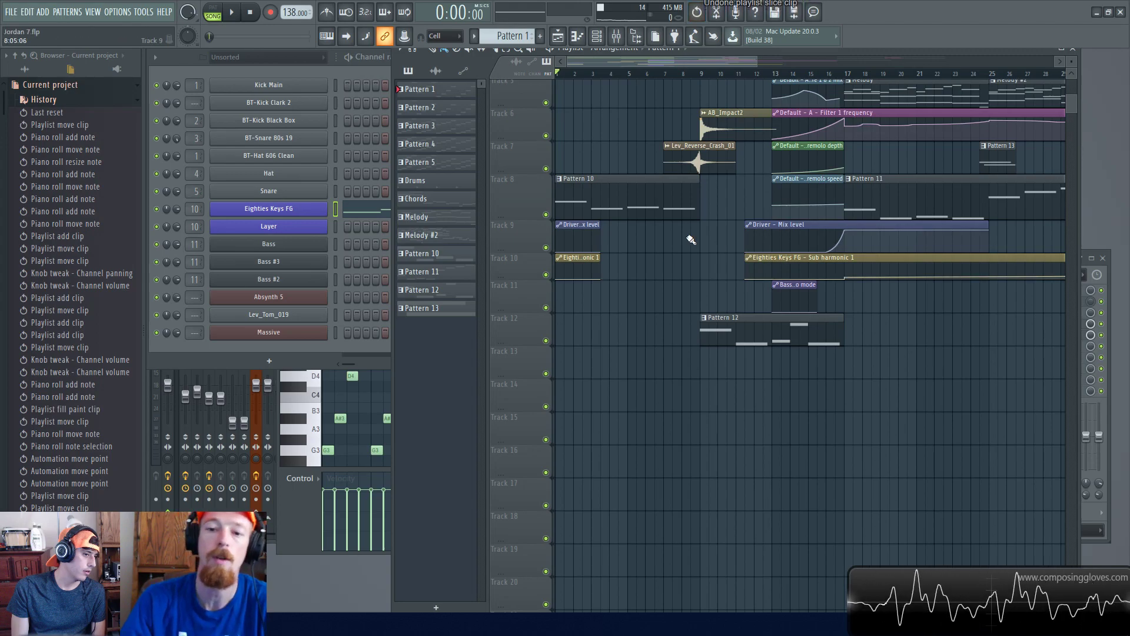
Examine the current project's Initialized controls under Patterns in the Browser, then collapse the Patterns list
{"action": "scroll", "coordinate": [704, 254], "scroll_direction": "down", "scroll_amount": 2}
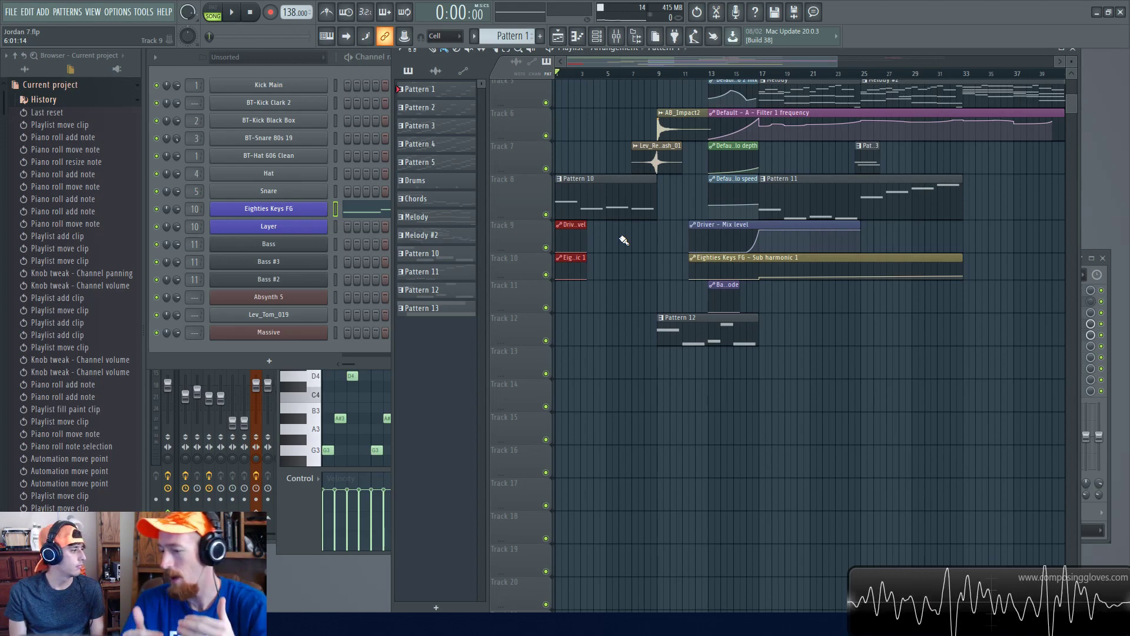
{"action": "left_click", "coordinate": [81, 100]}
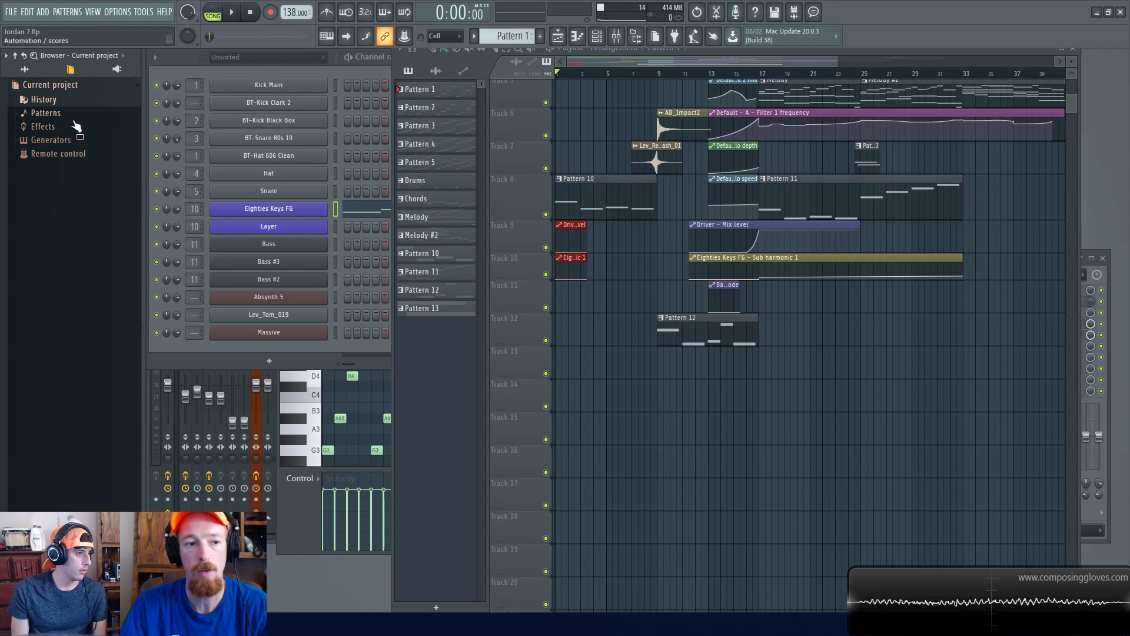
{"action": "left_click", "coordinate": [55, 113]}
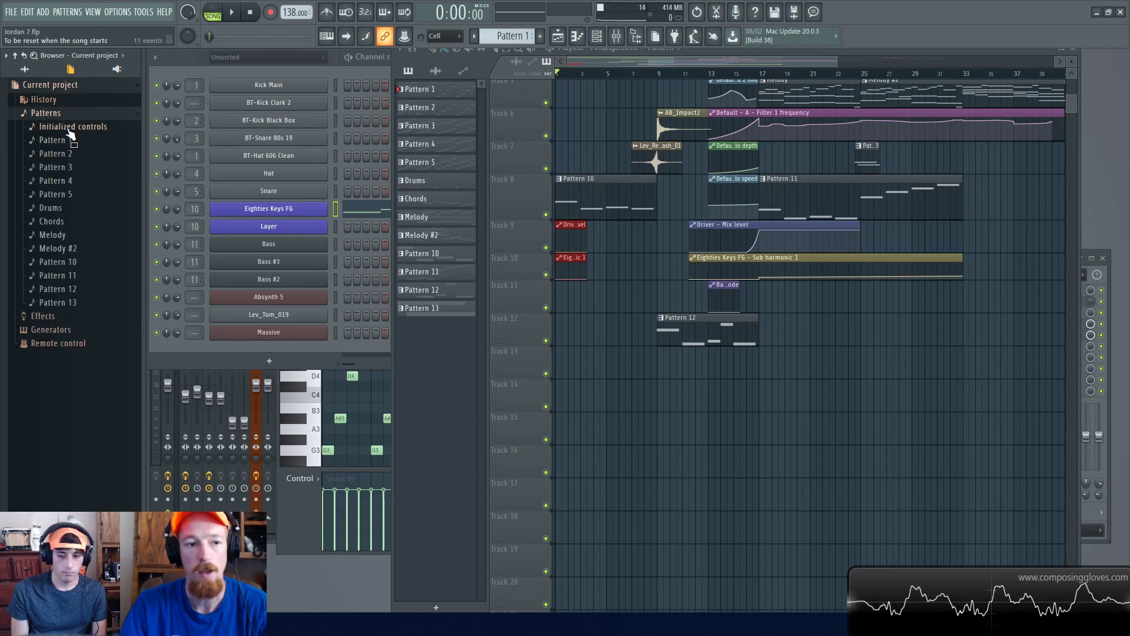
{"action": "left_click", "coordinate": [95, 127]}
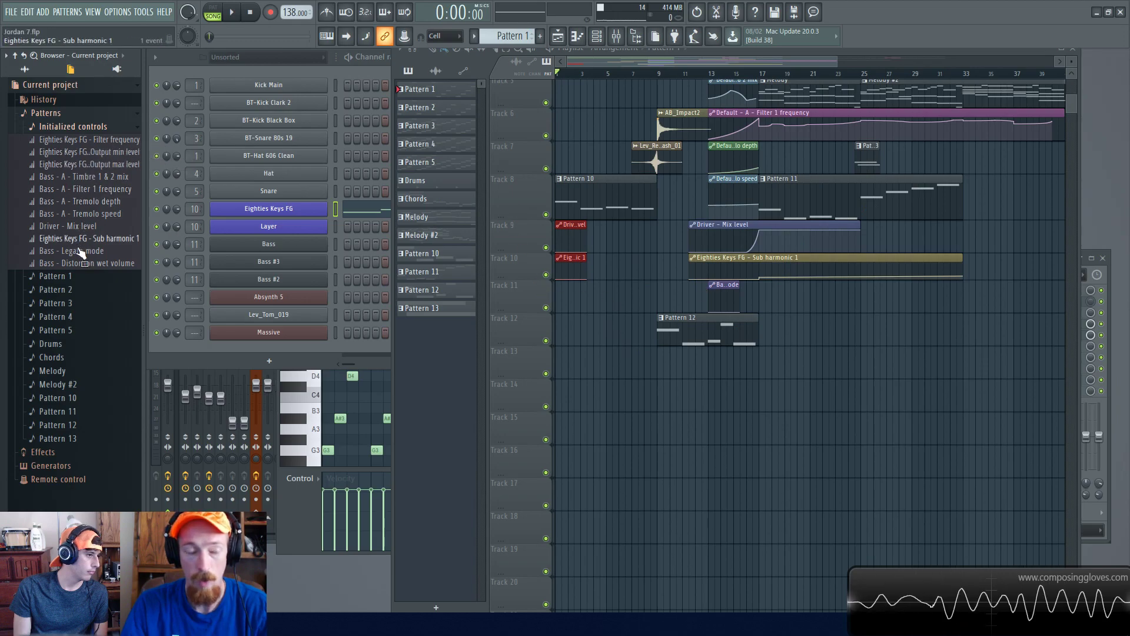
{"action": "left_click", "coordinate": [88, 126]}
{"action": "left_click", "coordinate": [88, 126]}
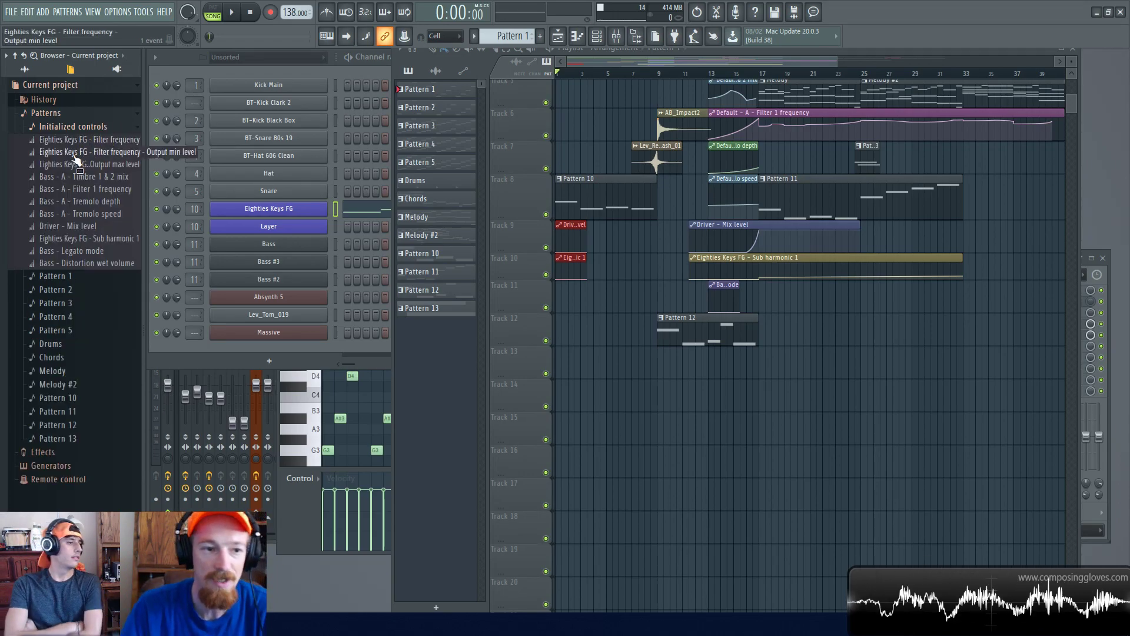
{"action": "left_click", "coordinate": [113, 131]}
{"action": "left_click", "coordinate": [87, 115]}
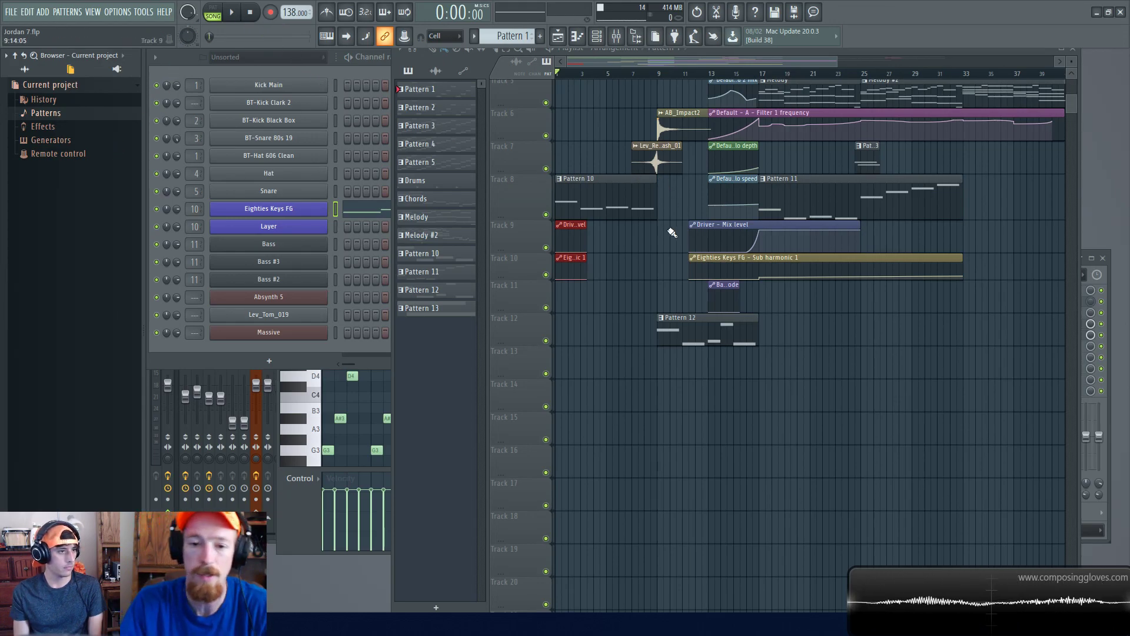
Examine the Timbre 1 & 2 mix and Filter 1 frequency automation clips on Tracks 5 and 6 around bars 13 to 17
{"action": "scroll", "coordinate": [638, 184], "scroll_direction": "up", "scroll_amount": 4}
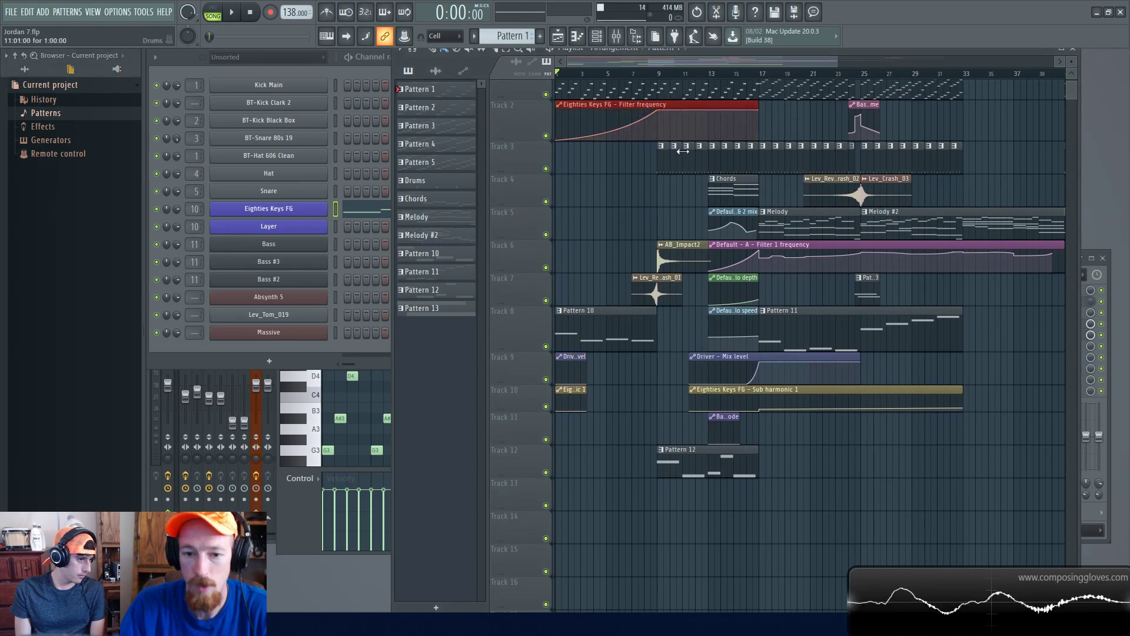
{"action": "scroll", "coordinate": [696, 252], "scroll_direction": "up", "scroll_amount": 5}
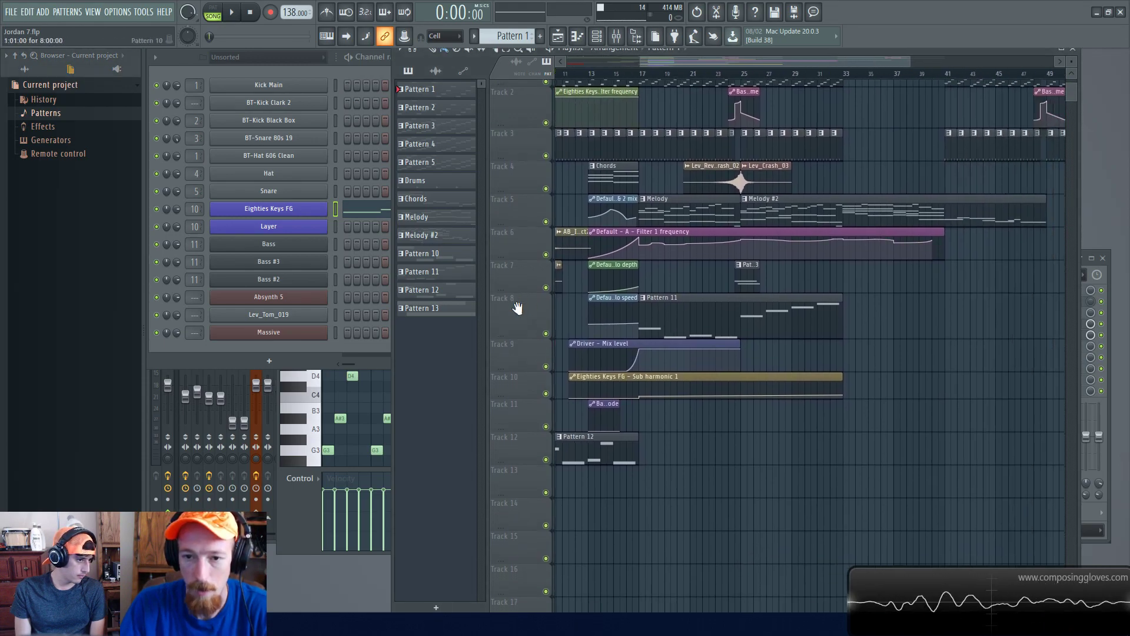
{"action": "left_click_drag", "start_coordinate": [695, 252], "coordinate": [714, 258]}
{"action": "left_click_drag", "start_coordinate": [596, 237], "coordinate": [690, 240]}
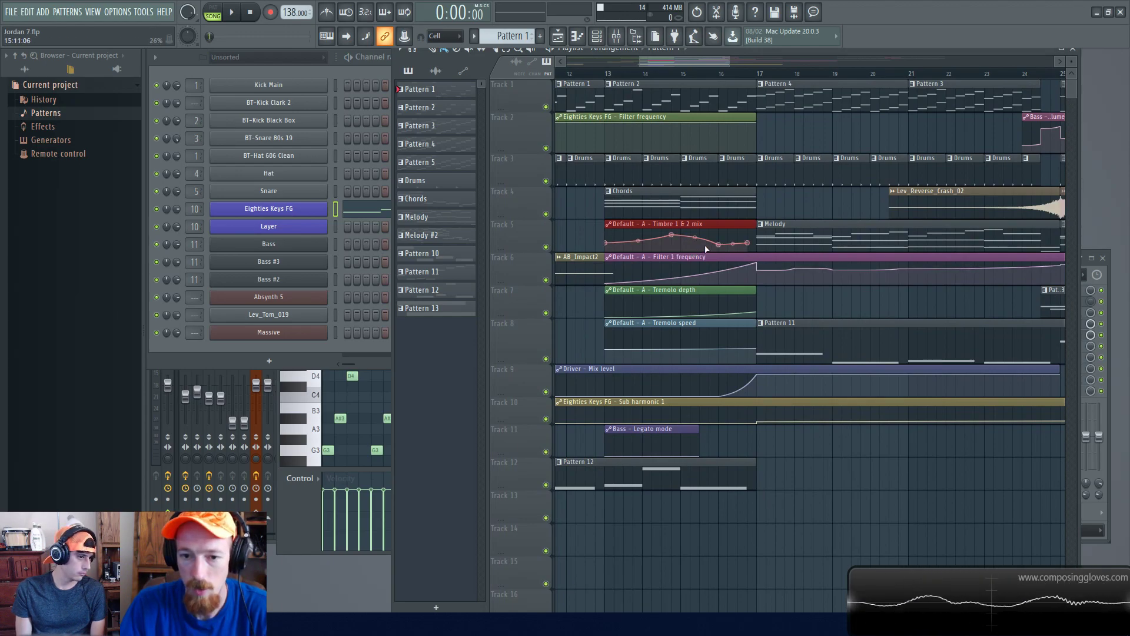
{"action": "left_click_drag", "start_coordinate": [656, 271], "coordinate": [759, 281]}
{"action": "scroll", "coordinate": [749, 278], "scroll_direction": "down", "scroll_amount": 3}
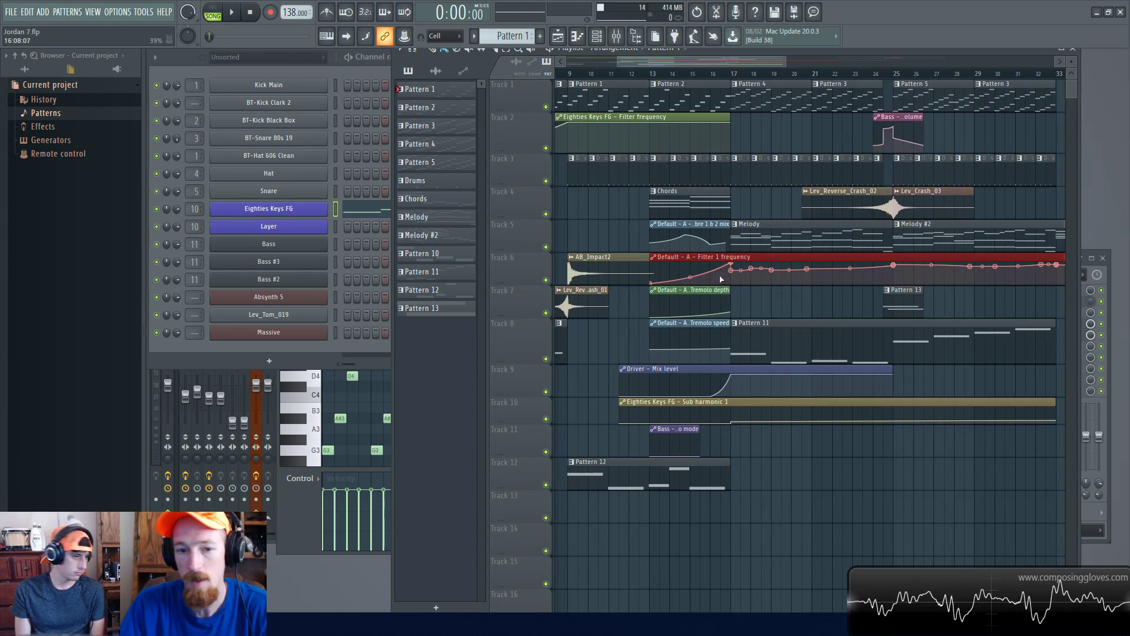
Open the Bass #3 synth, watch its Filter 1 frequency knob during playback, then stop and return to the Playlist
{"action": "left_click", "coordinate": [157, 360]}
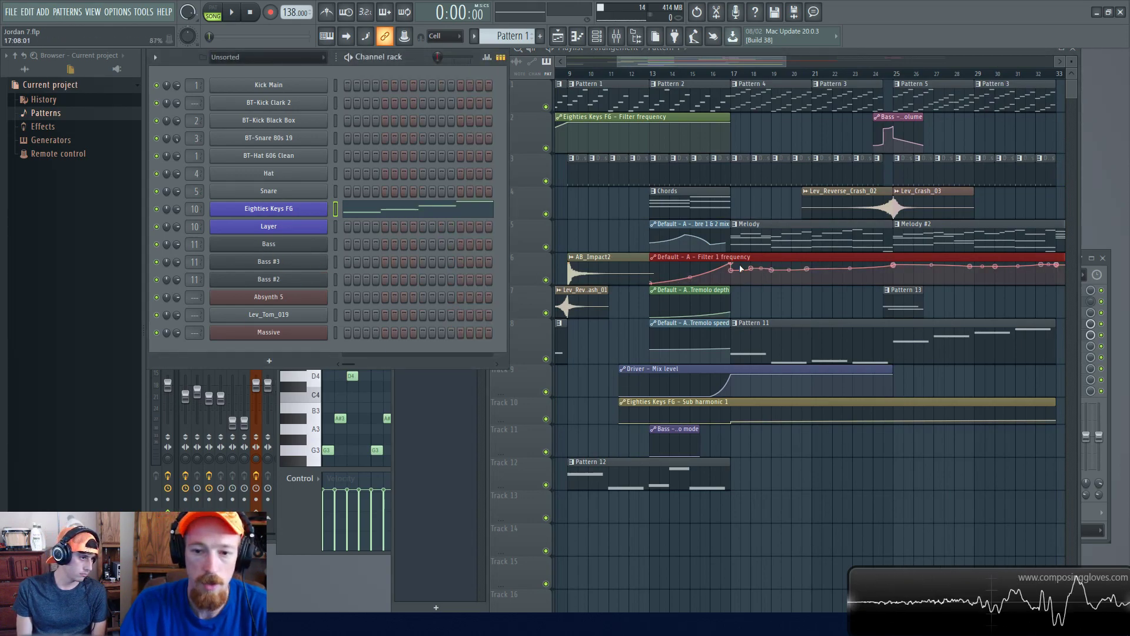
{"action": "left_click", "coordinate": [307, 262]}
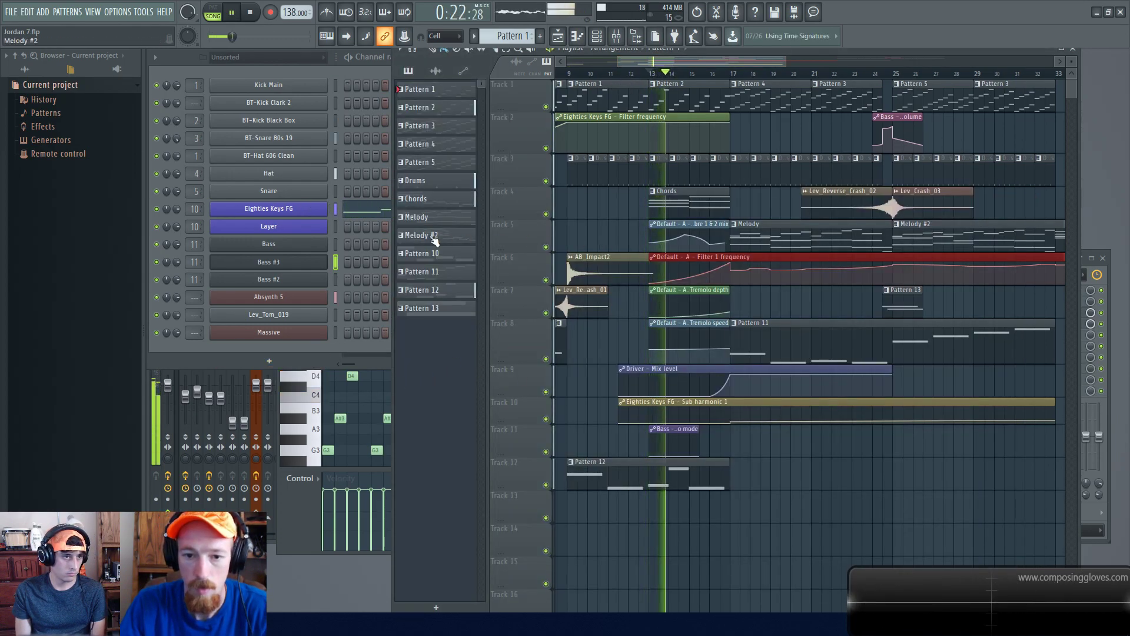
{"action": "left_click", "coordinate": [300, 262]}
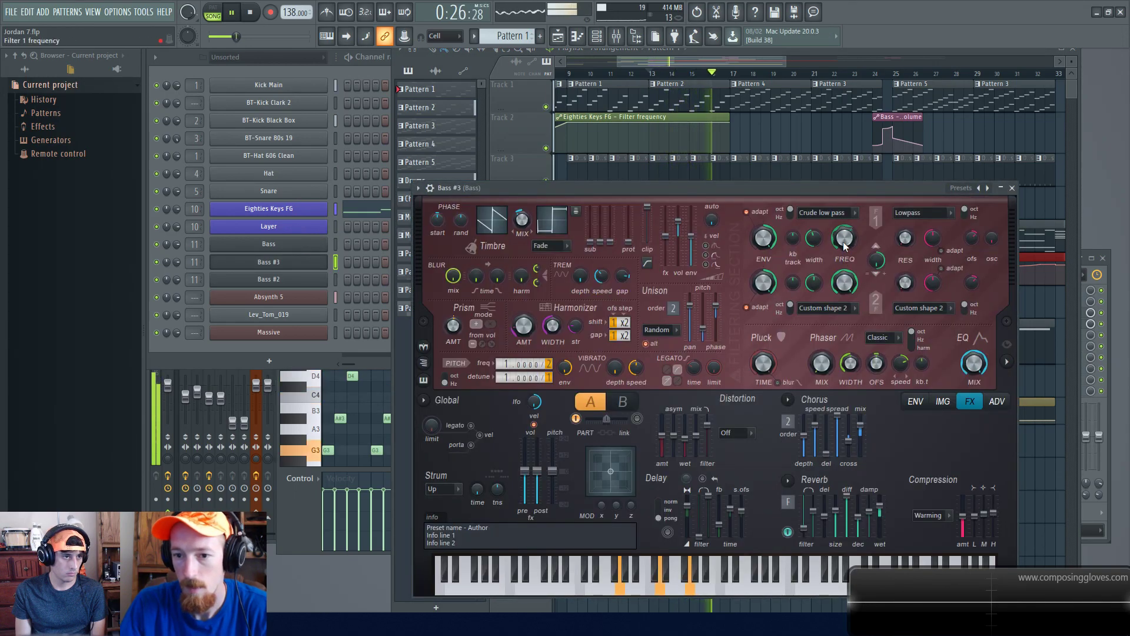
{"action": "key", "text": "space"}
{"action": "left_click", "coordinate": [743, 61]}
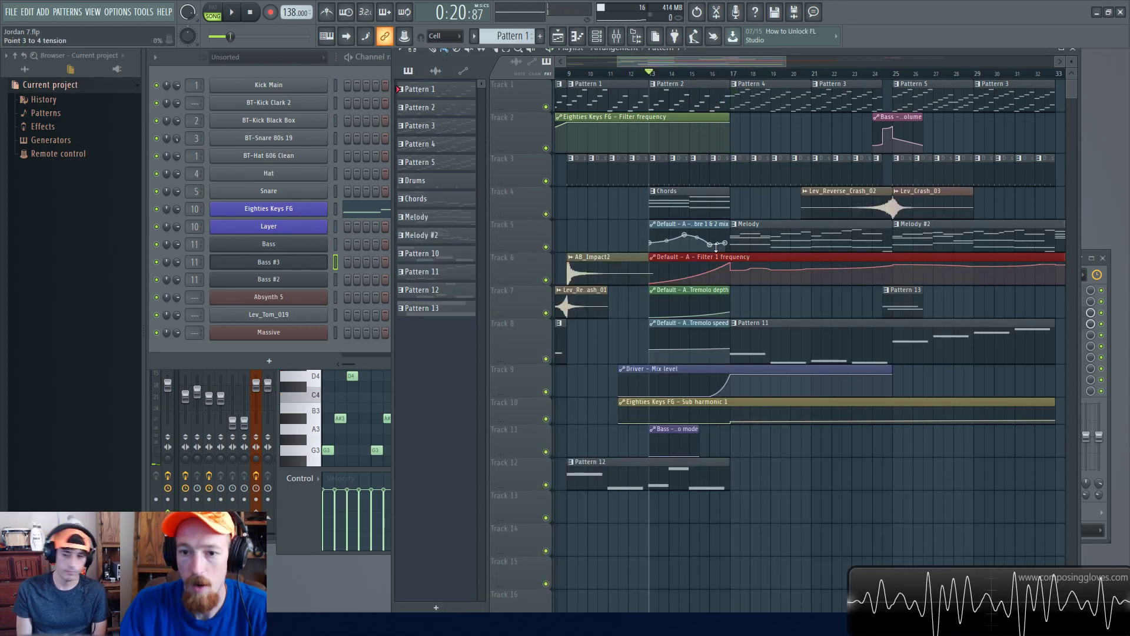
Open the Melody clip on Track 5 in the piano roll, check its notes and return to the Playlist
{"action": "double_click", "coordinate": [783, 238]}
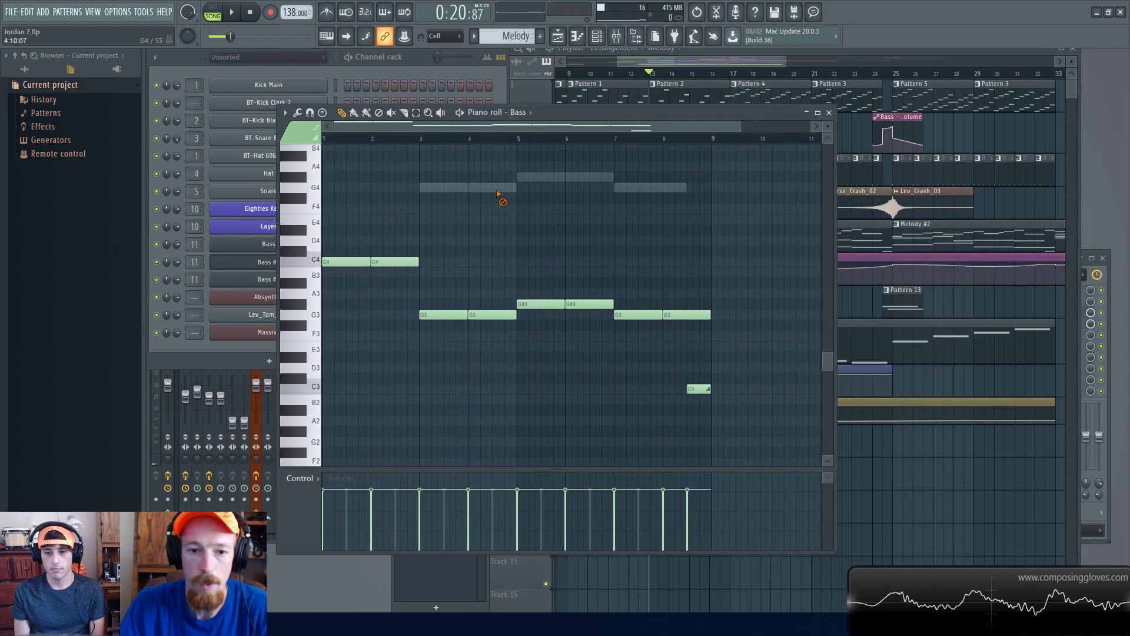
{"action": "double_click", "coordinate": [558, 184]}
{"action": "left_click", "coordinate": [892, 52]}
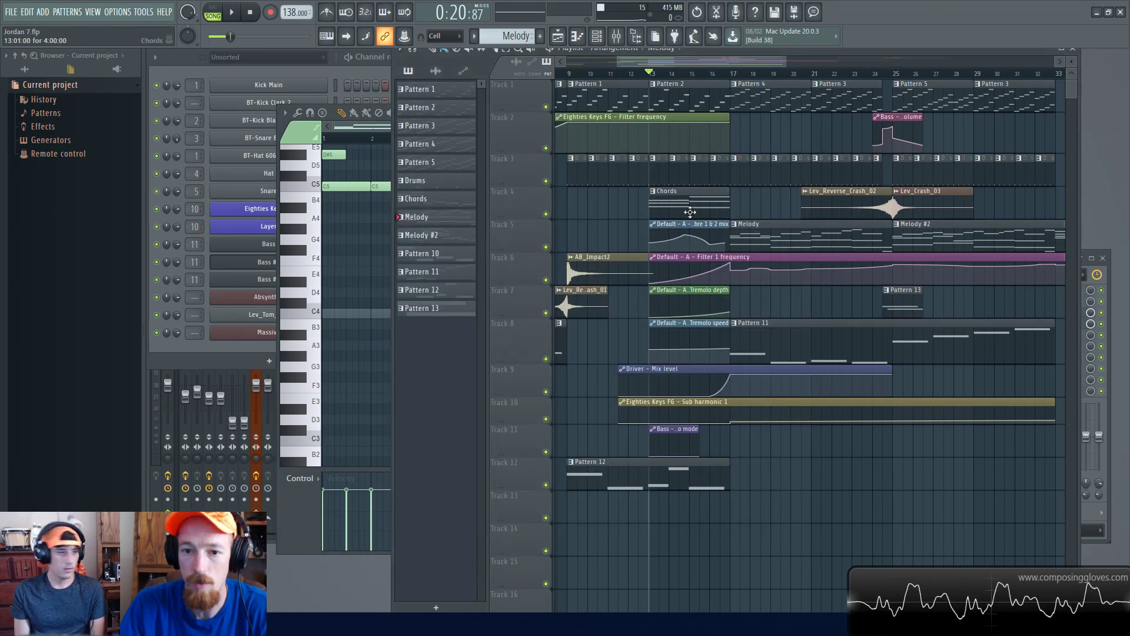
Open the Chords clip on Track 4, examine its Bass #3 notes in the piano roll and close the piano roll
{"action": "double_click", "coordinate": [695, 214]}
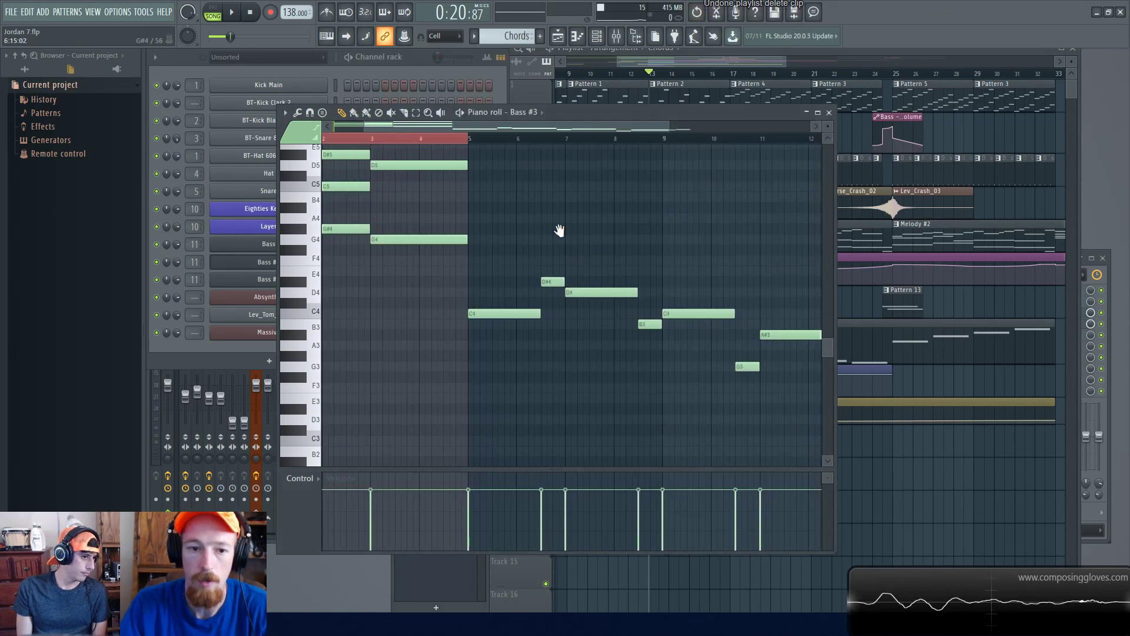
{"action": "scroll", "coordinate": [553, 299], "scroll_direction": "down", "scroll_amount": 2}
{"action": "scroll", "coordinate": [465, 250], "scroll_direction": "down", "scroll_amount": 1}
{"action": "scroll", "coordinate": [412, 253], "scroll_direction": "up", "scroll_amount": 1}
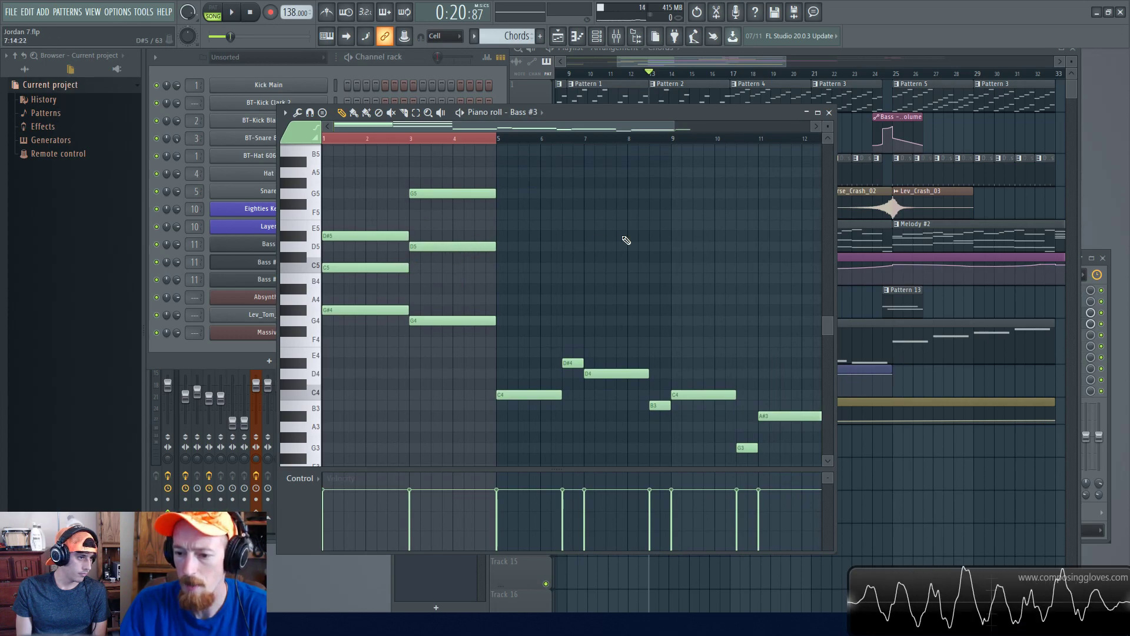
{"action": "scroll", "coordinate": [504, 287], "scroll_direction": "up", "scroll_amount": 2}
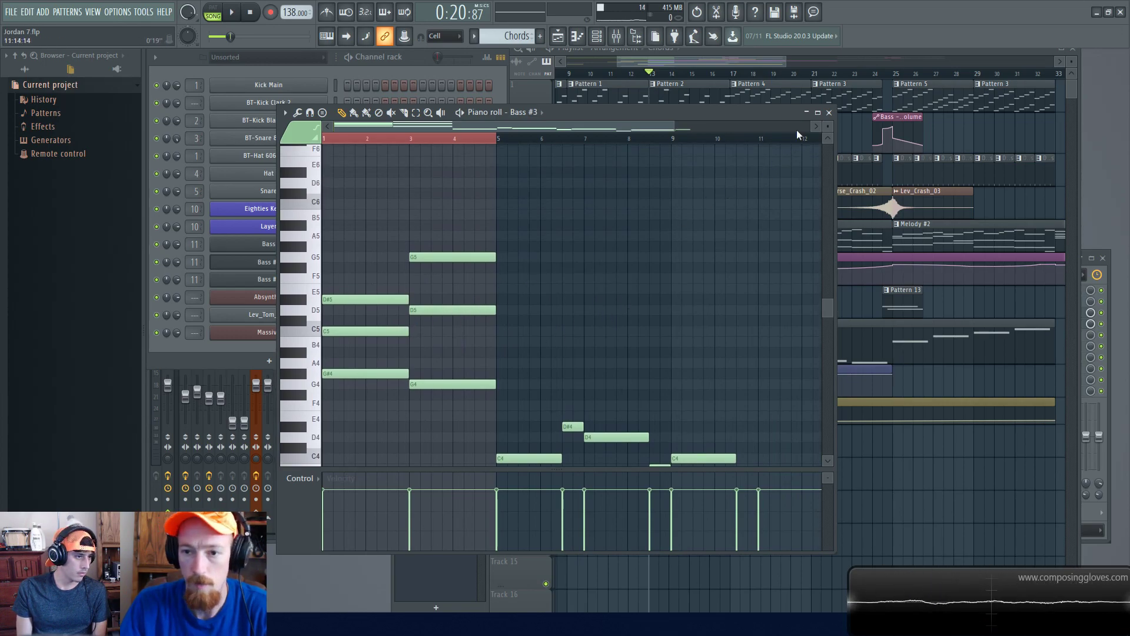
{"action": "left_click", "coordinate": [830, 113]}
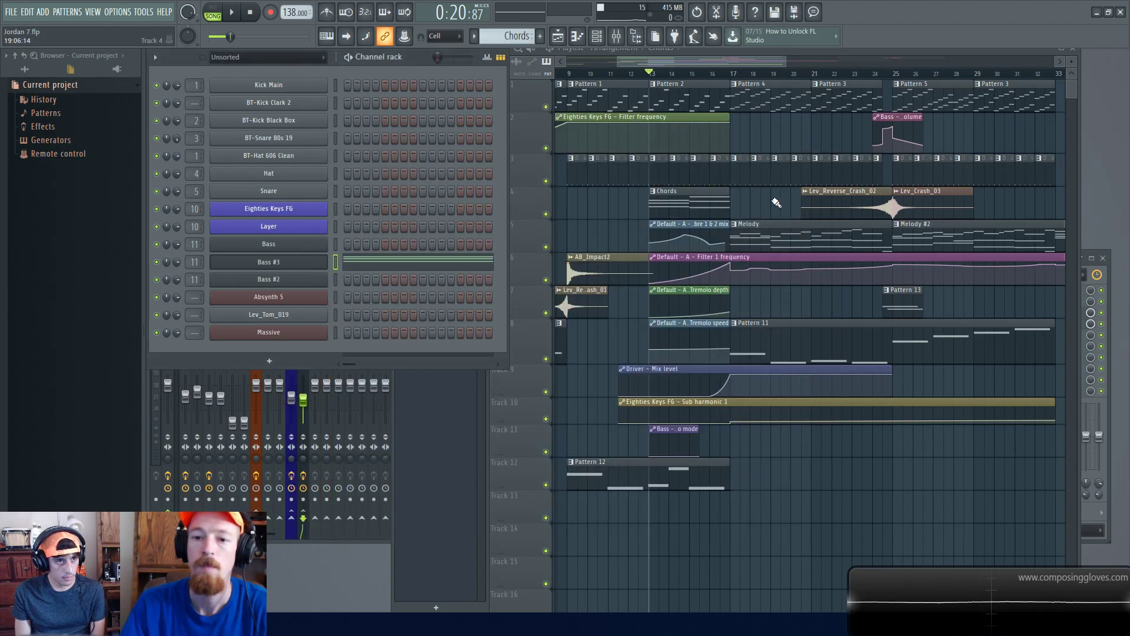
Examine the Bass Legato mode automation clip on Track 11 and the Eighties Keys FG Sub harmonic 1 clip on Track 10
{"action": "scroll", "coordinate": [565, 277], "scroll_direction": "down", "scroll_amount": 2}
{"action": "scroll", "coordinate": [699, 366], "scroll_direction": "up", "scroll_amount": 3}
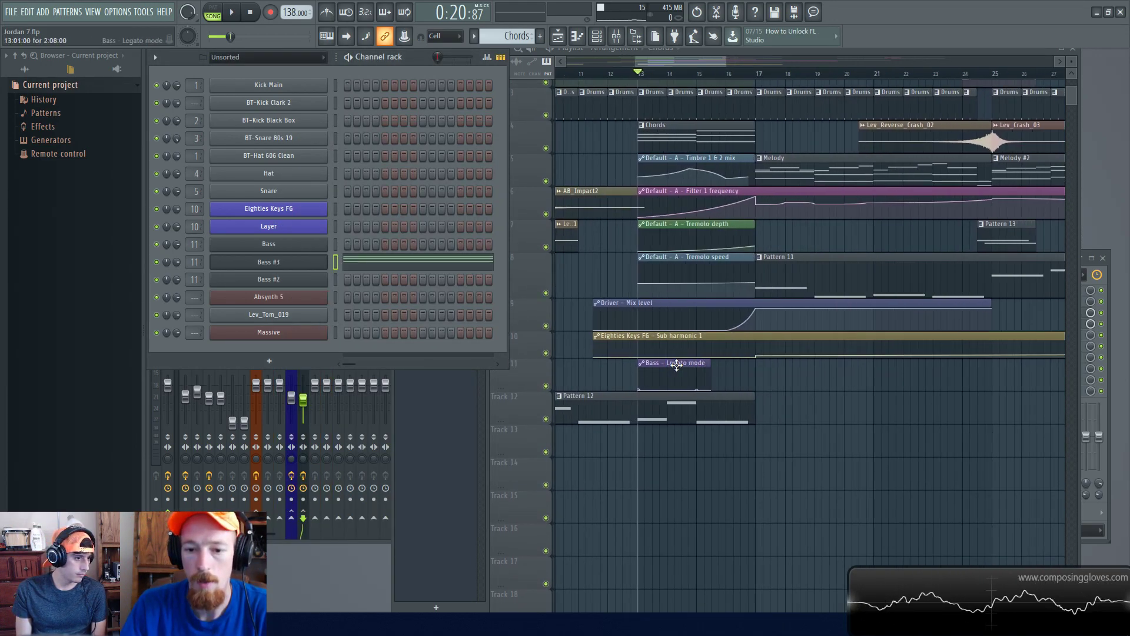
{"action": "left_click", "coordinate": [665, 408]}
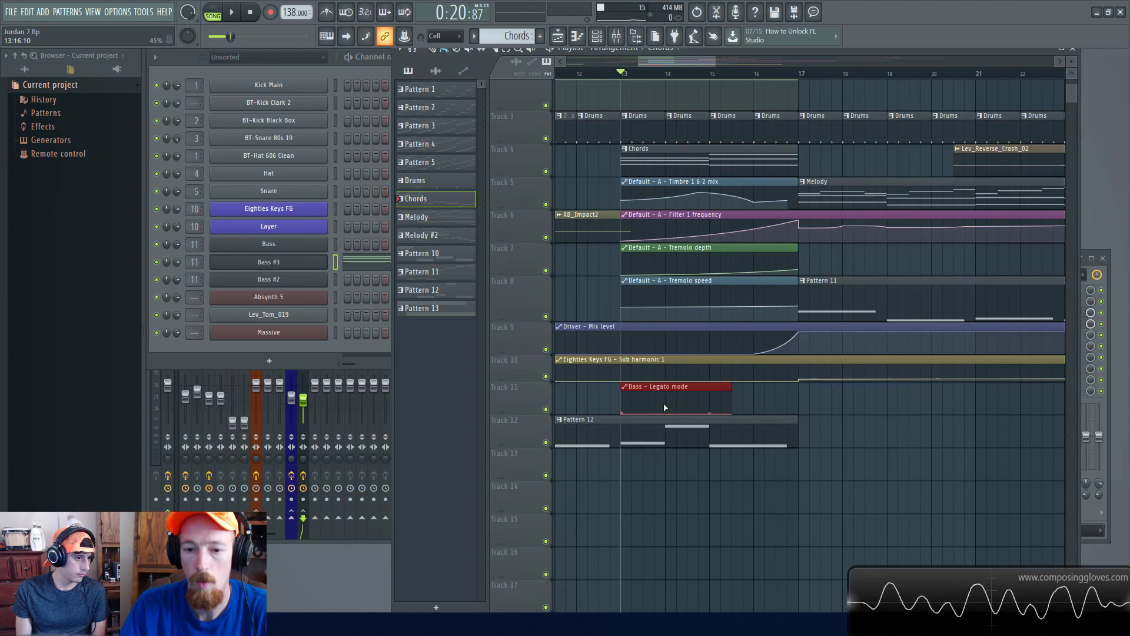
{"action": "left_click_drag", "start_coordinate": [766, 373], "coordinate": [684, 377]}
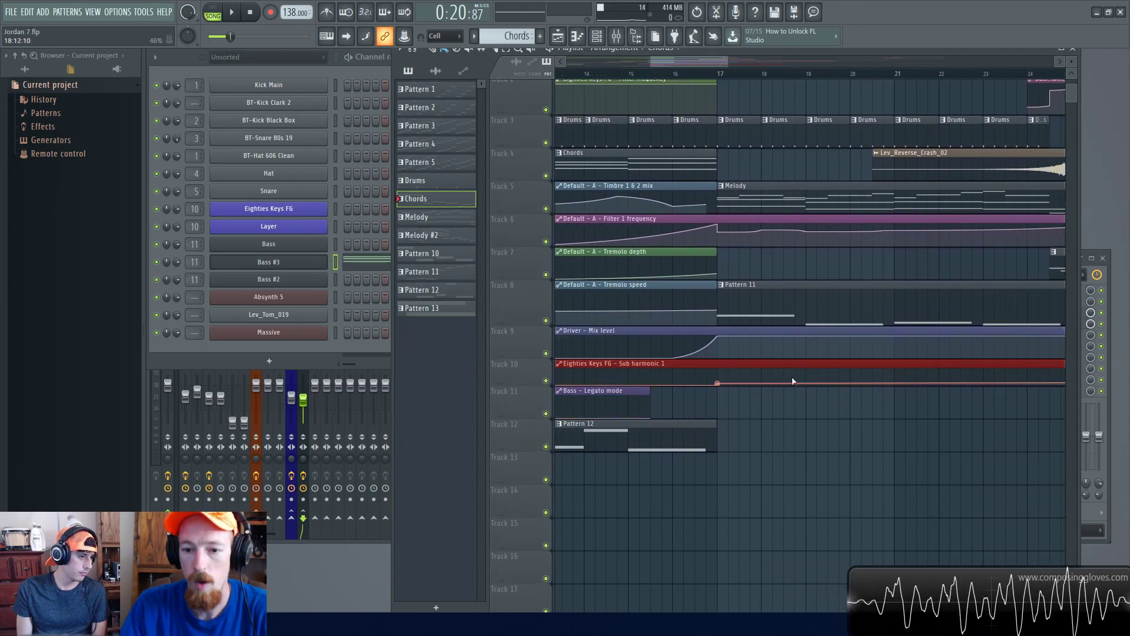
{"action": "scroll", "coordinate": [786, 380], "scroll_direction": "down", "scroll_amount": 4}
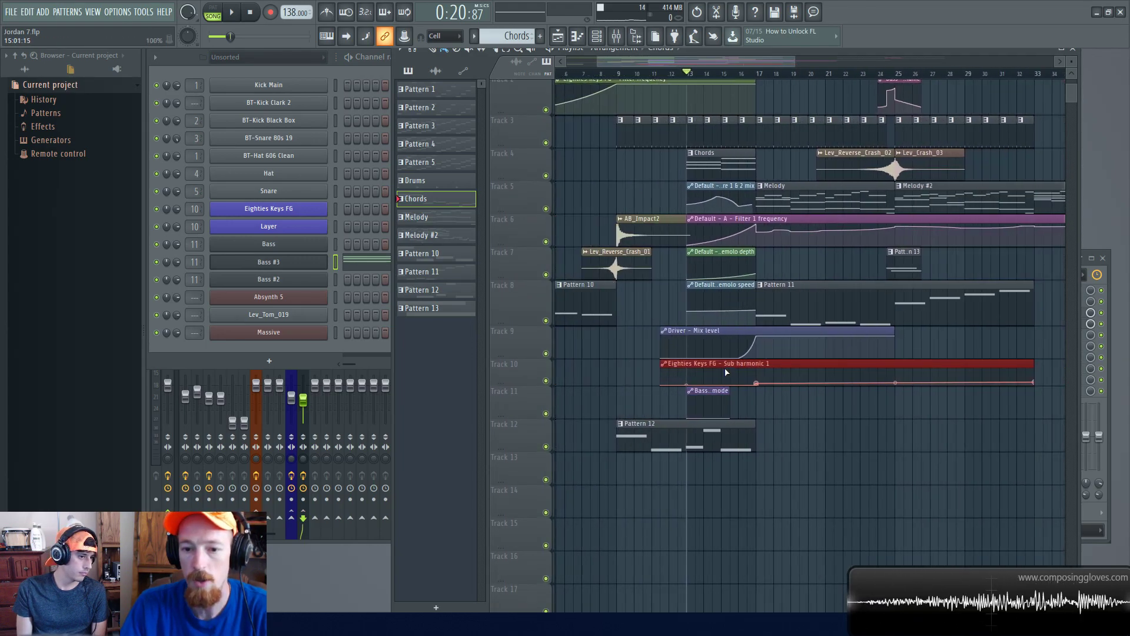
Play from bar 16, then replay it with the Bass #3 synth's spectral display expanded to watch its harmonics
{"action": "left_click", "coordinate": [753, 74]}
{"action": "key", "text": "space"}
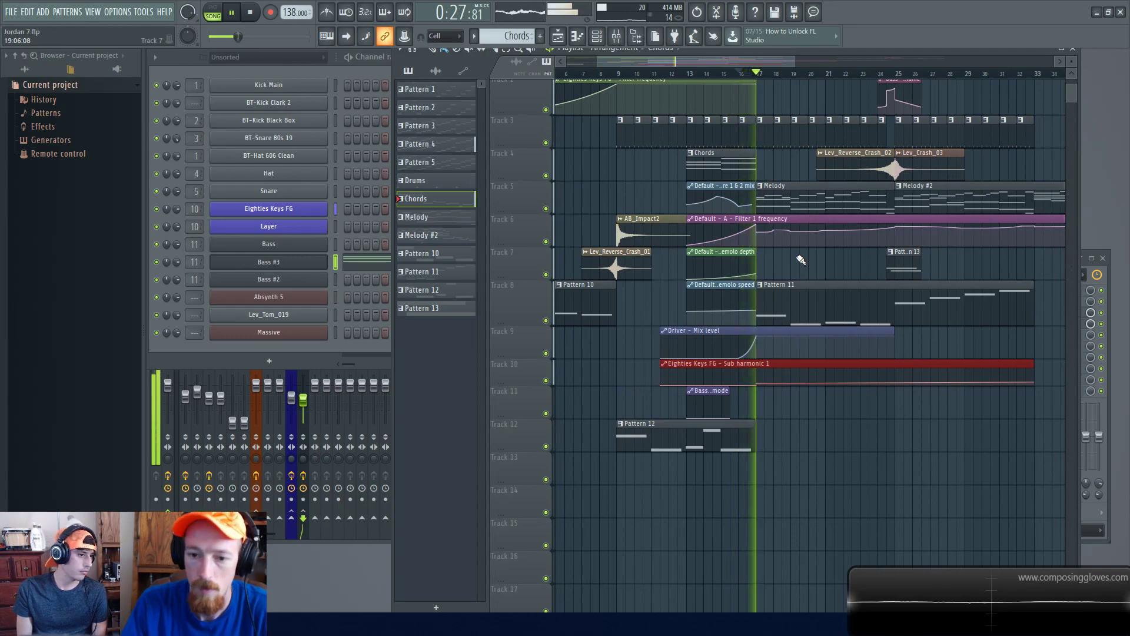
{"action": "key", "text": "space"}
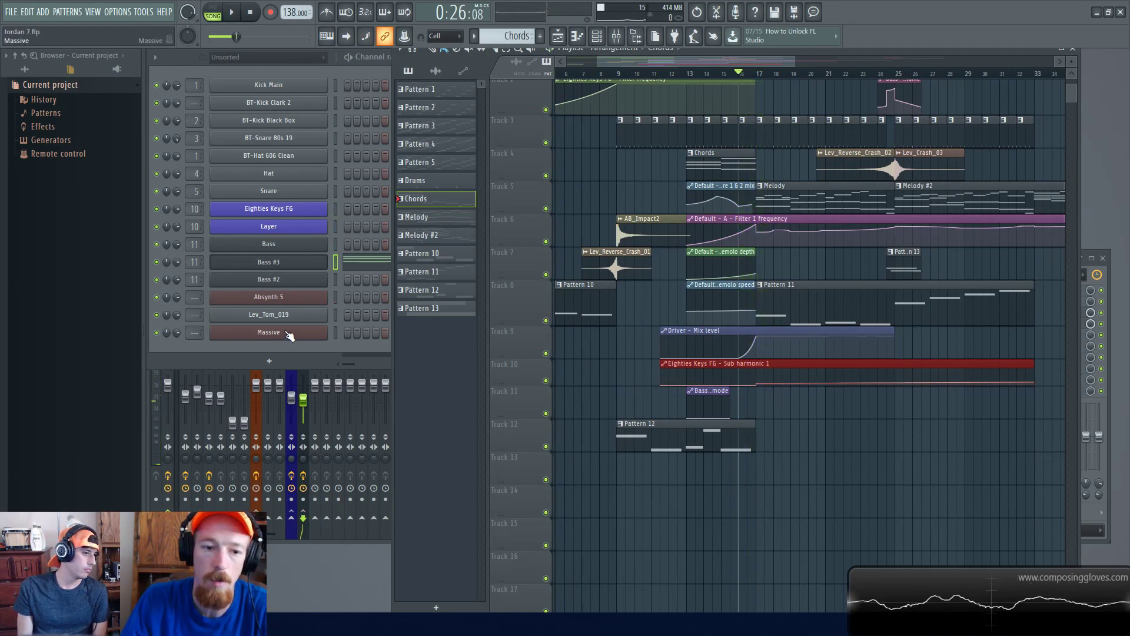
{"action": "left_click", "coordinate": [310, 265]}
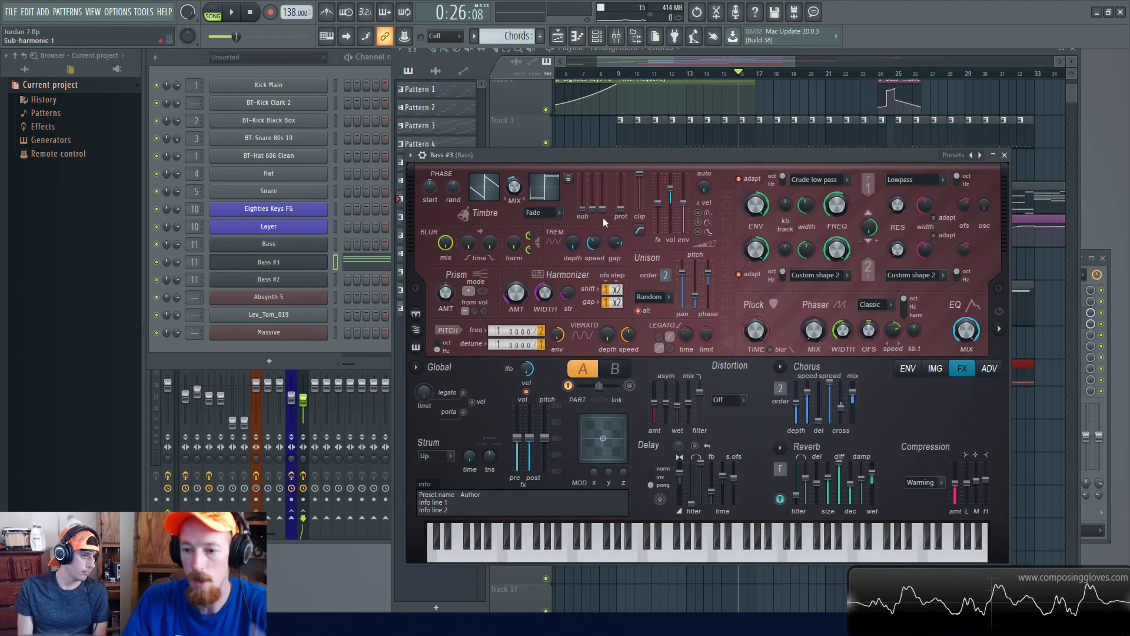
{"action": "left_click", "coordinate": [999, 331]}
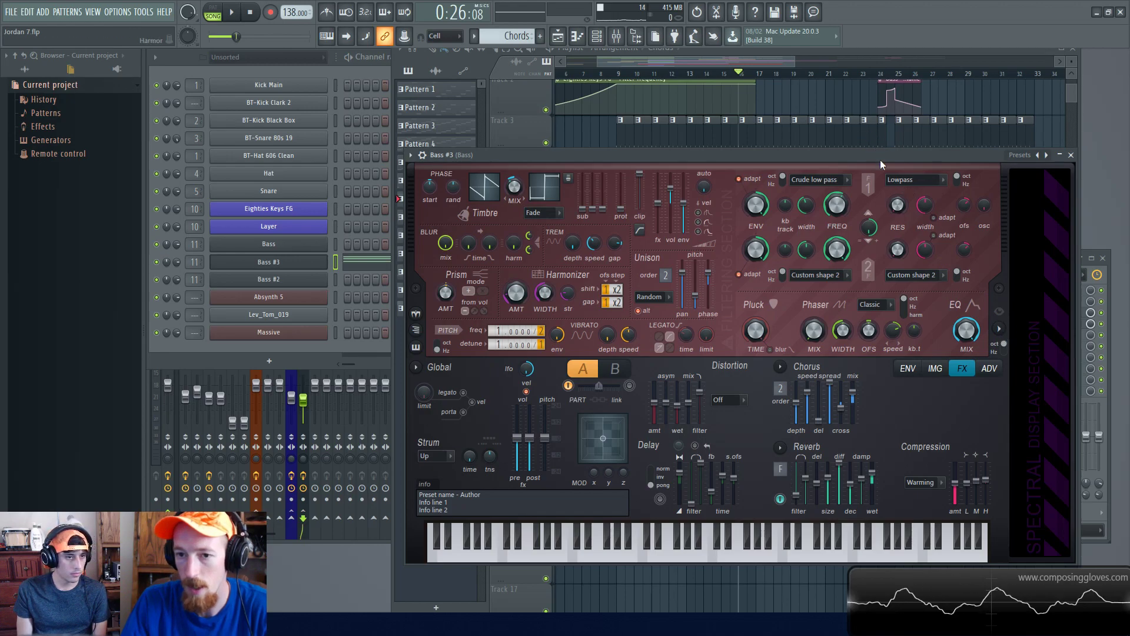
{"action": "left_click_drag", "start_coordinate": [881, 164], "coordinate": [797, 92]}
{"action": "key", "text": "space"}
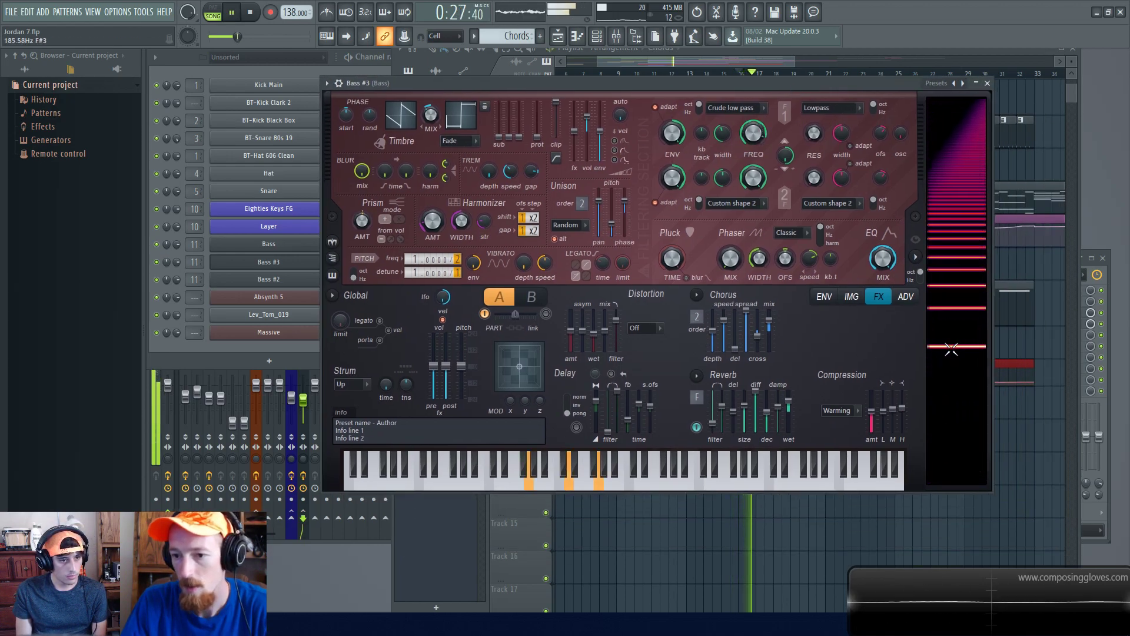
{"action": "key", "text": "space"}
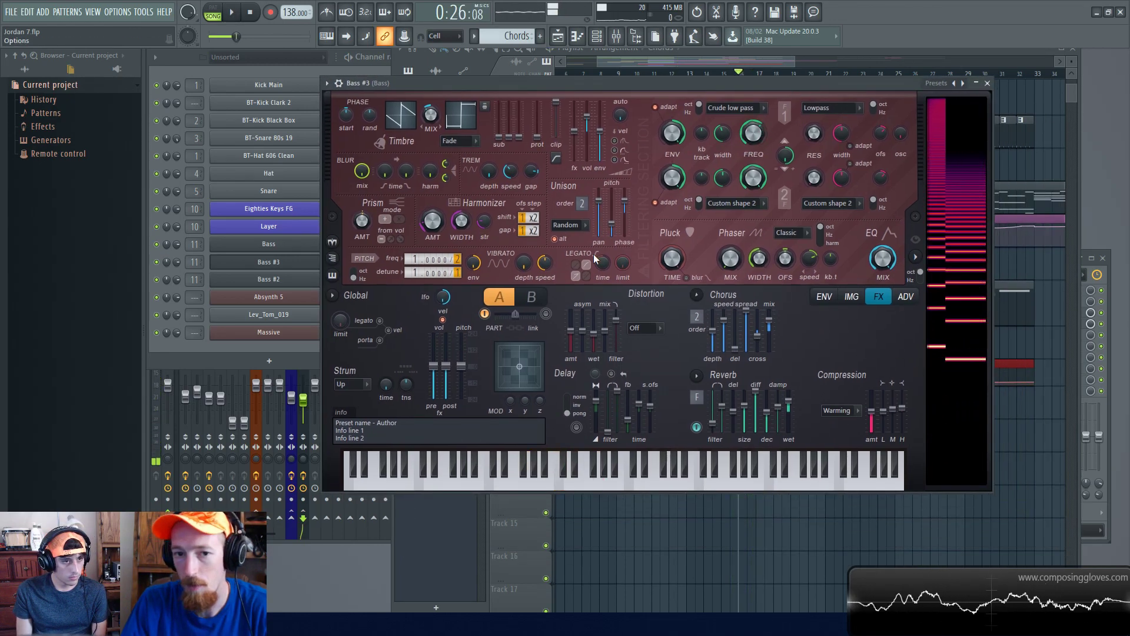
Compare the Bass #2, Bass and Bass #3 synths, play the passage from bar 16, and return to the Playlist
{"action": "left_click", "coordinate": [174, 350]}
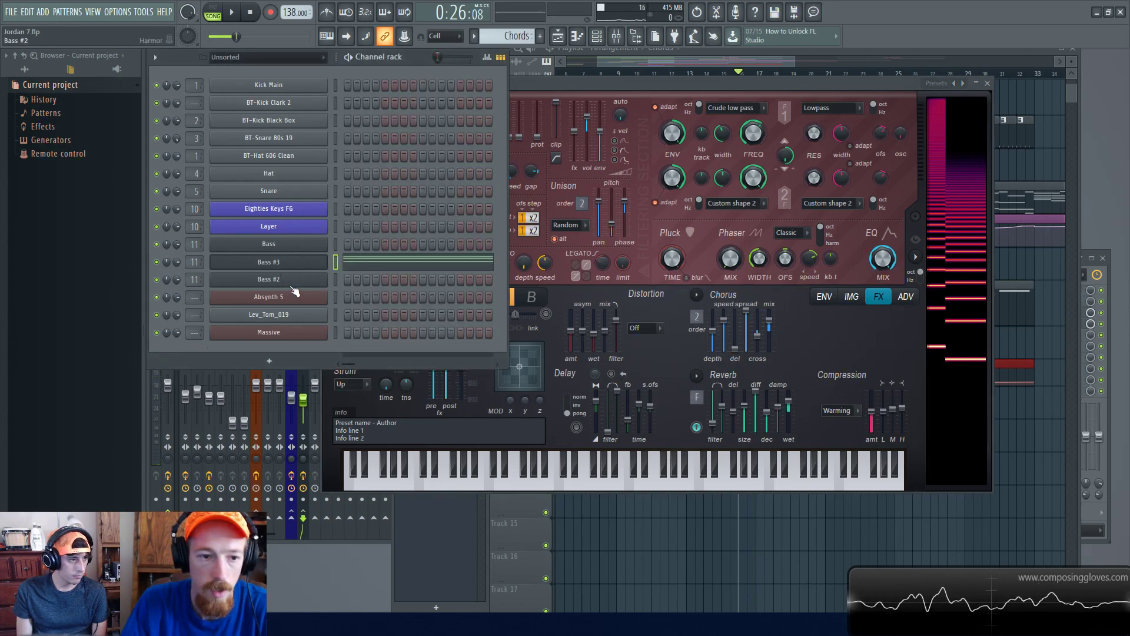
{"action": "left_click", "coordinate": [290, 280]}
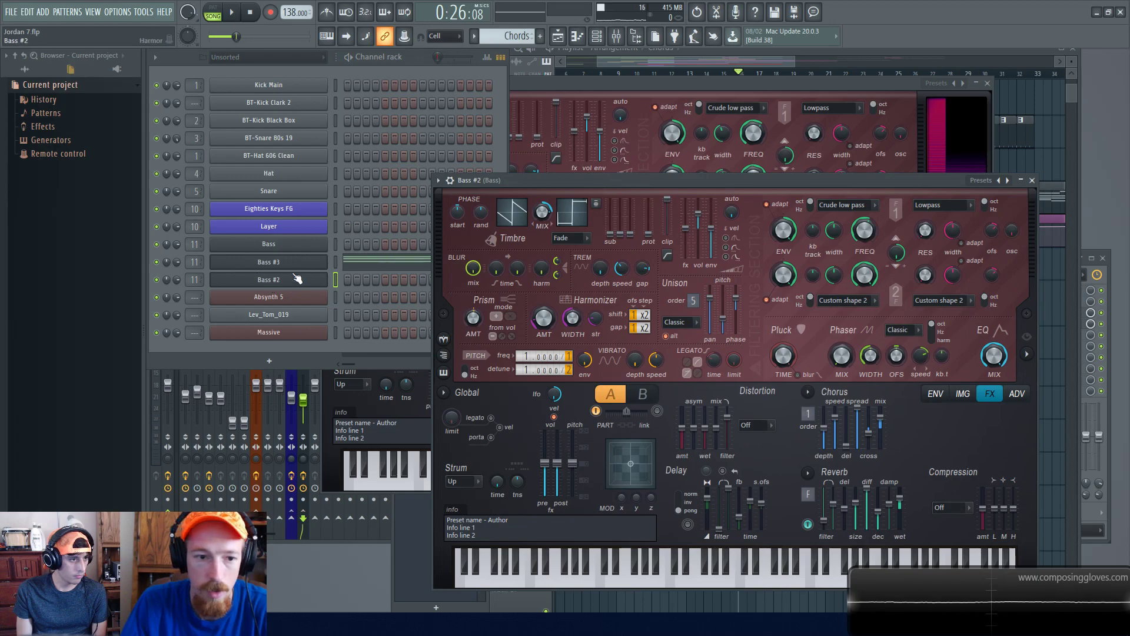
{"action": "left_click", "coordinate": [296, 247]}
{"action": "key", "text": "space"}
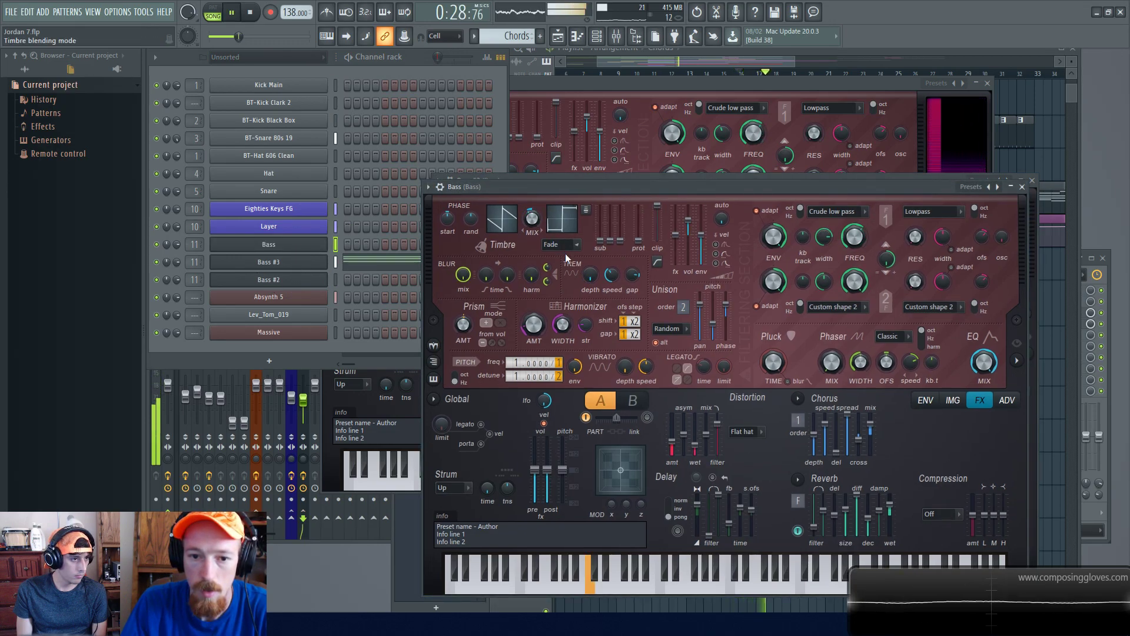
{"action": "key", "text": "space"}
{"action": "left_click", "coordinate": [293, 265]}
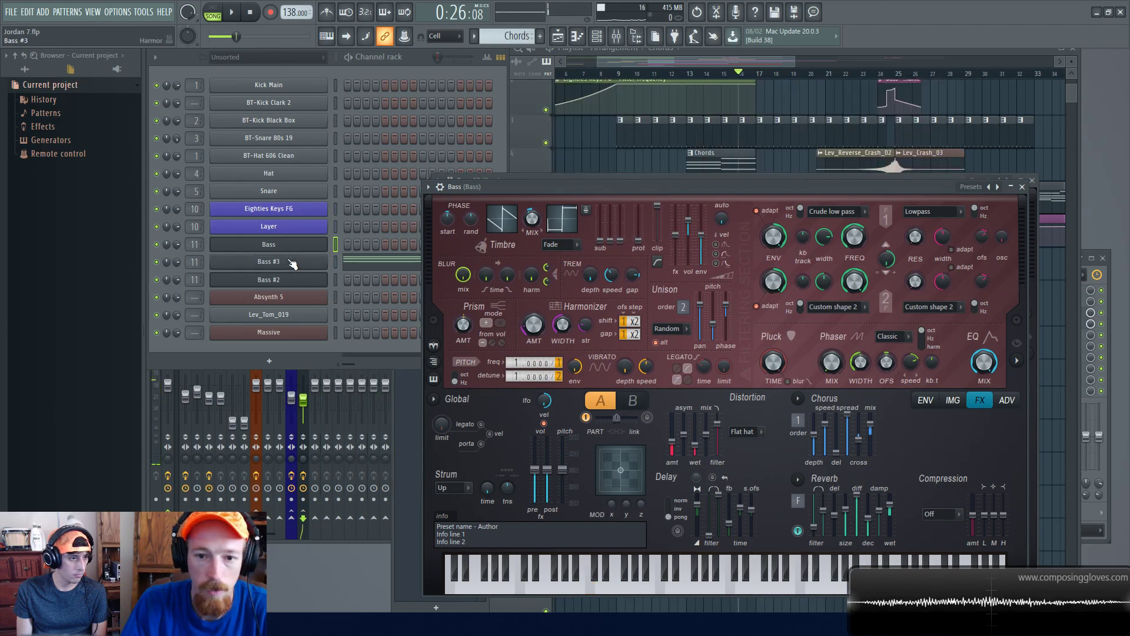
{"action": "left_click", "coordinate": [286, 280]}
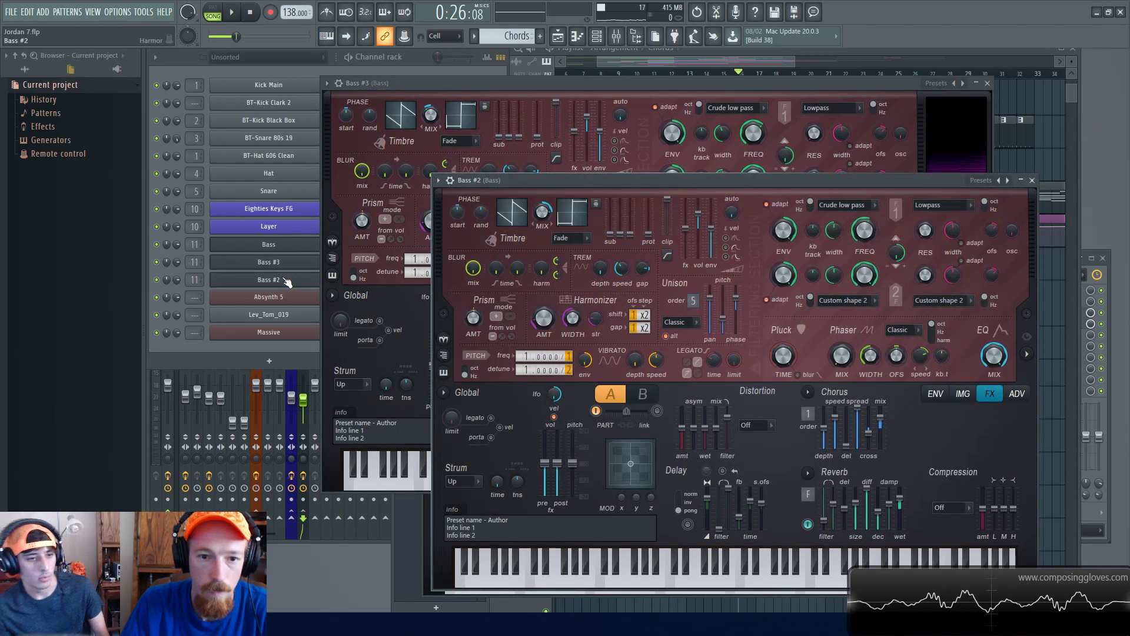
{"action": "left_click", "coordinate": [973, 54]}
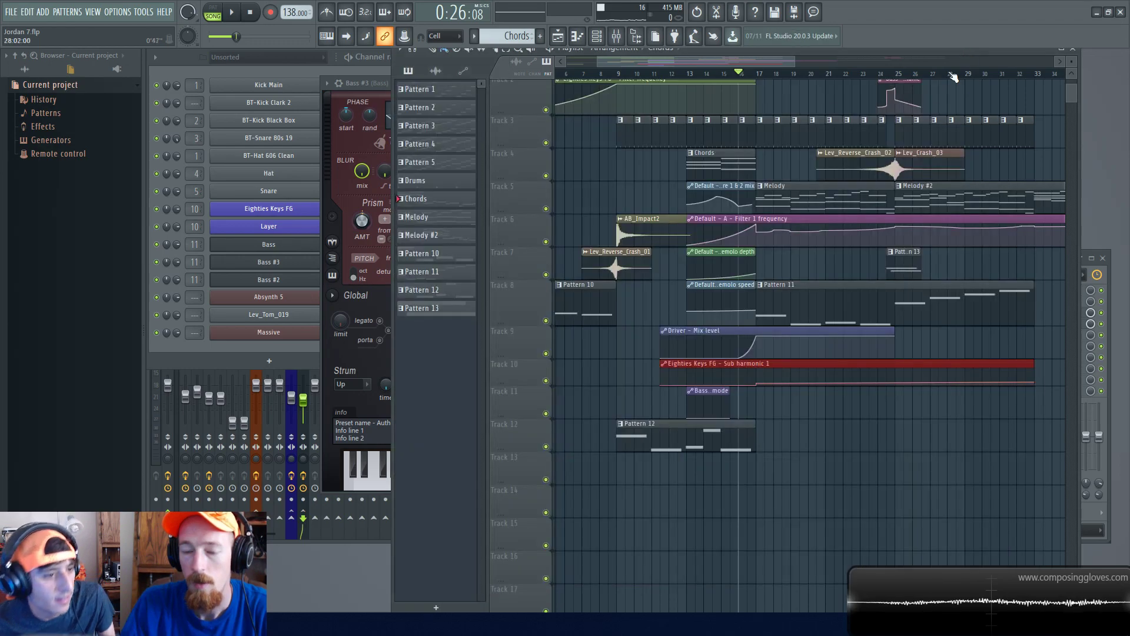
Review the layers from bar 17 by selecting the clips on Tracks 8 to 10, Tracks 3 to 6, and Track 1
{"action": "scroll", "coordinate": [728, 391], "scroll_direction": "up", "scroll_amount": 3}
{"action": "left_click_drag", "start_coordinate": [792, 327], "coordinate": [747, 333]}
{"action": "left_click_drag", "start_coordinate": [778, 253], "coordinate": [814, 388]}
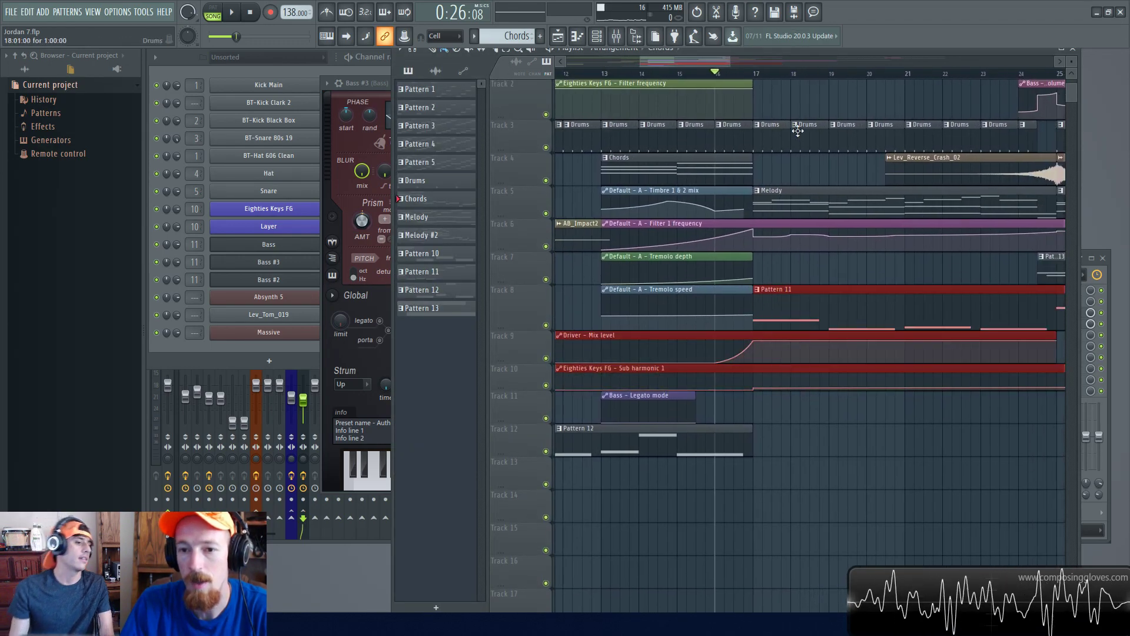
{"action": "left_click_drag", "start_coordinate": [786, 137], "coordinate": [749, 166]}
{"action": "left_click_drag", "start_coordinate": [732, 113], "coordinate": [887, 322]}
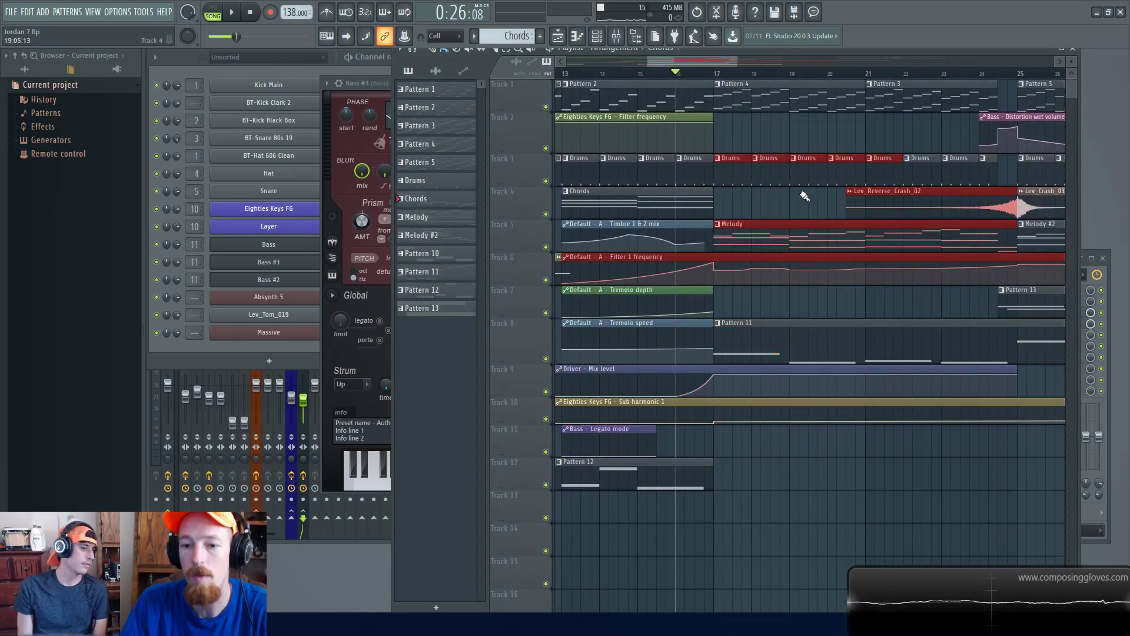
{"action": "left_click_drag", "start_coordinate": [747, 107], "coordinate": [913, 101]}
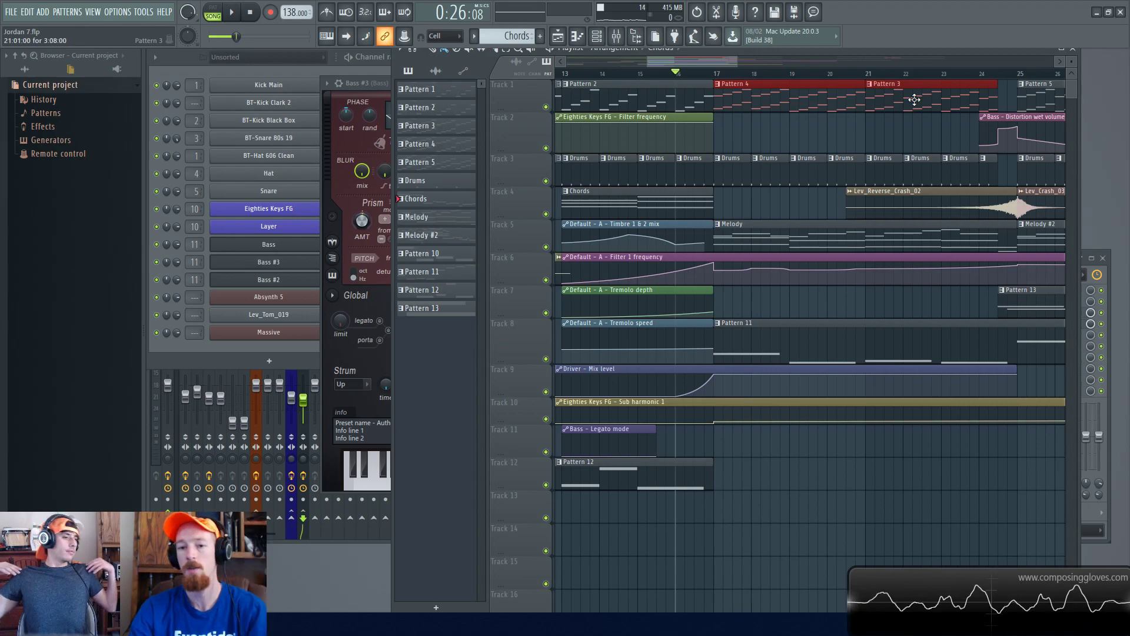
{"action": "left_click_drag", "start_coordinate": [790, 107], "coordinate": [934, 124]}
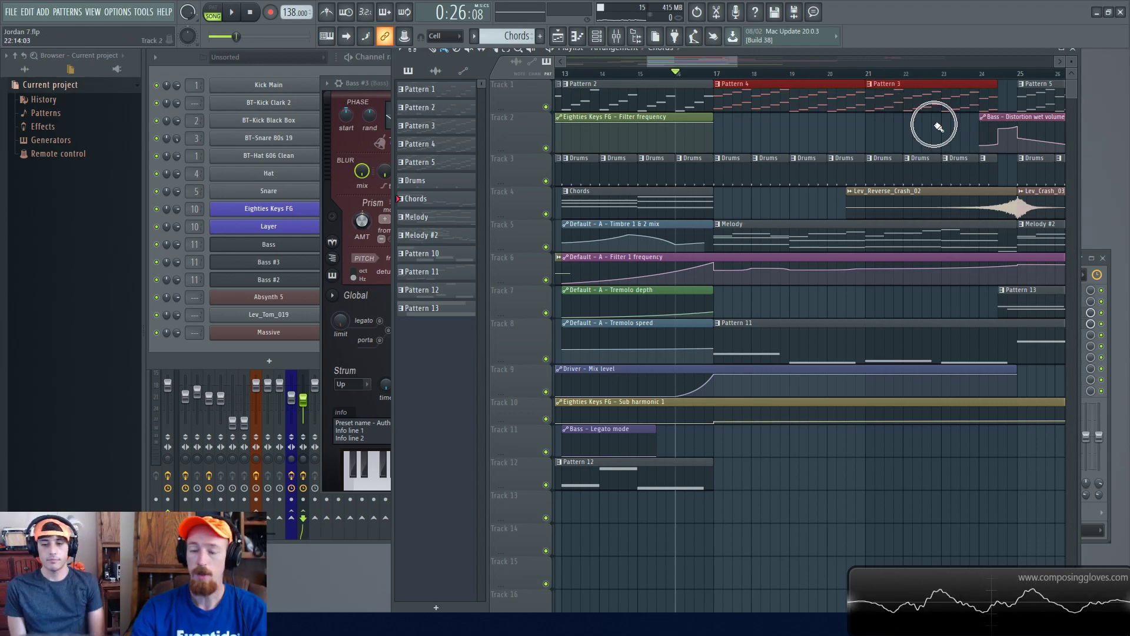
Select the Tremolo depth and Tremolo speed clips, check the Bass synth's tremolo knobs during playback, and return to the Playlist
{"action": "left_click_drag", "start_coordinate": [815, 298], "coordinate": [853, 244]}
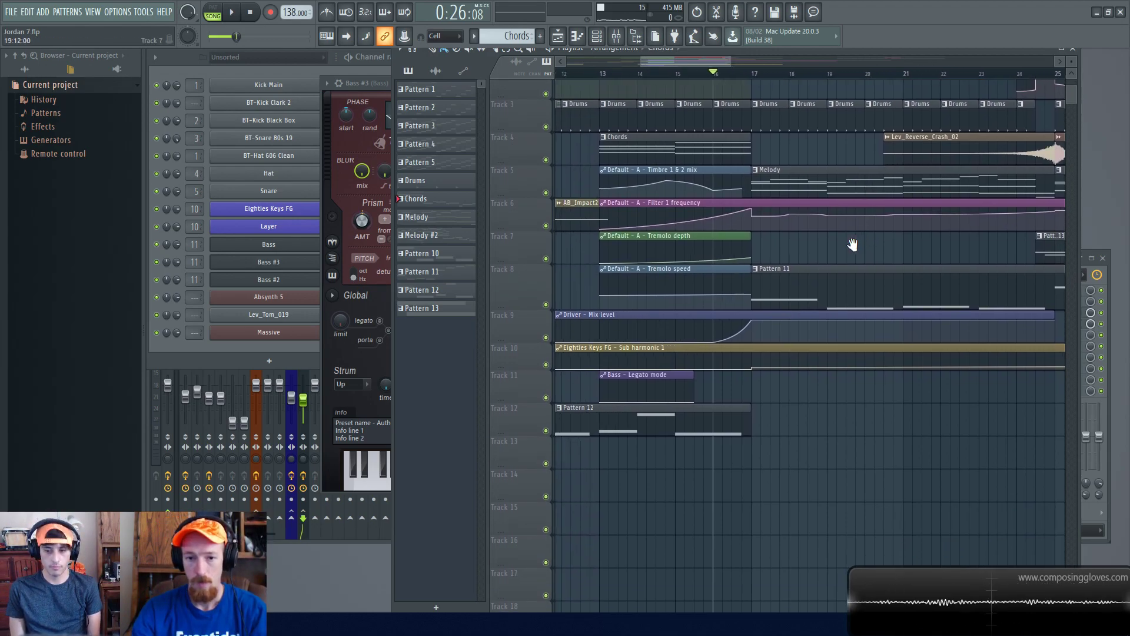
{"action": "left_click_drag", "start_coordinate": [671, 247], "coordinate": [697, 299]}
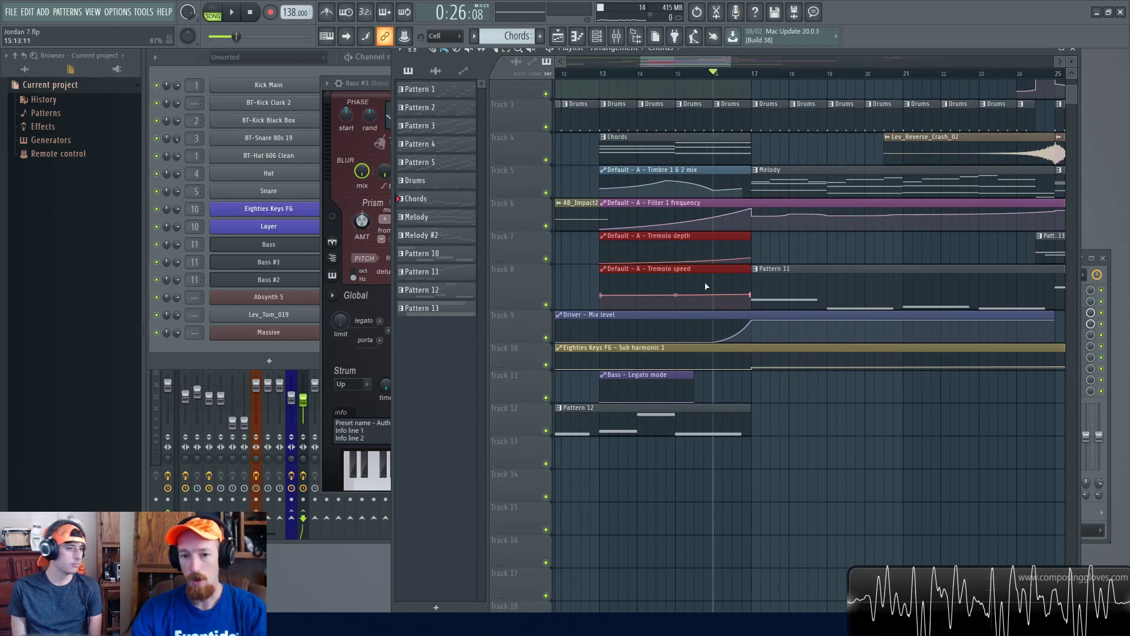
{"action": "left_click", "coordinate": [296, 263]}
{"action": "left_click", "coordinate": [299, 247]}
{"action": "key", "text": "space"}
{"action": "key", "text": "space"}
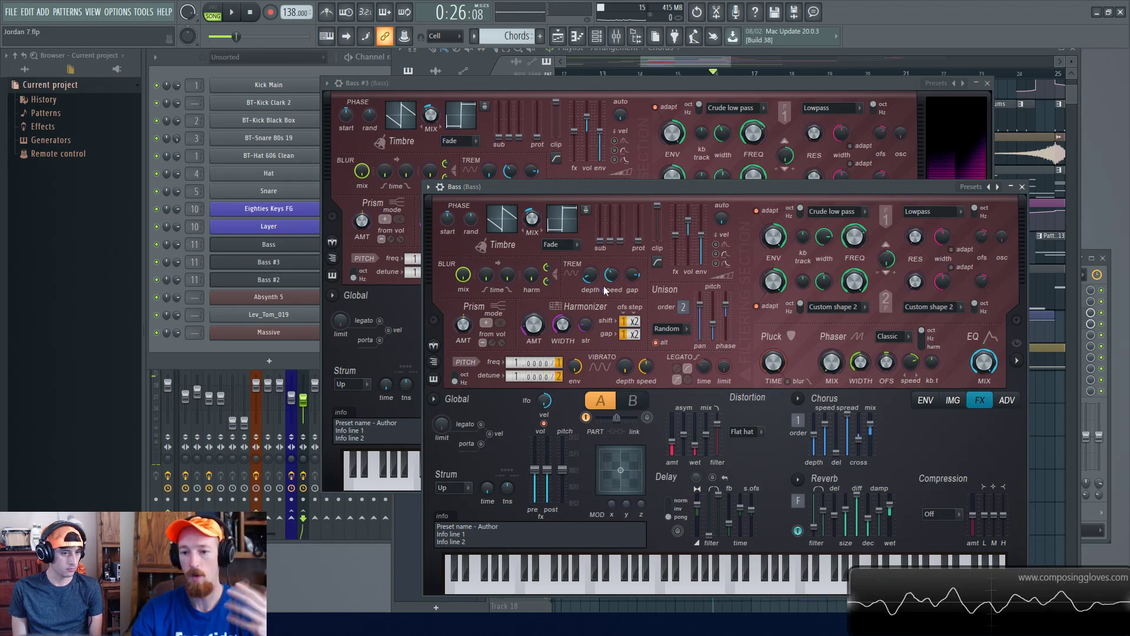
{"action": "left_click", "coordinate": [819, 54]}
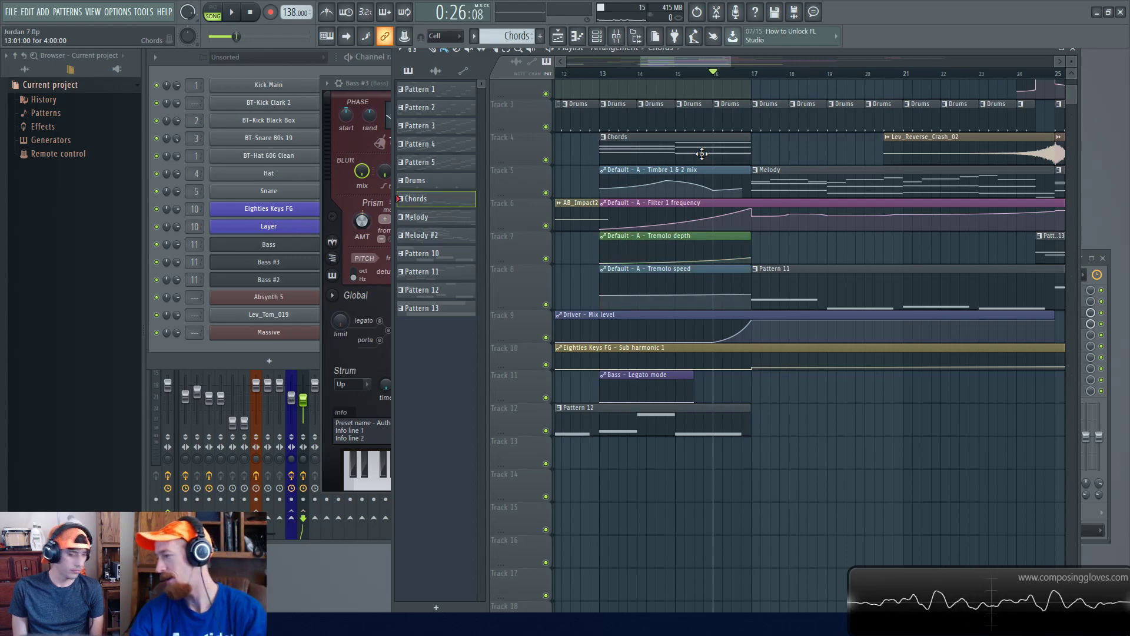
Play the song from bar 23 while examining the Bass Distortion wet volume automation clip on Track 2, then stop
{"action": "left_click_drag", "start_coordinate": [798, 213], "coordinate": [661, 268]}
{"action": "left_click_drag", "start_coordinate": [978, 279], "coordinate": [712, 327]}
{"action": "left_click", "coordinate": [578, 74]}
{"action": "key", "text": "space"}
{"action": "scroll", "coordinate": [753, 230], "scroll_direction": "up", "scroll_amount": 2, "text": "ctrl"}
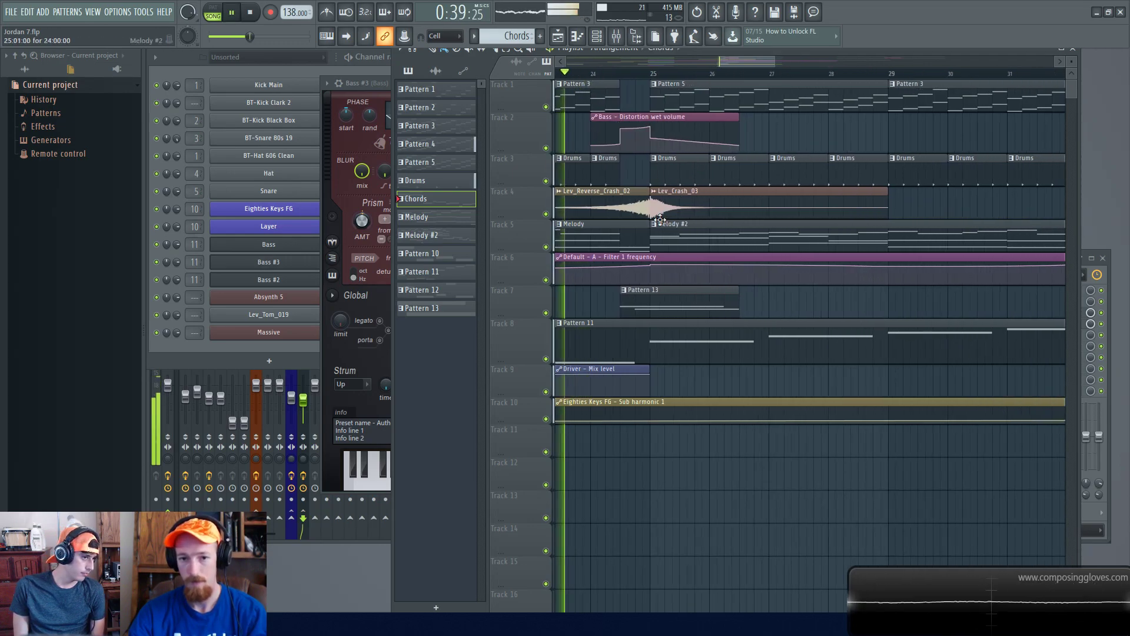
{"action": "left_click_drag", "start_coordinate": [752, 229], "coordinate": [761, 232]}
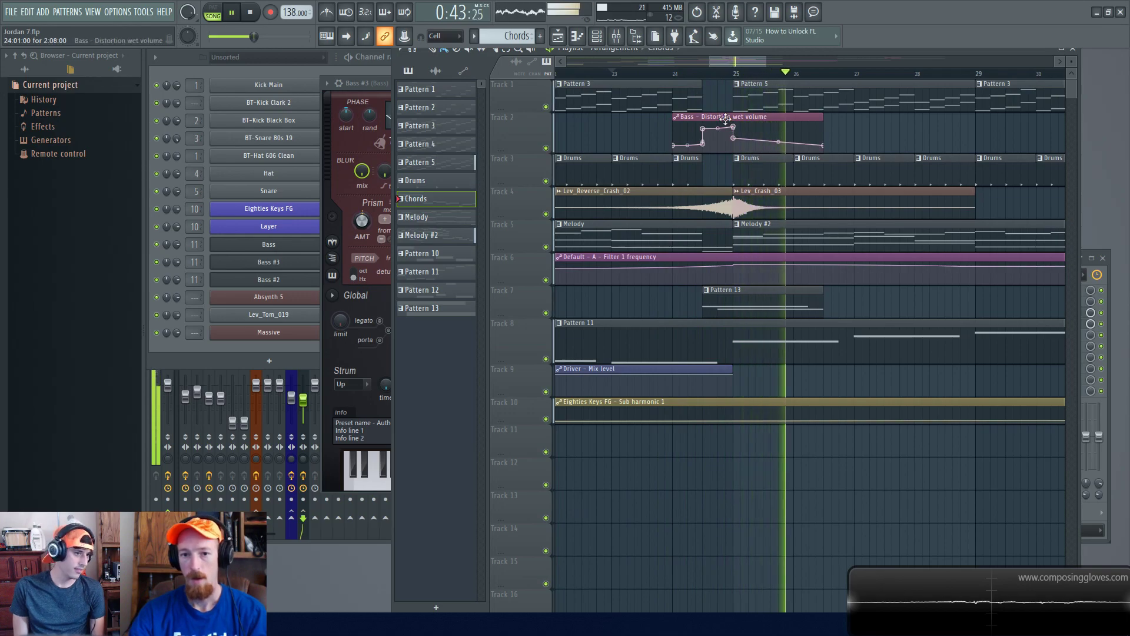
{"action": "key", "text": "space"}
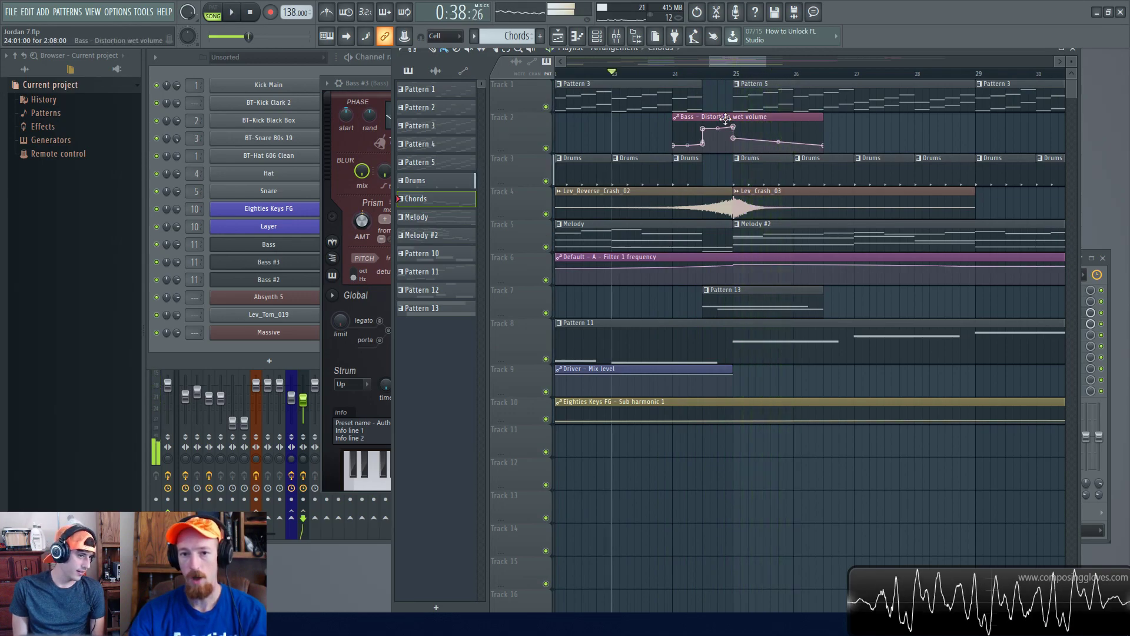
Find the Bass synth among the bass channels and watch its Distortion wet slider during playback from bar 23
{"action": "left_click", "coordinate": [178, 362]}
{"action": "left_click", "coordinate": [316, 283]}
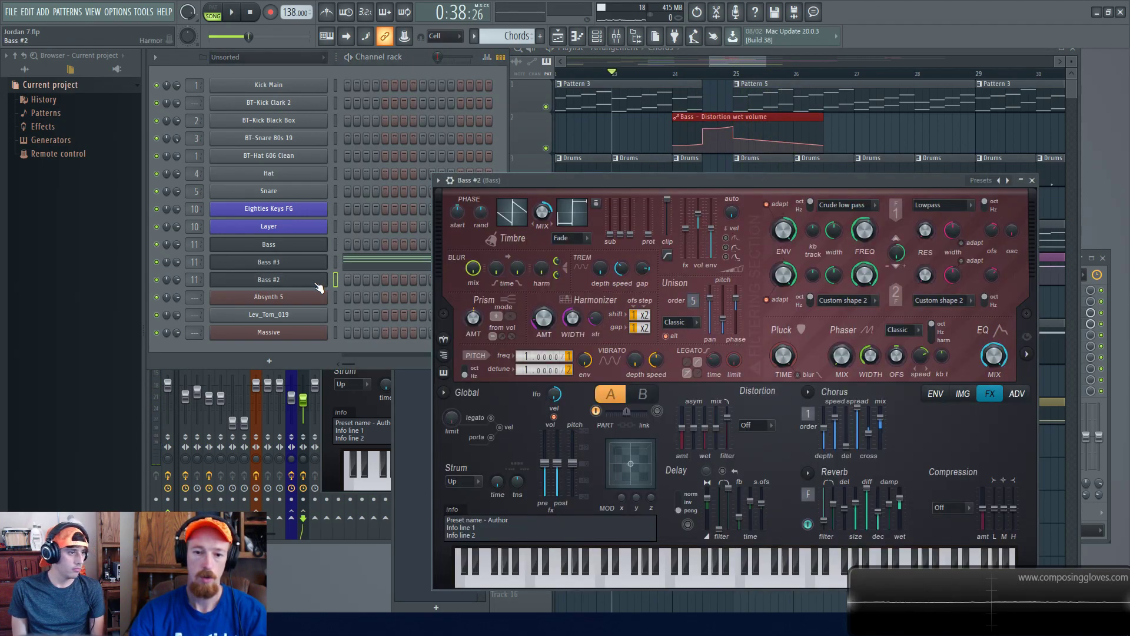
{"action": "left_click", "coordinate": [297, 262]}
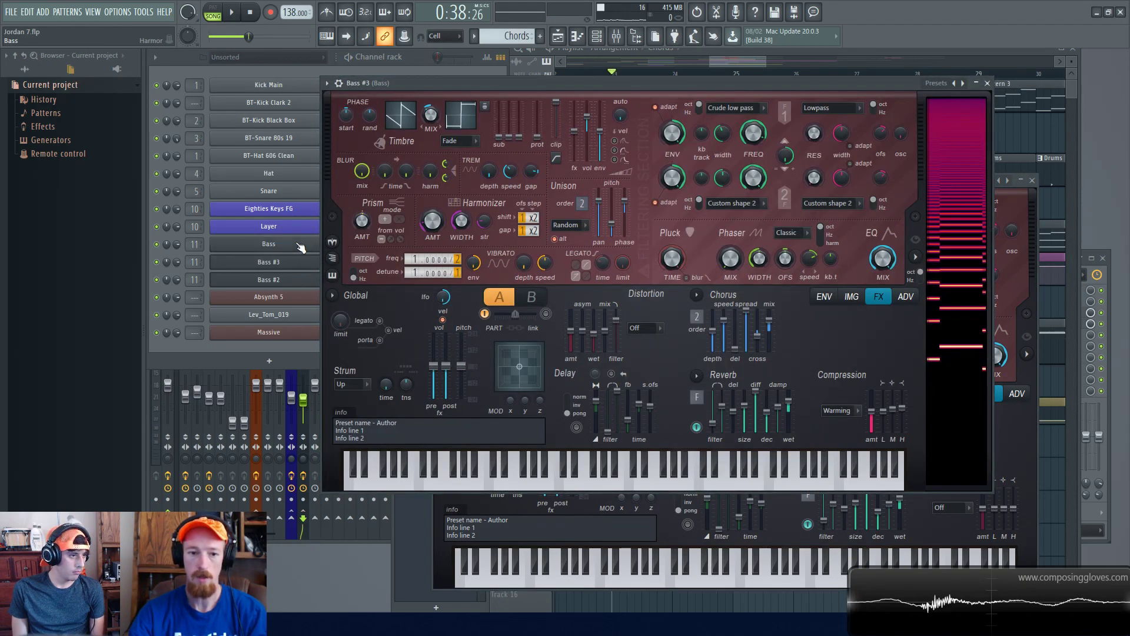
{"action": "left_click", "coordinate": [299, 245]}
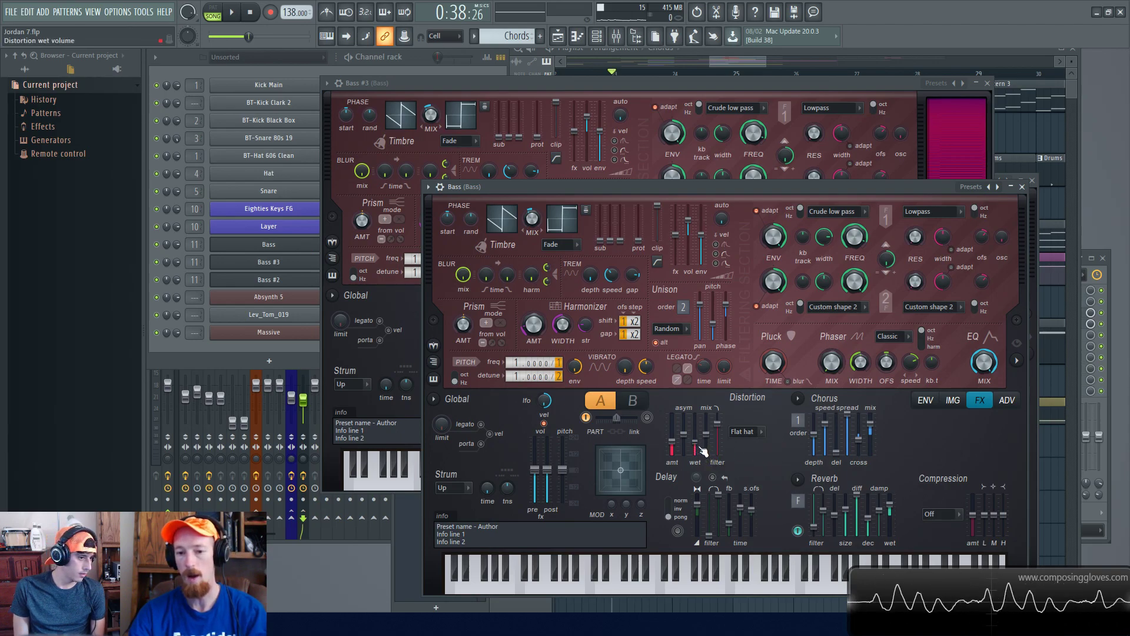
{"action": "key", "text": "space"}
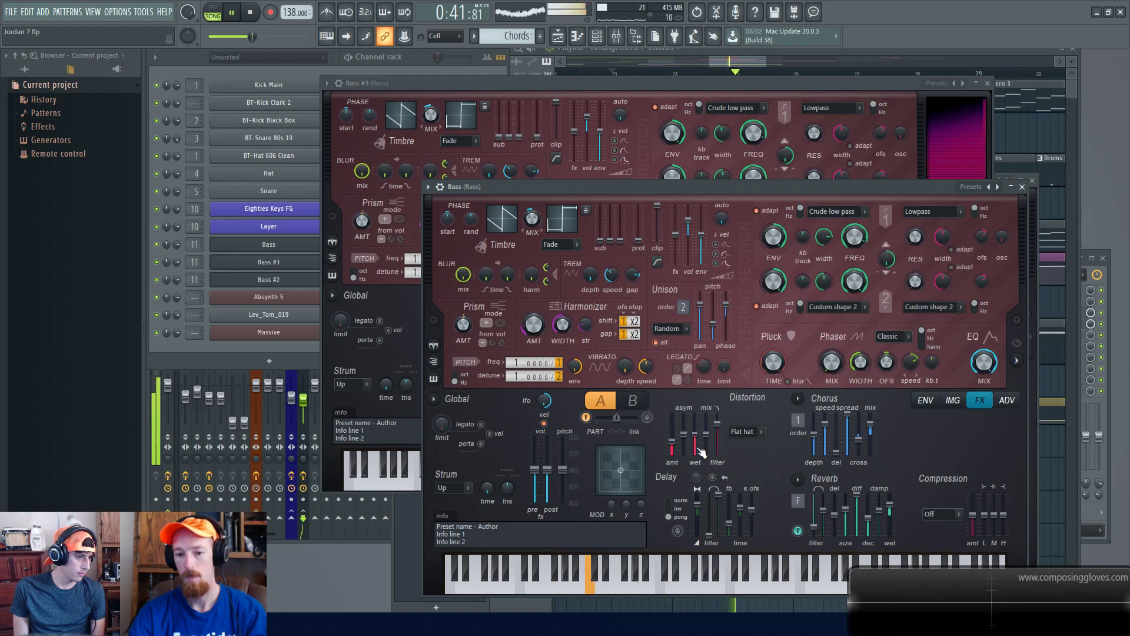
{"action": "key", "text": "space"}
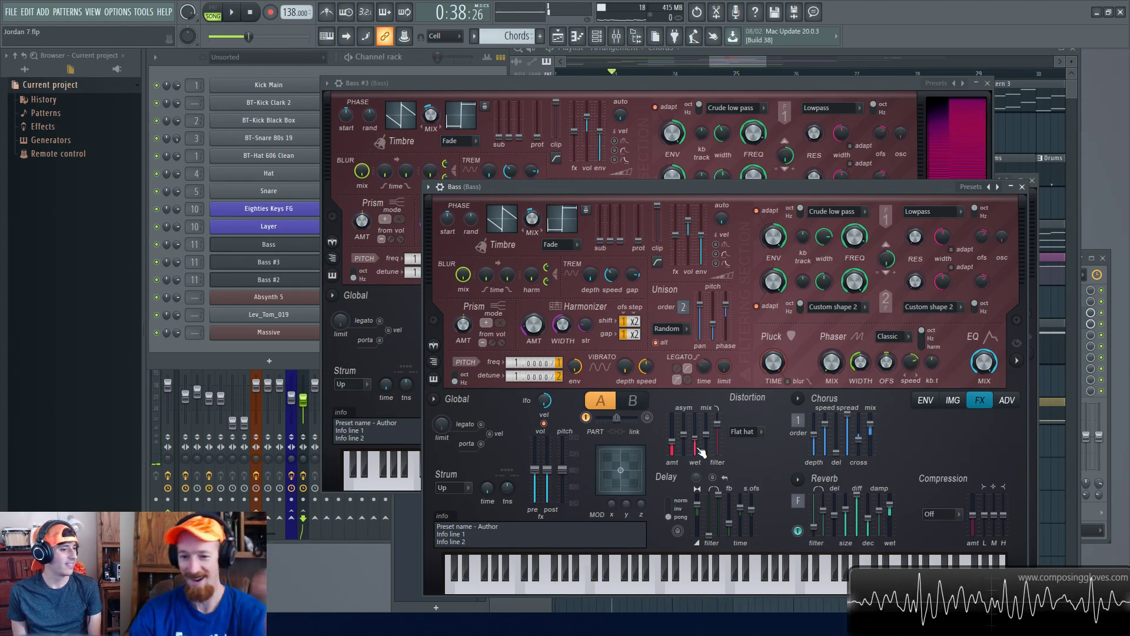
Close the Bass and Bass #3 synth windows and bring the Mixer forward into full view over the Playlist
{"action": "left_click", "coordinate": [1021, 187]}
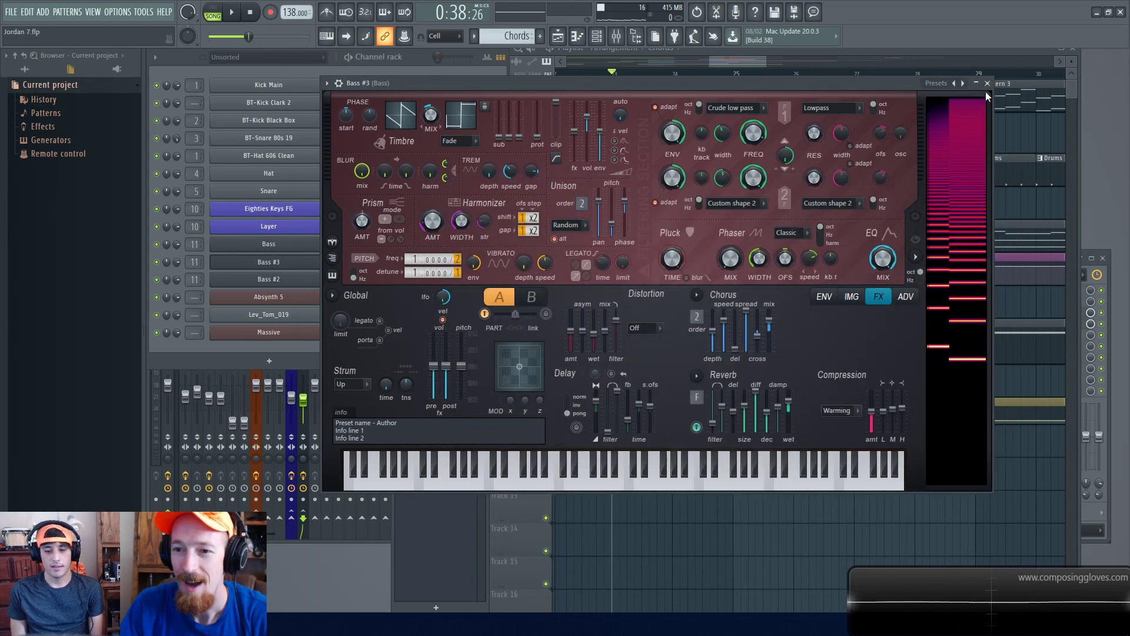
{"action": "left_click", "coordinate": [987, 83]}
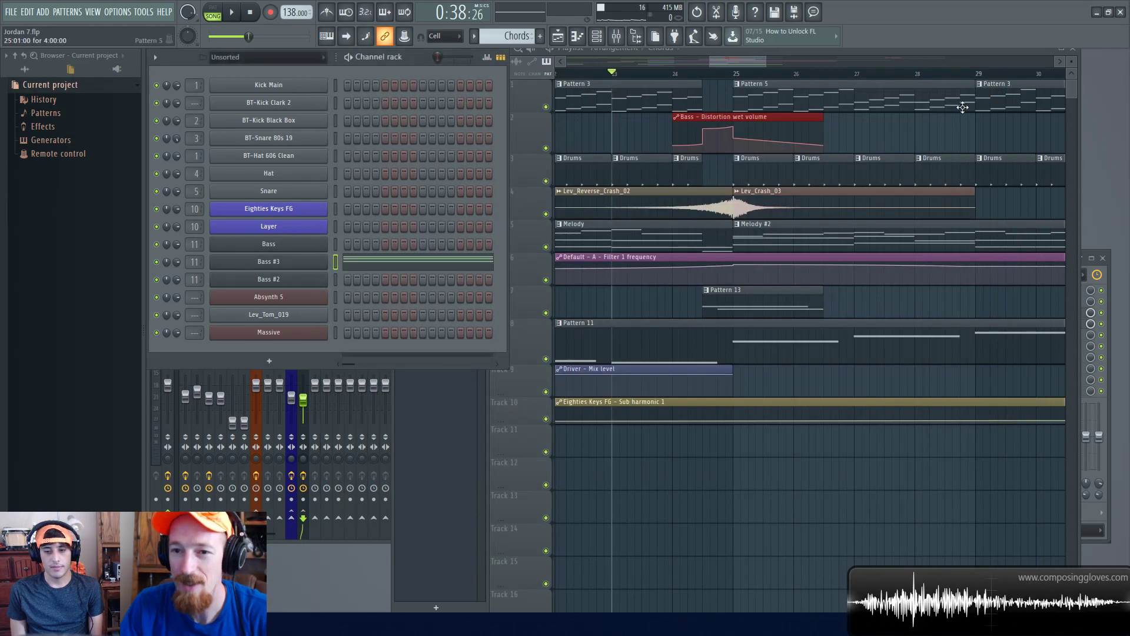
{"action": "left_click", "coordinate": [309, 539]}
{"action": "left_click_drag", "start_coordinate": [443, 253], "coordinate": [516, 202]}
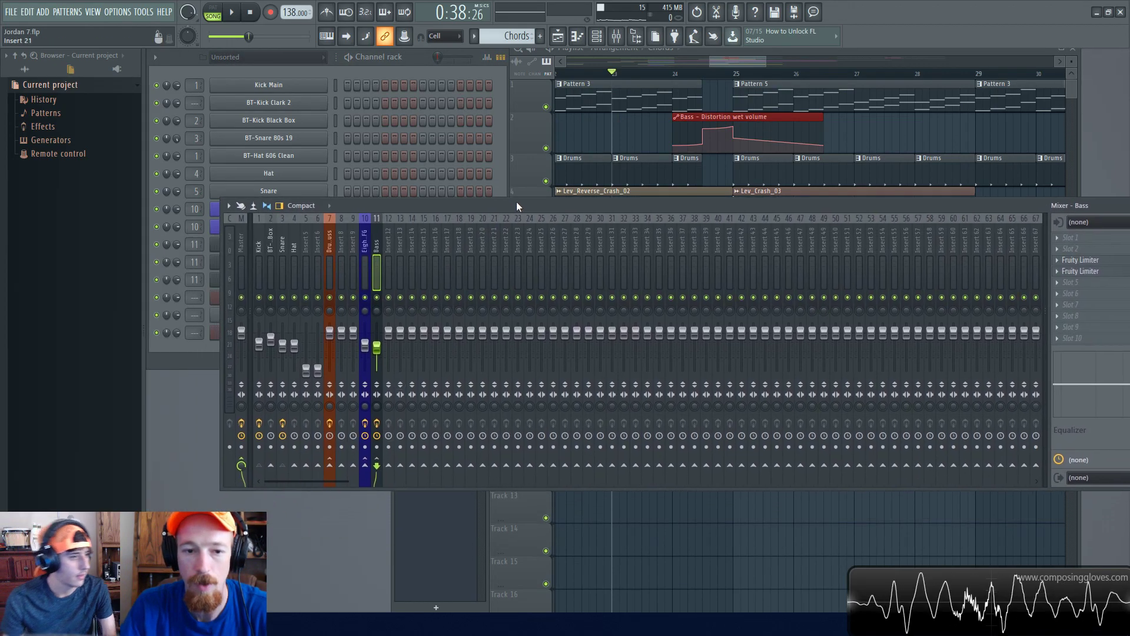
Select the Kick mixer track, shift the Mixer aside, and play the song from bar 17 briefly before stopping
{"action": "left_click", "coordinate": [259, 264]}
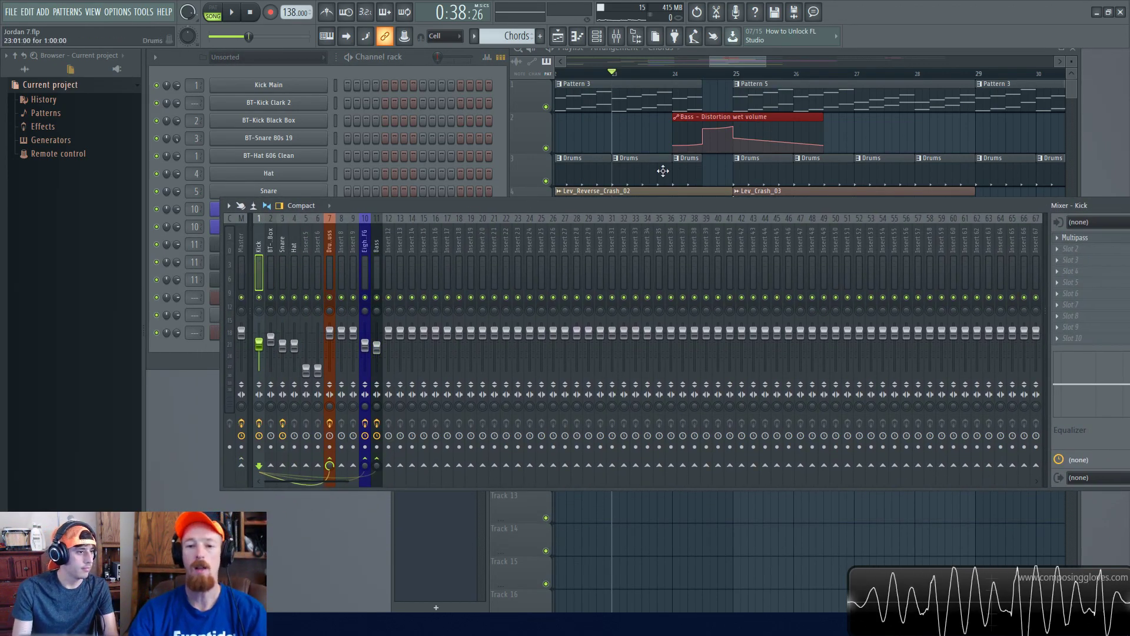
{"action": "left_click_drag", "start_coordinate": [659, 199], "coordinate": [581, 201]}
{"action": "left_click", "coordinate": [689, 61]}
{"action": "left_click_drag", "start_coordinate": [691, 69], "coordinate": [682, 74]}
{"action": "left_click", "coordinate": [645, 75]}
{"action": "key", "text": "space"}
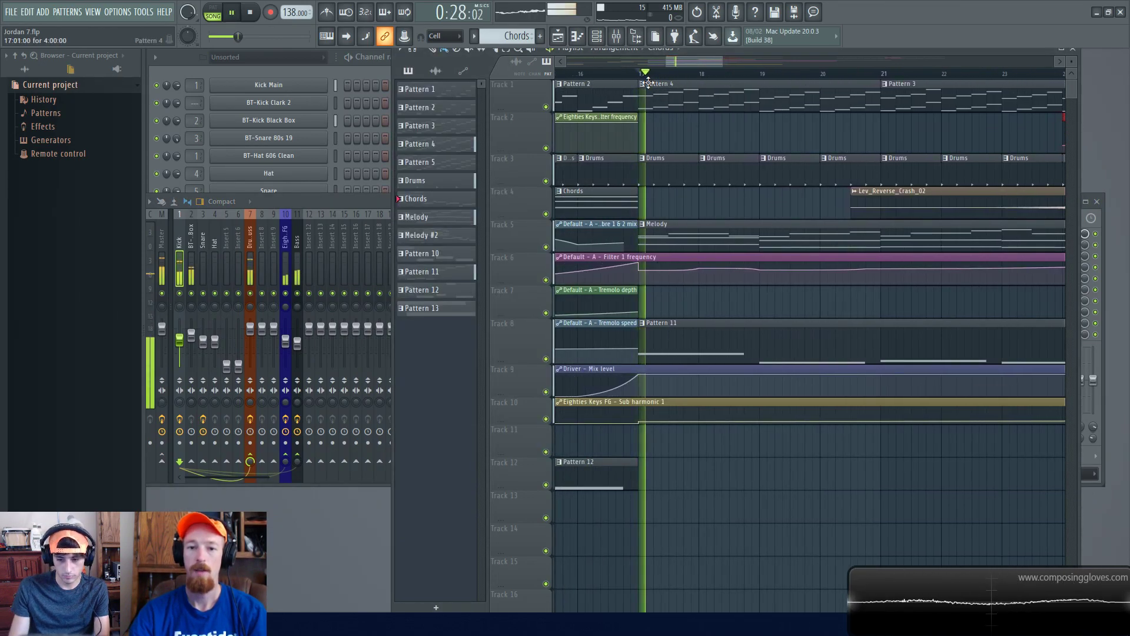
{"action": "key", "text": "space"}
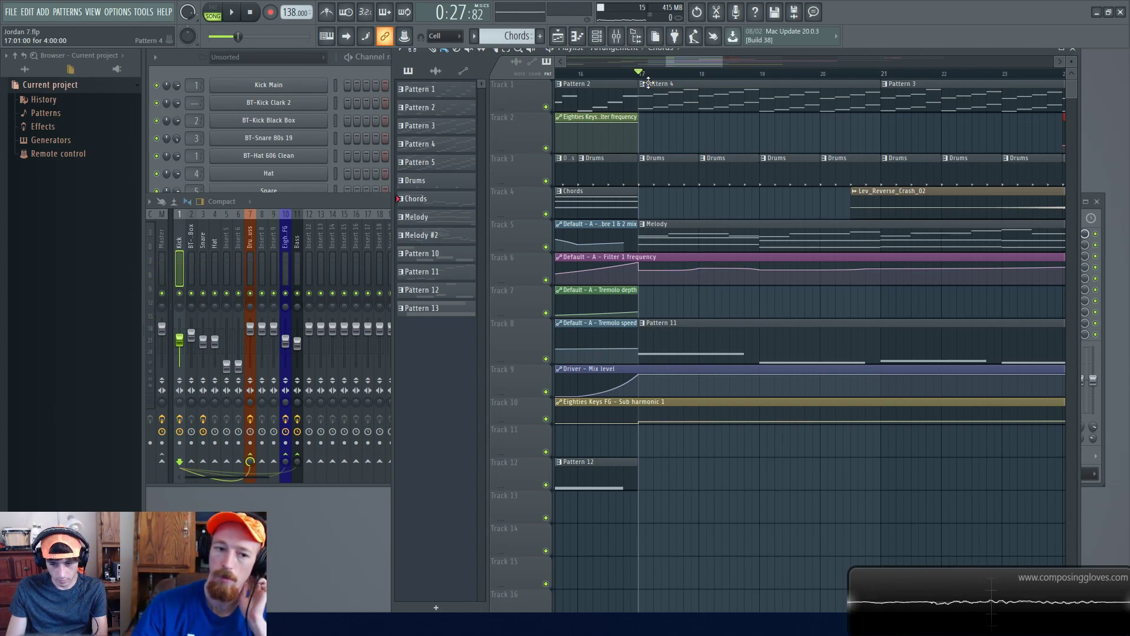
Bypass the Fruity Limiters on the Eighties Keys FG and Bass mixer tracks
{"action": "left_click", "coordinate": [248, 258]}
{"action": "left_click", "coordinate": [285, 265]}
{"action": "left_click", "coordinate": [298, 267]}
{"action": "left_click", "coordinate": [288, 273]}
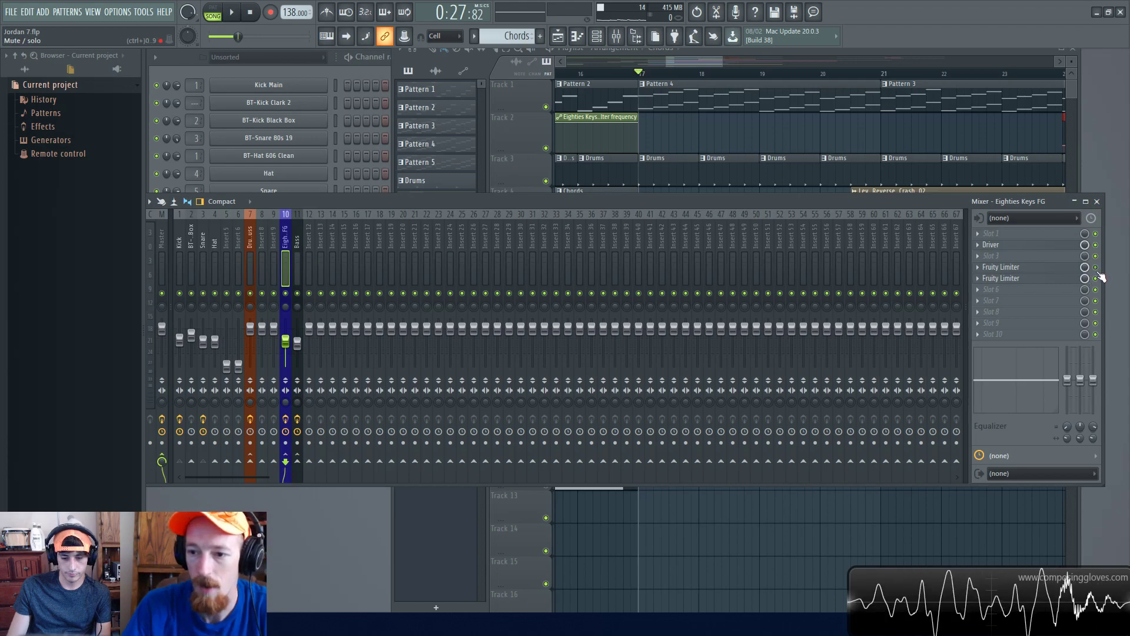
{"action": "left_click", "coordinate": [298, 271]}
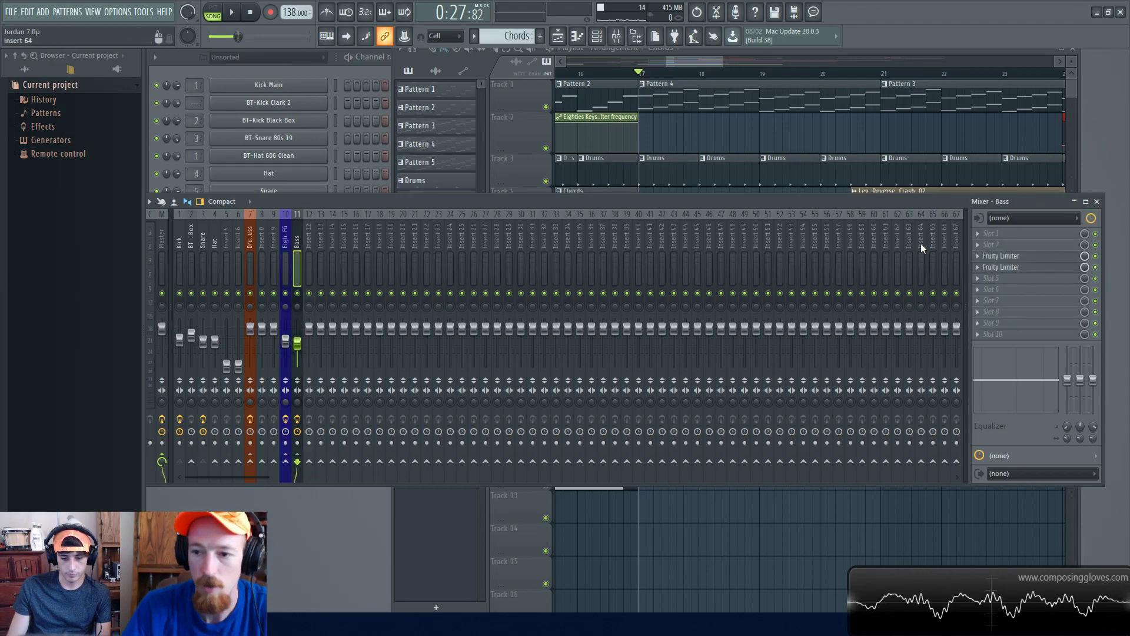
{"action": "left_click", "coordinate": [1096, 256]}
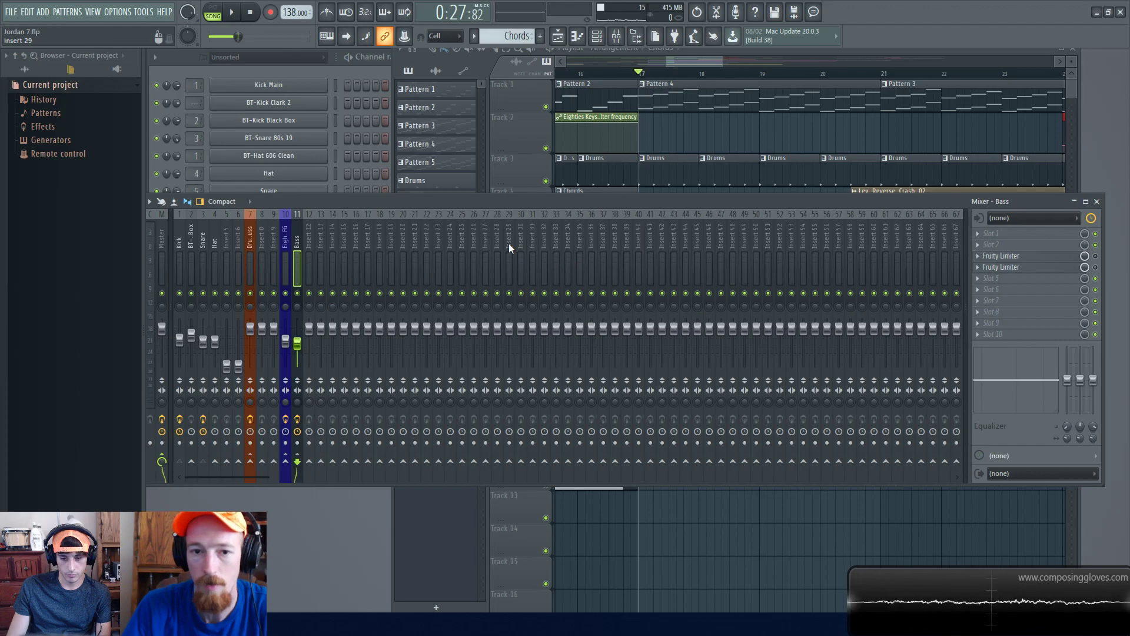
Play the song twice from bar 17 to hear it with the limiters bypassed, stopping after each pass
{"action": "key", "text": "space"}
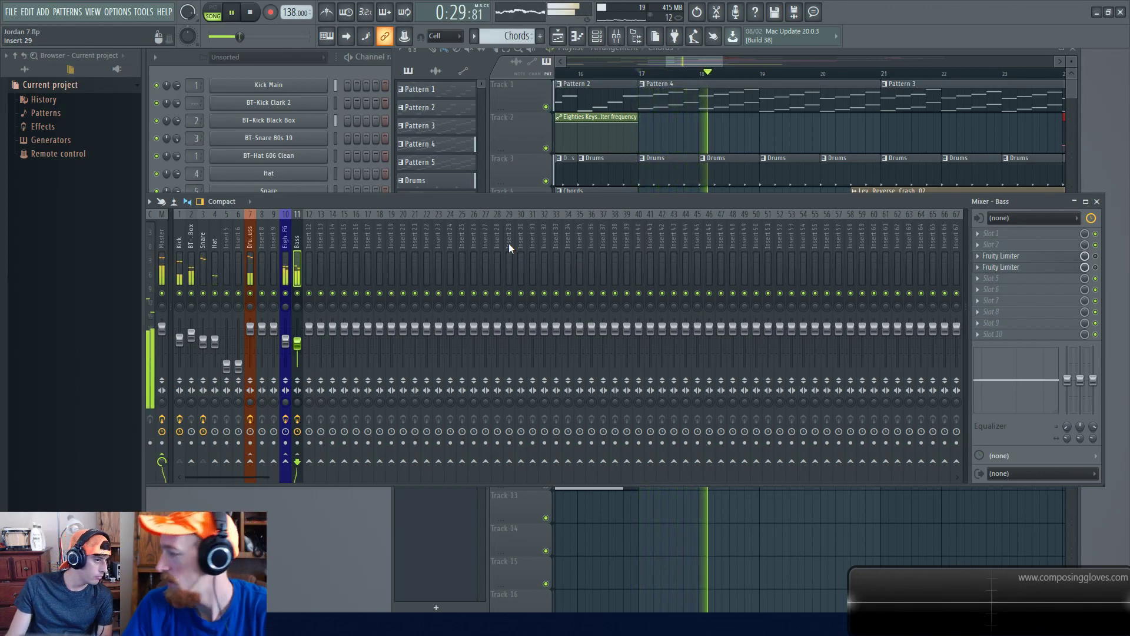
{"action": "key", "text": "space"}
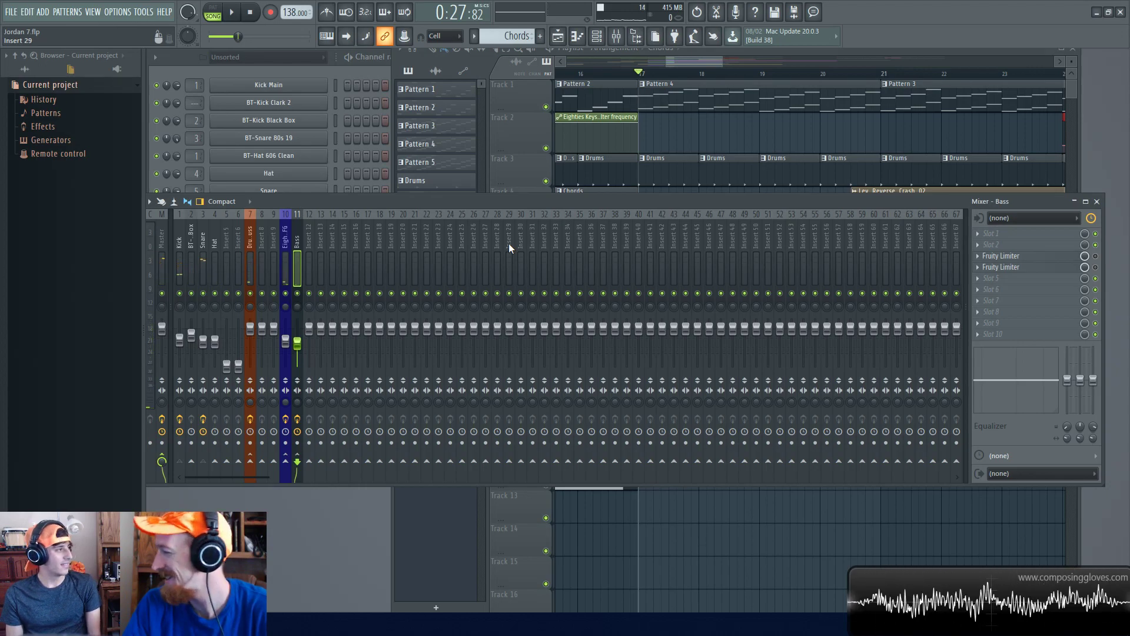
{"action": "key", "text": "space"}
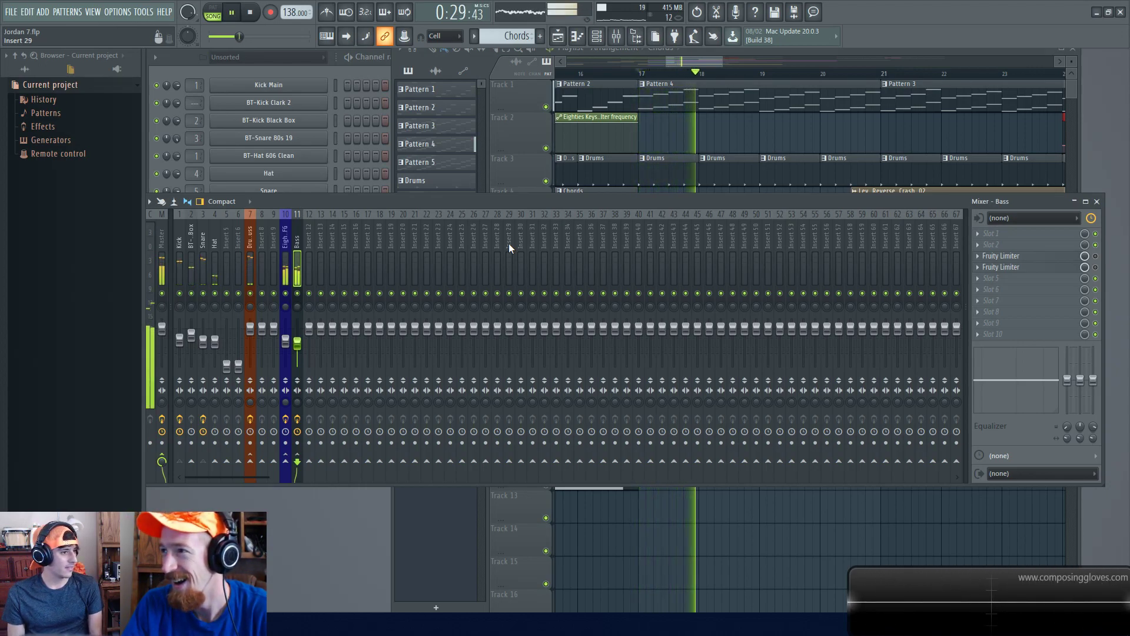
{"action": "key", "text": "space"}
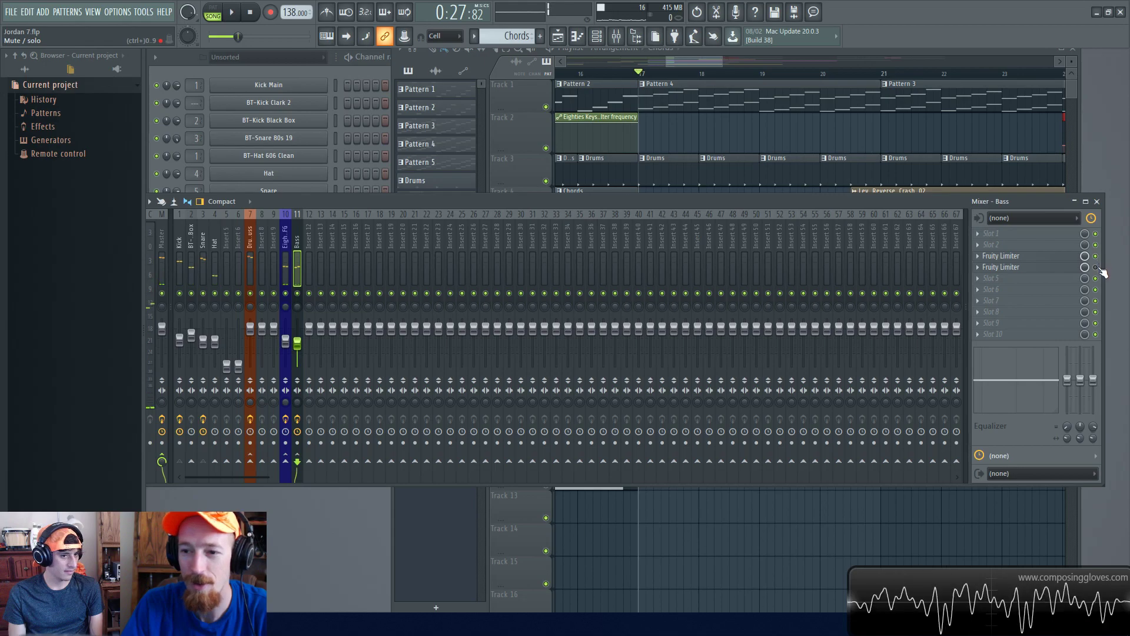
Re-enable the Fruity Limiters on the Bass and Eighties Keys FG mixer tracks and play from bar 17 to compare
{"action": "left_click", "coordinate": [287, 258]}
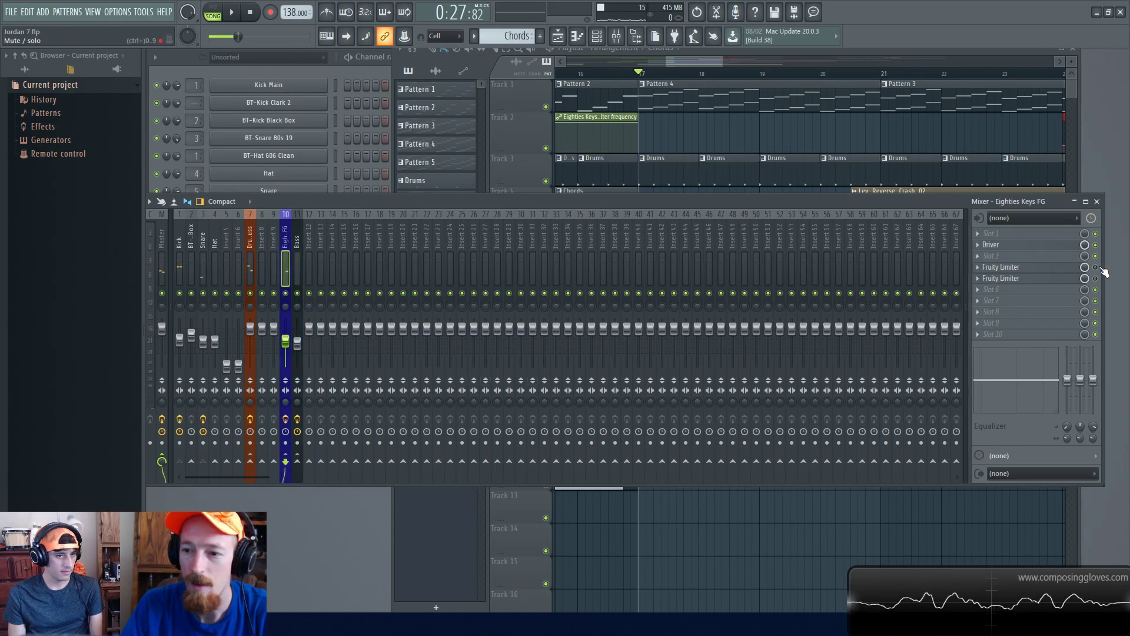
{"action": "key", "text": "space"}
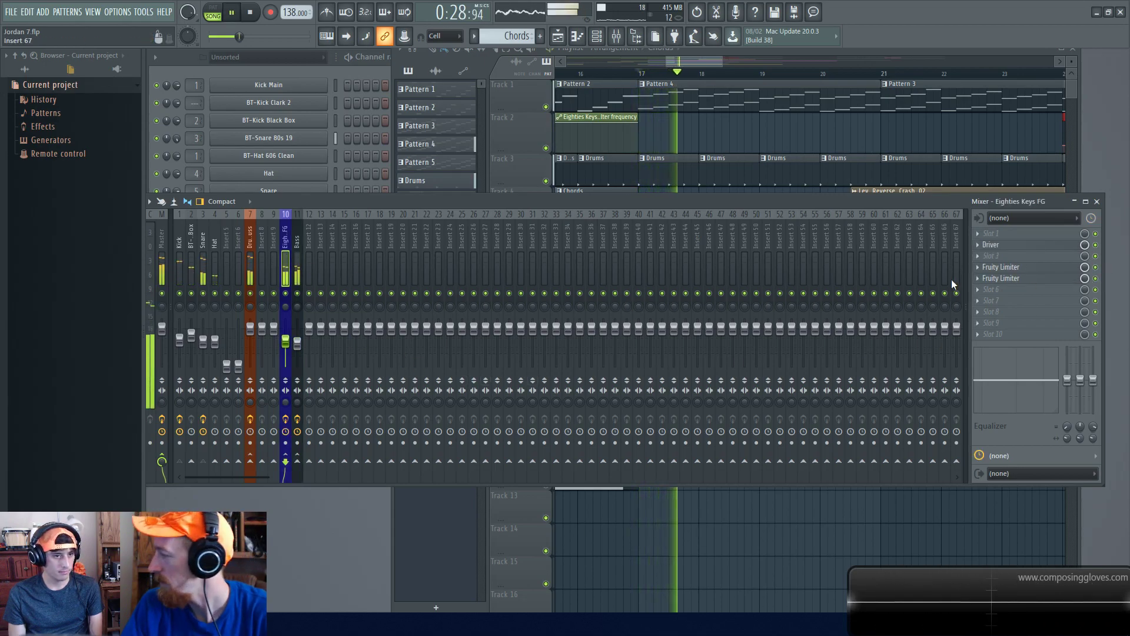
{"action": "key", "text": "space"}
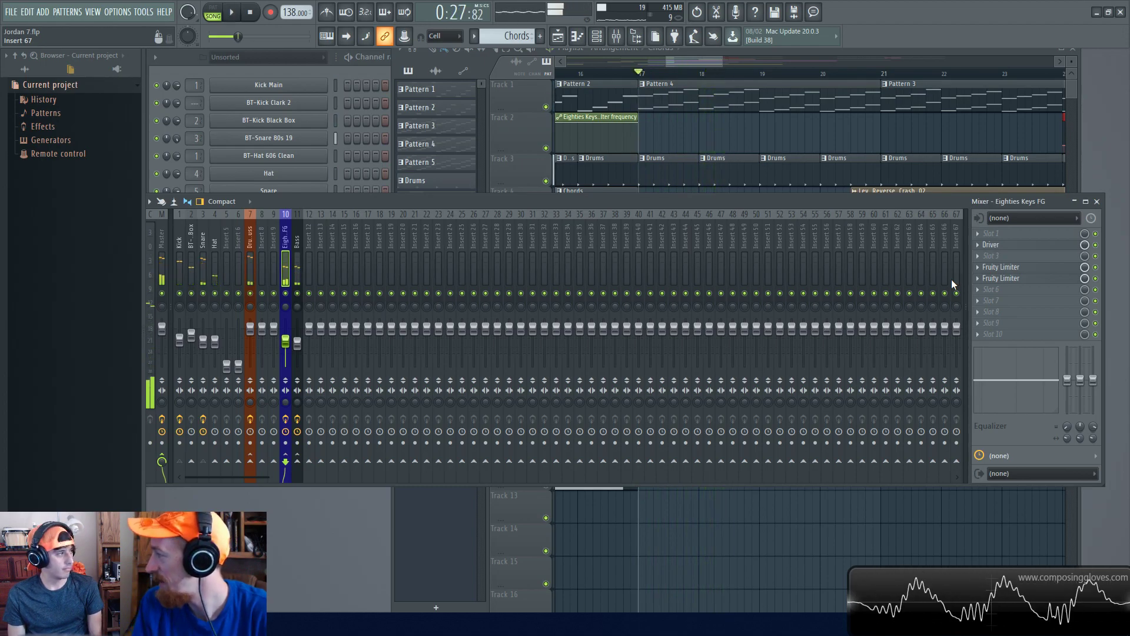
Open the Fruity Limiter in slot 5 of the Eighties Keys FG track, examine its compression during playback and its sidechain setting, and close it
{"action": "left_click", "coordinate": [1038, 276]}
{"action": "left_click_drag", "start_coordinate": [432, 171], "coordinate": [734, 114]}
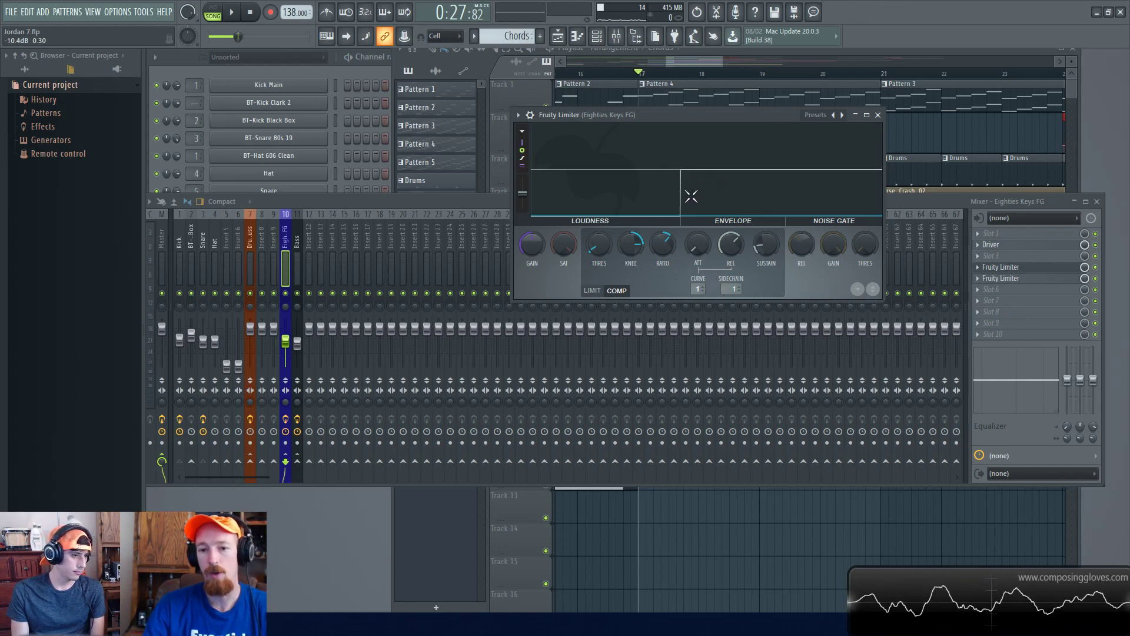
{"action": "key", "text": "space"}
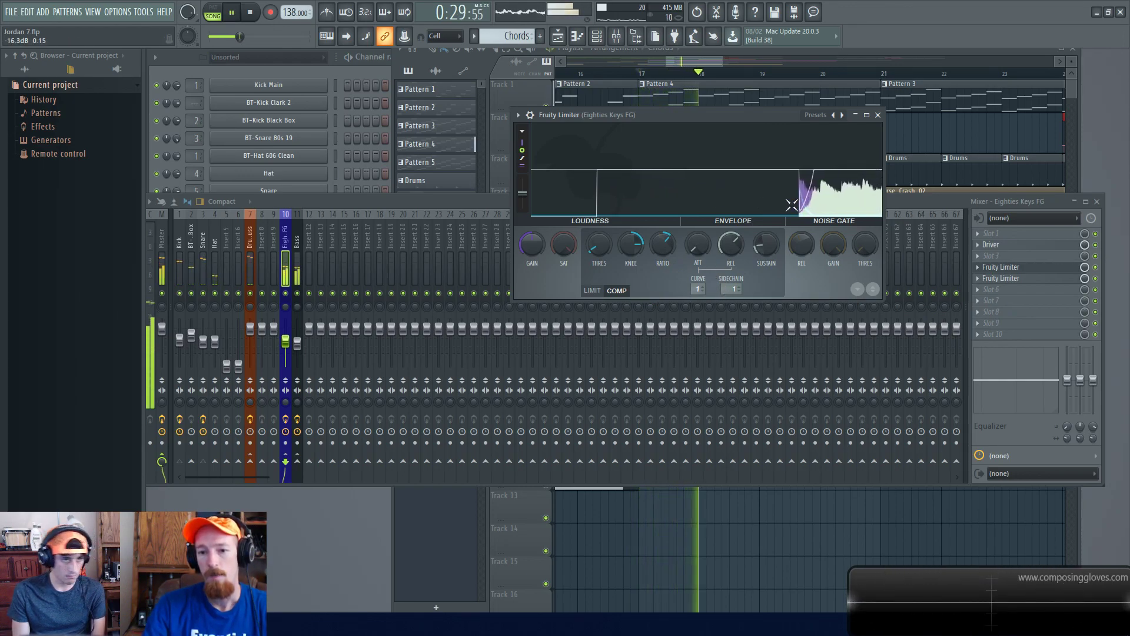
{"action": "key", "text": "space"}
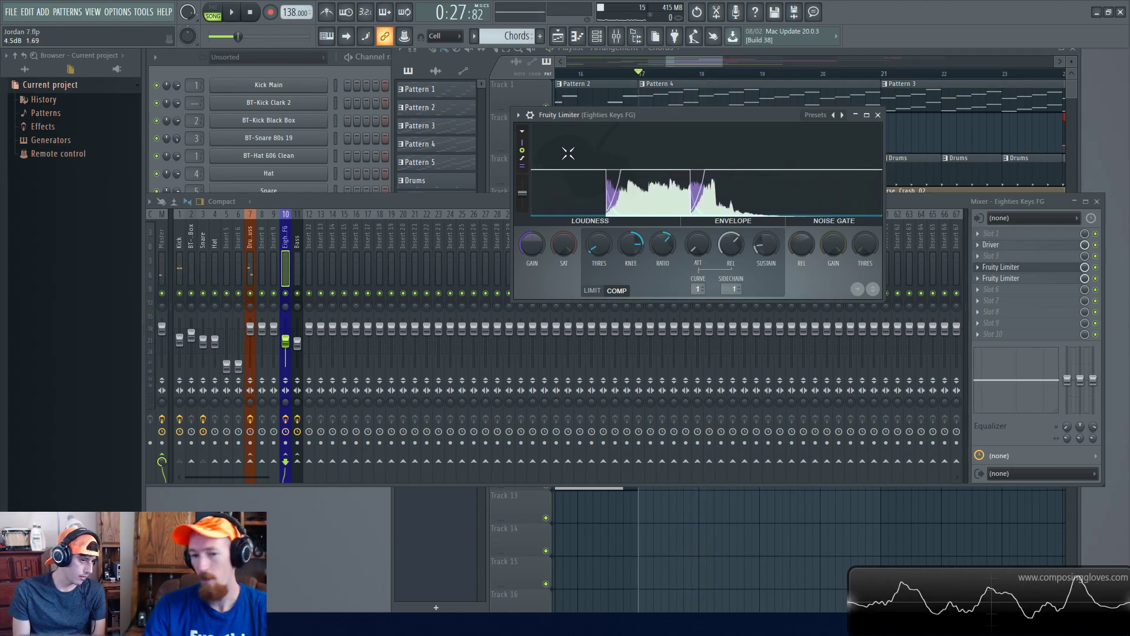
{"action": "left_click", "coordinate": [731, 289]}
{"action": "left_click", "coordinate": [761, 301]}
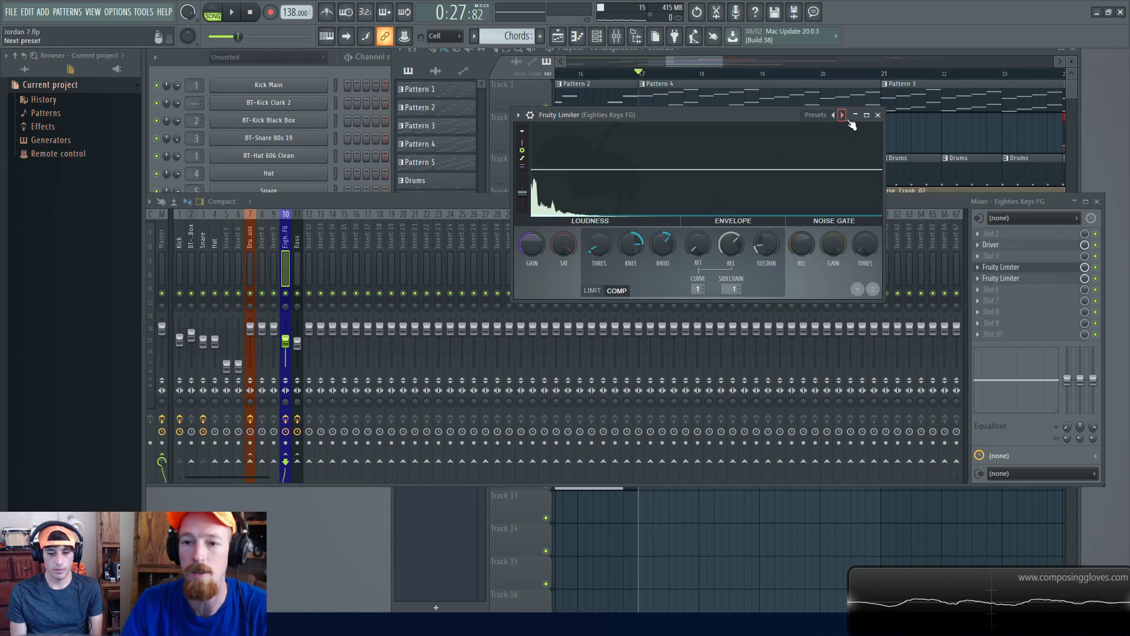
{"action": "left_click", "coordinate": [878, 115]}
Zoom the Playlist out to review the whole song arrangement, and bring the Channel rack in front of the Mixer
{"action": "left_click", "coordinate": [705, 63]}
{"action": "scroll", "coordinate": [869, 190], "scroll_direction": "down", "scroll_amount": 3}
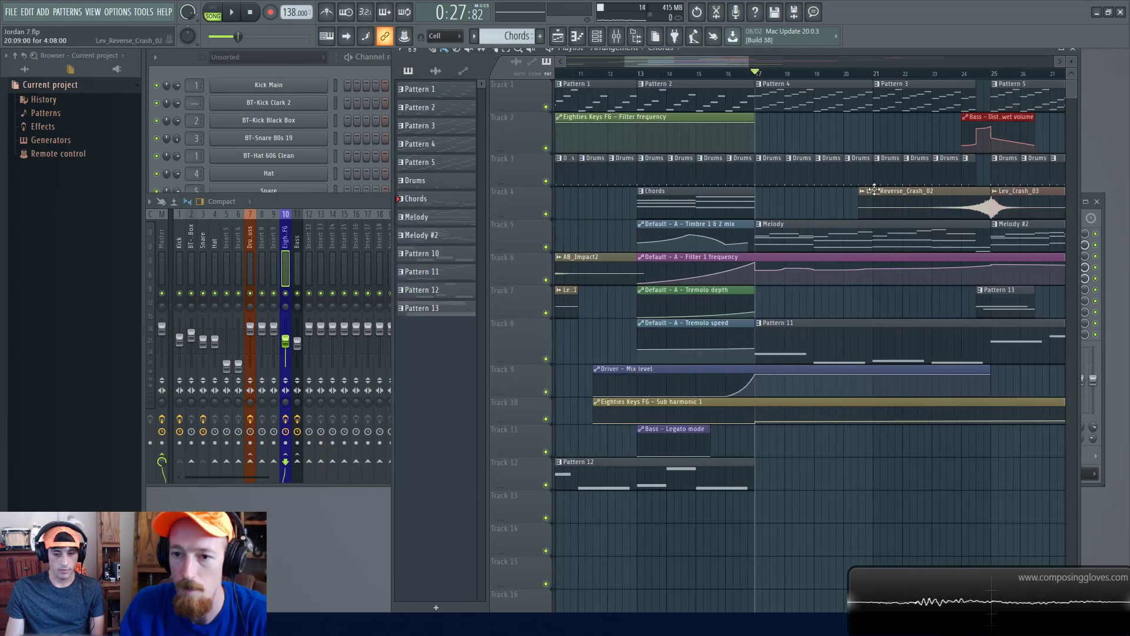
{"action": "scroll", "coordinate": [874, 190], "scroll_direction": "down", "scroll_amount": 6}
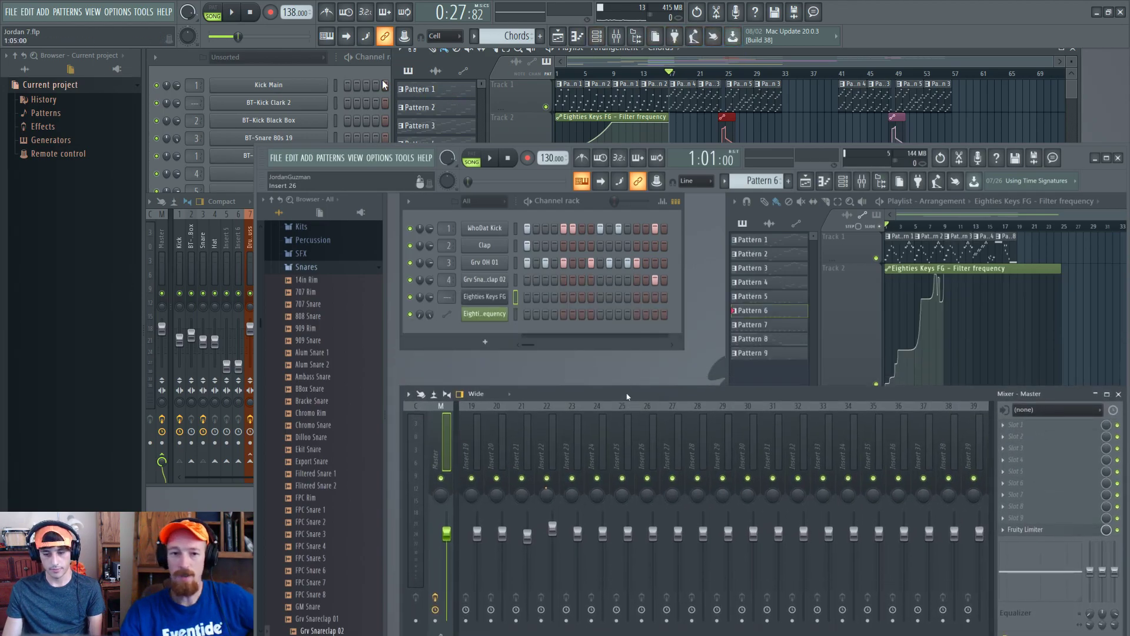
{"action": "left_click", "coordinate": [238, 84]}
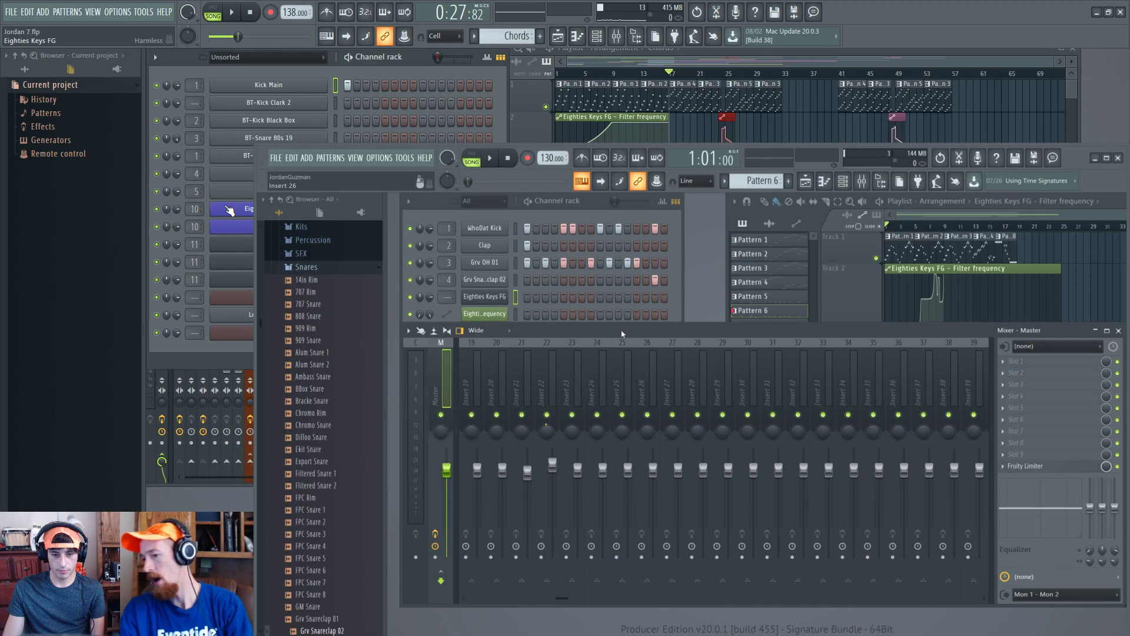
In the 130 BPM project, reposition the Mixer, select Pattern 1 and switch playback to pattern mode
{"action": "left_click_drag", "start_coordinate": [627, 354], "coordinate": [636, 374]}
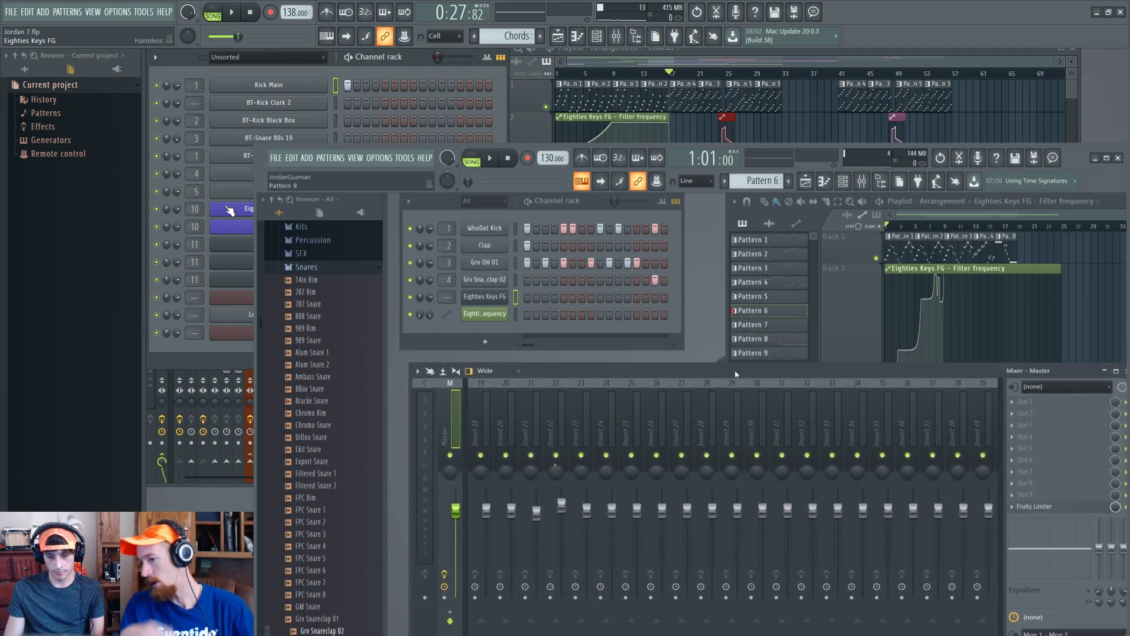
{"action": "left_click_drag", "start_coordinate": [725, 372], "coordinate": [716, 369]}
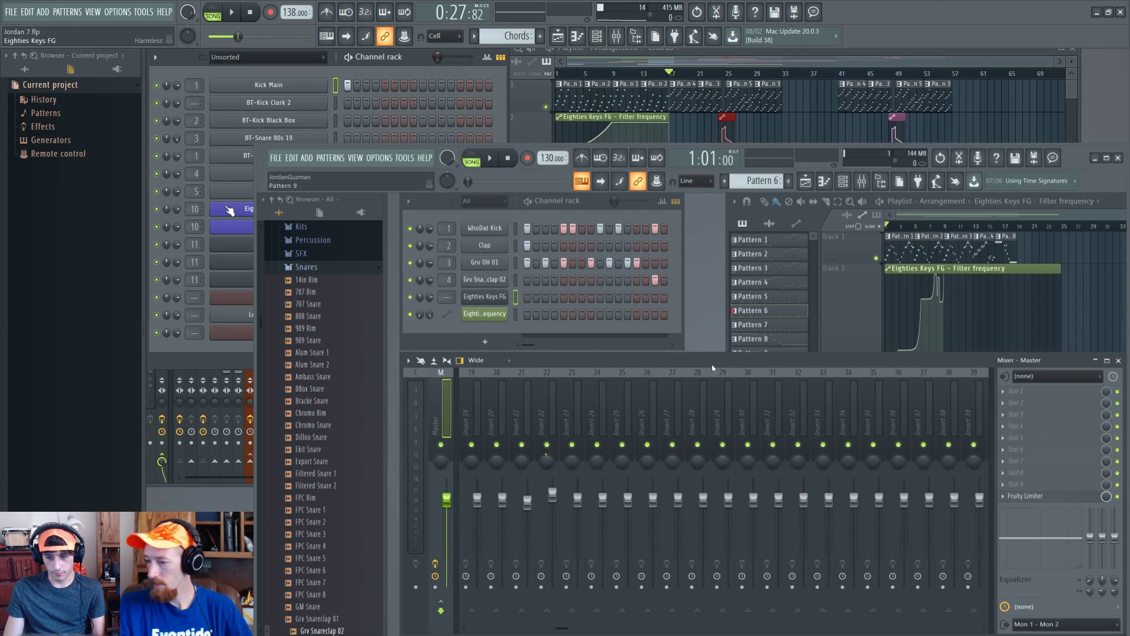
{"action": "left_click", "coordinate": [758, 241]}
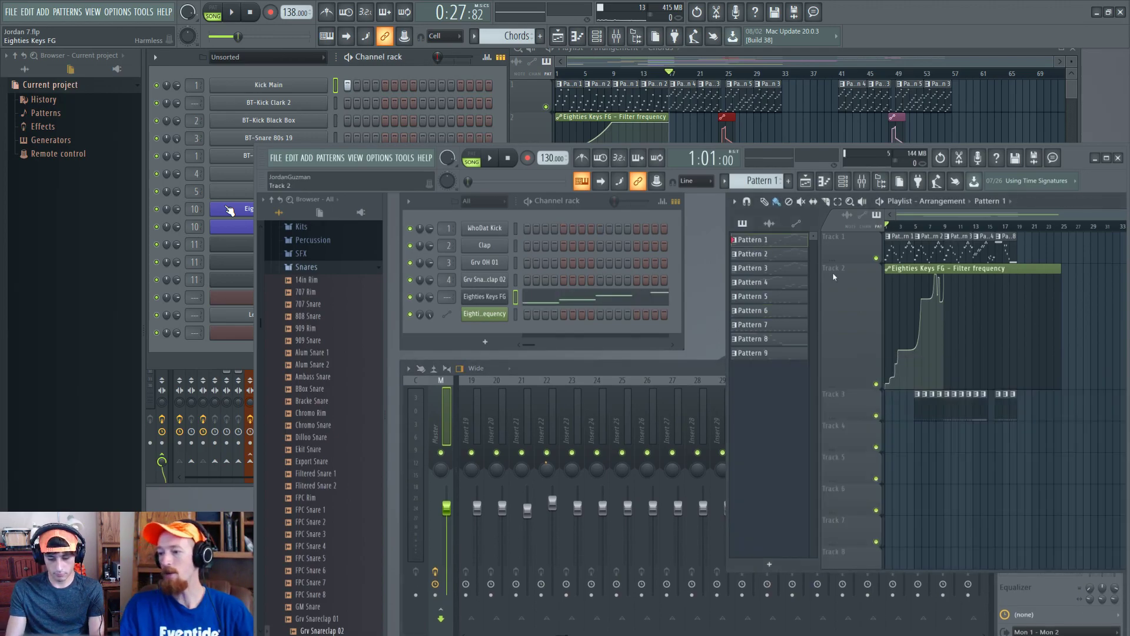
{"action": "key", "text": "l"}
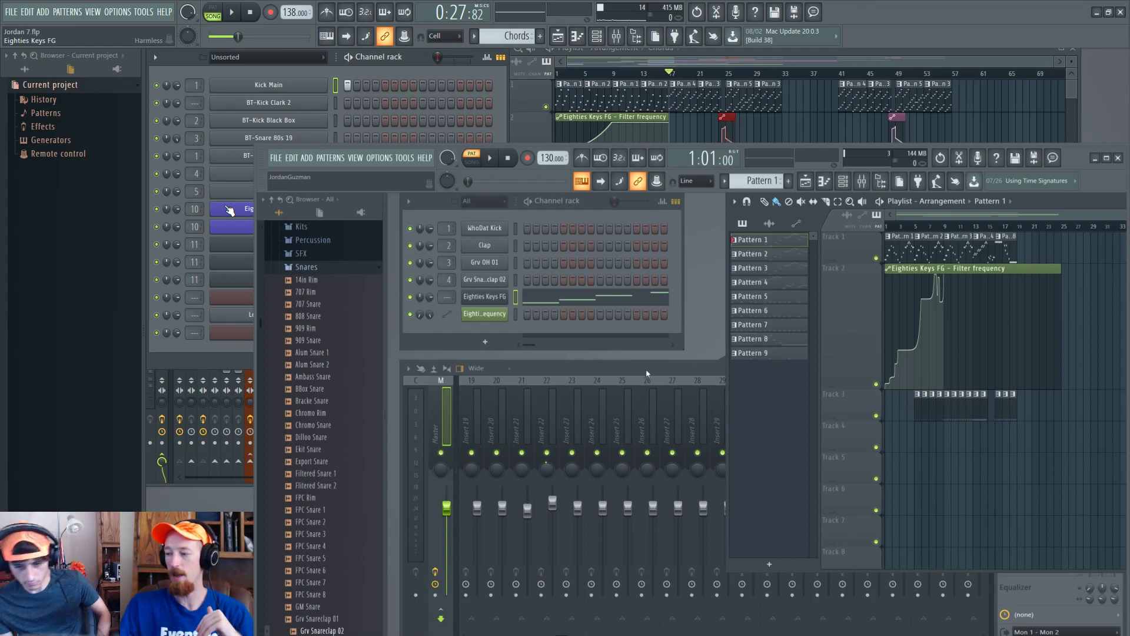
{"action": "left_click_drag", "start_coordinate": [644, 371], "coordinate": [629, 423]}
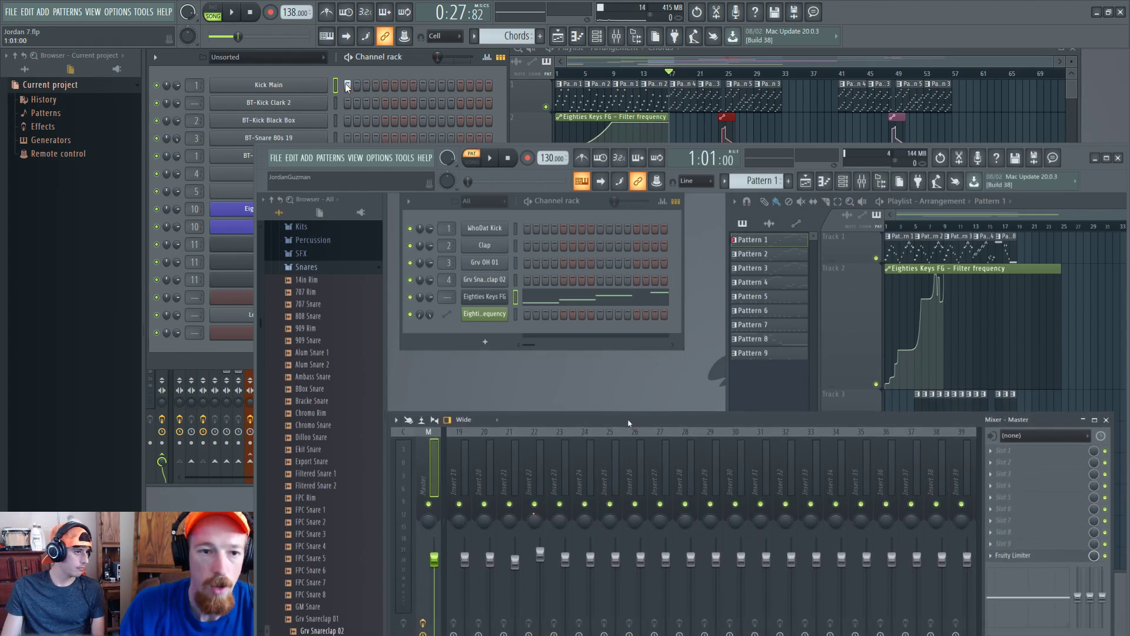
Play the 138 BPM song briefly from bar 17, stop it, and reposition the Channel rack and Mixer windows
{"action": "key", "text": "space"}
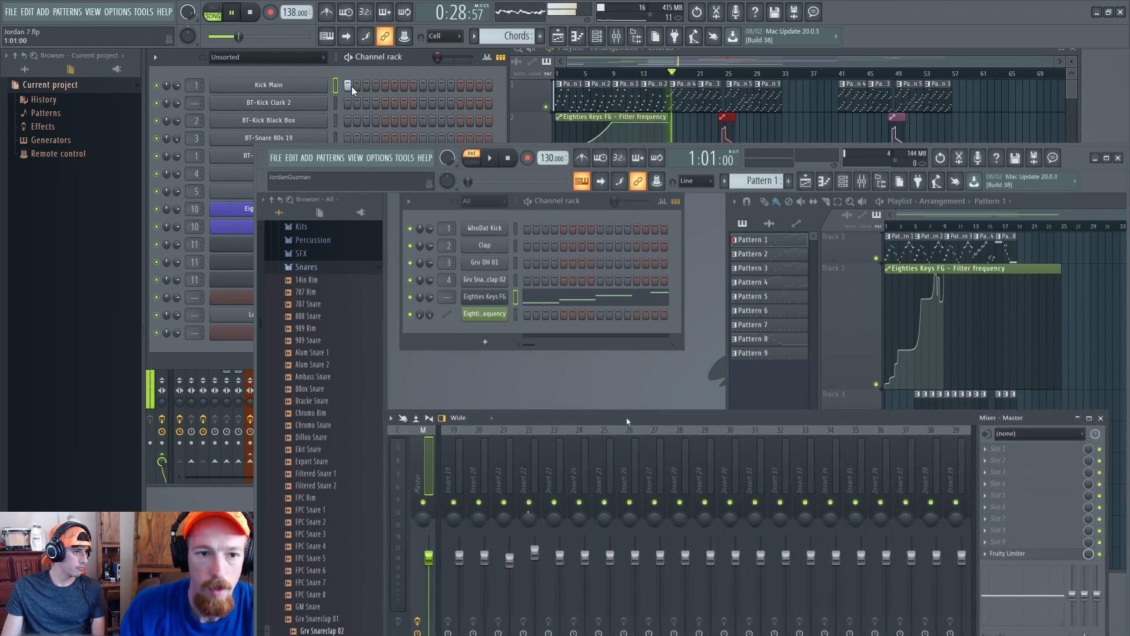
{"action": "left_click_drag", "start_coordinate": [627, 422], "coordinate": [624, 415]}
{"action": "key", "text": "space"}
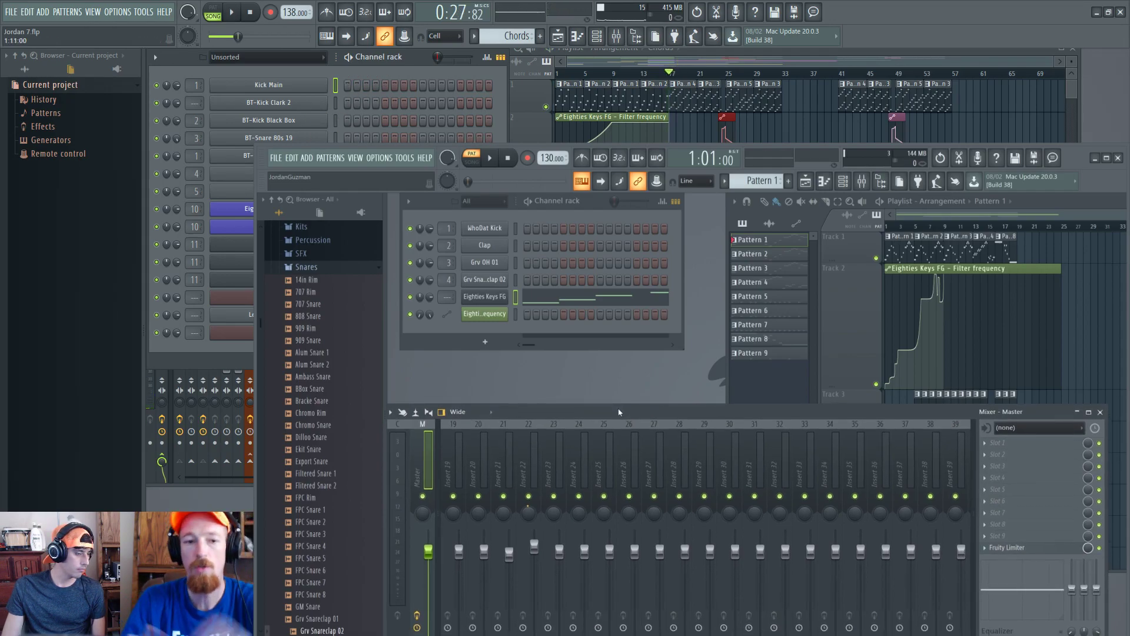
{"action": "left_click_drag", "start_coordinate": [422, 56], "coordinate": [421, 64]}
{"action": "mouse_move", "coordinate": [568, 201]}
{"action": "left_mouse_down"}
{"action": "mouse_move", "coordinate": [574, 247]}
{"action": "mouse_move", "coordinate": [580, 203]}
{"action": "mouse_move", "coordinate": [564, 214]}
{"action": "left_mouse_up"}
{"action": "left_click_drag", "start_coordinate": [584, 412], "coordinate": [572, 386]}
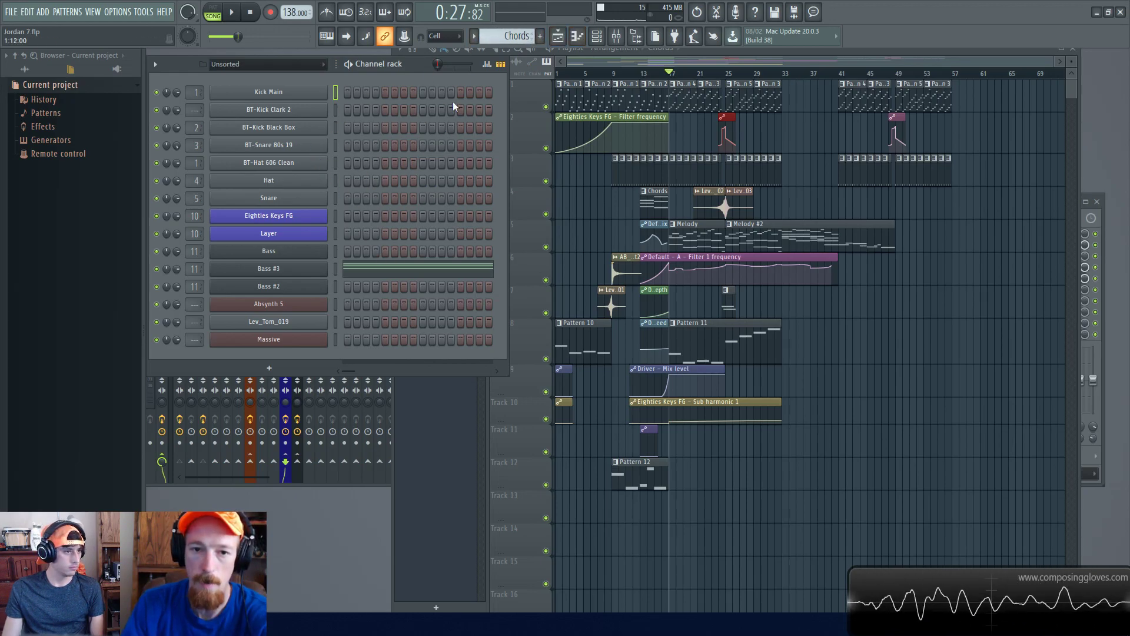
Make Pattern 5 active to view its Channel rack notes, and switch the active pattern to Melody #2
{"action": "left_click", "coordinate": [515, 34]}
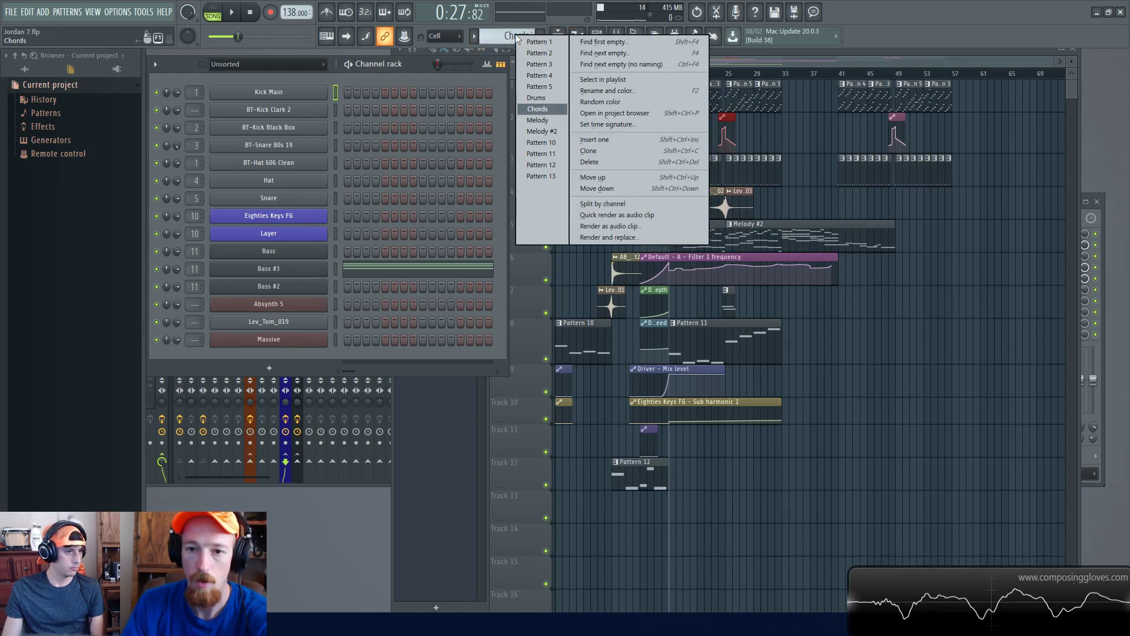
{"action": "left_click", "coordinate": [551, 88]}
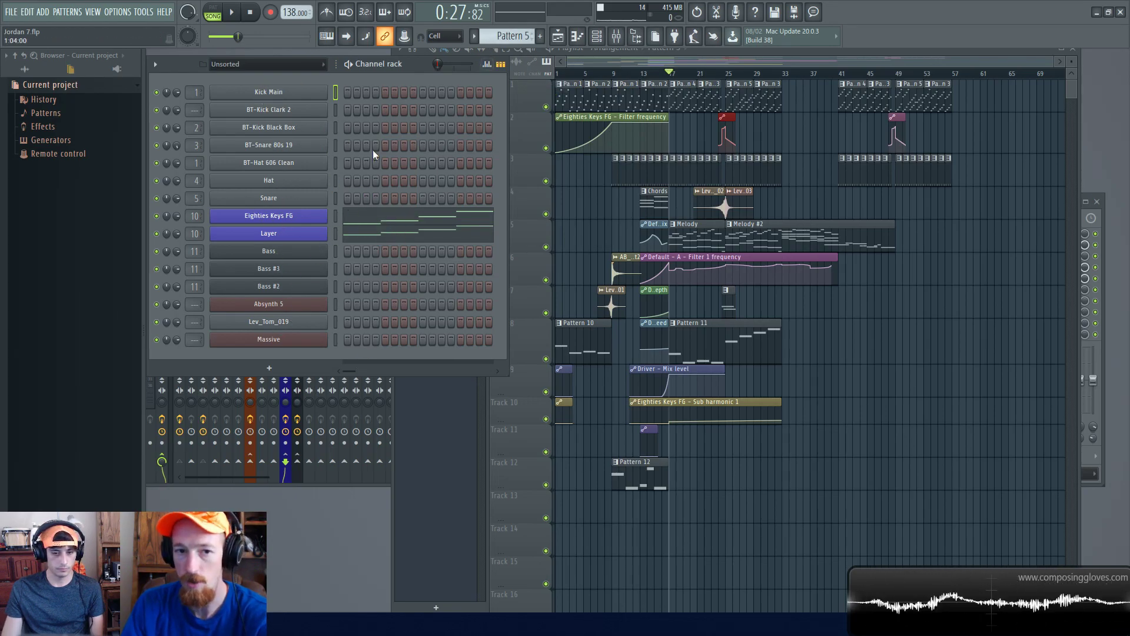
{"action": "left_click", "coordinate": [513, 35]}
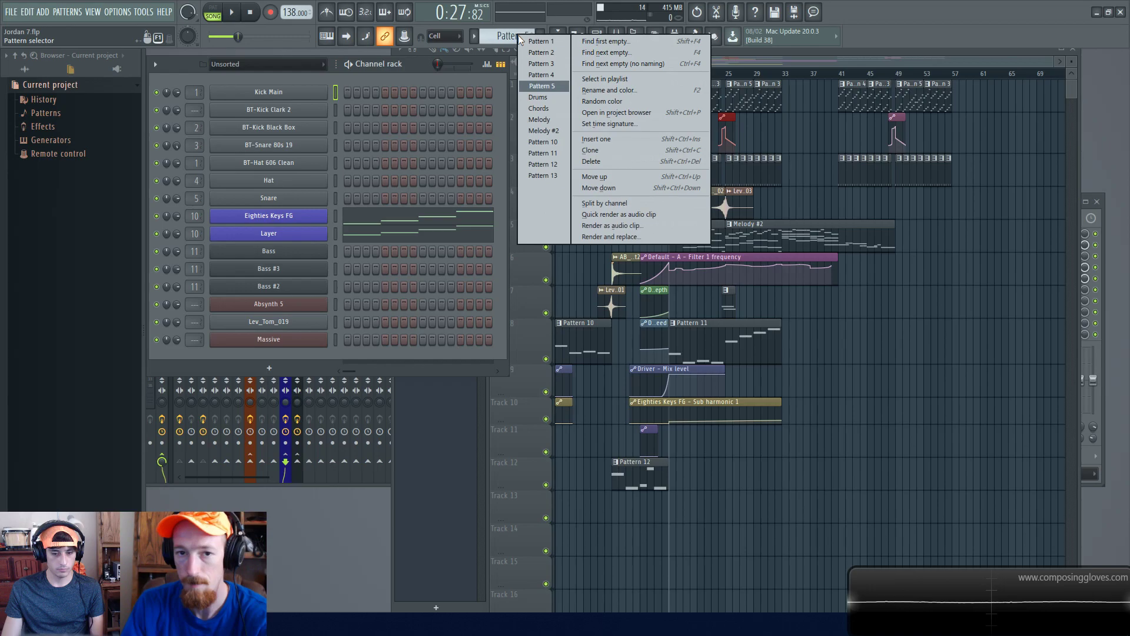
{"action": "left_click", "coordinate": [549, 130]}
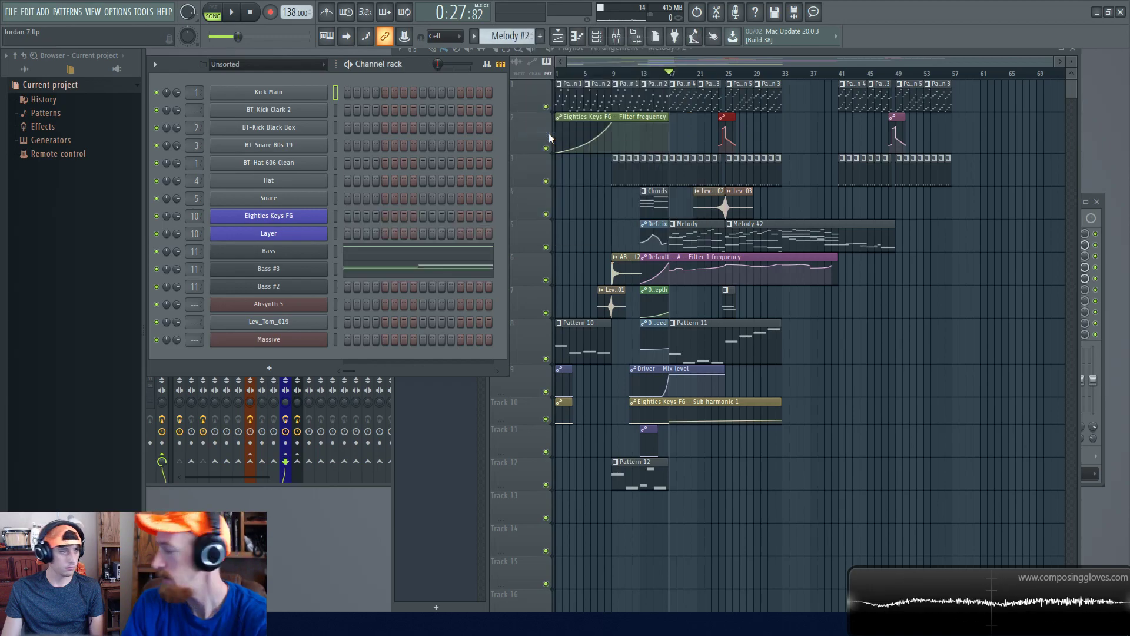
Open the Bass synth, move its window up, check the Bass mixer track, and return to the synth
{"action": "left_click", "coordinate": [316, 257]}
{"action": "left_click_drag", "start_coordinate": [680, 188], "coordinate": [677, 113]}
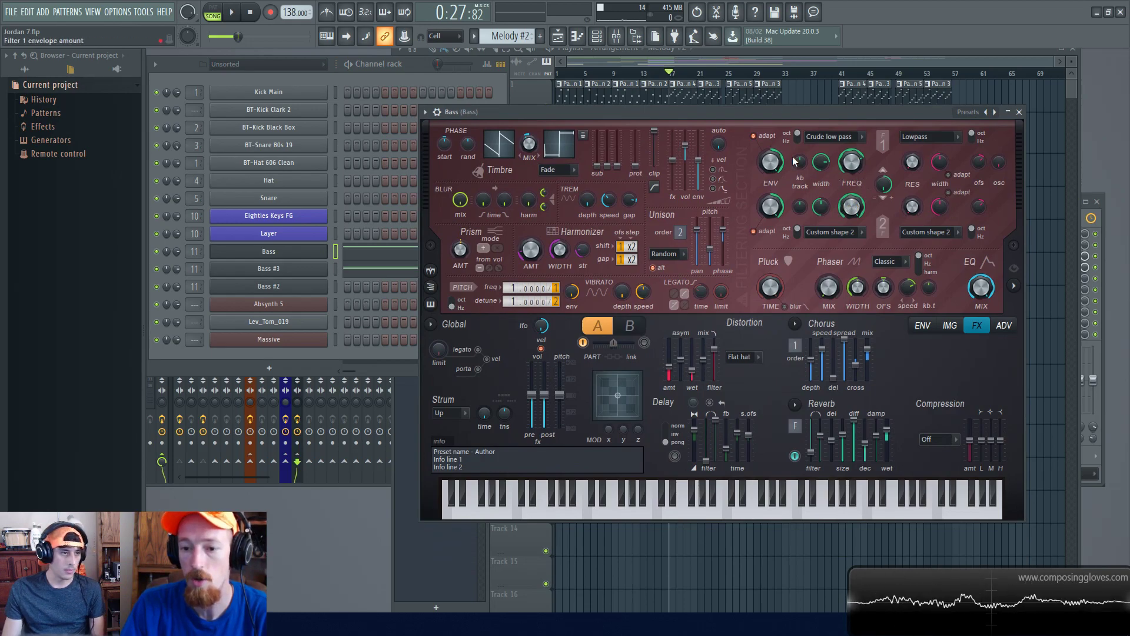
{"action": "left_click", "coordinate": [344, 482]}
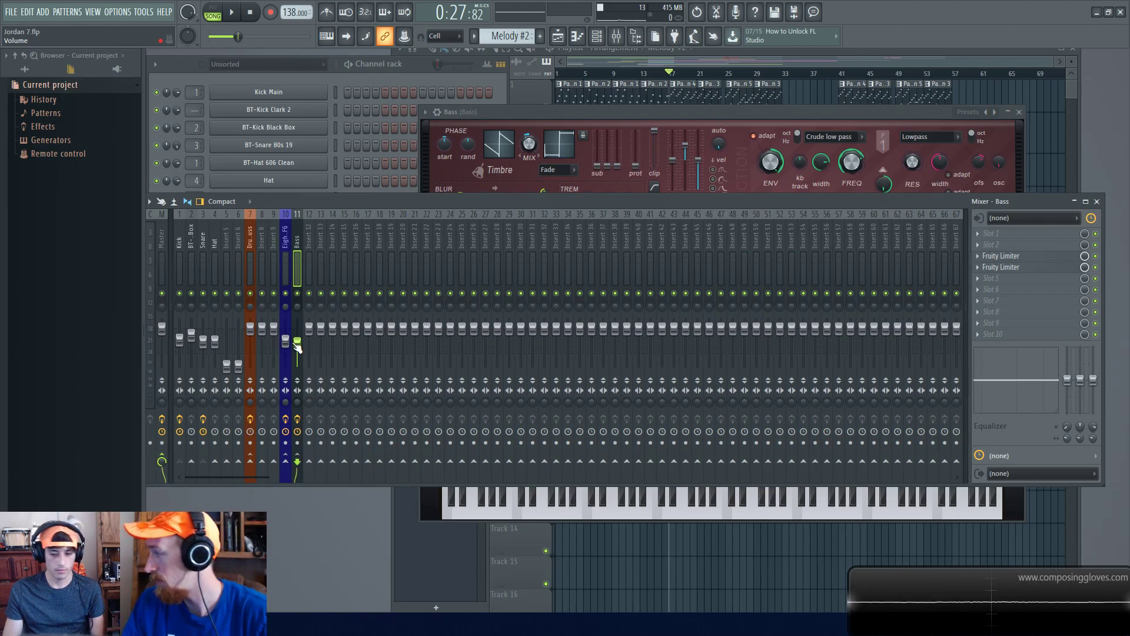
{"action": "left_click", "coordinate": [521, 109]}
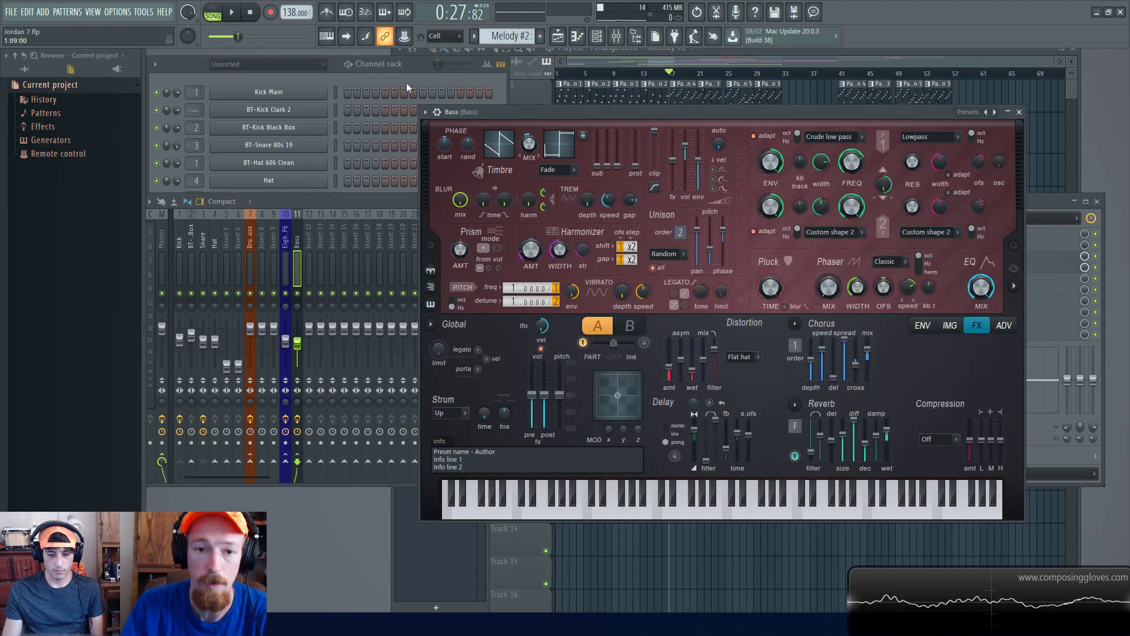
Bring the Channel rack forward to check the Bass channels, and return to the Playlist
{"action": "left_click", "coordinate": [373, 77]}
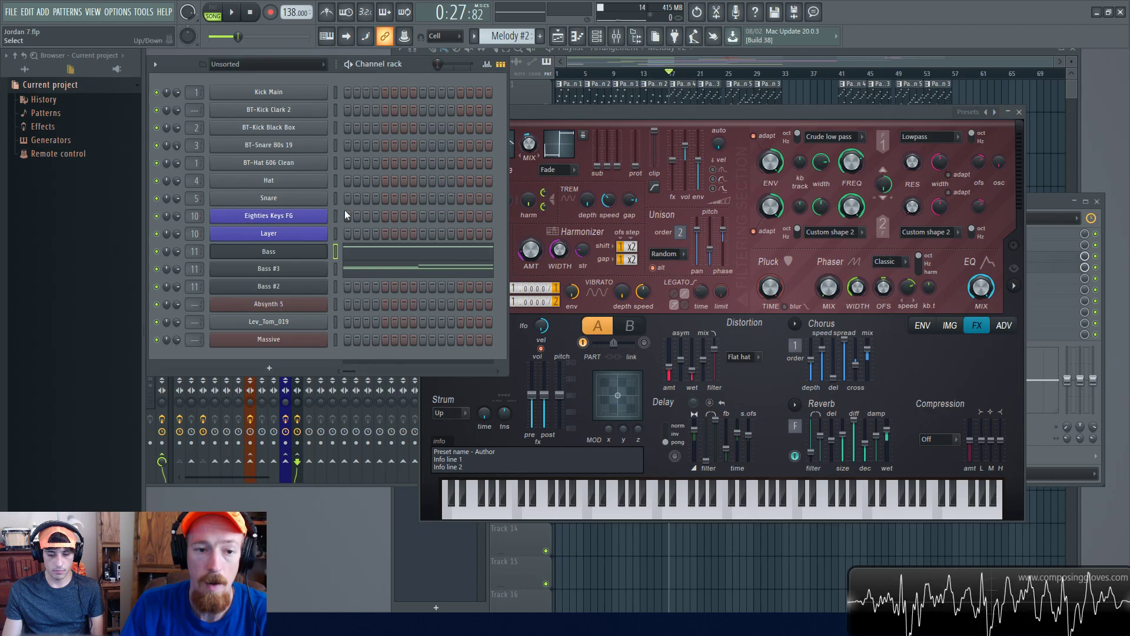
{"action": "left_click", "coordinate": [316, 259]}
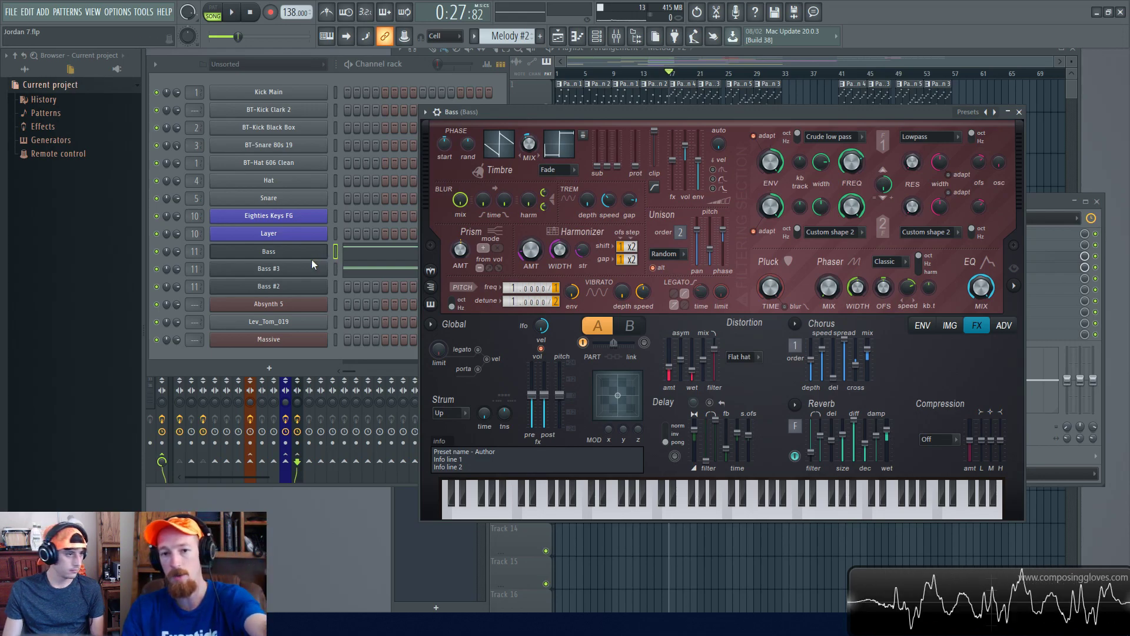
{"action": "left_click", "coordinate": [715, 77]}
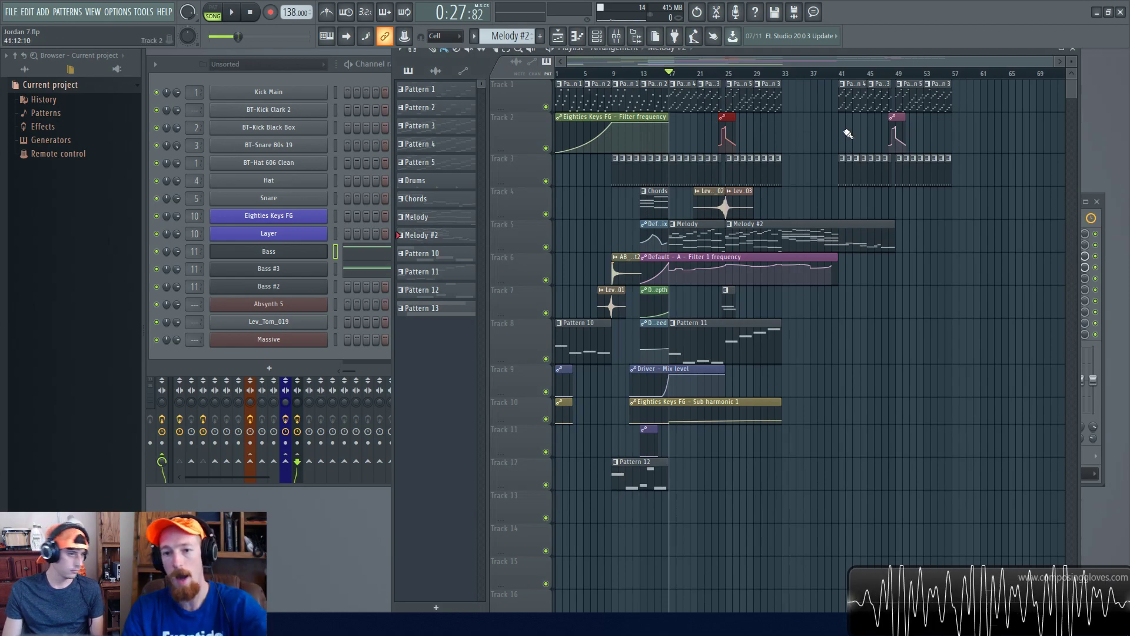
Select only the Lev_Reverse_Crash_01 and AB_Impact2 audio clips around bar 9 on Tracks 6 and 7
{"action": "left_click_drag", "start_coordinate": [600, 82], "coordinate": [973, 502]}
{"action": "scroll", "coordinate": [697, 381], "scroll_direction": "up", "scroll_amount": 3}
{"action": "scroll", "coordinate": [883, 217], "scroll_direction": "left", "scroll_amount": 3}
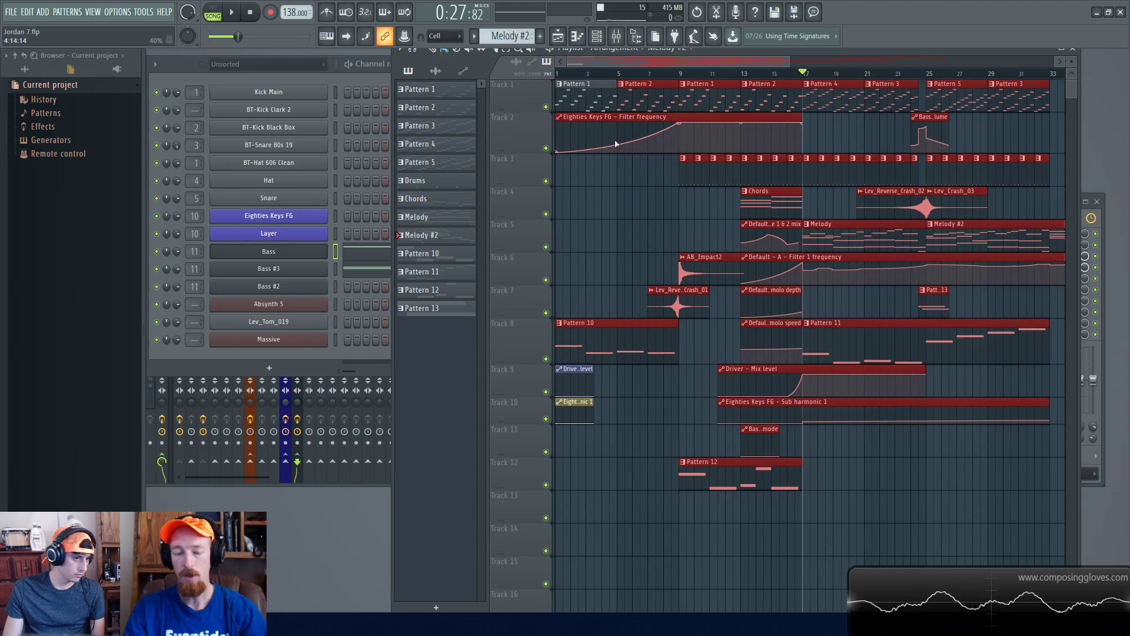
{"action": "left_click_drag", "start_coordinate": [630, 156], "coordinate": [711, 359]}
{"action": "left_click_drag", "start_coordinate": [661, 253], "coordinate": [713, 303]}
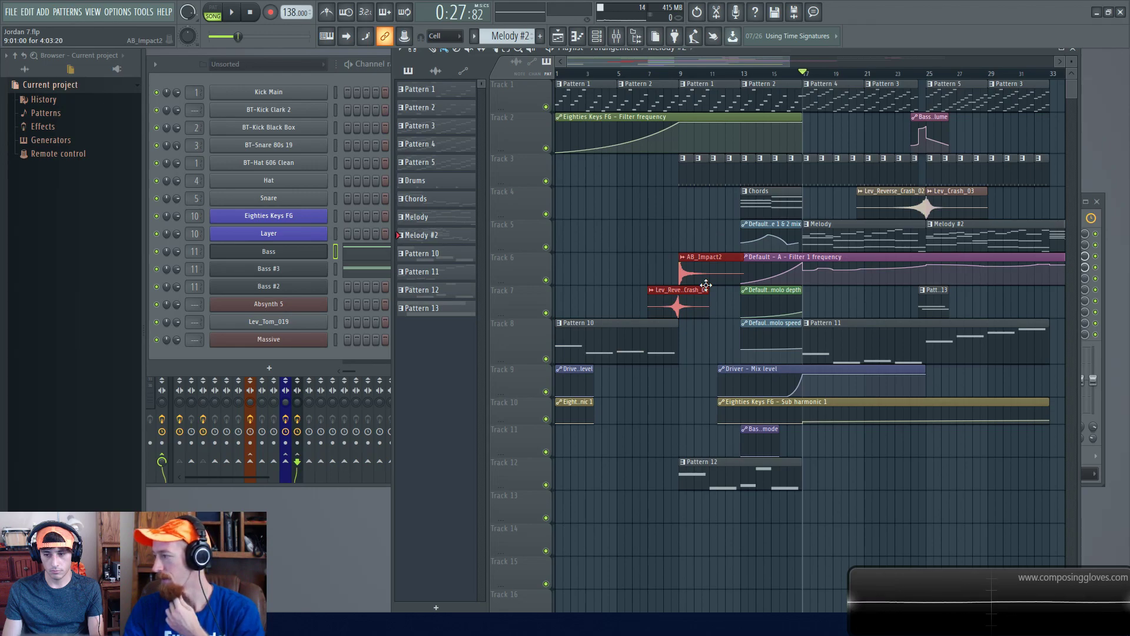
Place the playhead between bars 7 and 8 and inspect the sample settings of Lev_Reverse_Crash_01 and AB_Impact2
{"action": "left_click", "coordinate": [657, 71]}
{"action": "double_click", "coordinate": [689, 297]}
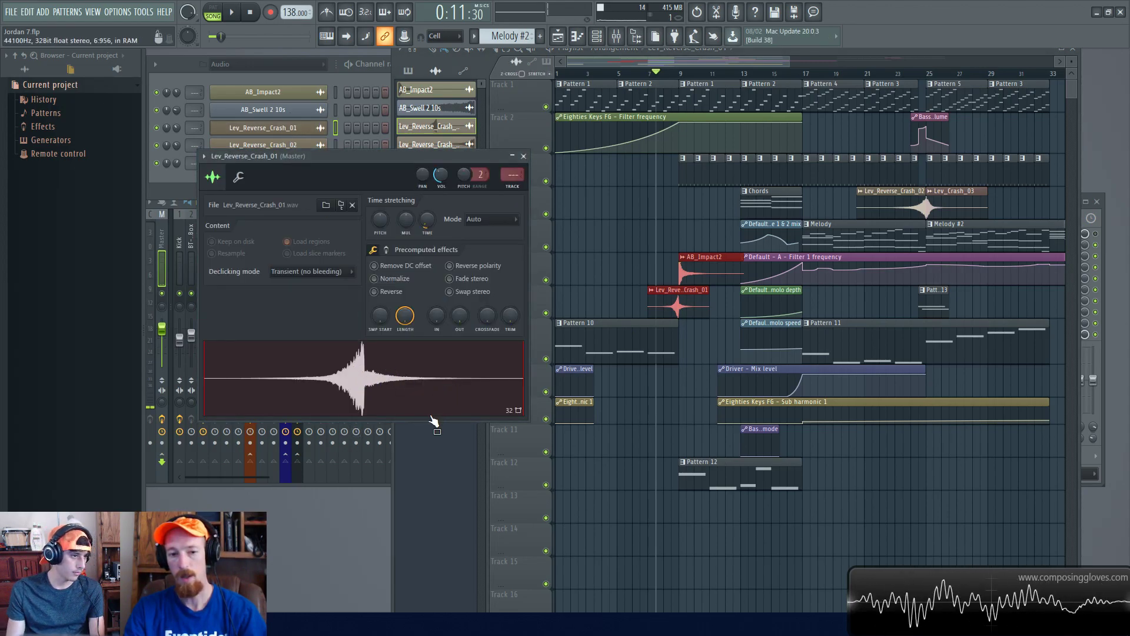
{"action": "left_click", "coordinate": [523, 157]}
{"action": "left_click", "coordinate": [700, 257]}
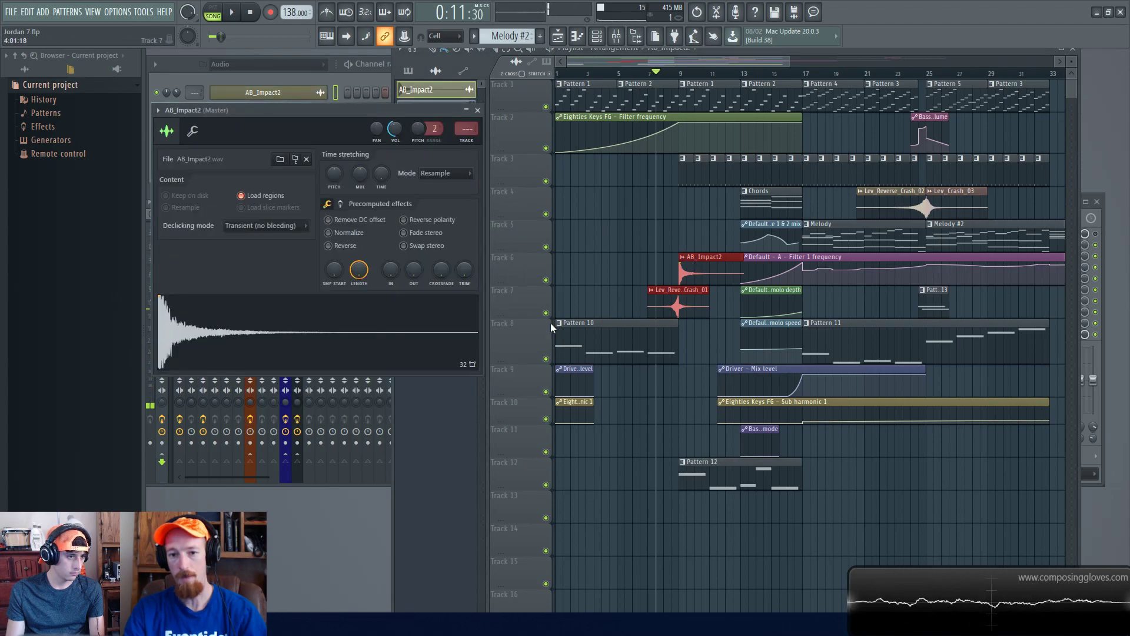
Show All channels in the Channel rack, open AB_Impact2's settings from there, and close them
{"action": "left_click", "coordinate": [291, 79]}
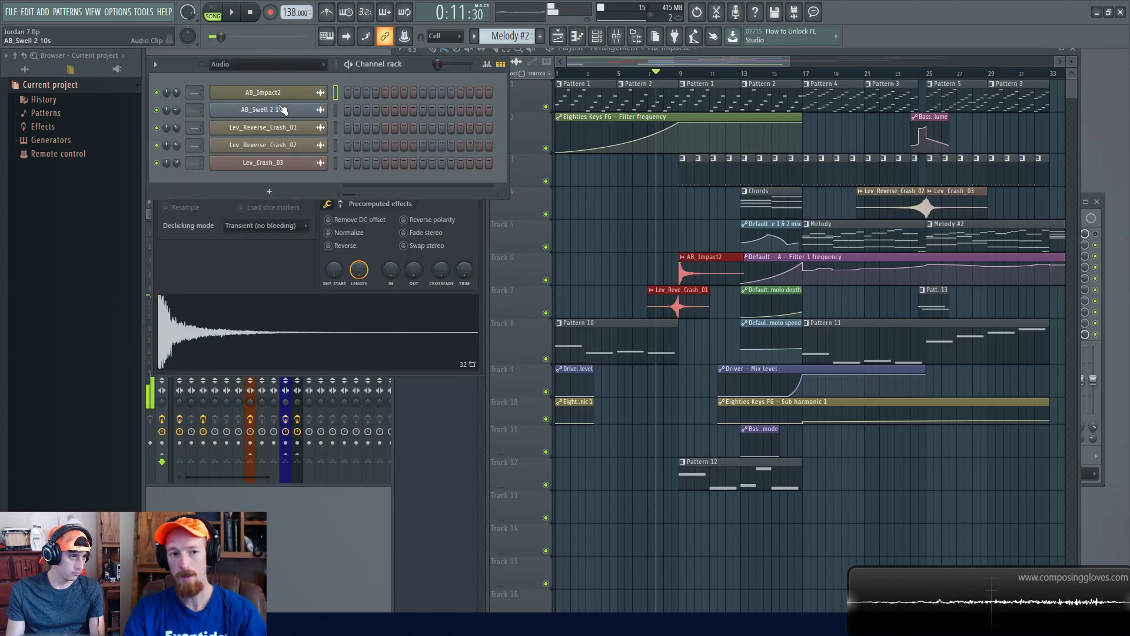
{"action": "left_click", "coordinate": [285, 94]}
{"action": "left_click", "coordinate": [286, 98]}
{"action": "left_click", "coordinate": [259, 64]}
{"action": "left_click", "coordinate": [250, 78]}
{"action": "scroll", "coordinate": [271, 265], "scroll_direction": "down", "scroll_amount": 3}
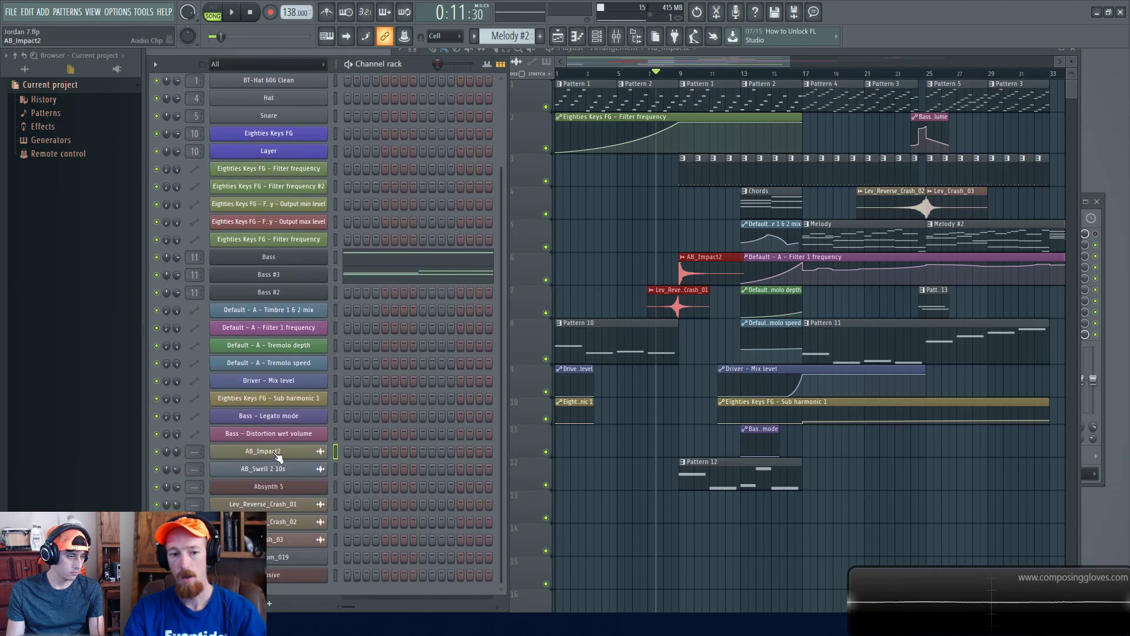
{"action": "left_click", "coordinate": [277, 453]}
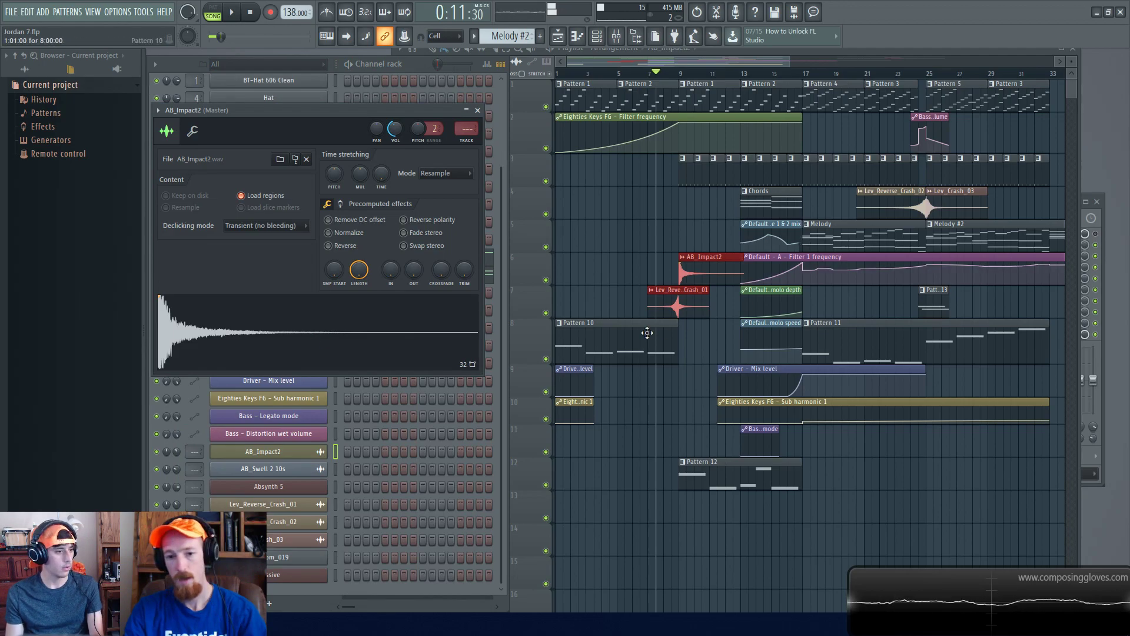
{"action": "left_click", "coordinate": [478, 111]}
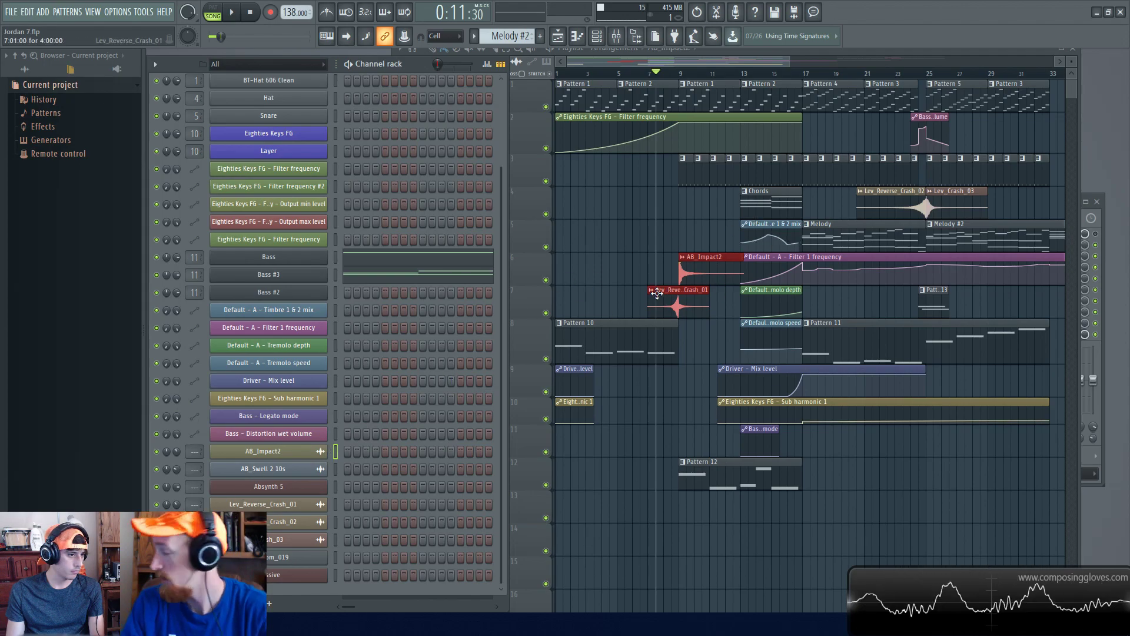
Examine how the reverse crash meets the impact at bar 9, and play the transition from between bars 7 and 8
{"action": "scroll", "coordinate": [670, 292], "scroll_direction": "up", "scroll_amount": 3}
{"action": "scroll", "coordinate": [670, 292], "scroll_direction": "up", "scroll_amount": 5}
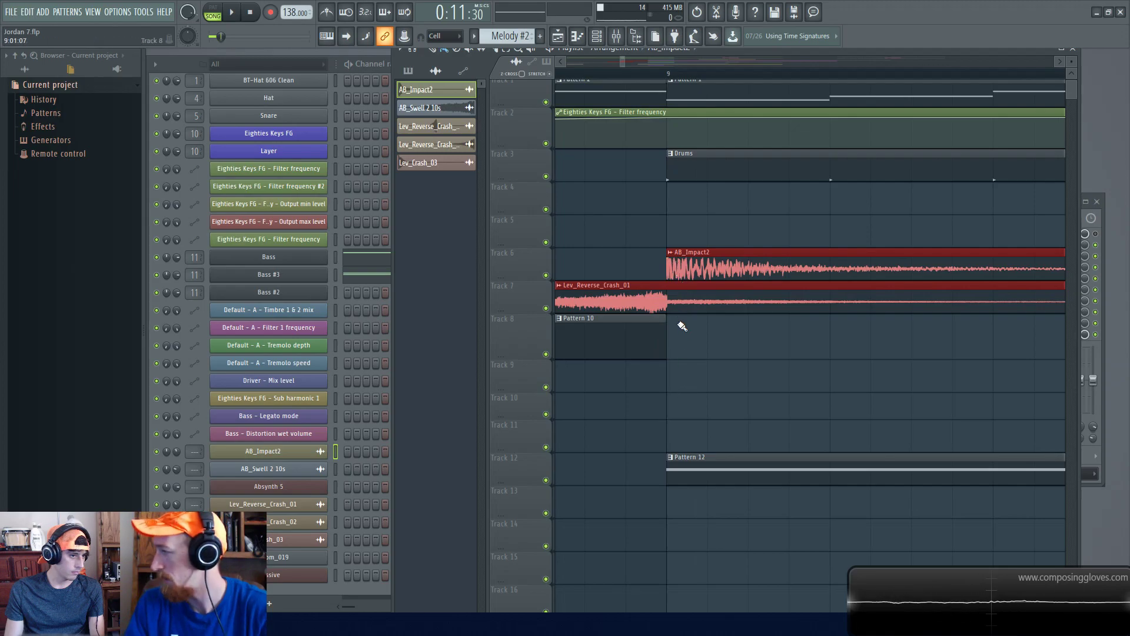
{"action": "scroll", "coordinate": [671, 315], "scroll_direction": "down", "scroll_amount": 8}
{"action": "scroll", "coordinate": [647, 315], "scroll_direction": "down", "scroll_amount": 1}
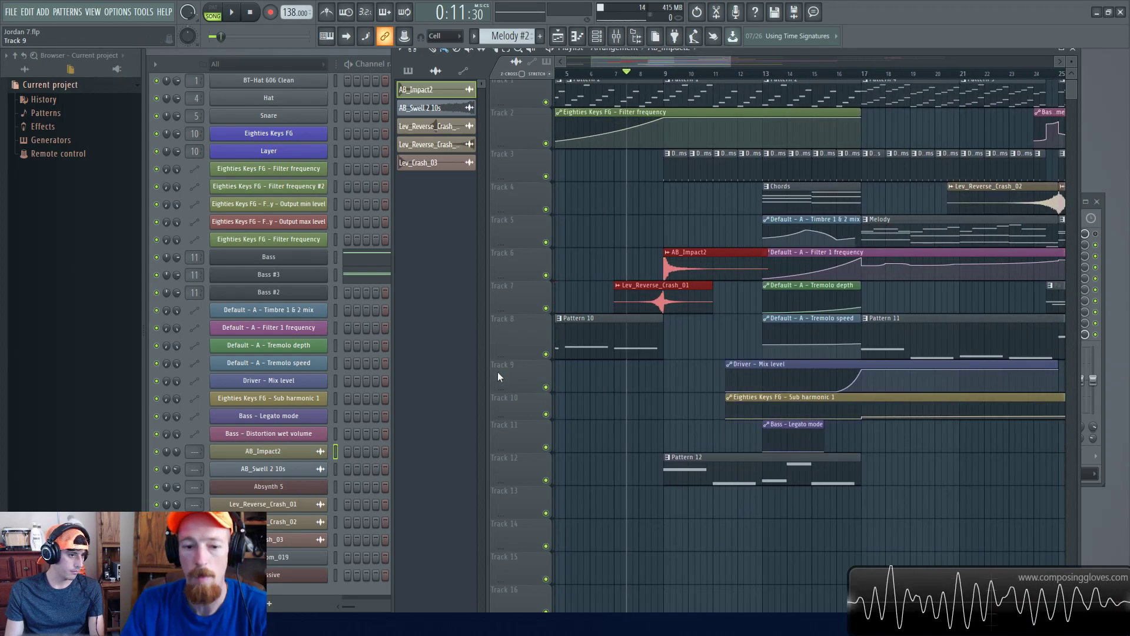
{"action": "left_click", "coordinate": [735, 249]}
{"action": "left_click_drag", "start_coordinate": [699, 295], "coordinate": [713, 266]}
{"action": "key", "text": "space"}
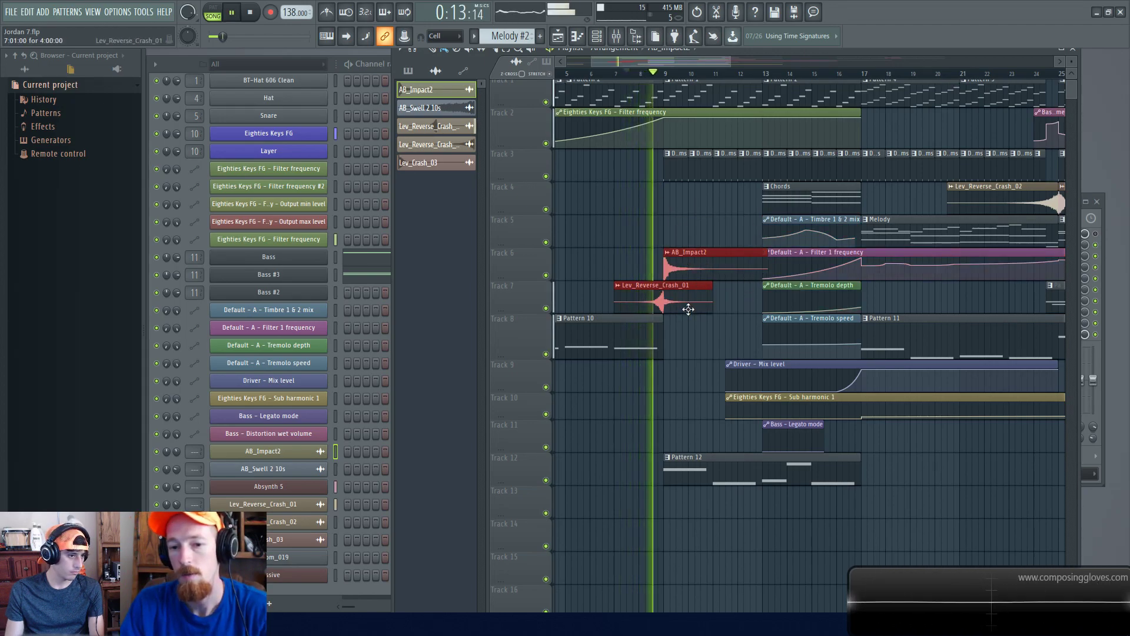
{"action": "key", "text": "space"}
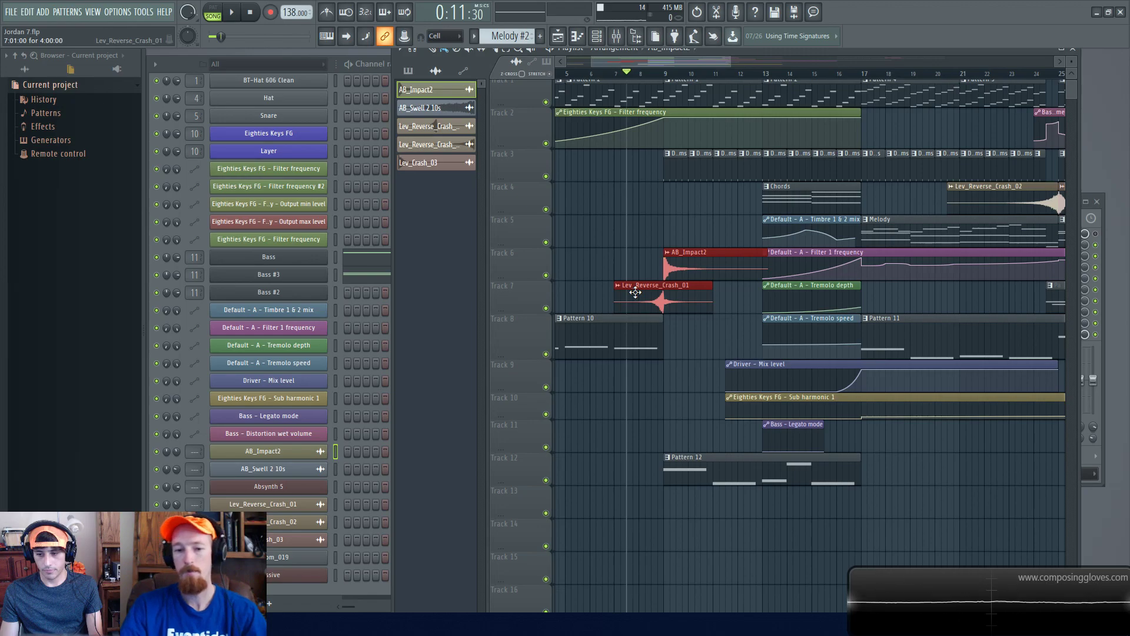
In the 130 BPM project, stop playback and add a point at bar 16 to the Eighties Keys FG Filter frequency automation
{"action": "scroll", "coordinate": [637, 310], "scroll_direction": "down", "scroll_amount": 4}
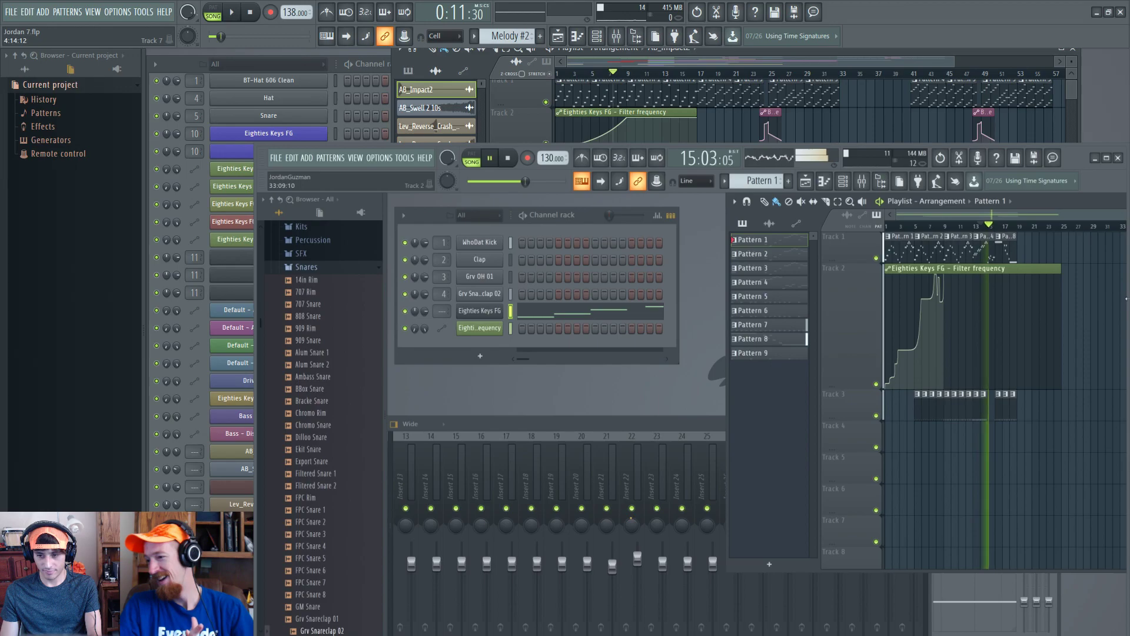
{"action": "key", "text": "space"}
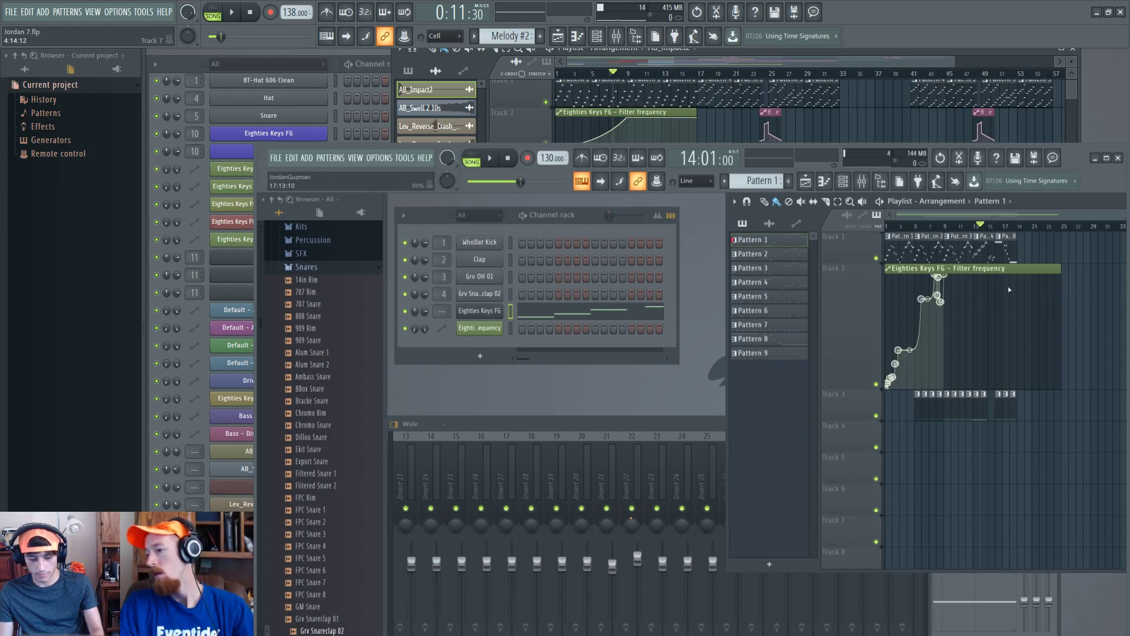
{"action": "scroll", "coordinate": [1009, 292], "scroll_direction": "up", "scroll_amount": 6}
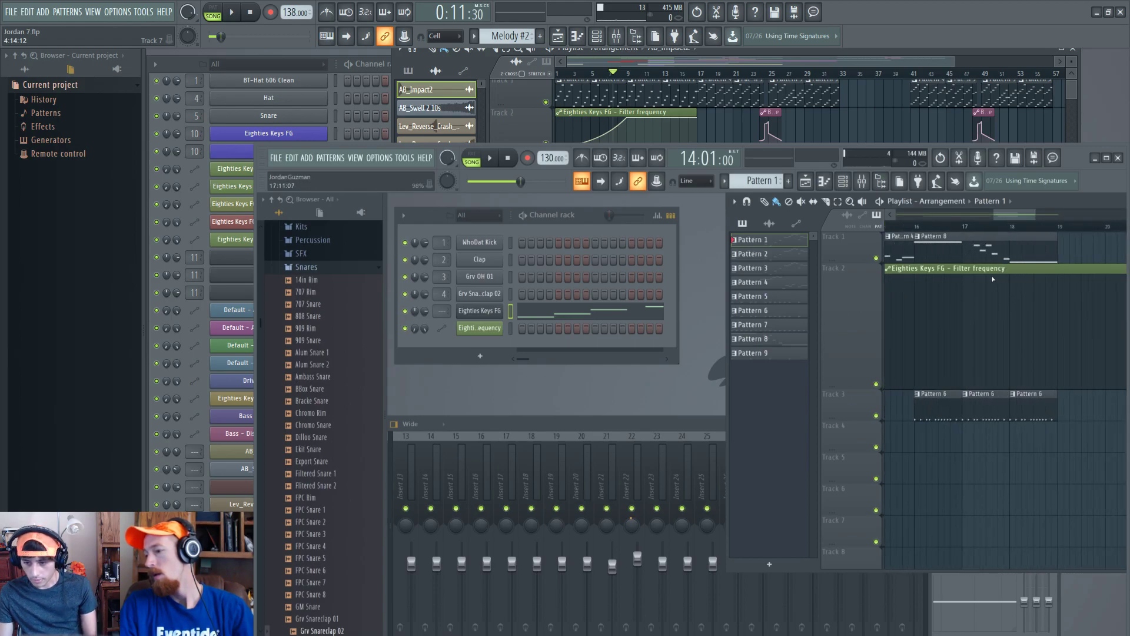
{"action": "left_click", "coordinate": [916, 280]}
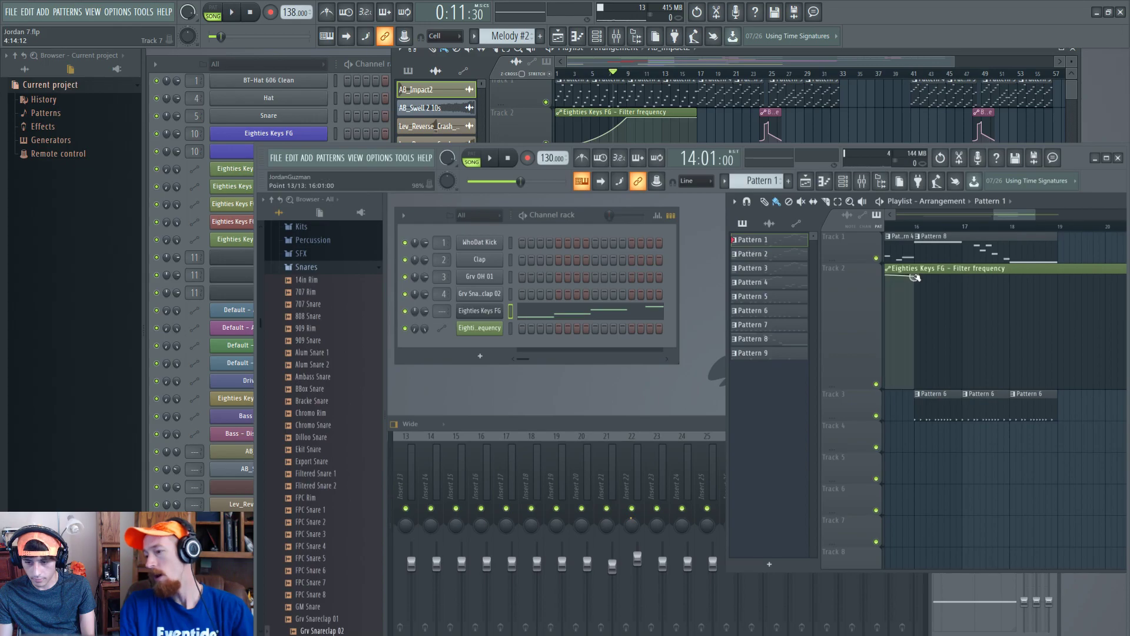
{"action": "scroll", "coordinate": [942, 313], "scroll_direction": "down", "scroll_amount": 4}
{"action": "scroll", "coordinate": [943, 316], "scroll_direction": "down", "scroll_amount": 3}
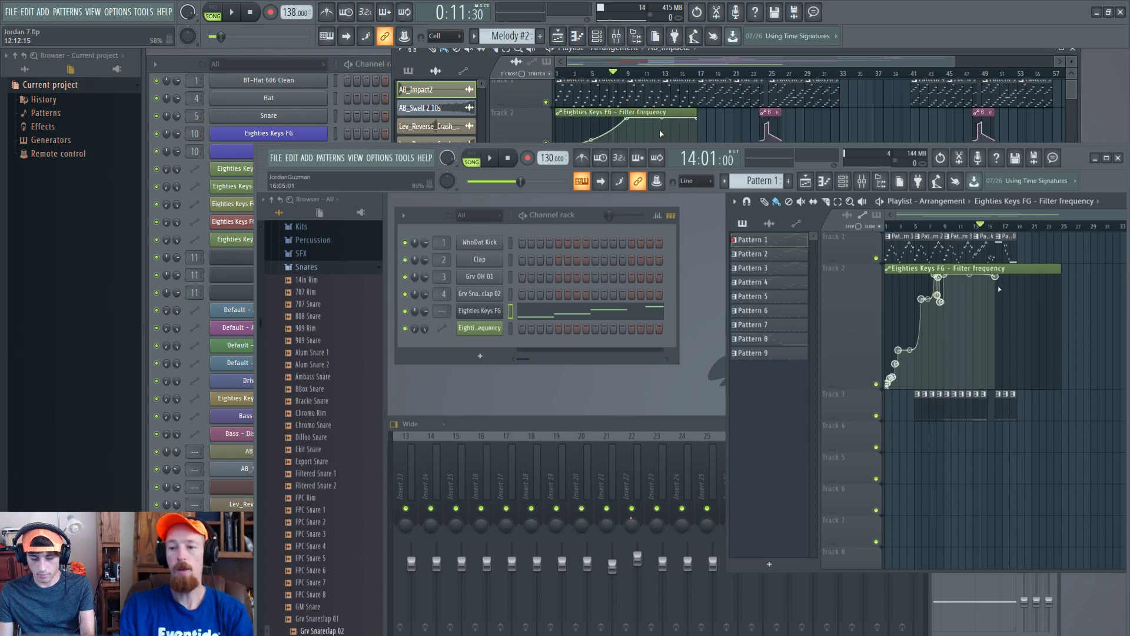
{"action": "right_click", "coordinate": [995, 277]}
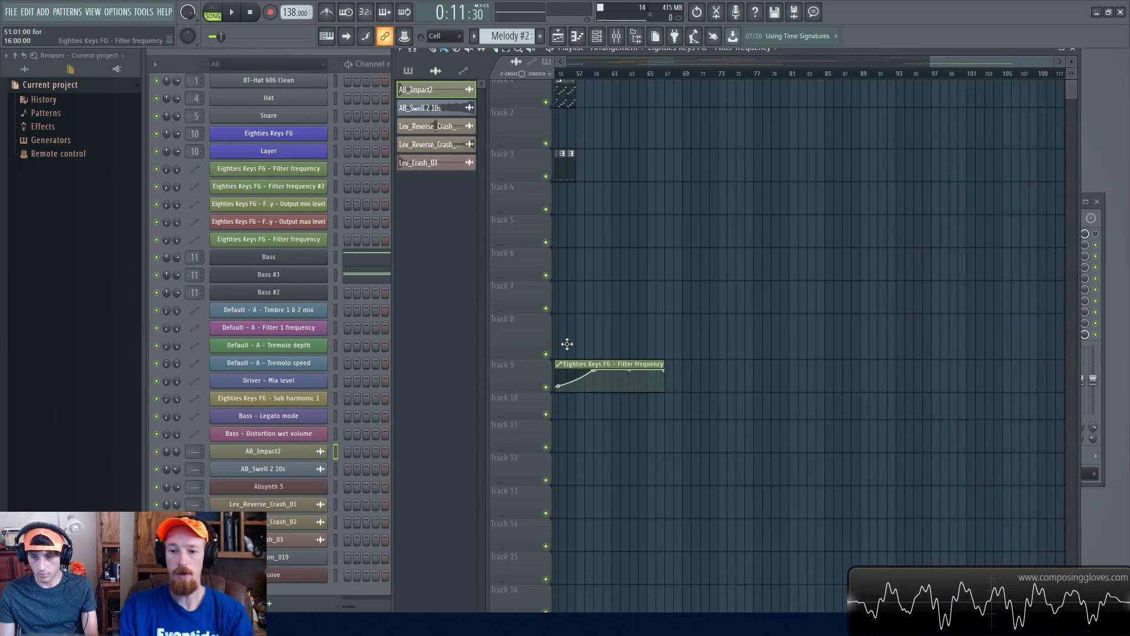
In the 138 BPM project, move Track 9's Filter frequency clip to bar 46 and try extending it with extra automation points
{"action": "left_click_drag", "start_coordinate": [565, 343], "coordinate": [645, 351]}
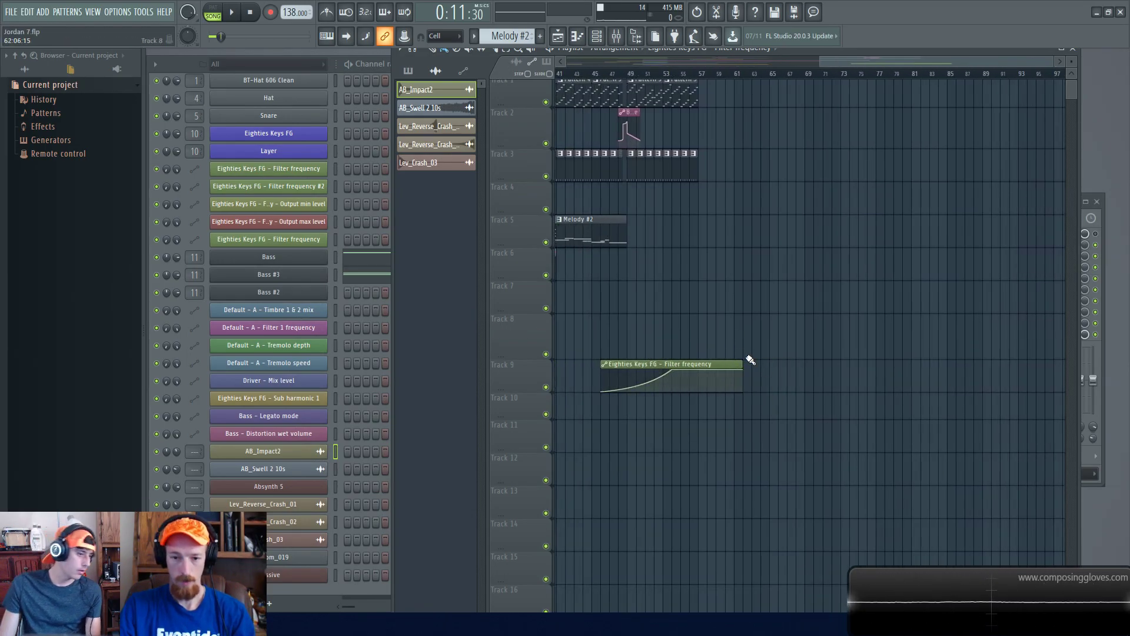
{"action": "left_click_drag", "start_coordinate": [741, 363], "coordinate": [1062, 365]}
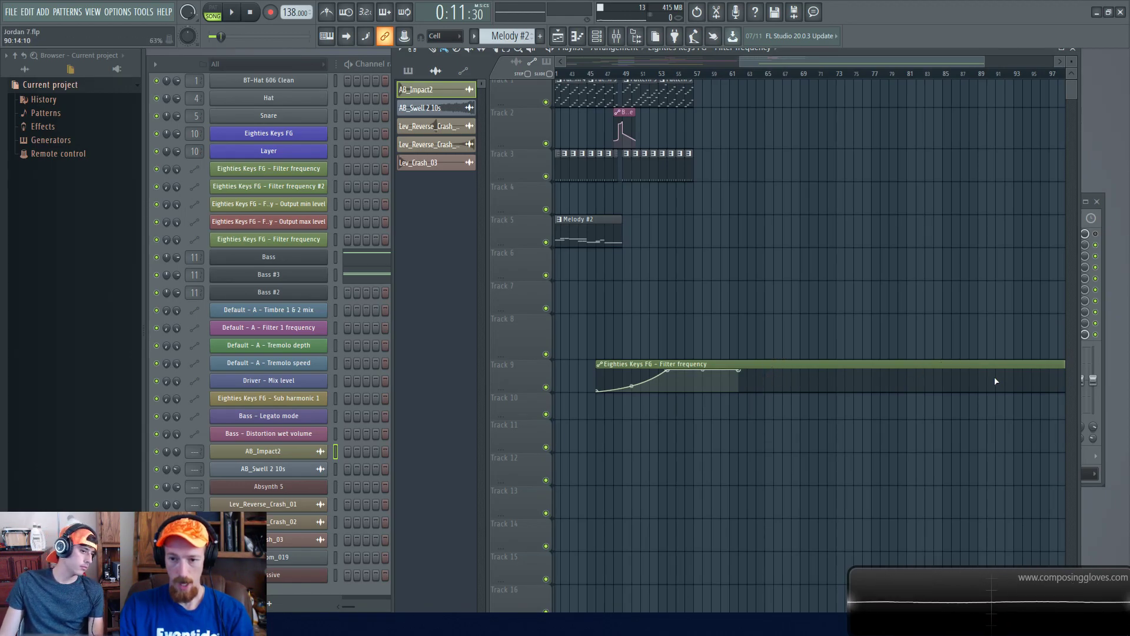
{"action": "right_click", "coordinate": [1004, 370]}
{"action": "right_click", "coordinate": [785, 383]}
{"action": "left_click_drag", "start_coordinate": [786, 383], "coordinate": [686, 440]}
{"action": "right_click", "coordinate": [886, 386]}
{"action": "left_click_drag", "start_coordinate": [887, 386], "coordinate": [1070, 434]}
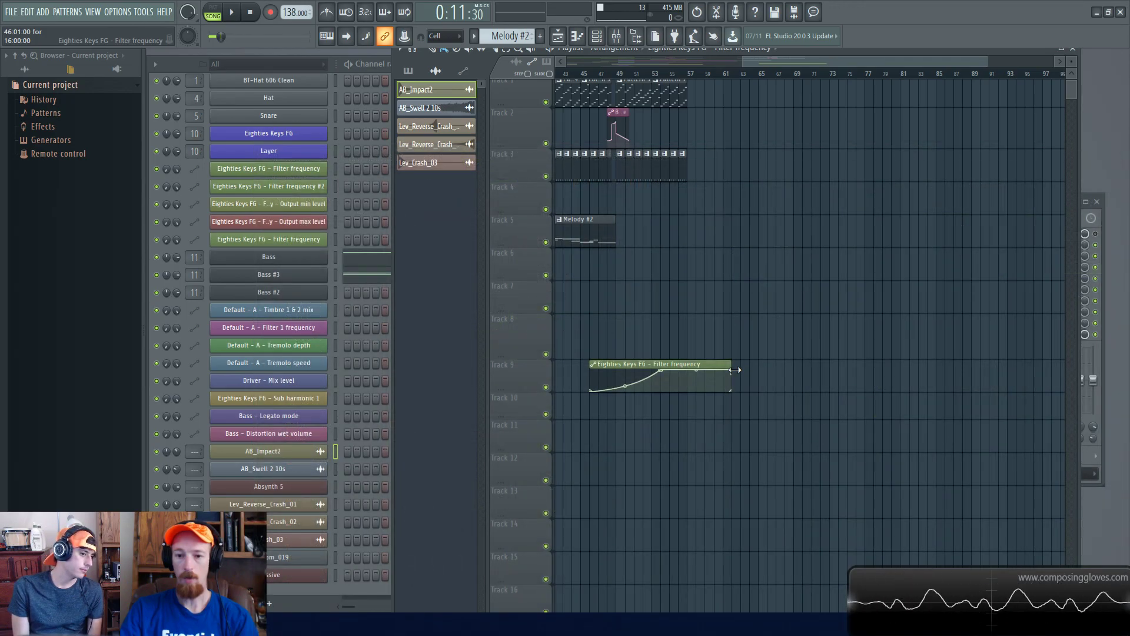
Extend the end of the Filter frequency clip on Track 9 to about bar 99
{"action": "left_click_drag", "start_coordinate": [735, 370], "coordinate": [804, 370]}
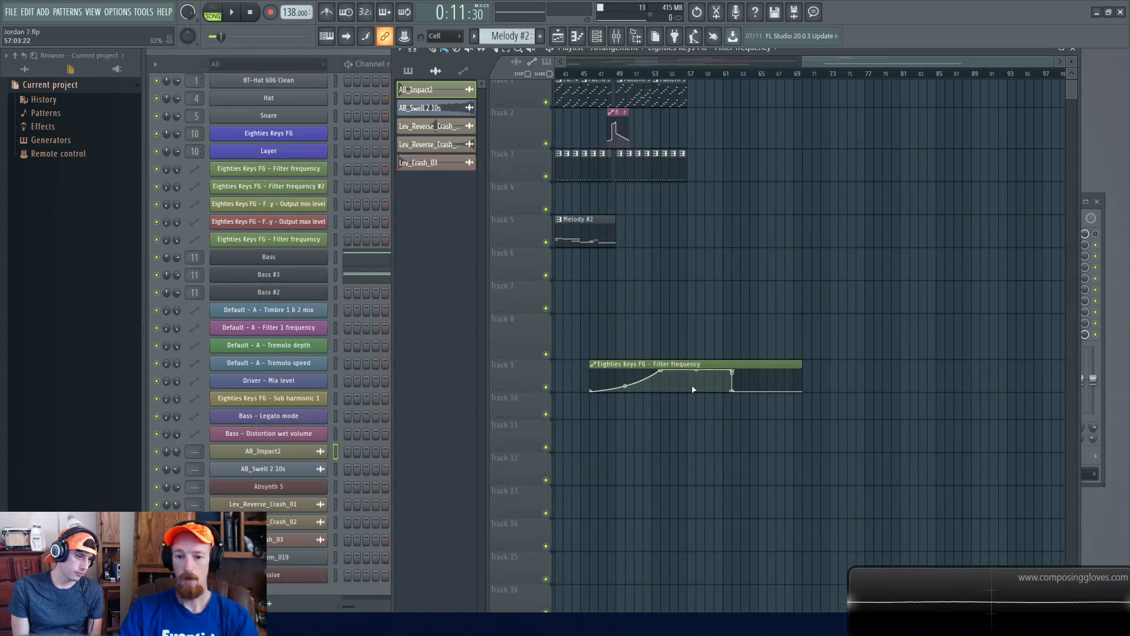
{"action": "right_click", "coordinate": [735, 387]}
{"action": "left_click", "coordinate": [805, 365]}
{"action": "left_click_drag", "start_coordinate": [804, 365], "coordinate": [1057, 369]}
Delete the extra automation points beyond bar 62, undoing the accidental removal of the whole Filter frequency clip
{"action": "right_click", "coordinate": [999, 376]}
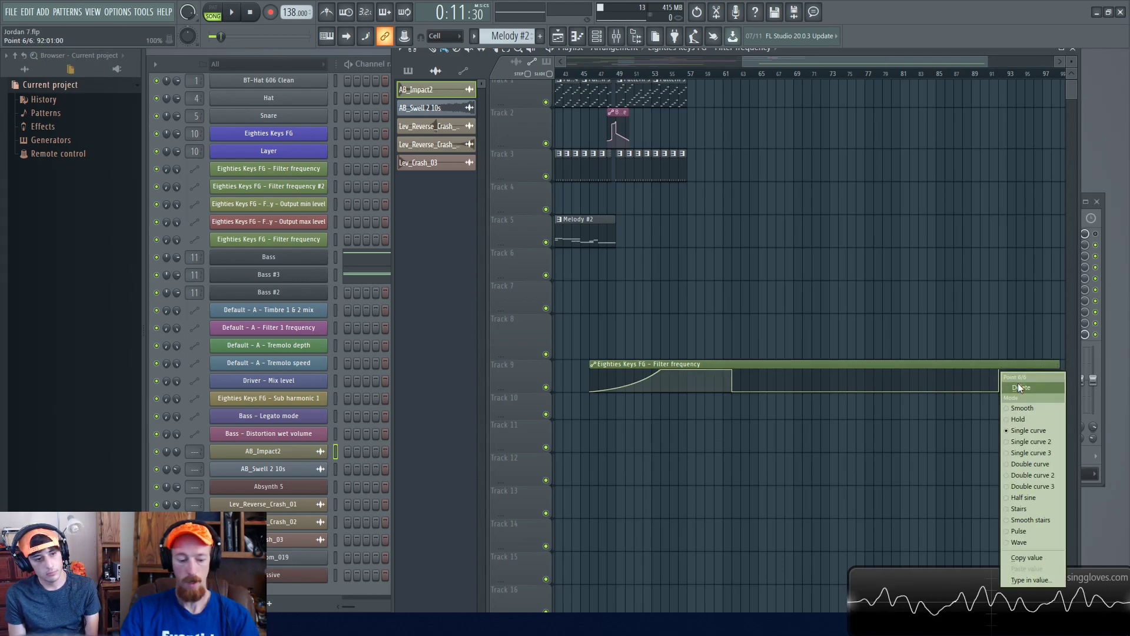
{"action": "left_click", "coordinate": [1020, 387]}
{"action": "right_click", "coordinate": [1000, 390]}
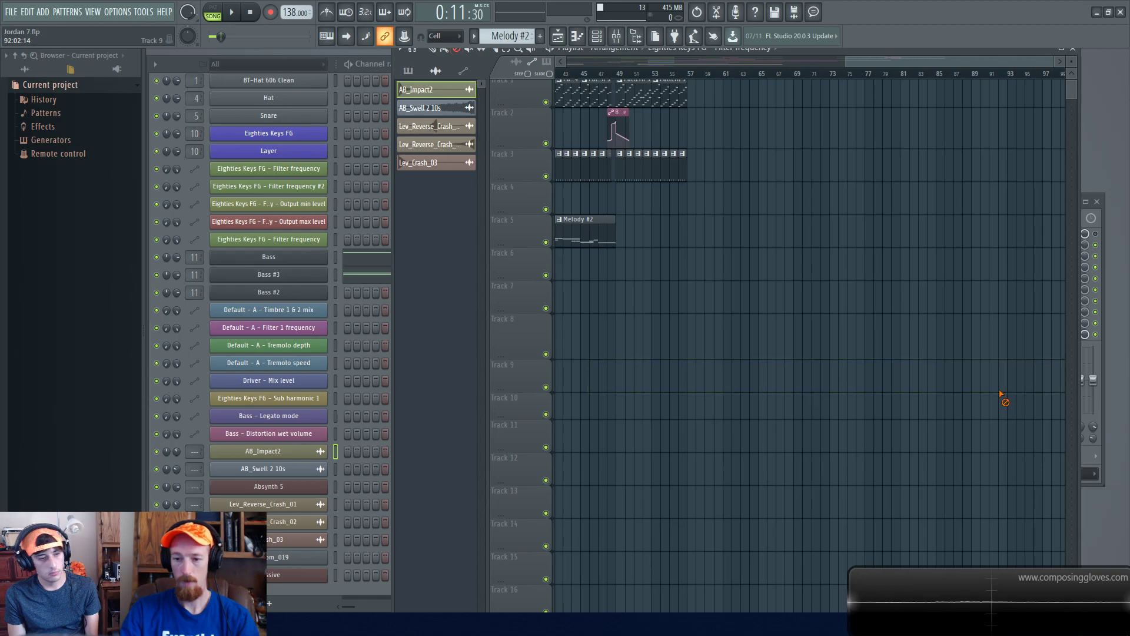
{"action": "key", "text": "ctrl+z"}
{"action": "right_click", "coordinate": [1001, 379]}
{"action": "left_click", "coordinate": [1000, 393]}
{"action": "right_click", "coordinate": [999, 390]}
{"action": "left_click", "coordinate": [1021, 402]}
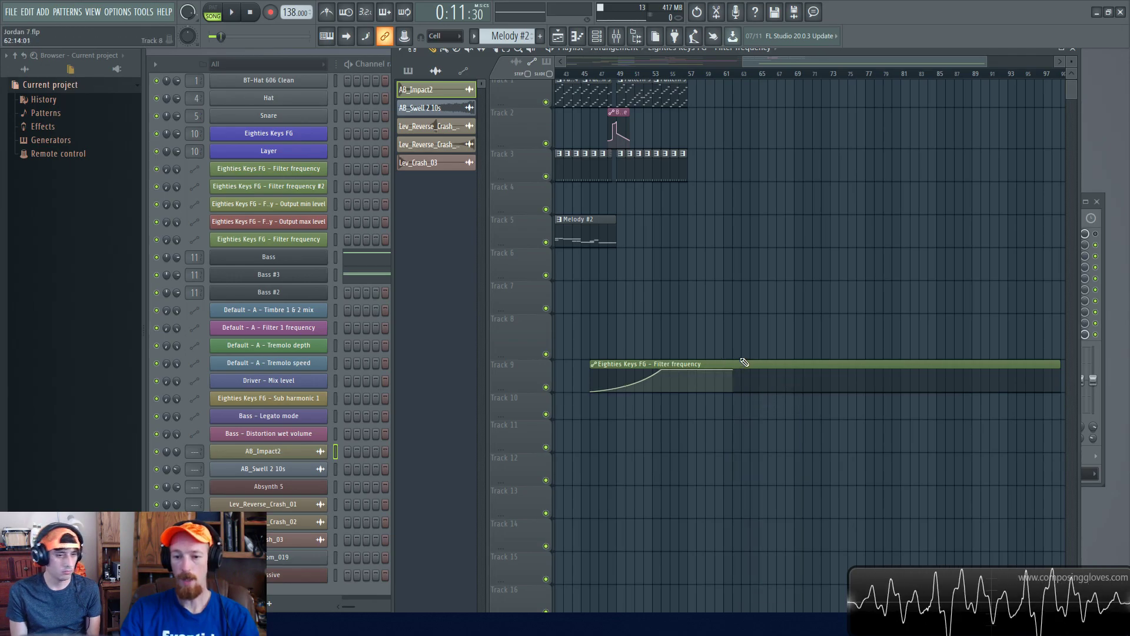
Slice the Filter frequency clip at bar 62 and move its second piece to bar 95, adding automation points to it
{"action": "left_click_drag", "start_coordinate": [746, 348], "coordinate": [745, 431]}
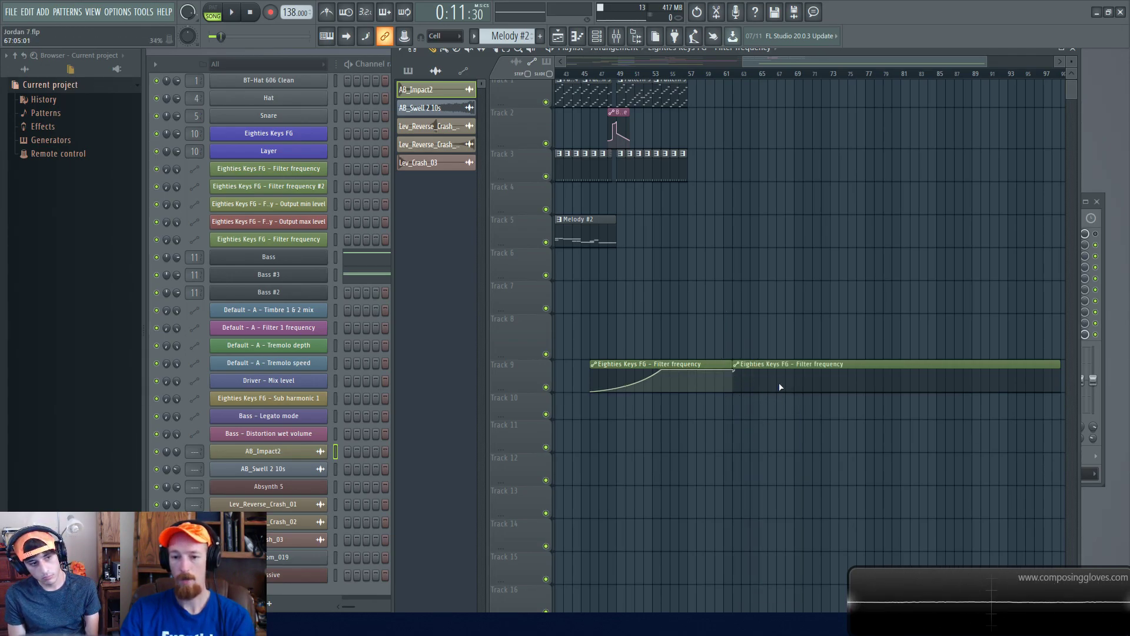
{"action": "left_click_drag", "start_coordinate": [883, 363], "coordinate": [1000, 374]}
{"action": "right_click", "coordinate": [914, 379]}
{"action": "right_click", "coordinate": [936, 381]}
{"action": "right_click", "coordinate": [971, 378]}
{"action": "left_click_drag", "start_coordinate": [717, 351], "coordinate": [914, 340]}
{"action": "left_click_drag", "start_coordinate": [779, 331], "coordinate": [1047, 341]}
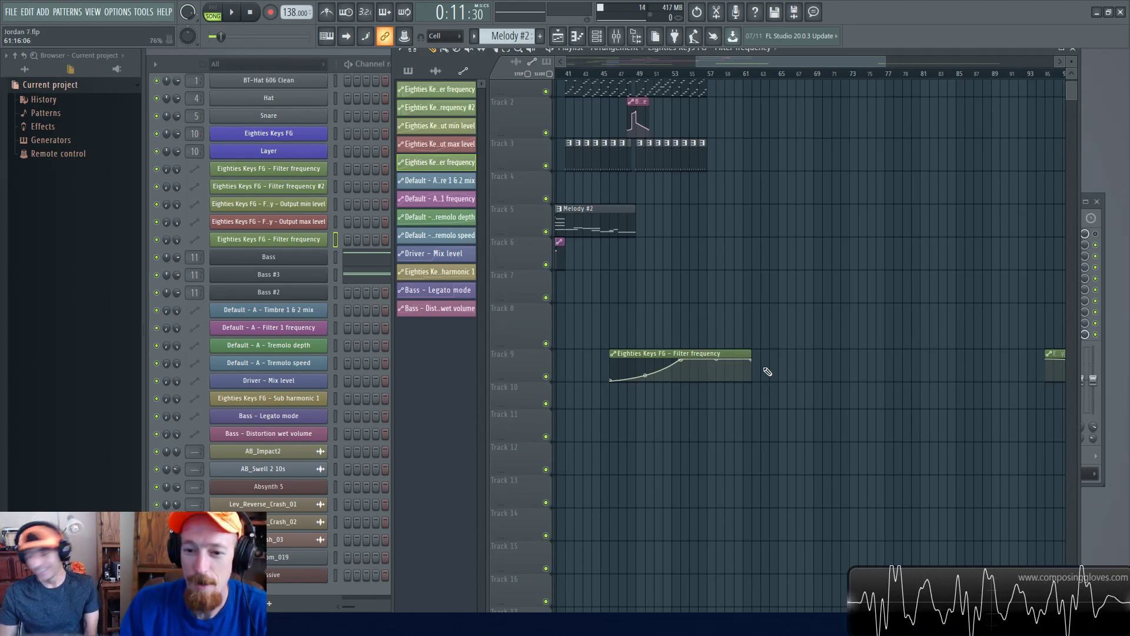
Set the Filter frequency automation point at bar 62 to 100% and examine the second piece's curve from bar 95
{"action": "scroll", "coordinate": [733, 363], "scroll_direction": "up", "scroll_amount": 4}
{"action": "left_click_drag", "start_coordinate": [683, 366], "coordinate": [684, 364]}
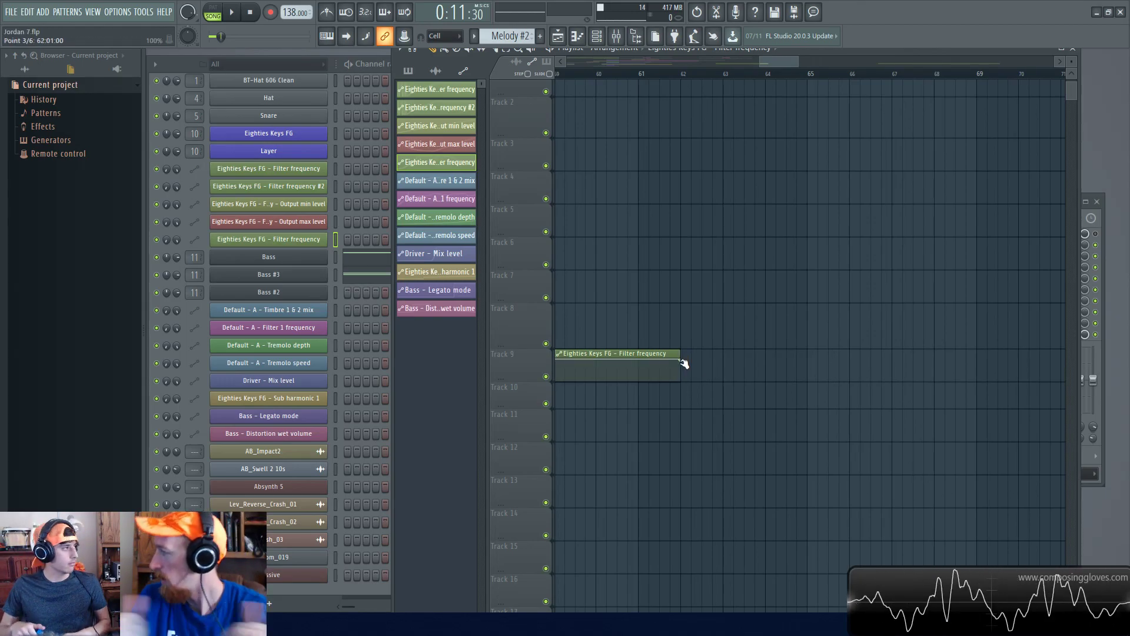
{"action": "mouse_move", "coordinate": [680, 361]}
{"action": "left_mouse_down"}
{"action": "mouse_move", "coordinate": [723, 360]}
{"action": "mouse_move", "coordinate": [682, 359]}
{"action": "left_mouse_up"}
{"action": "right_click", "coordinate": [691, 375]}
{"action": "left_click_drag", "start_coordinate": [806, 354], "coordinate": [253, 305]}
{"action": "scroll", "coordinate": [824, 339], "scroll_direction": "down", "scroll_amount": 5}
{"action": "scroll", "coordinate": [894, 338], "scroll_direction": "up", "scroll_amount": 2}
{"action": "scroll", "coordinate": [896, 337], "scroll_direction": "up", "scroll_amount": 3}
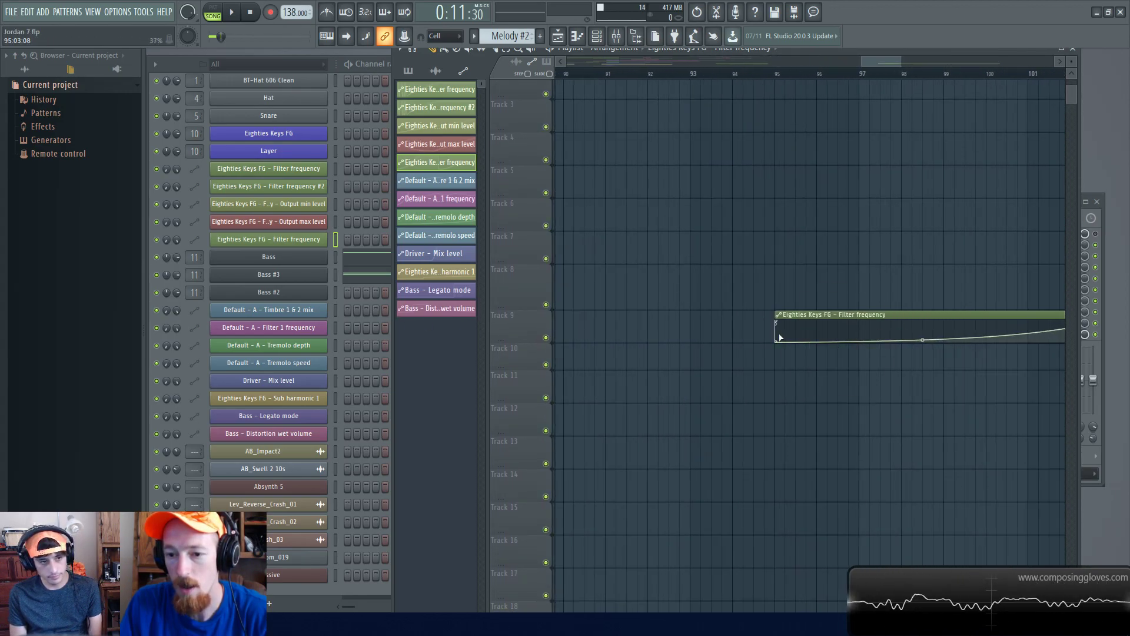
{"action": "scroll", "coordinate": [835, 338], "scroll_direction": "down", "scroll_amount": 5}
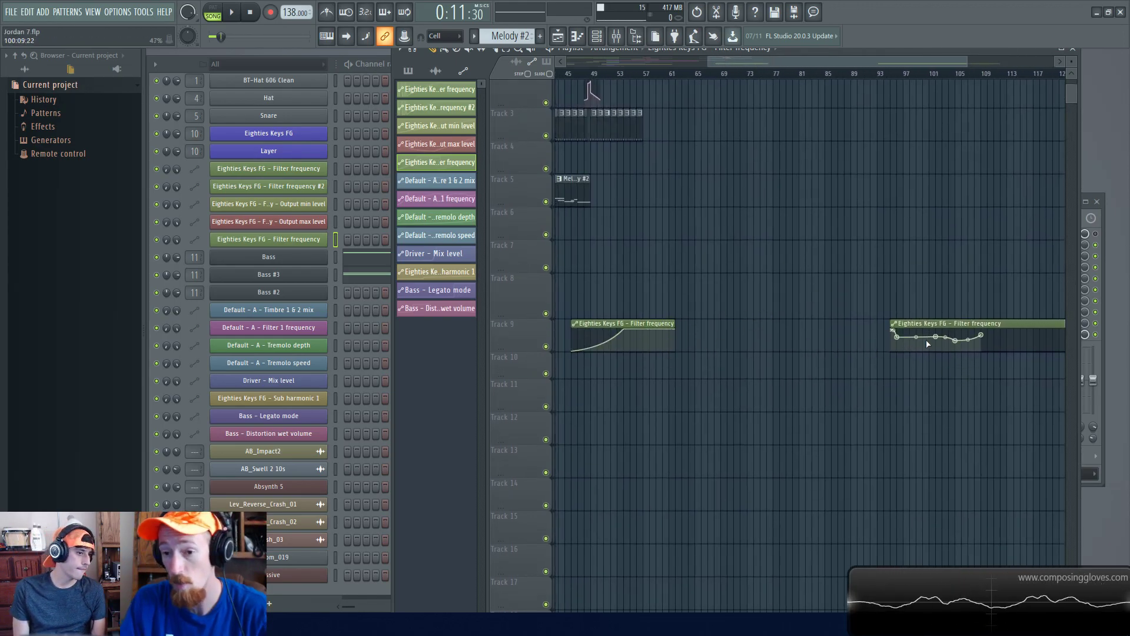
Extend the start of the second Filter frequency piece back to bar 79, and trim it to about bar 92
{"action": "left_click_drag", "start_coordinate": [890, 324], "coordinate": [785, 325]}
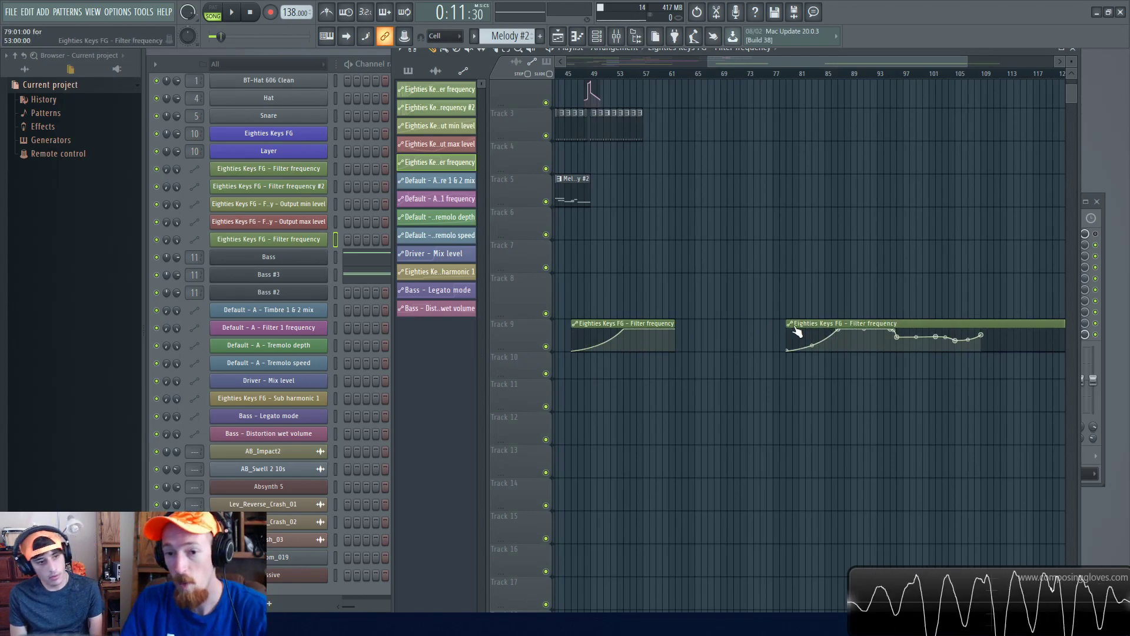
{"action": "left_click_drag", "start_coordinate": [787, 326], "coordinate": [870, 341]}
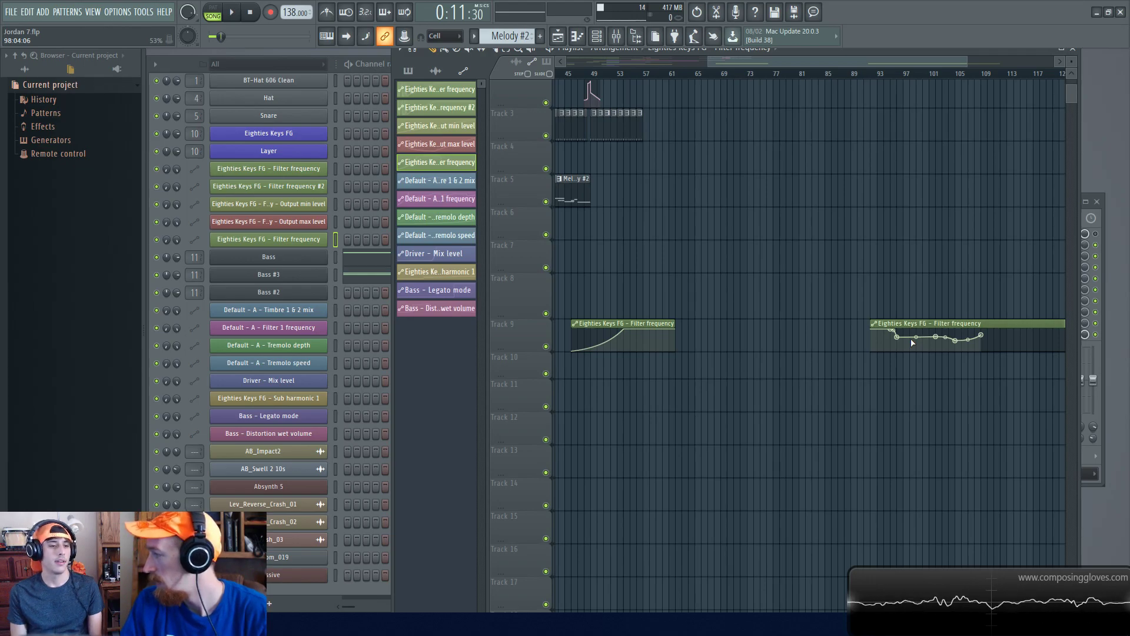
Delete the second Filter frequency piece, and undo that along with the earlier clip resizes and automation-point edits
{"action": "right_click", "coordinate": [948, 323]}
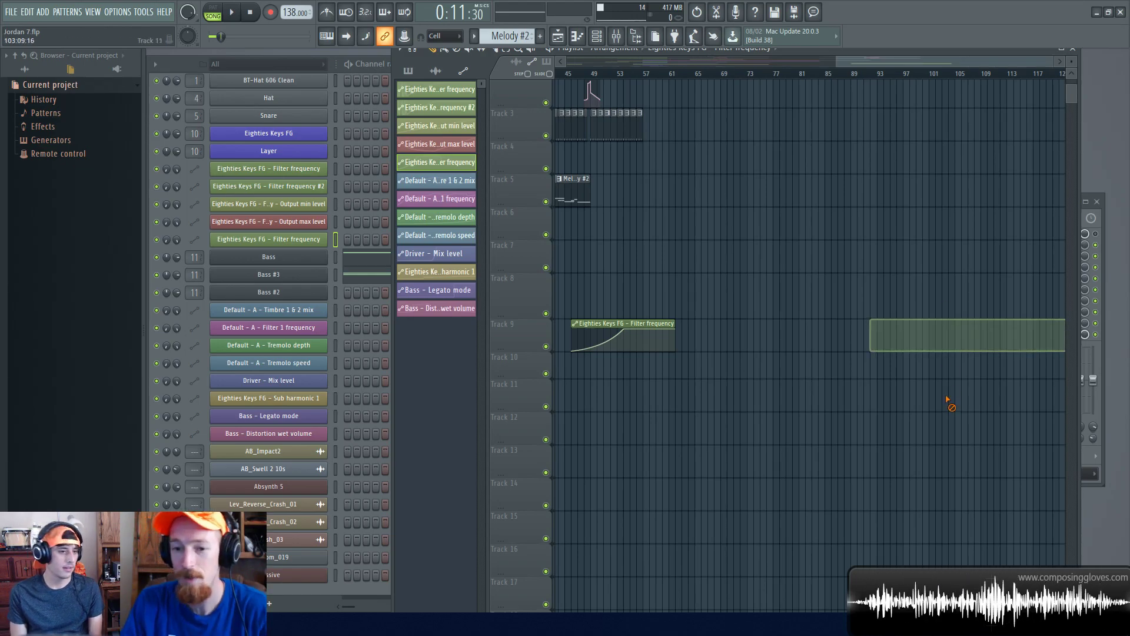
{"action": "key", "text": "ctrl+z"}
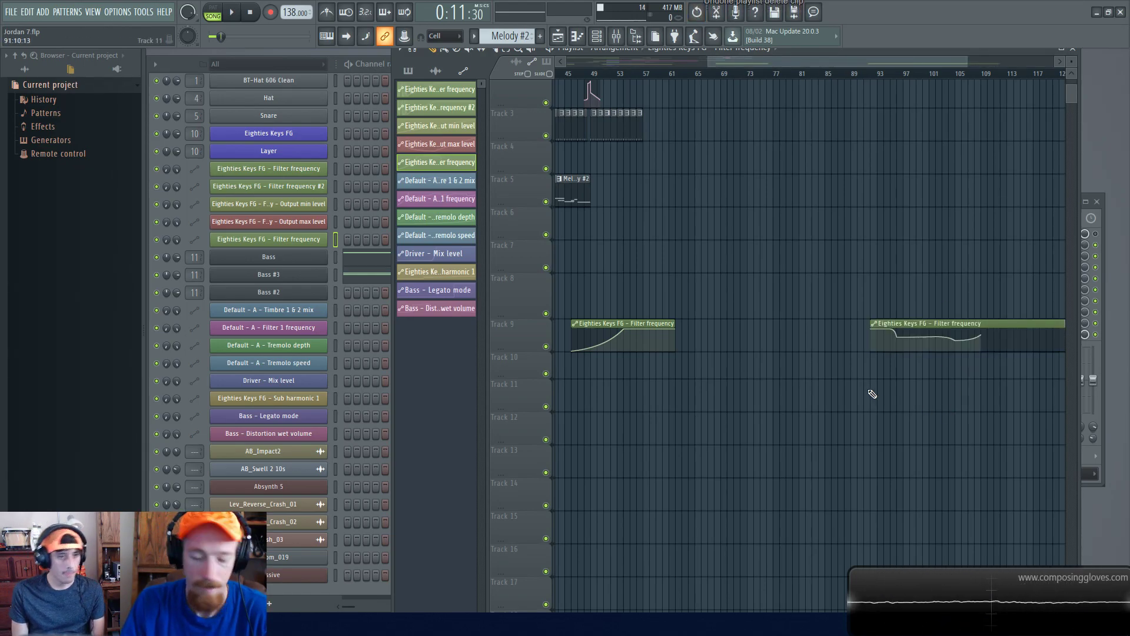
{"action": "key", "text": "ctrl+z"}
{"action": "key", "text": "ctrl+z"}
{"action": "key", "text": "ctrl+z"}
{"action": "key", "text": "ctrl+z"}
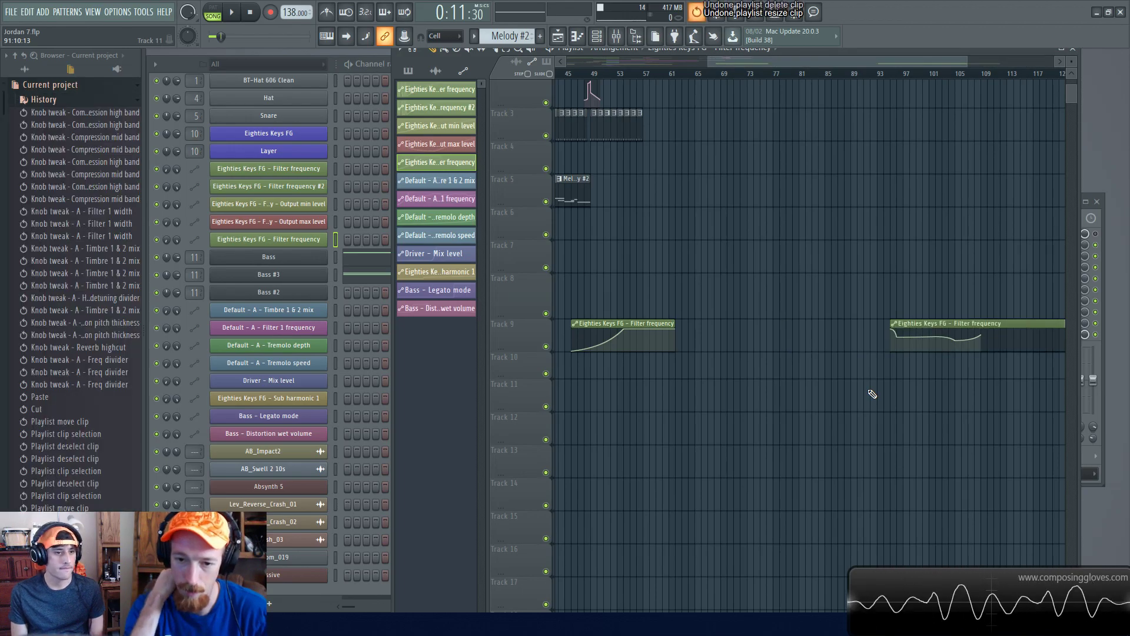
{"action": "key", "text": "ctrl+z"}
{"action": "key", "text": "ctrl+z"}
{"action": "key", "text": "ctrl+z"}
{"action": "key", "text": "ctrl+z"}
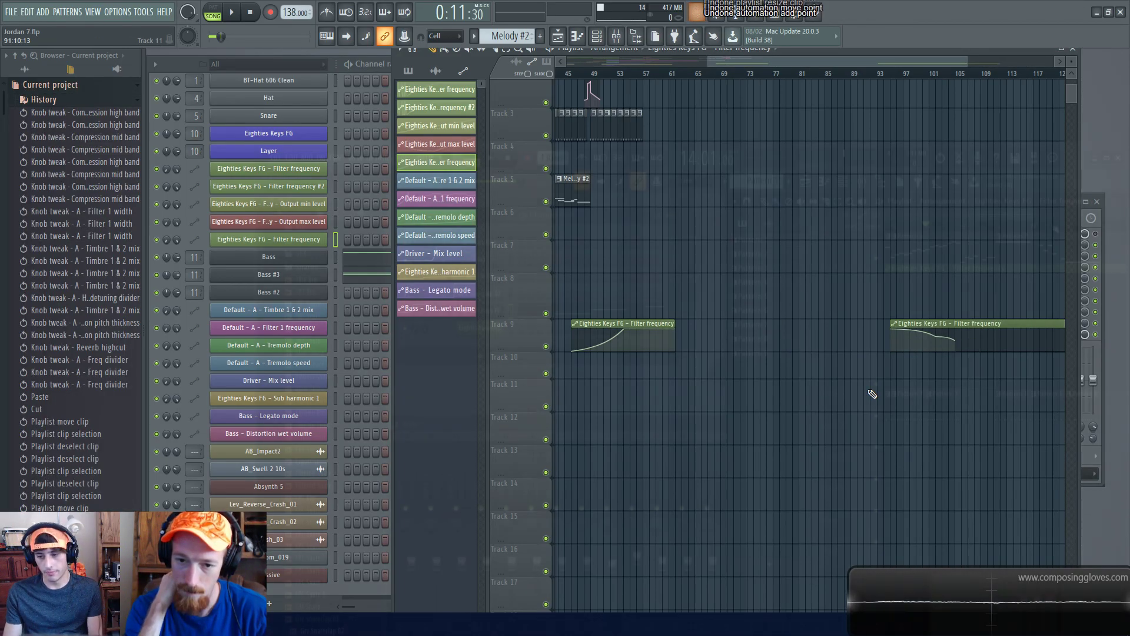
{"action": "key", "text": "ctrl+z"}
{"action": "key", "text": "ctrl+z"}
{"action": "key", "text": "ctrl+z"}
{"action": "key", "text": "ctrl+z"}
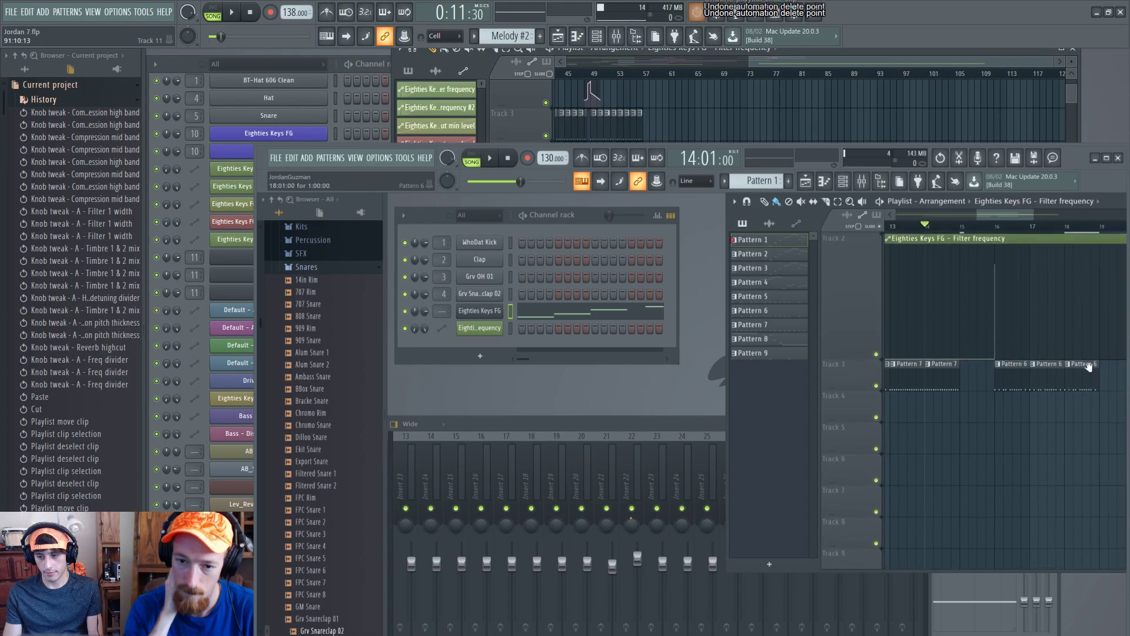
{"action": "key", "text": "ctrl+z"}
{"action": "key", "text": "ctrl+z"}
{"action": "key", "text": "ctrl+z"}
{"action": "key", "text": "ctrl+z"}
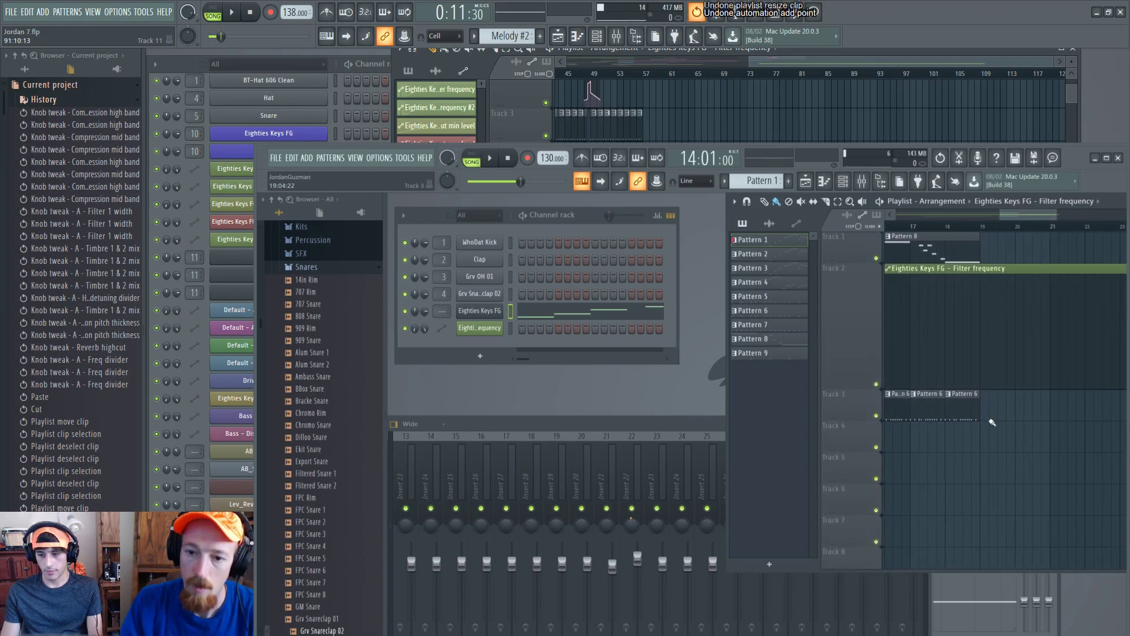
{"action": "left_click", "coordinate": [1049, 248]}
{"action": "right_click", "coordinate": [1059, 251]}
{"action": "right_click", "coordinate": [1076, 243]}
{"action": "right_click", "coordinate": [1069, 247]}
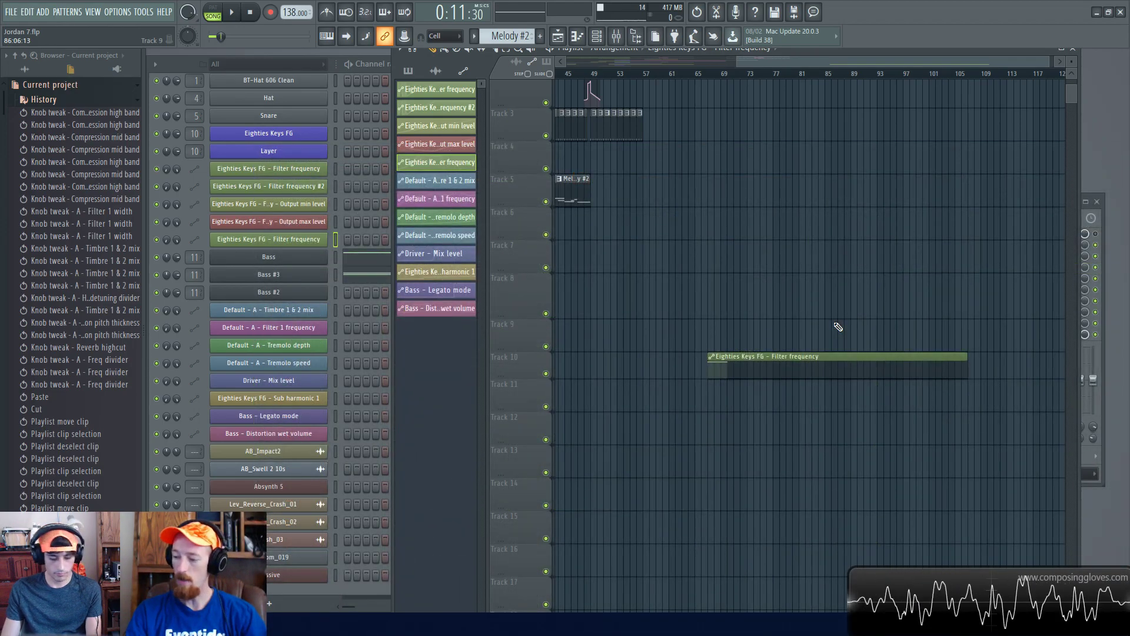
Paste a copy of the Filter frequency clip on Track 8 from about bar 90, and delete the copy
{"action": "key", "text": "ctrl+v"}
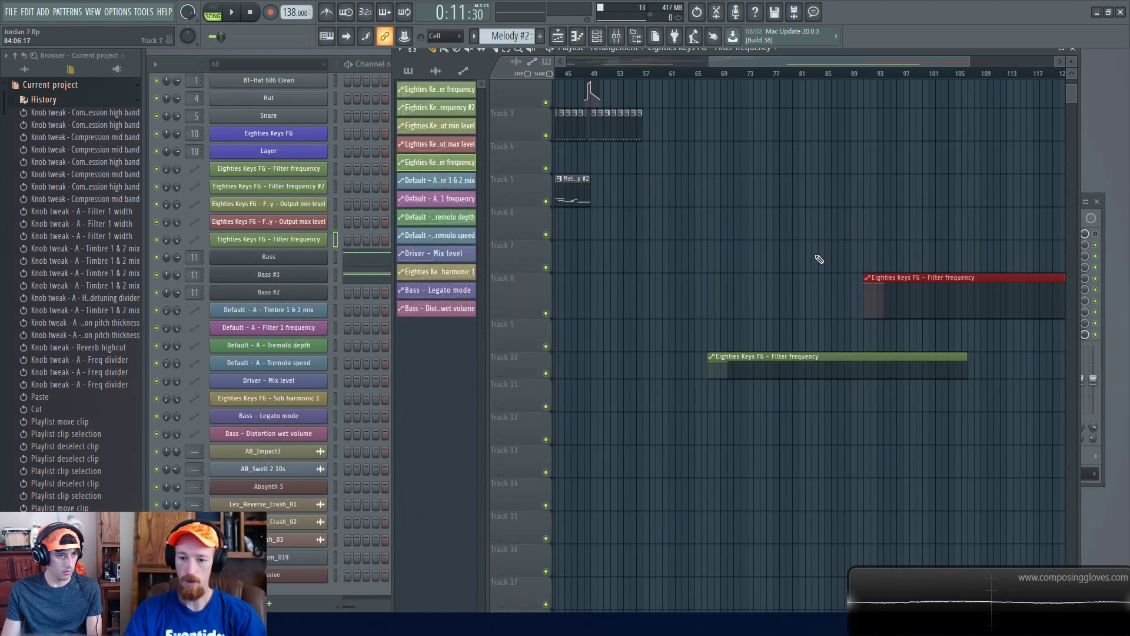
{"action": "left_click", "coordinate": [787, 427], "text": "ctrl"}
{"action": "left_click_drag", "start_coordinate": [800, 335], "coordinate": [804, 357]}
{"action": "right_click", "coordinate": [924, 318]}
{"action": "left_click_drag", "start_coordinate": [862, 337], "coordinate": [870, 414]}
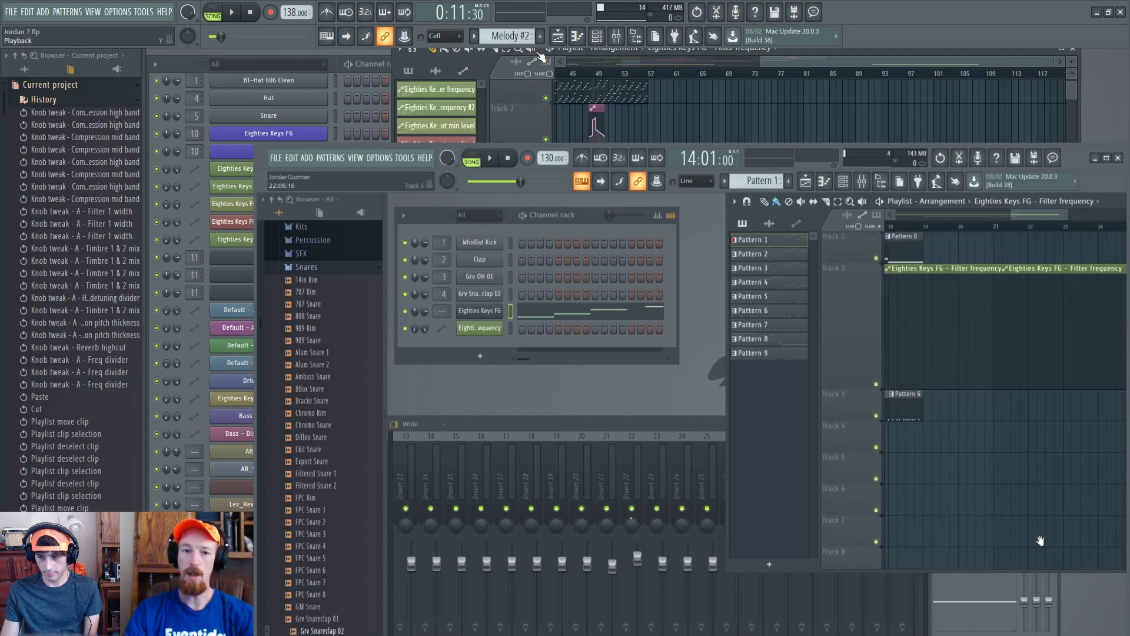
Trim the end of the Track 10 Filter frequency clip to about bar 87 and slice it near bar 83
{"action": "left_click_drag", "start_coordinate": [817, 47], "coordinate": [817, 58]}
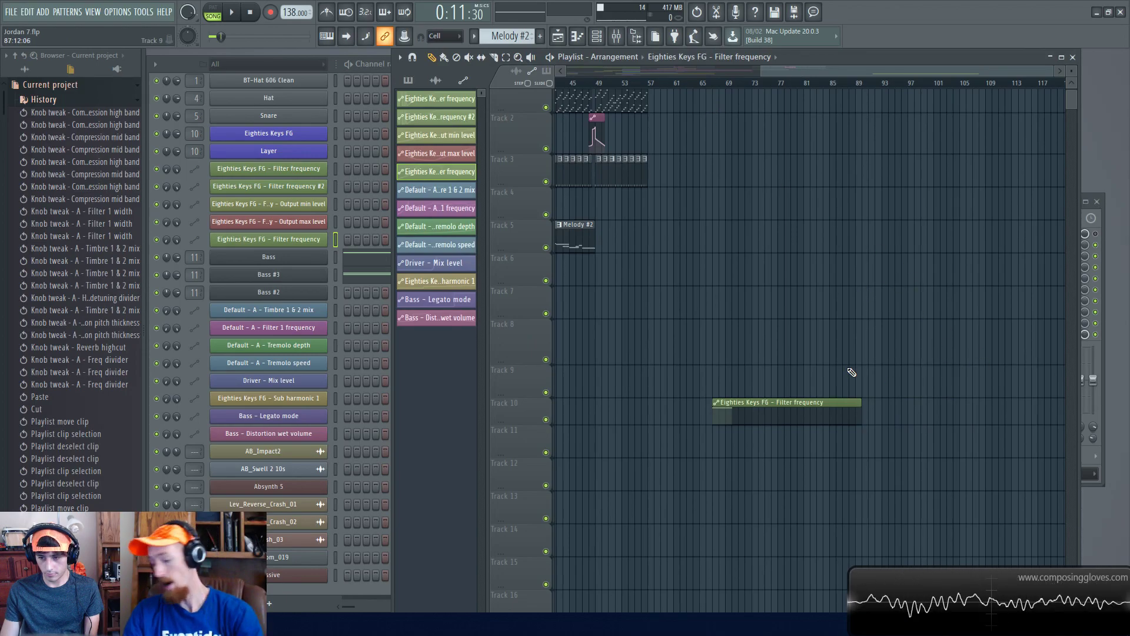
{"action": "left_click_drag", "start_coordinate": [860, 400], "coordinate": [849, 403]}
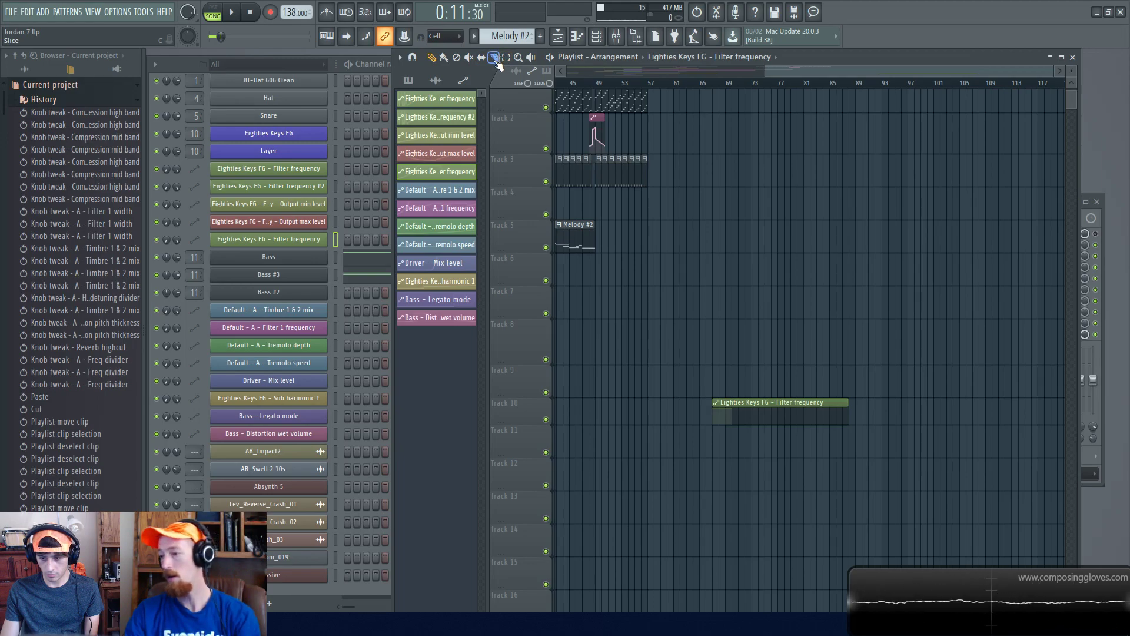
{"action": "left_click", "coordinate": [815, 406]}
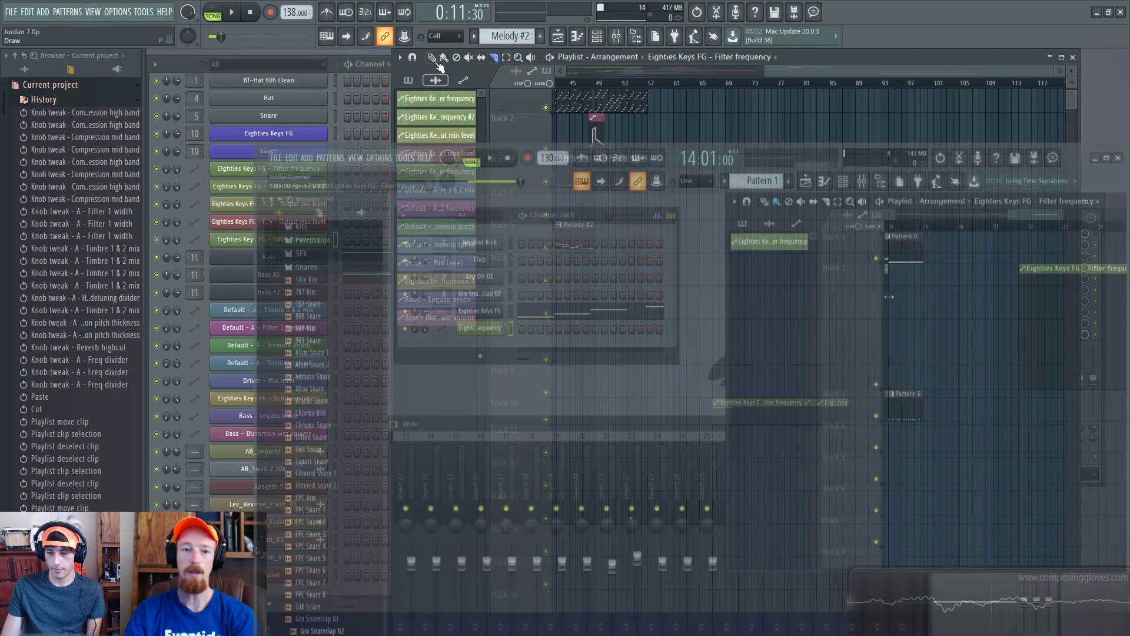
{"action": "left_click", "coordinate": [432, 58]}
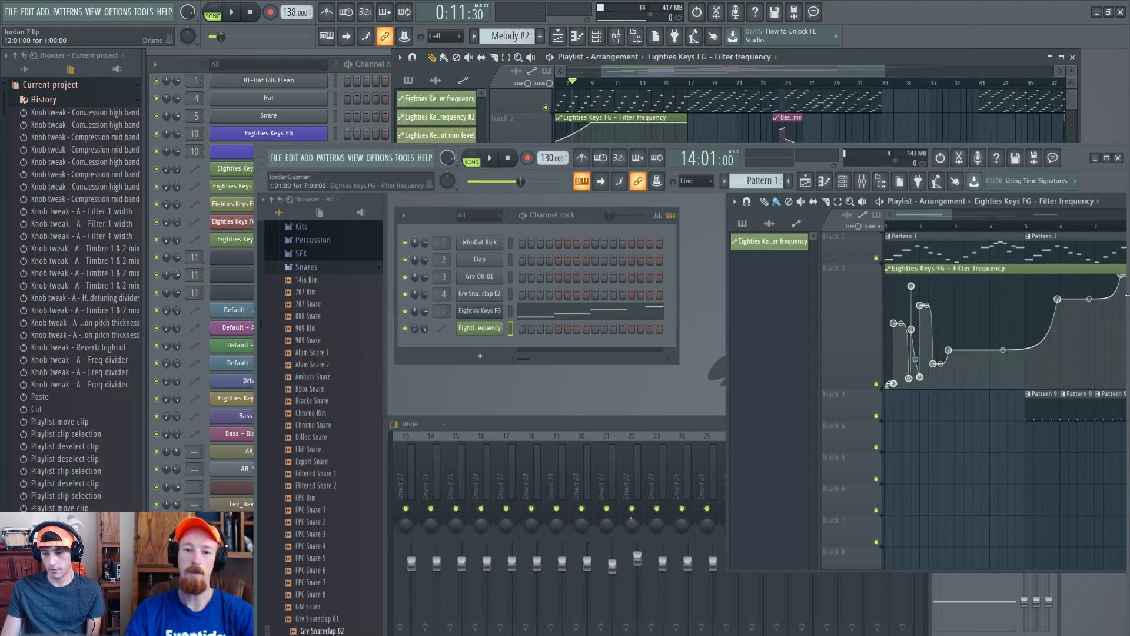
In the 130 BPM project, add alternating high and low automation points to the second Filter frequency clip between bars 16 and 19
{"action": "scroll", "coordinate": [810, 117], "scroll_direction": "down", "scroll_amount": 3}
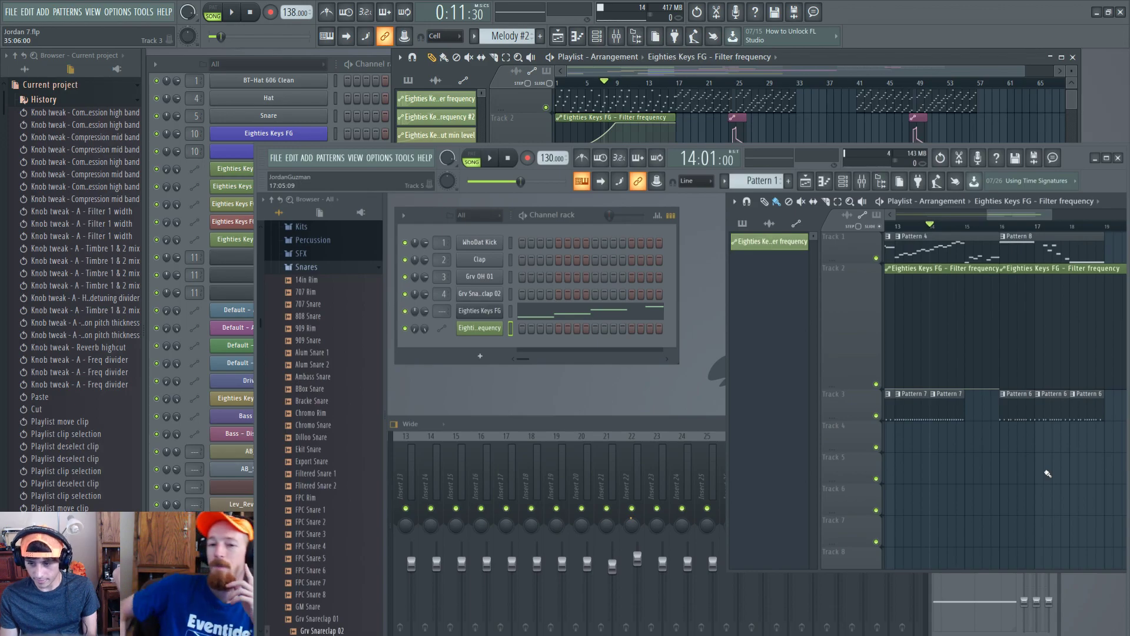
{"action": "right_click", "coordinate": [1008, 278]}
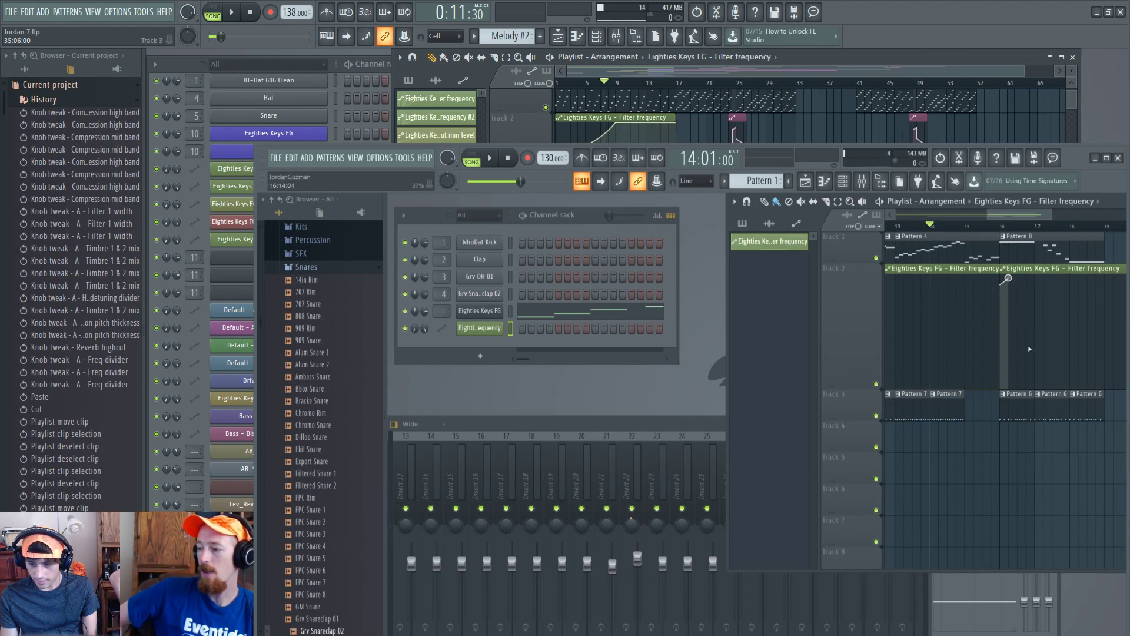
{"action": "right_click", "coordinate": [1018, 366]}
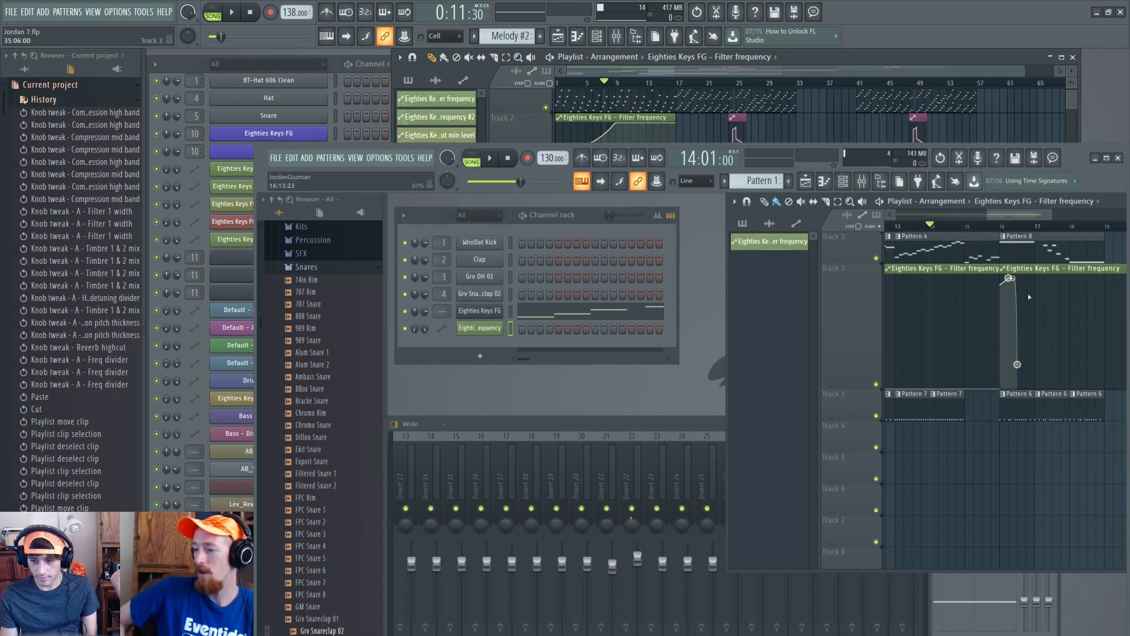
{"action": "right_click", "coordinate": [1025, 364]}
{"action": "right_click", "coordinate": [1034, 278]}
{"action": "right_click", "coordinate": [1047, 278]}
{"action": "right_click", "coordinate": [1061, 371]}
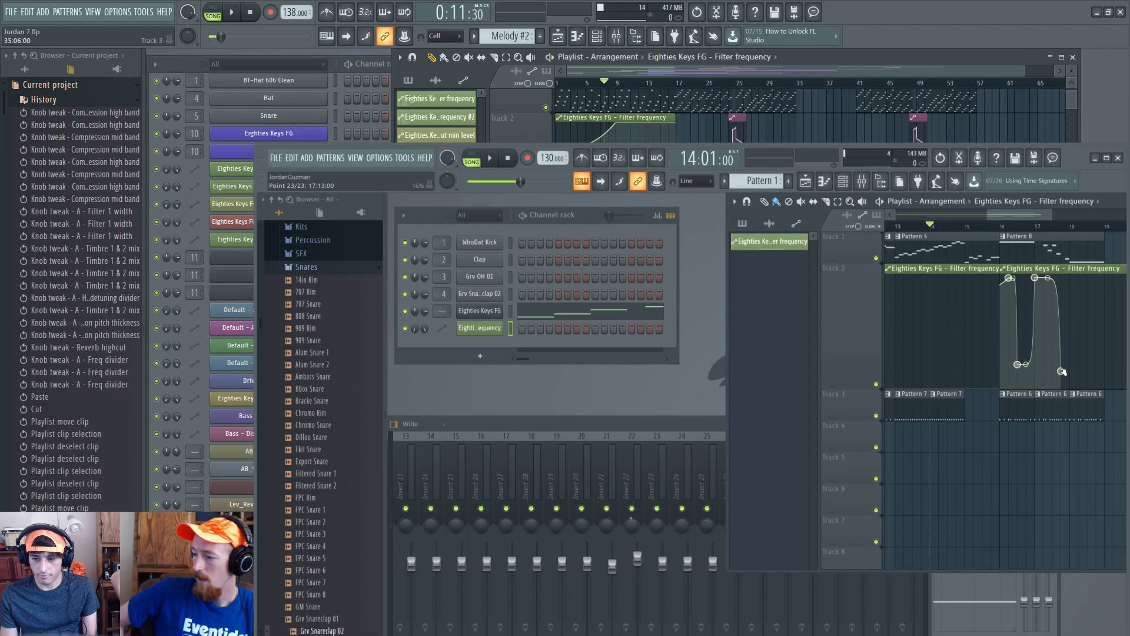
{"action": "right_click", "coordinate": [1078, 283]}
{"action": "right_click", "coordinate": [1096, 282]}
{"action": "right_click", "coordinate": [1104, 378]}
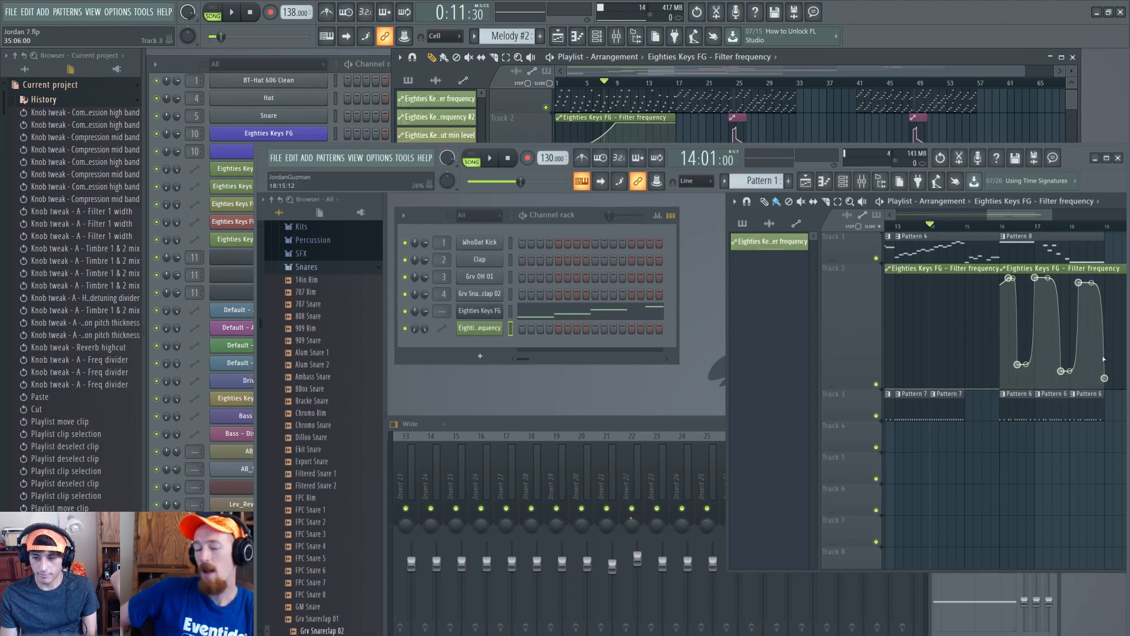
{"action": "right_click", "coordinate": [1109, 282]}
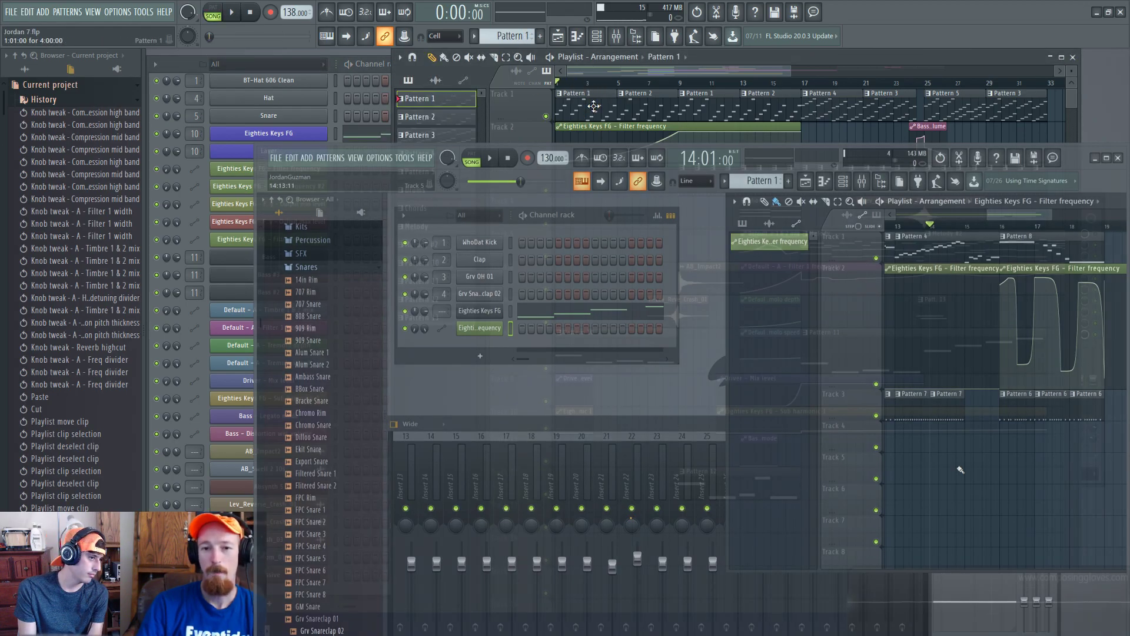
Play the very start of the 138 BPM song briefly and select the Pattern 10 clip on Track 8
{"action": "key", "text": "space"}
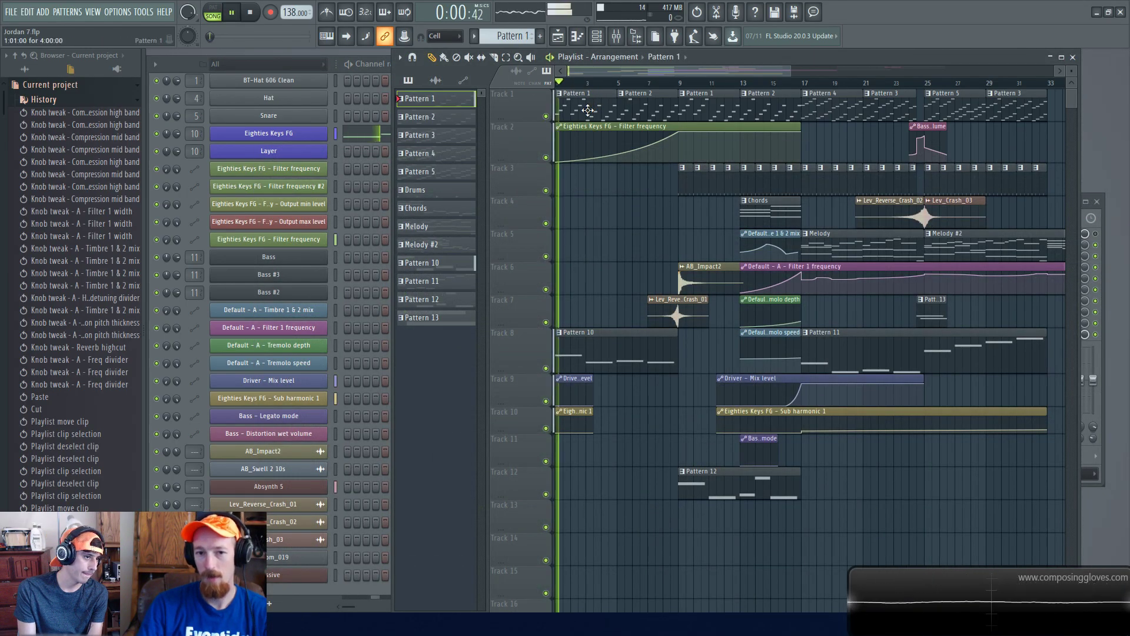
{"action": "key", "text": "space"}
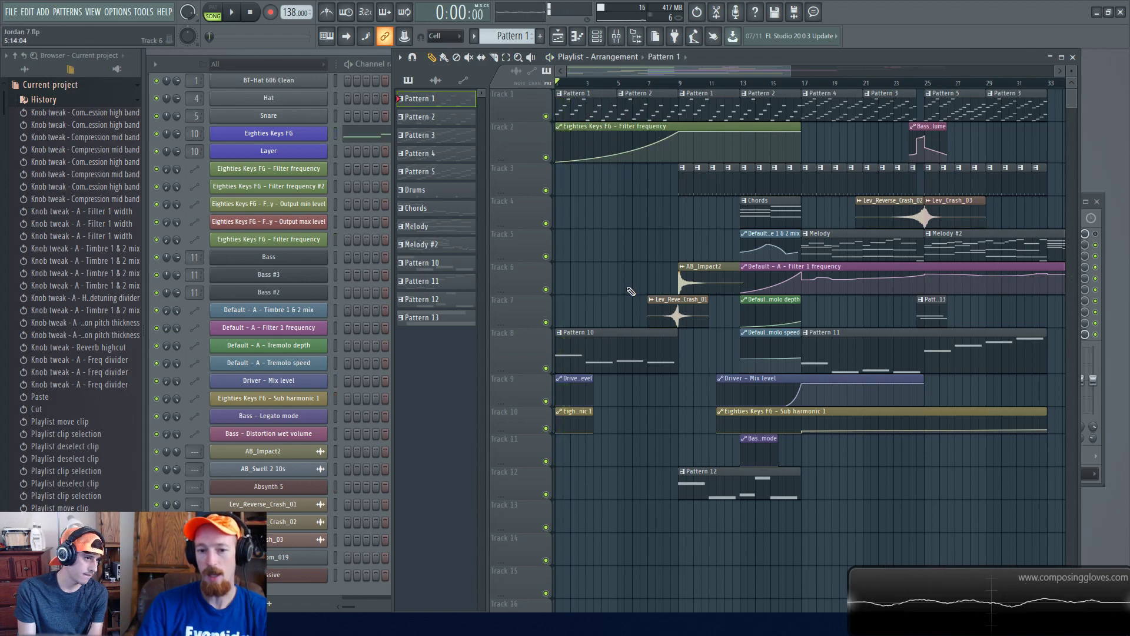
{"action": "left_click", "coordinate": [613, 333]}
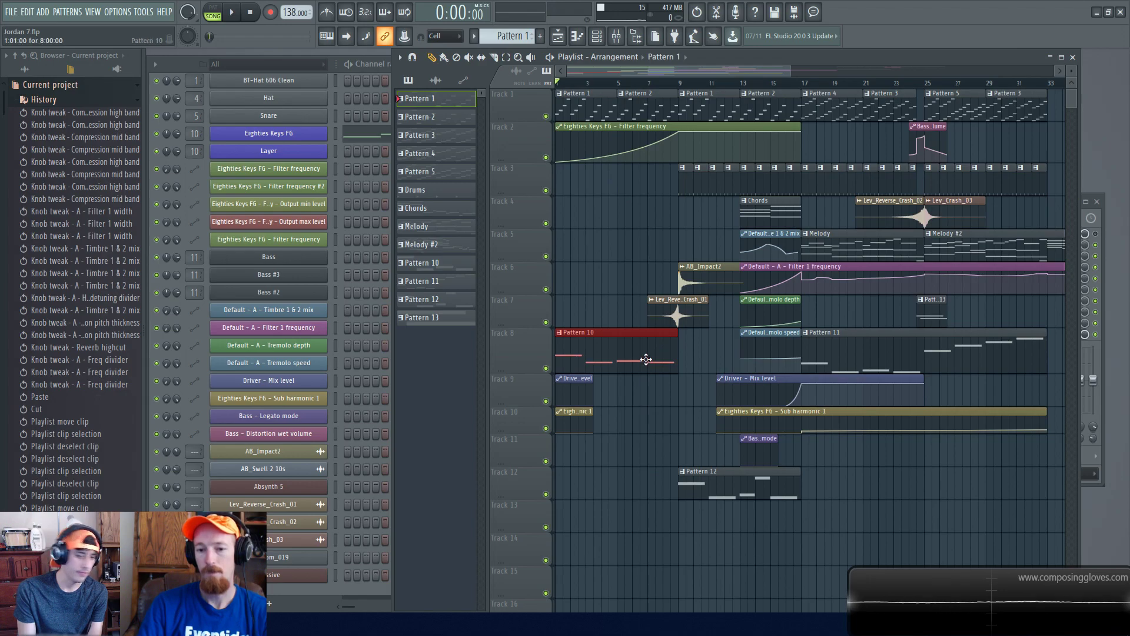
Select the AB_Impact2 and Lev_Reverse_Crash_01 sample clips around bar 9 and mute them
{"action": "scroll", "coordinate": [646, 122], "scroll_direction": "right", "scroll_amount": 1}
{"action": "left_click", "coordinate": [663, 86]}
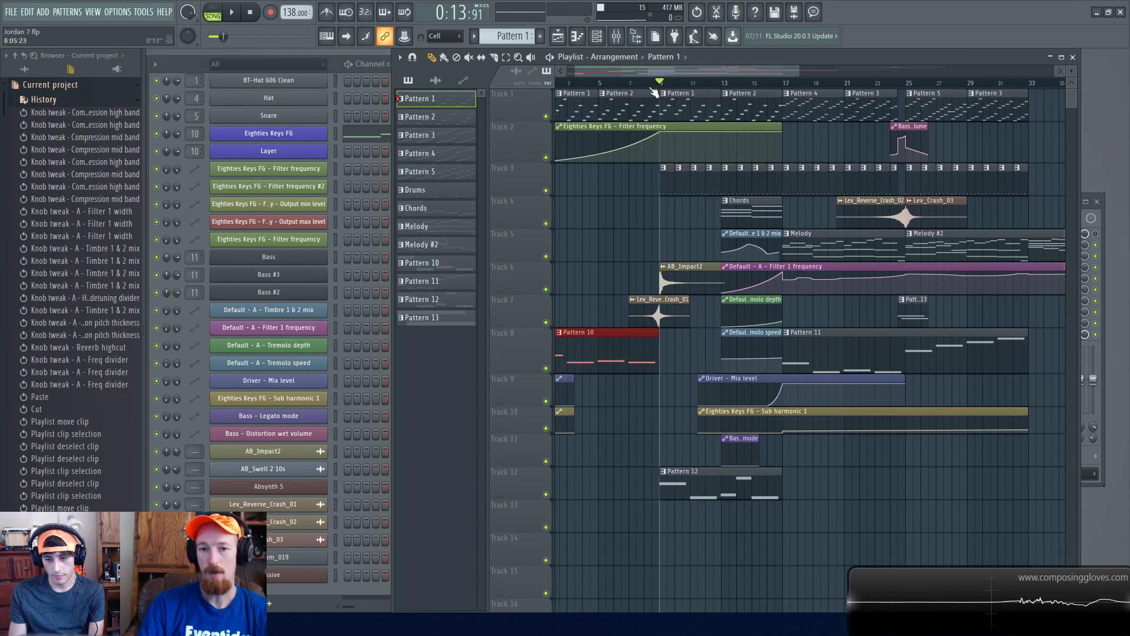
{"action": "left_click_drag", "start_coordinate": [647, 86], "coordinate": [638, 280]}
{"action": "left_click_drag", "start_coordinate": [663, 230], "coordinate": [765, 330]}
{"action": "left_click_drag", "start_coordinate": [686, 262], "coordinate": [752, 328]}
{"action": "key", "text": "alt+m"}
{"action": "scroll", "coordinate": [718, 306], "scroll_direction": "left", "scroll_amount": 2}
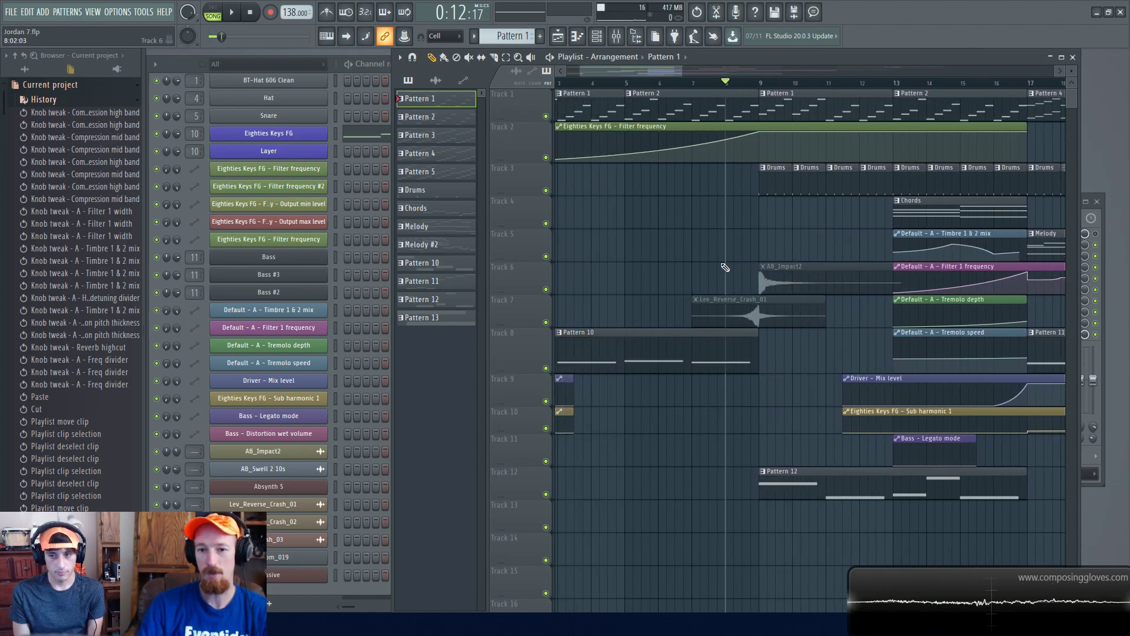
Play the song from bar 5 through the bar 9 transition with the two samples muted, and unmute both clips
{"action": "left_click", "coordinate": [635, 88]}
{"action": "key", "text": "space"}
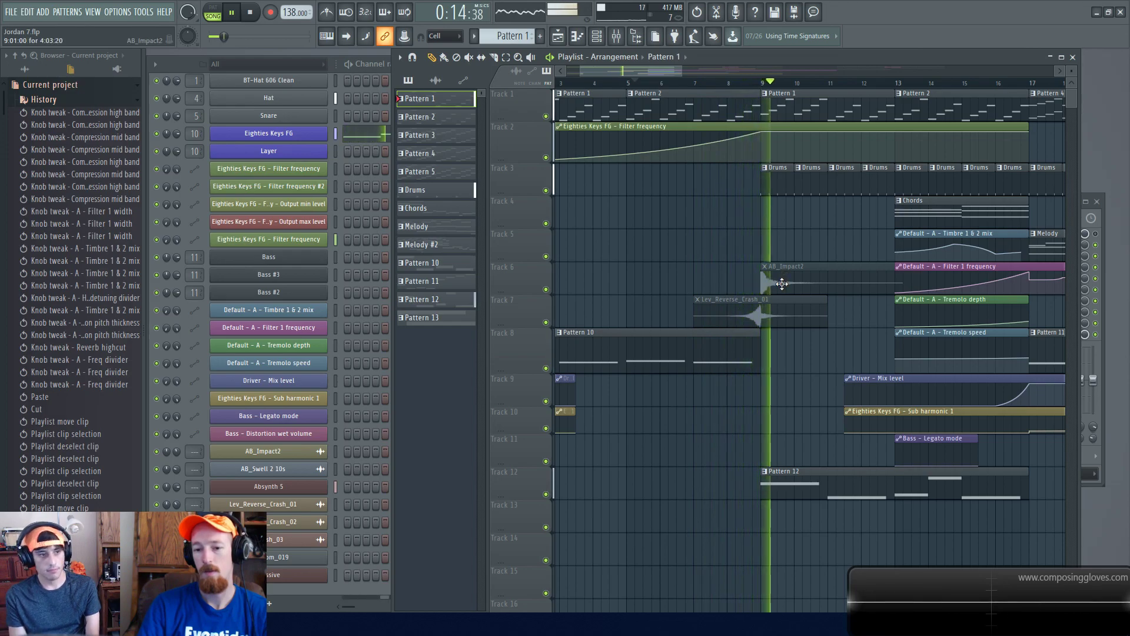
{"action": "right_click", "coordinate": [815, 284], "text": "alt"}
{"action": "right_click", "coordinate": [791, 312], "text": "alt"}
{"action": "key", "text": "space"}
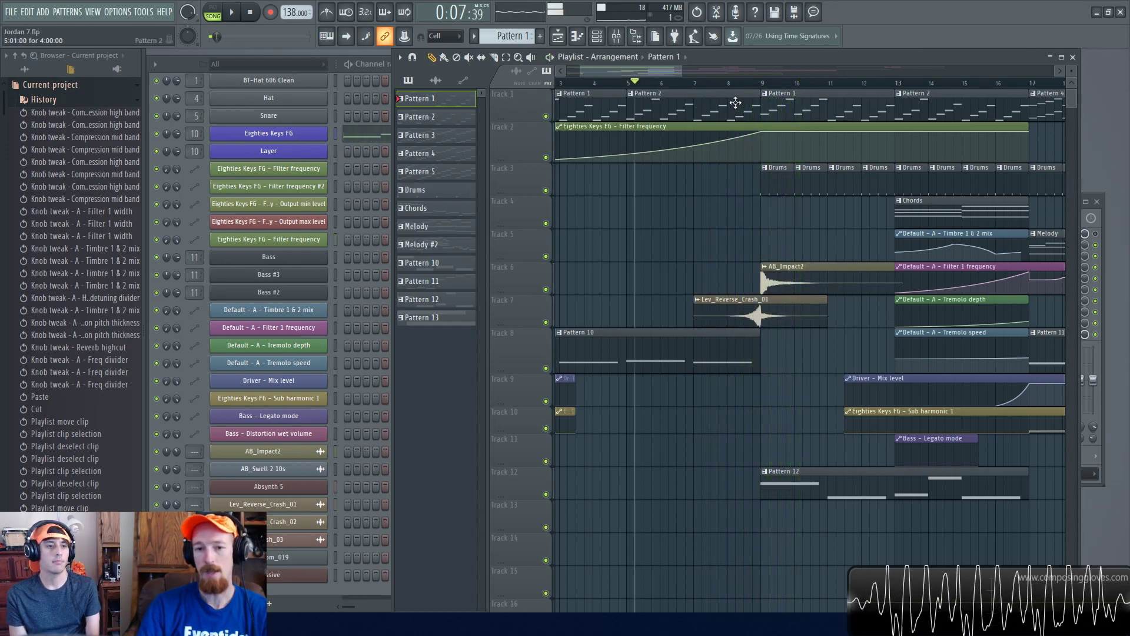
Play the transition from bar 7 past bar 10 with AB_Impact2 and Lev_Reverse_Crash_01 audible
{"action": "left_click", "coordinate": [695, 82]}
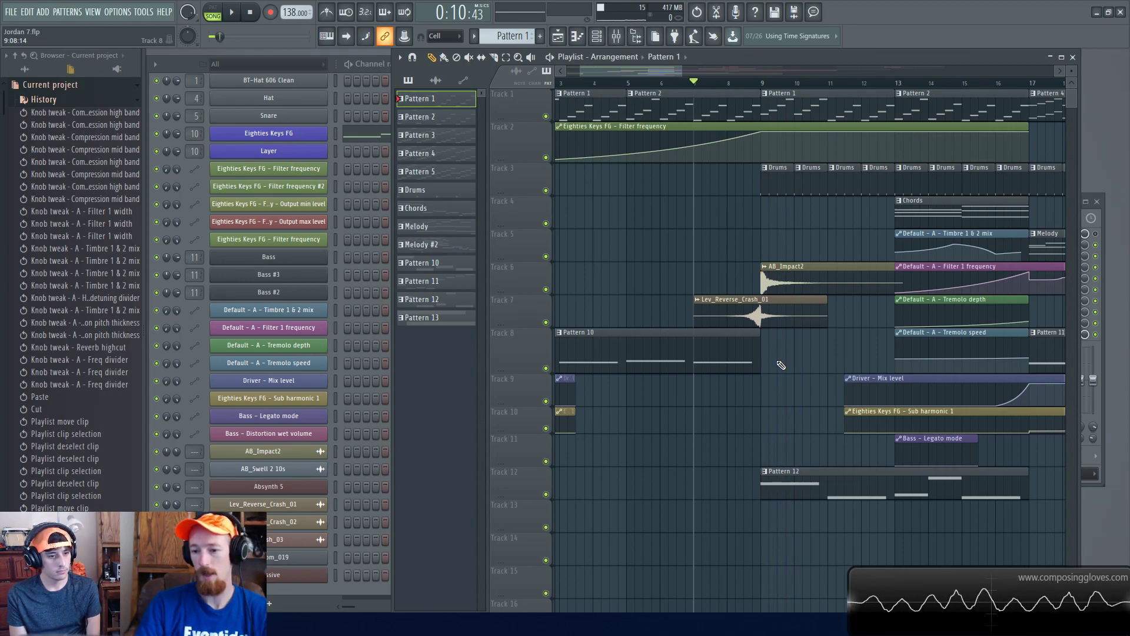
{"action": "key", "text": "space"}
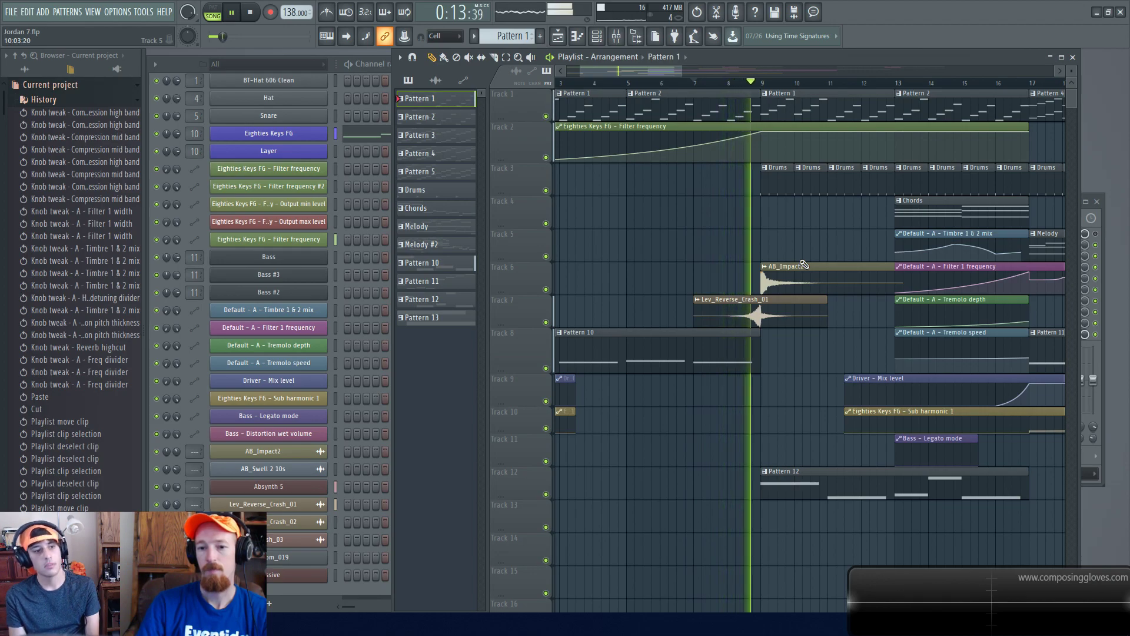
{"action": "scroll", "coordinate": [647, 282], "scroll_direction": "down", "scroll_amount": 2}
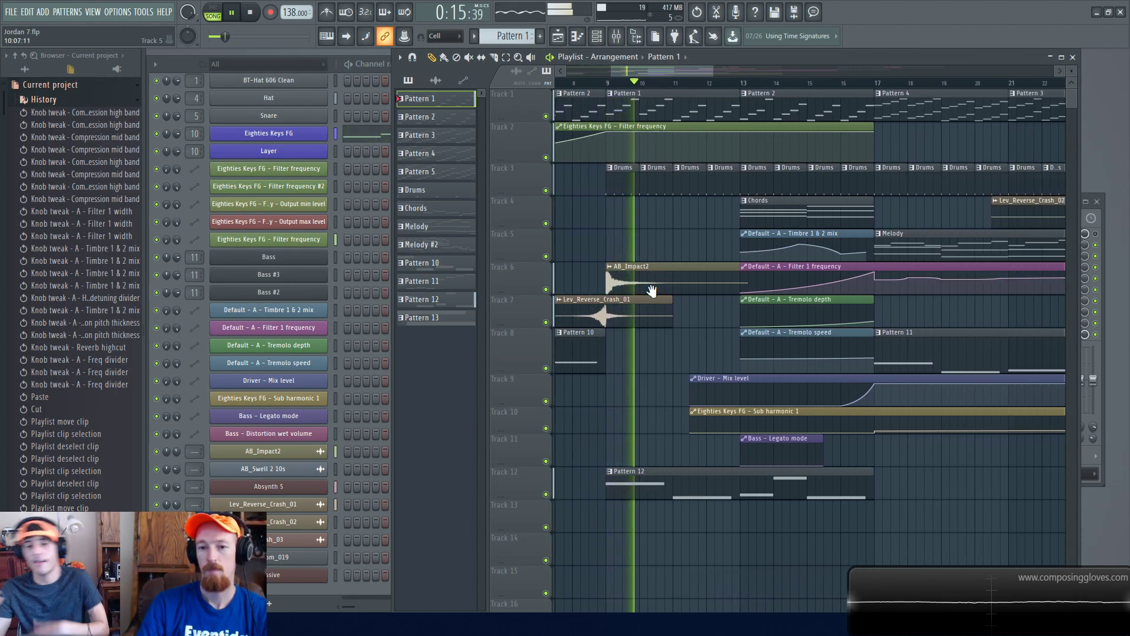
{"action": "key", "text": "space"}
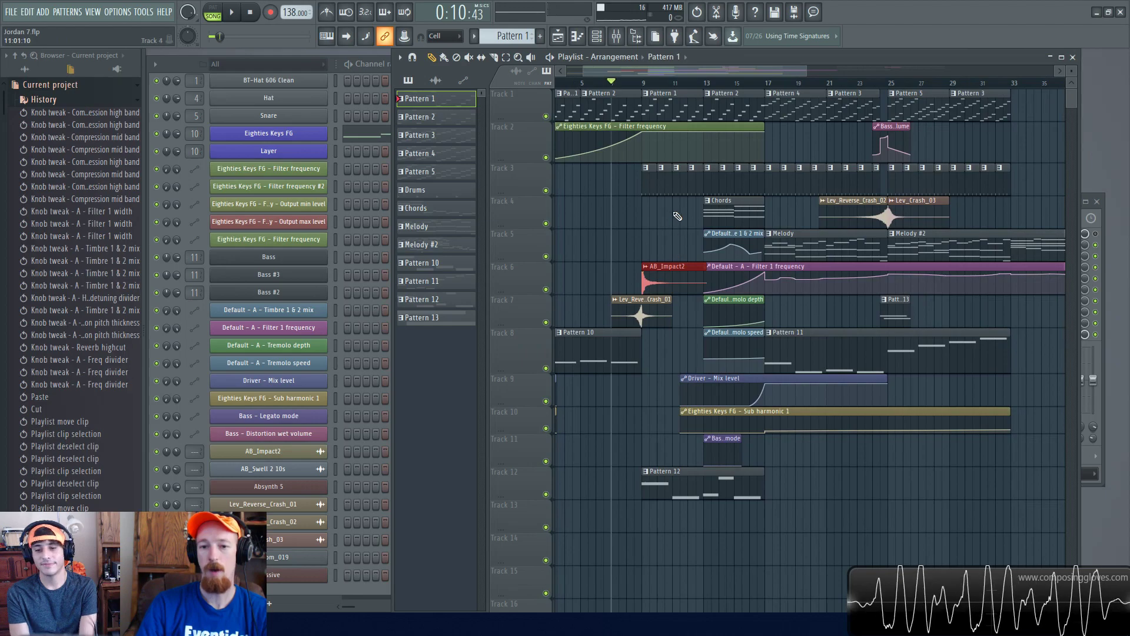
Select the Melody and Melody #2 clips on Track 5 and open the Melody pattern in the piano roll
{"action": "scroll", "coordinate": [542, 248], "scroll_direction": "down", "scroll_amount": 2}
{"action": "scroll", "coordinate": [694, 270], "scroll_direction": "up", "scroll_amount": 2}
{"action": "left_click_drag", "start_coordinate": [631, 272], "coordinate": [853, 254]}
{"action": "scroll", "coordinate": [744, 272], "scroll_direction": "down", "scroll_amount": 3}
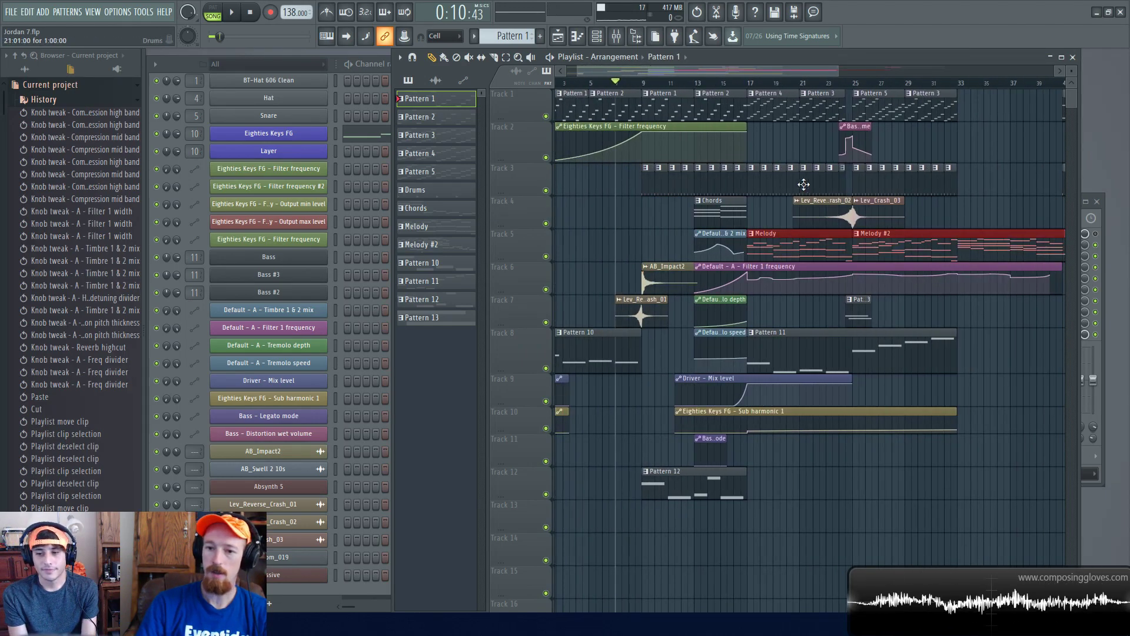
{"action": "double_click", "coordinate": [794, 261]}
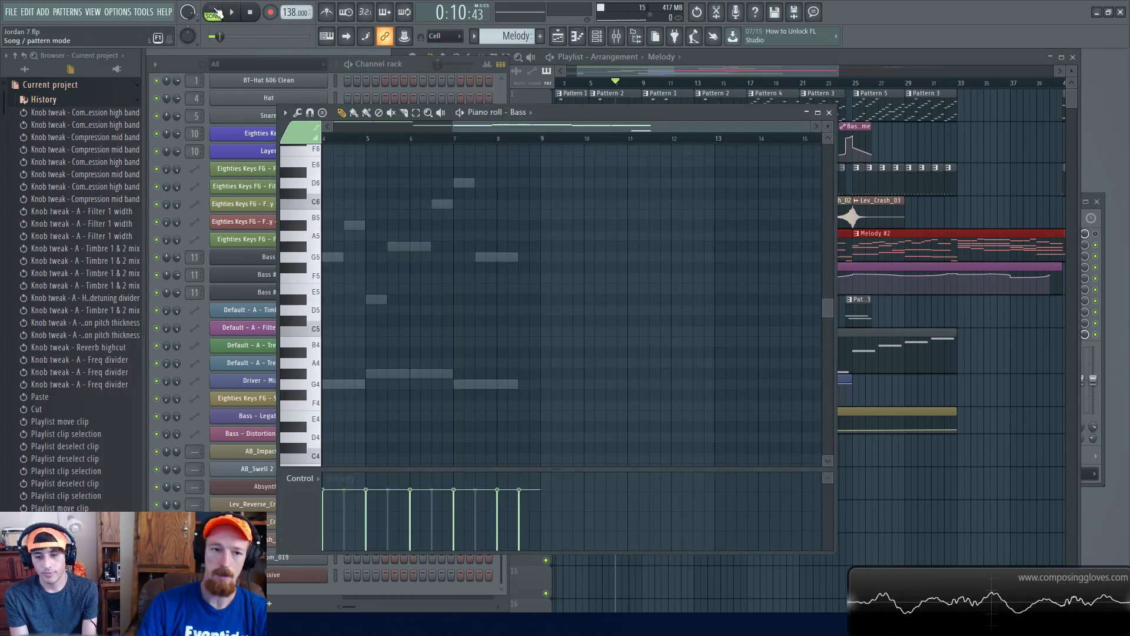
Play the Melody pattern on its own and examine the Bass #3 channel's notes in the piano roll
{"action": "key", "text": "space"}
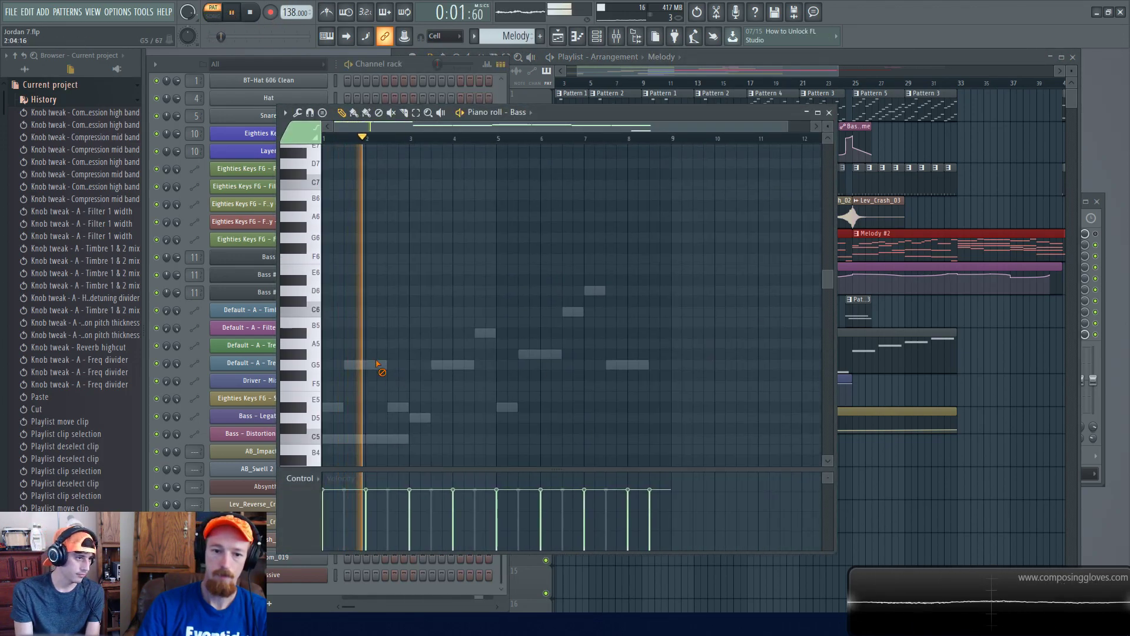
{"action": "double_click", "coordinate": [386, 373]}
{"action": "scroll", "coordinate": [436, 354], "scroll_direction": "down", "scroll_amount": 2}
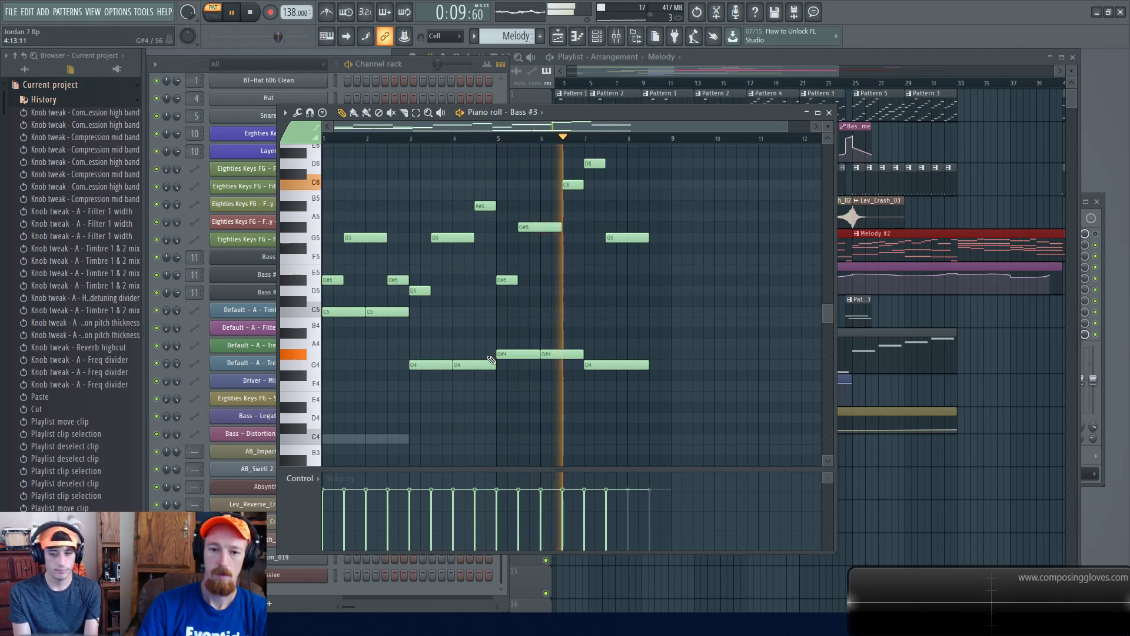
{"action": "key", "text": "space"}
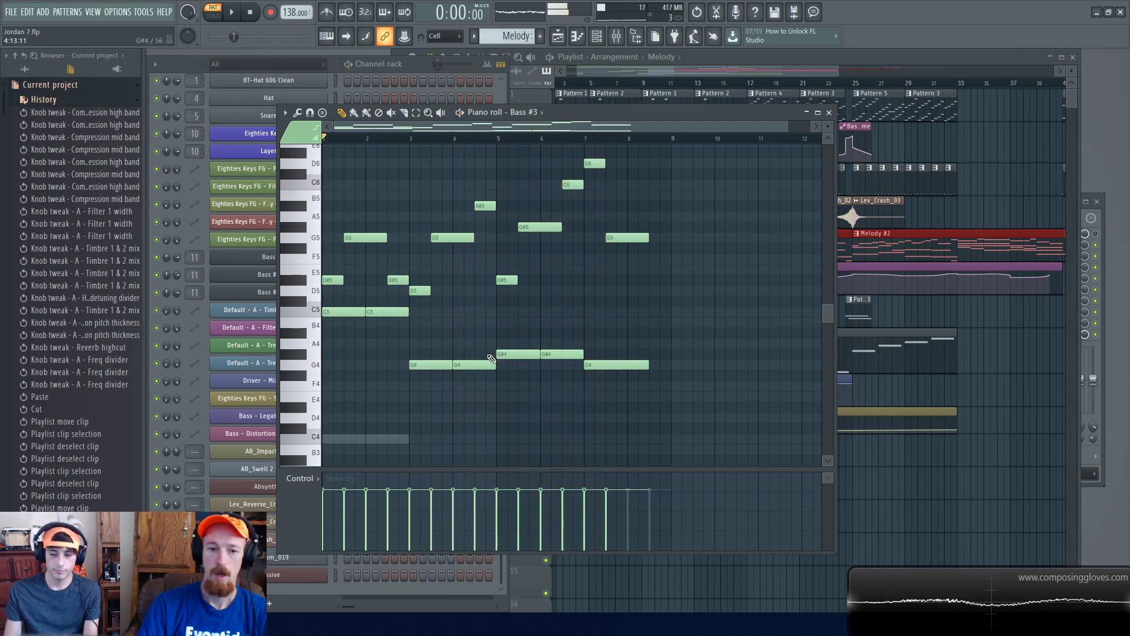
Select the upper melody notes of the Bass #3 part to set them apart from the sustained lower notes
{"action": "scroll", "coordinate": [439, 356], "scroll_direction": "up", "scroll_amount": 3}
{"action": "scroll", "coordinate": [439, 356], "scroll_direction": "up", "scroll_amount": 2}
{"action": "left_click_drag", "start_coordinate": [306, 151], "coordinate": [306, 315]}
{"action": "left_click_drag", "start_coordinate": [520, 279], "coordinate": [475, 213]}
{"action": "scroll", "coordinate": [469, 247], "scroll_direction": "down", "scroll_amount": 2}
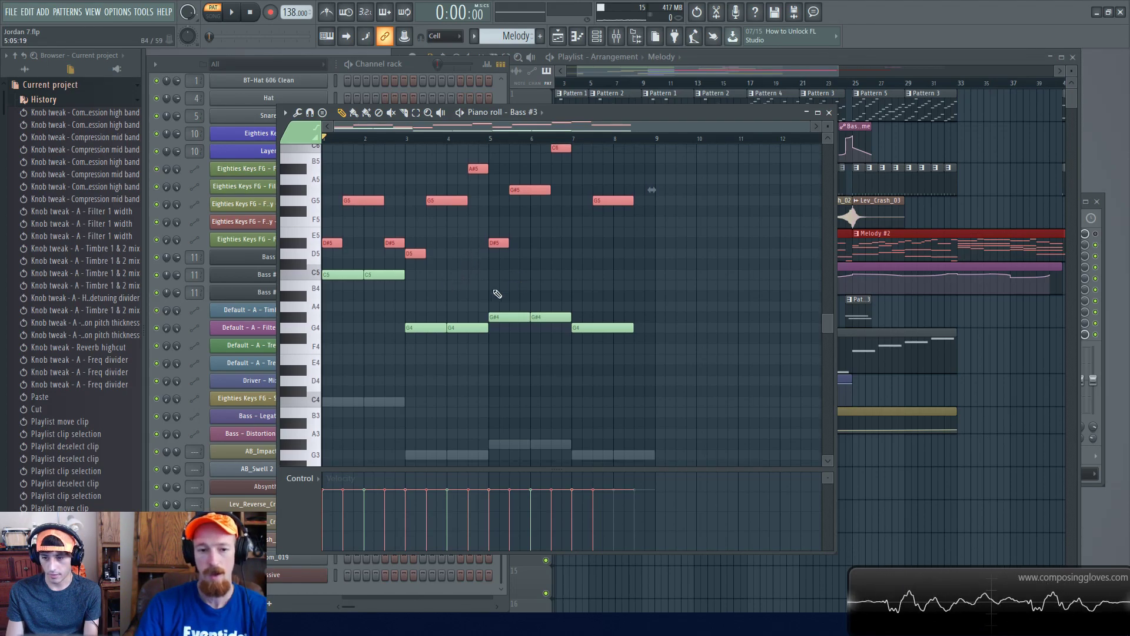
Highlight the lower notes by pitch, selecting all G4 notes and then all G#4 notes, to examine the bass line
{"action": "left_click", "coordinate": [321, 274]}
{"action": "left_click", "coordinate": [312, 328]}
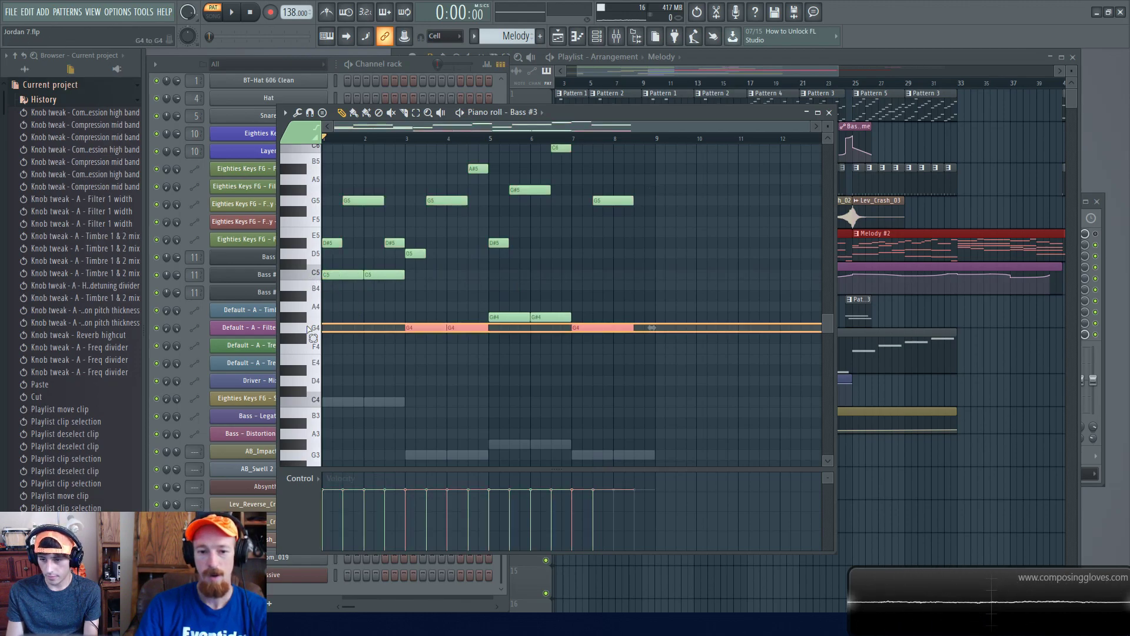
{"action": "left_click", "coordinate": [305, 316]}
{"action": "scroll", "coordinate": [361, 298], "scroll_direction": "up", "scroll_amount": 4}
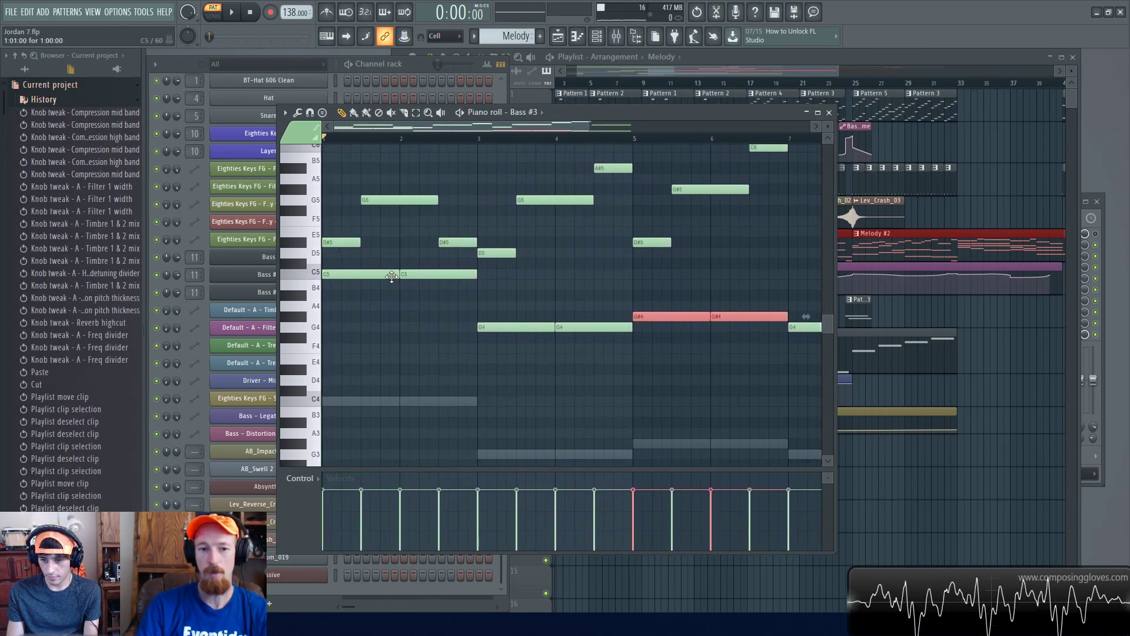
Select the two opening C5 notes and the first G5 note above them to examine how bass and melody harmonize
{"action": "left_click_drag", "start_coordinate": [418, 262], "coordinate": [387, 283]}
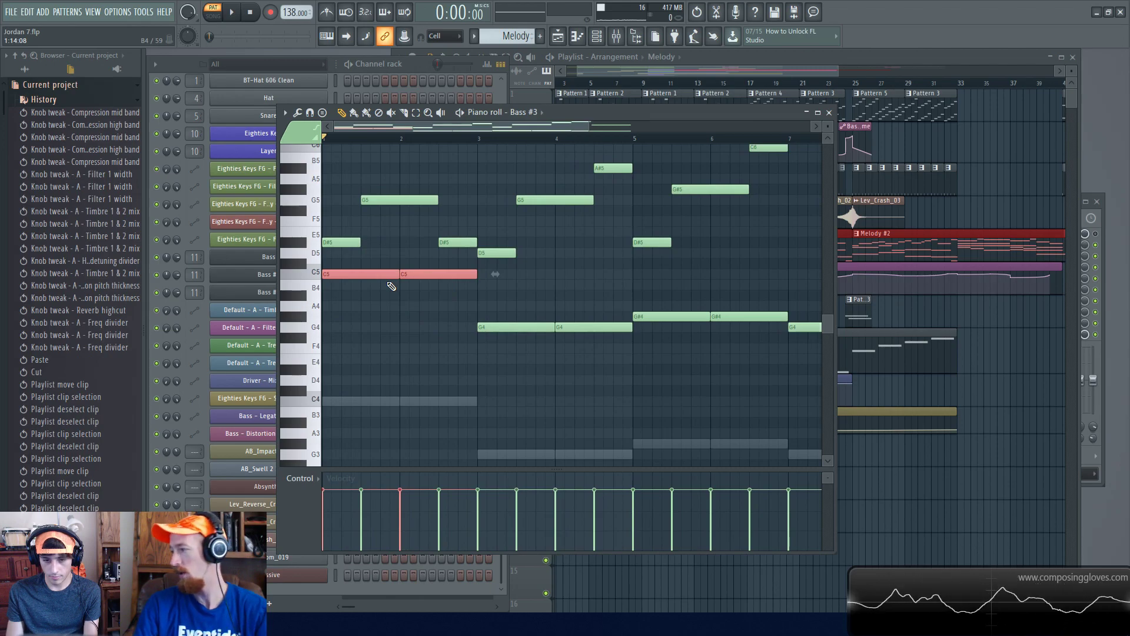
{"action": "left_click_drag", "start_coordinate": [409, 183], "coordinate": [413, 207]}
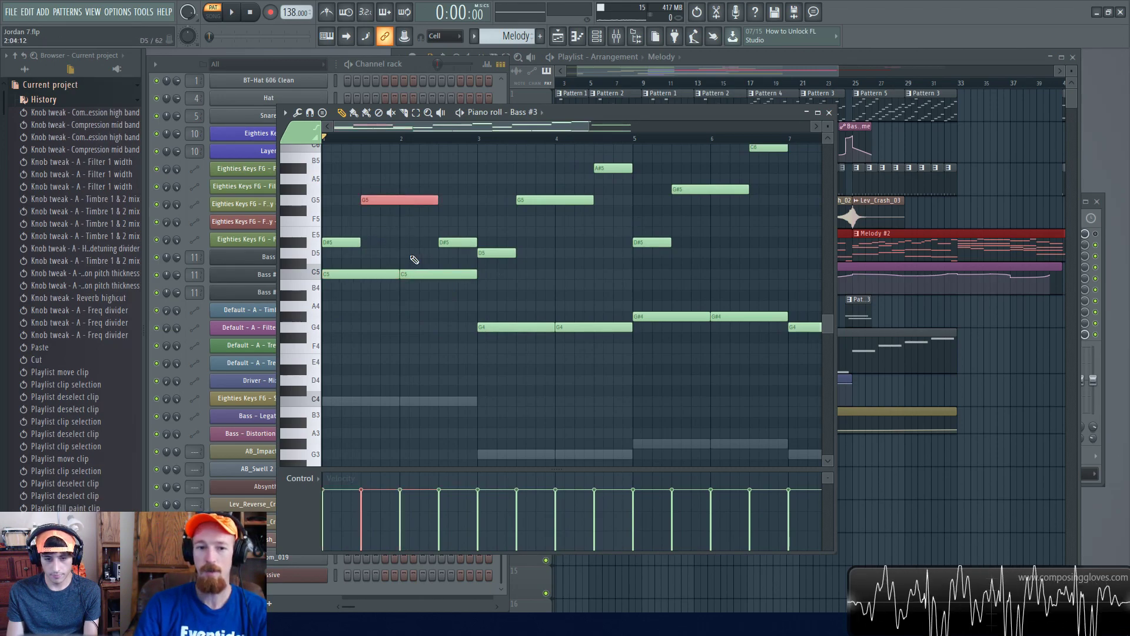
{"action": "left_click_drag", "start_coordinate": [341, 222], "coordinate": [347, 273]}
{"action": "left_click_drag", "start_coordinate": [378, 184], "coordinate": [378, 232]}
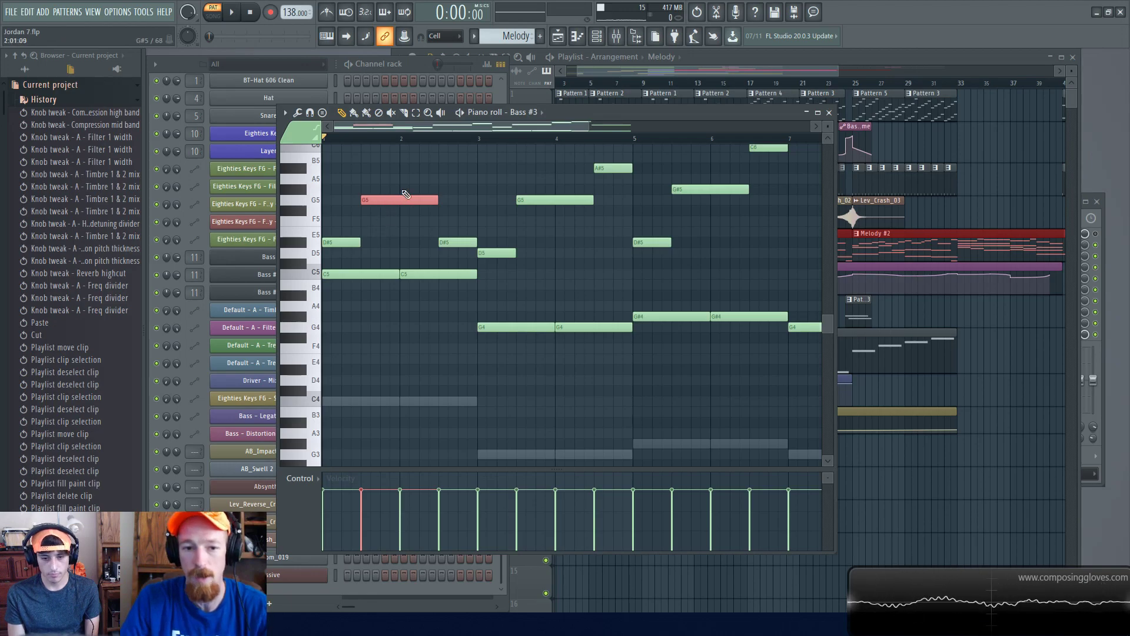
{"action": "left_click_drag", "start_coordinate": [406, 185], "coordinate": [413, 240]}
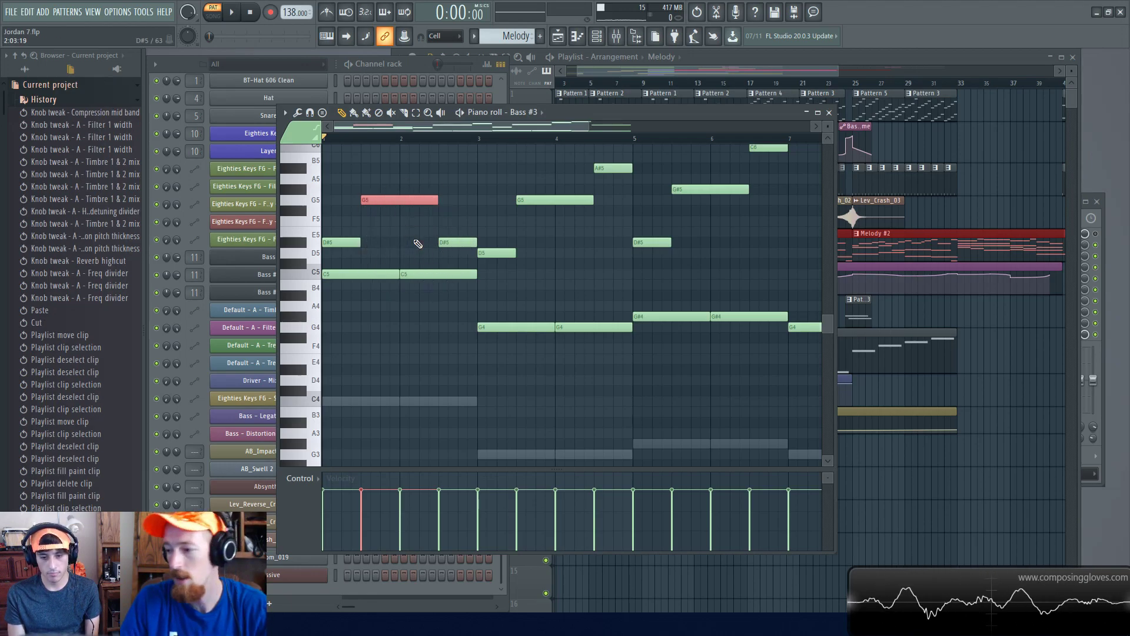
Review the full range of Bass #3 notes through bar 8 and close the piano roll
{"action": "scroll", "coordinate": [487, 234], "scroll_direction": "down", "scroll_amount": 2, "text": "ctrl"}
{"action": "scroll", "coordinate": [612, 252], "scroll_direction": "up", "scroll_amount": 4}
{"action": "scroll", "coordinate": [659, 181], "scroll_direction": "down", "scroll_amount": 3}
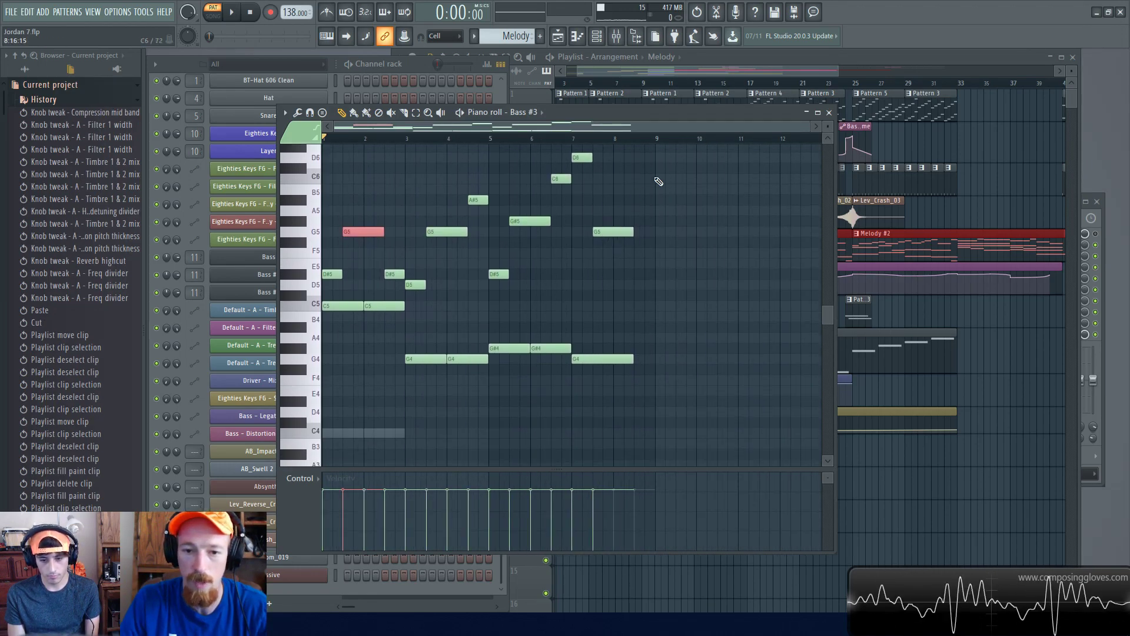
{"action": "left_click", "coordinate": [828, 113]}
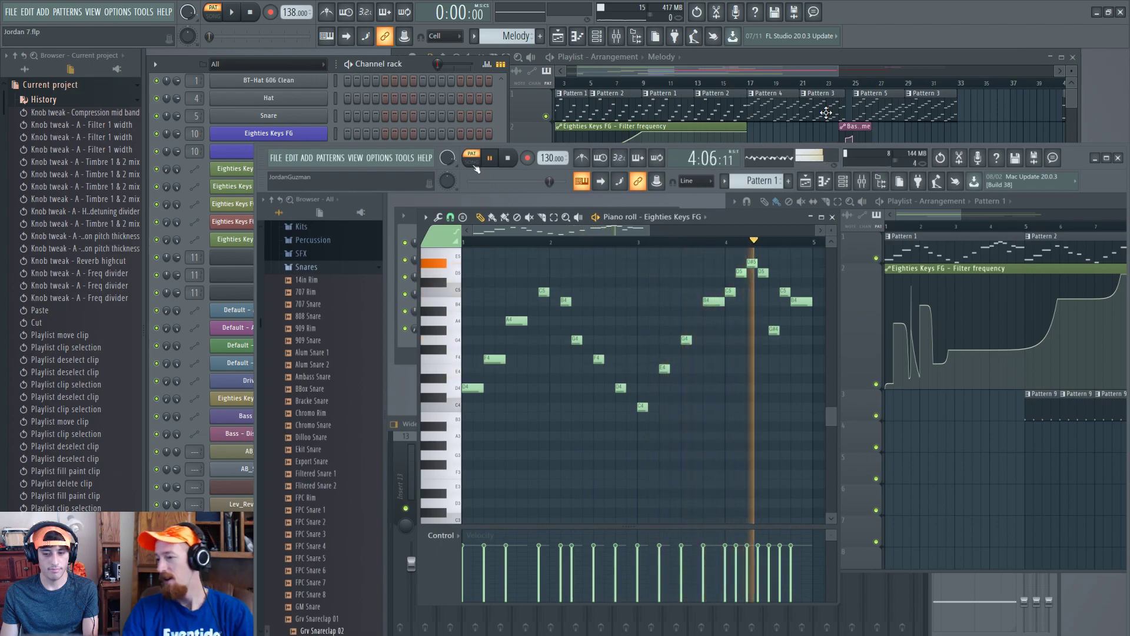
Stop playback in the 130 BPM project and examine its playlist arrangement through the final Filter frequency automation clip
{"action": "key", "text": "space"}
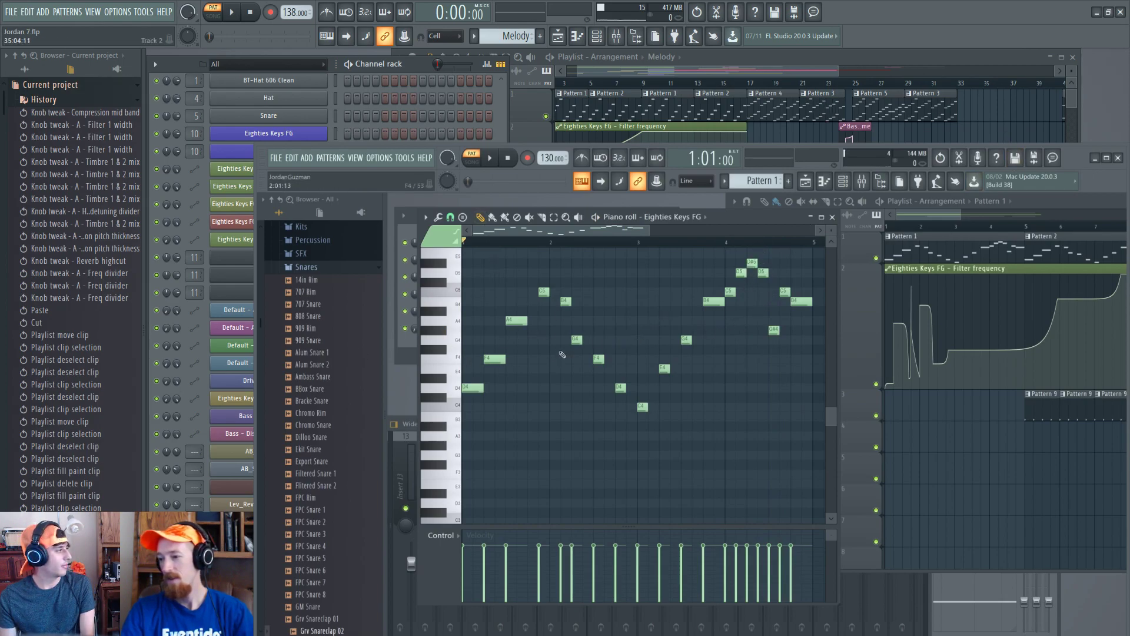
{"action": "mouse_move", "coordinate": [1099, 349]}
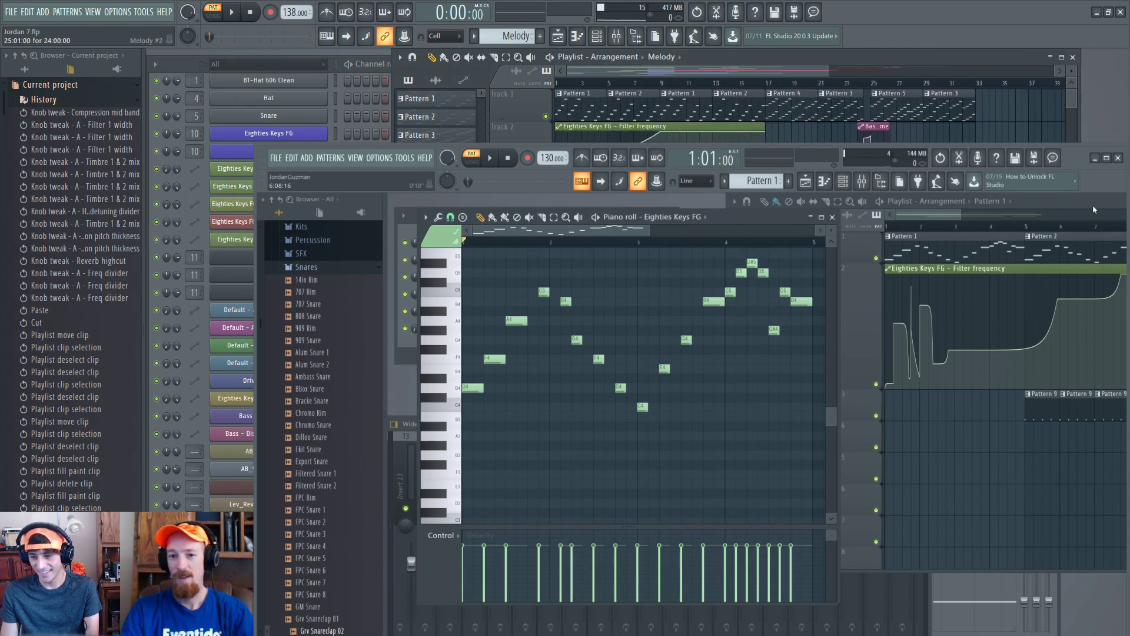
{"action": "middle_click", "coordinate": [1008, 475]}
{"action": "left_click_drag", "start_coordinate": [1008, 476], "coordinate": [769, 485]}
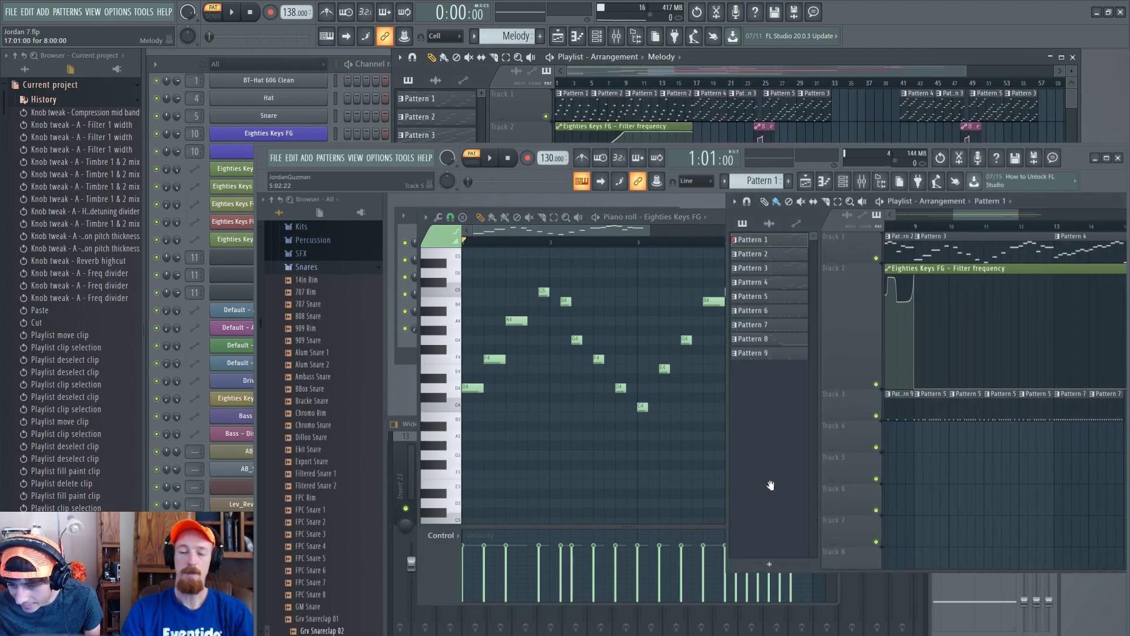
{"action": "left_click_drag", "start_coordinate": [1034, 469], "coordinate": [815, 501]}
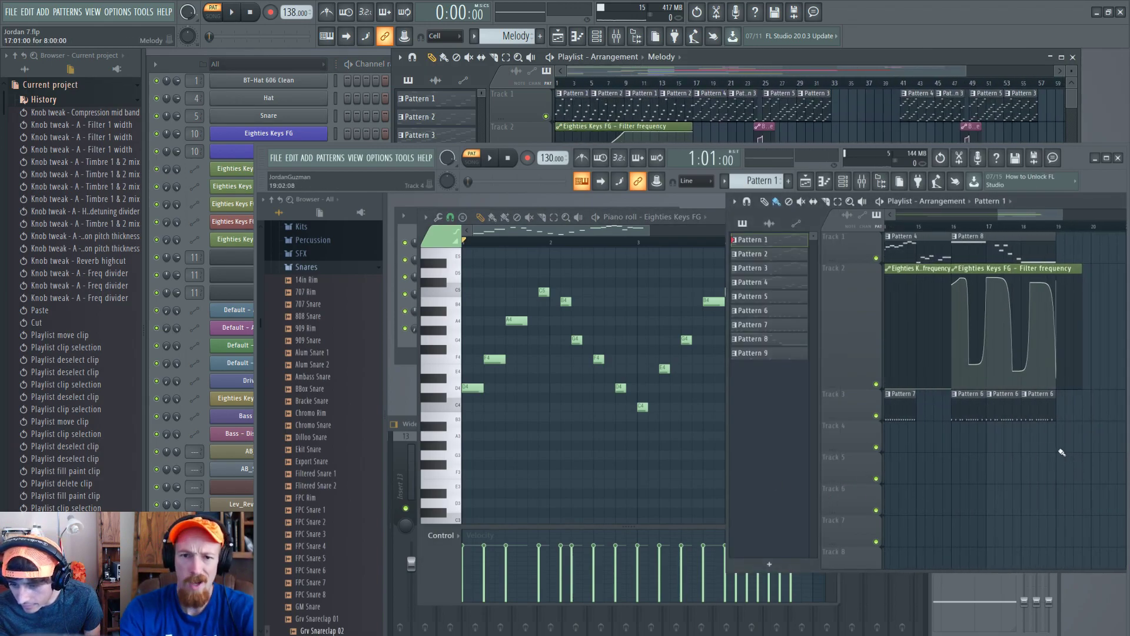